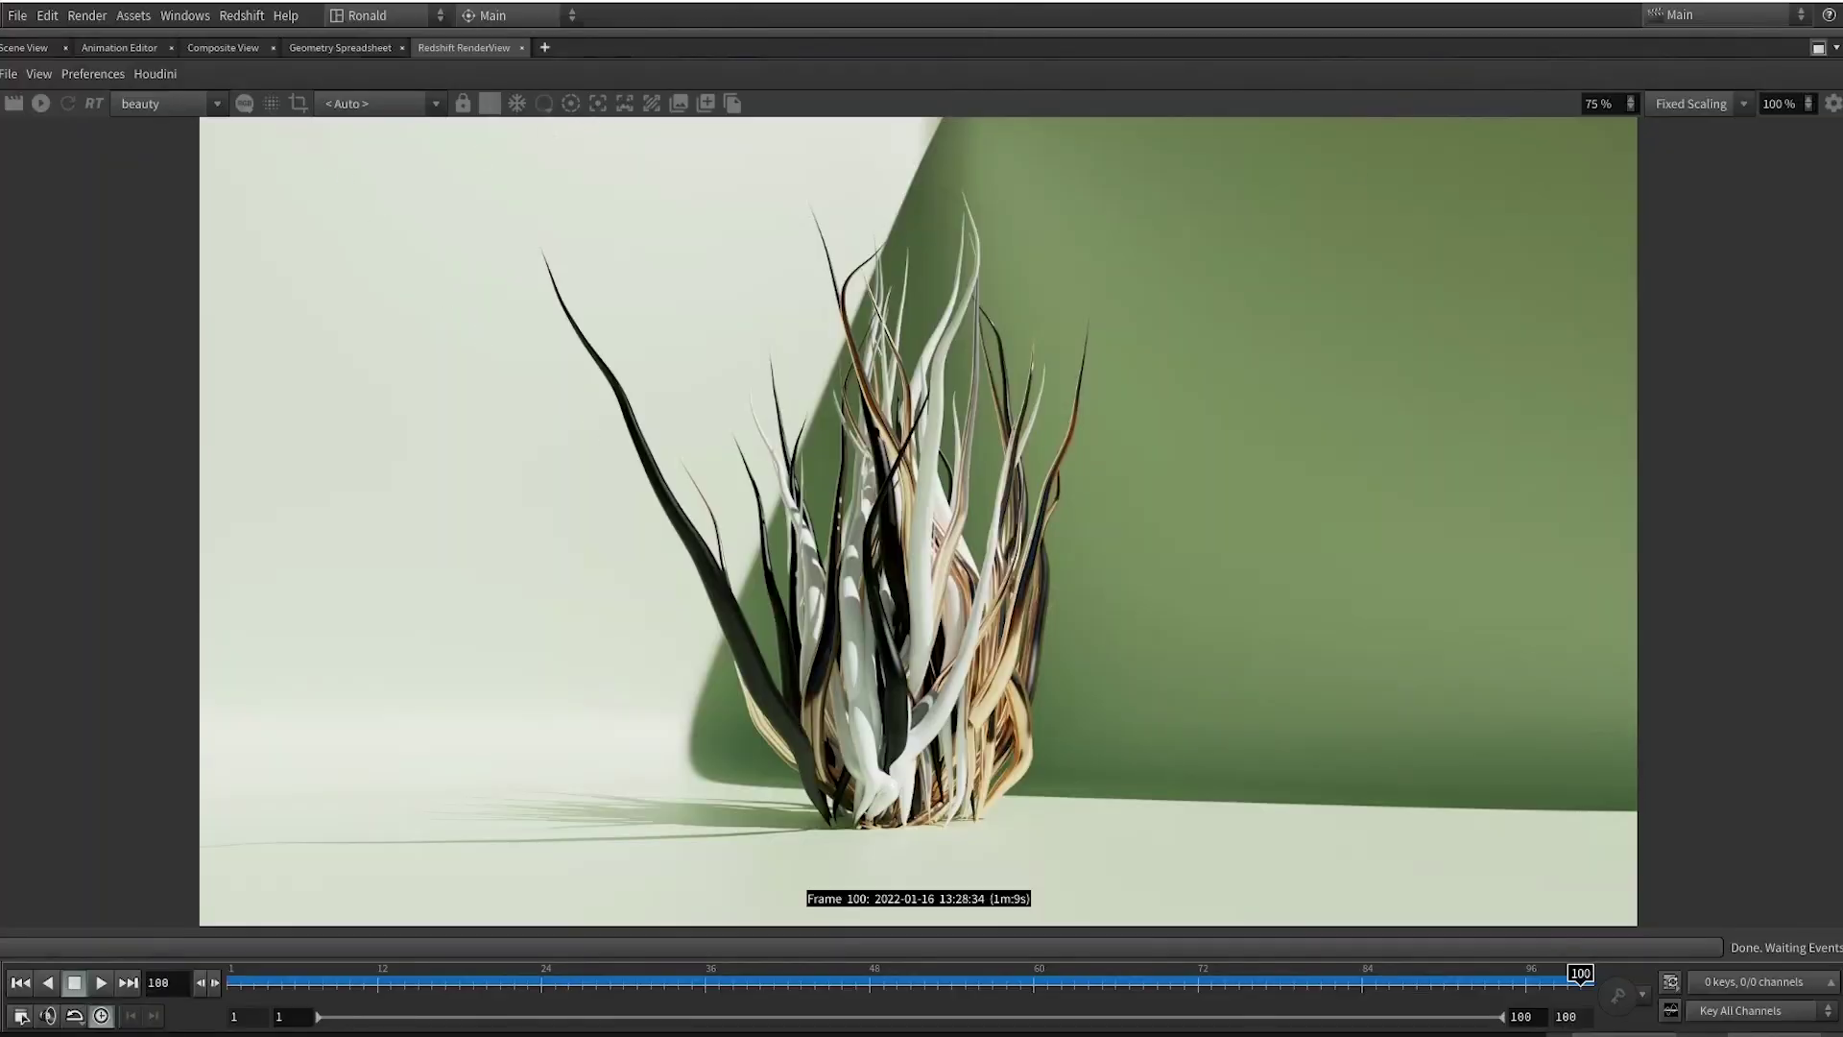
Start a new scene and set the timeline end frame to 100.
left_click(24, 47)
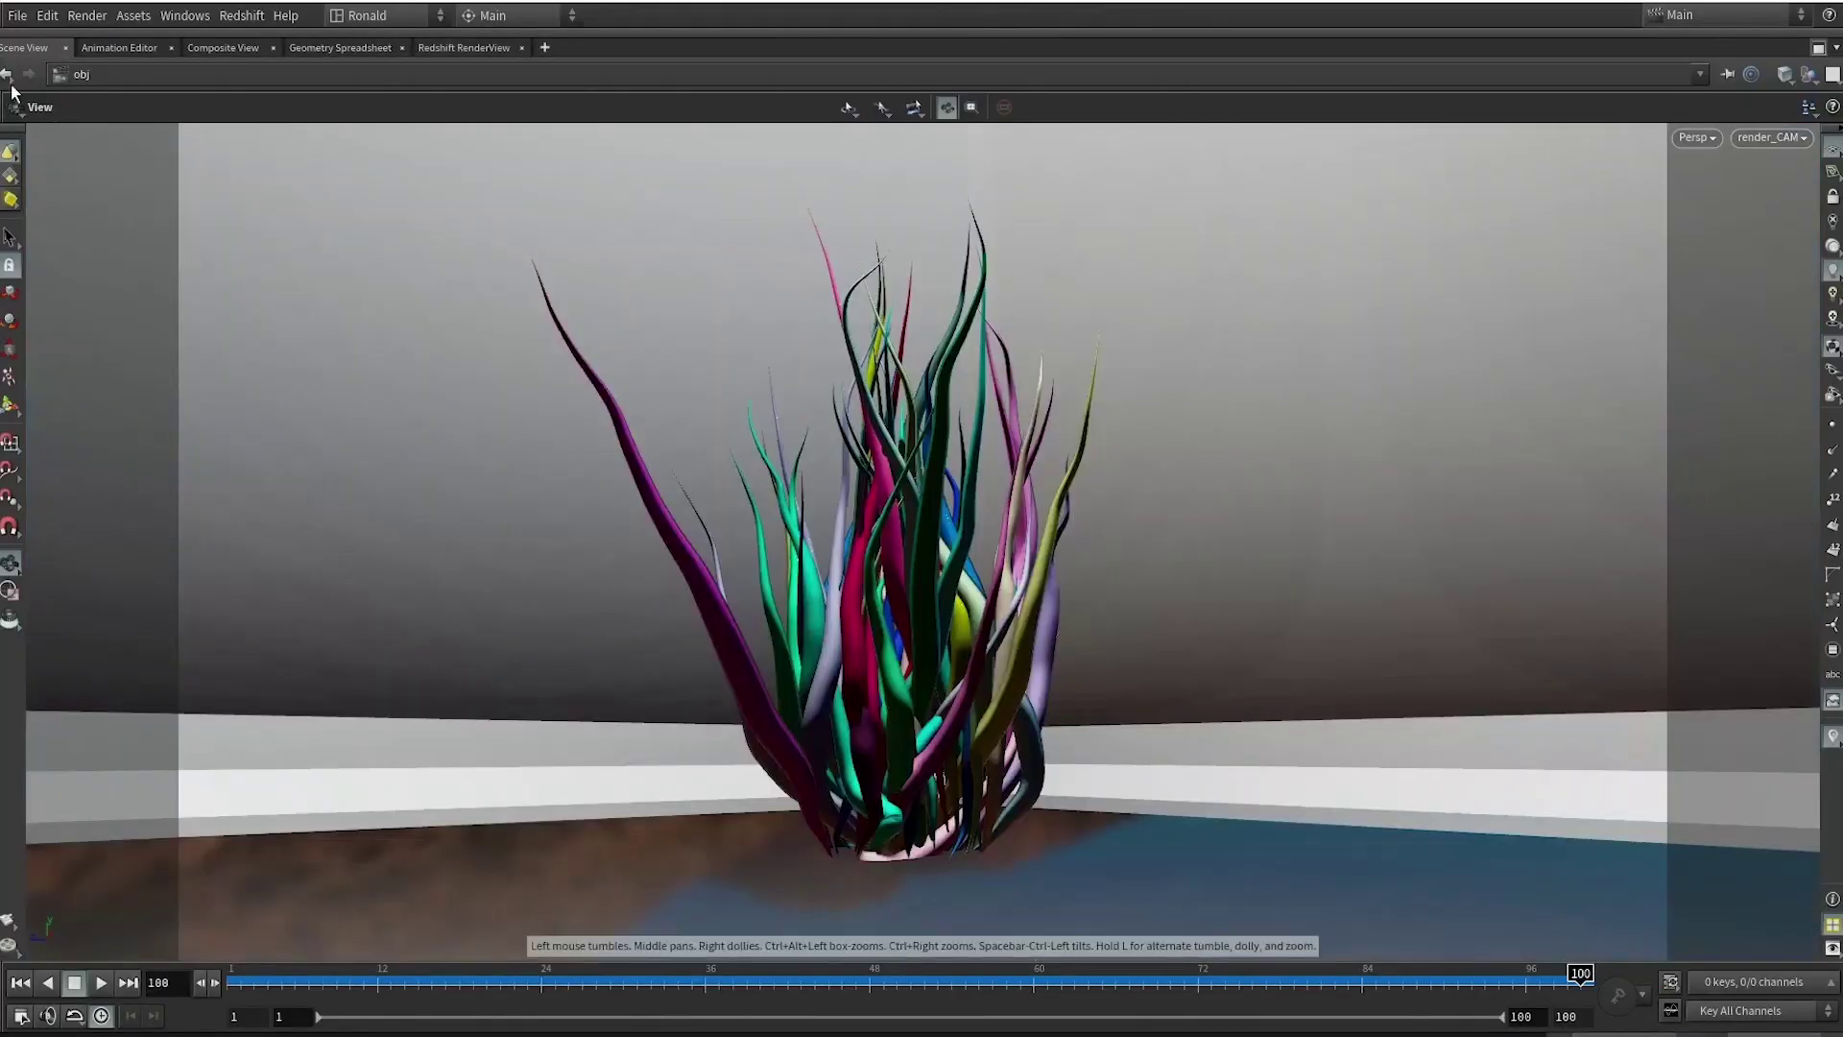
left_click(17, 15)
left_click(24, 38)
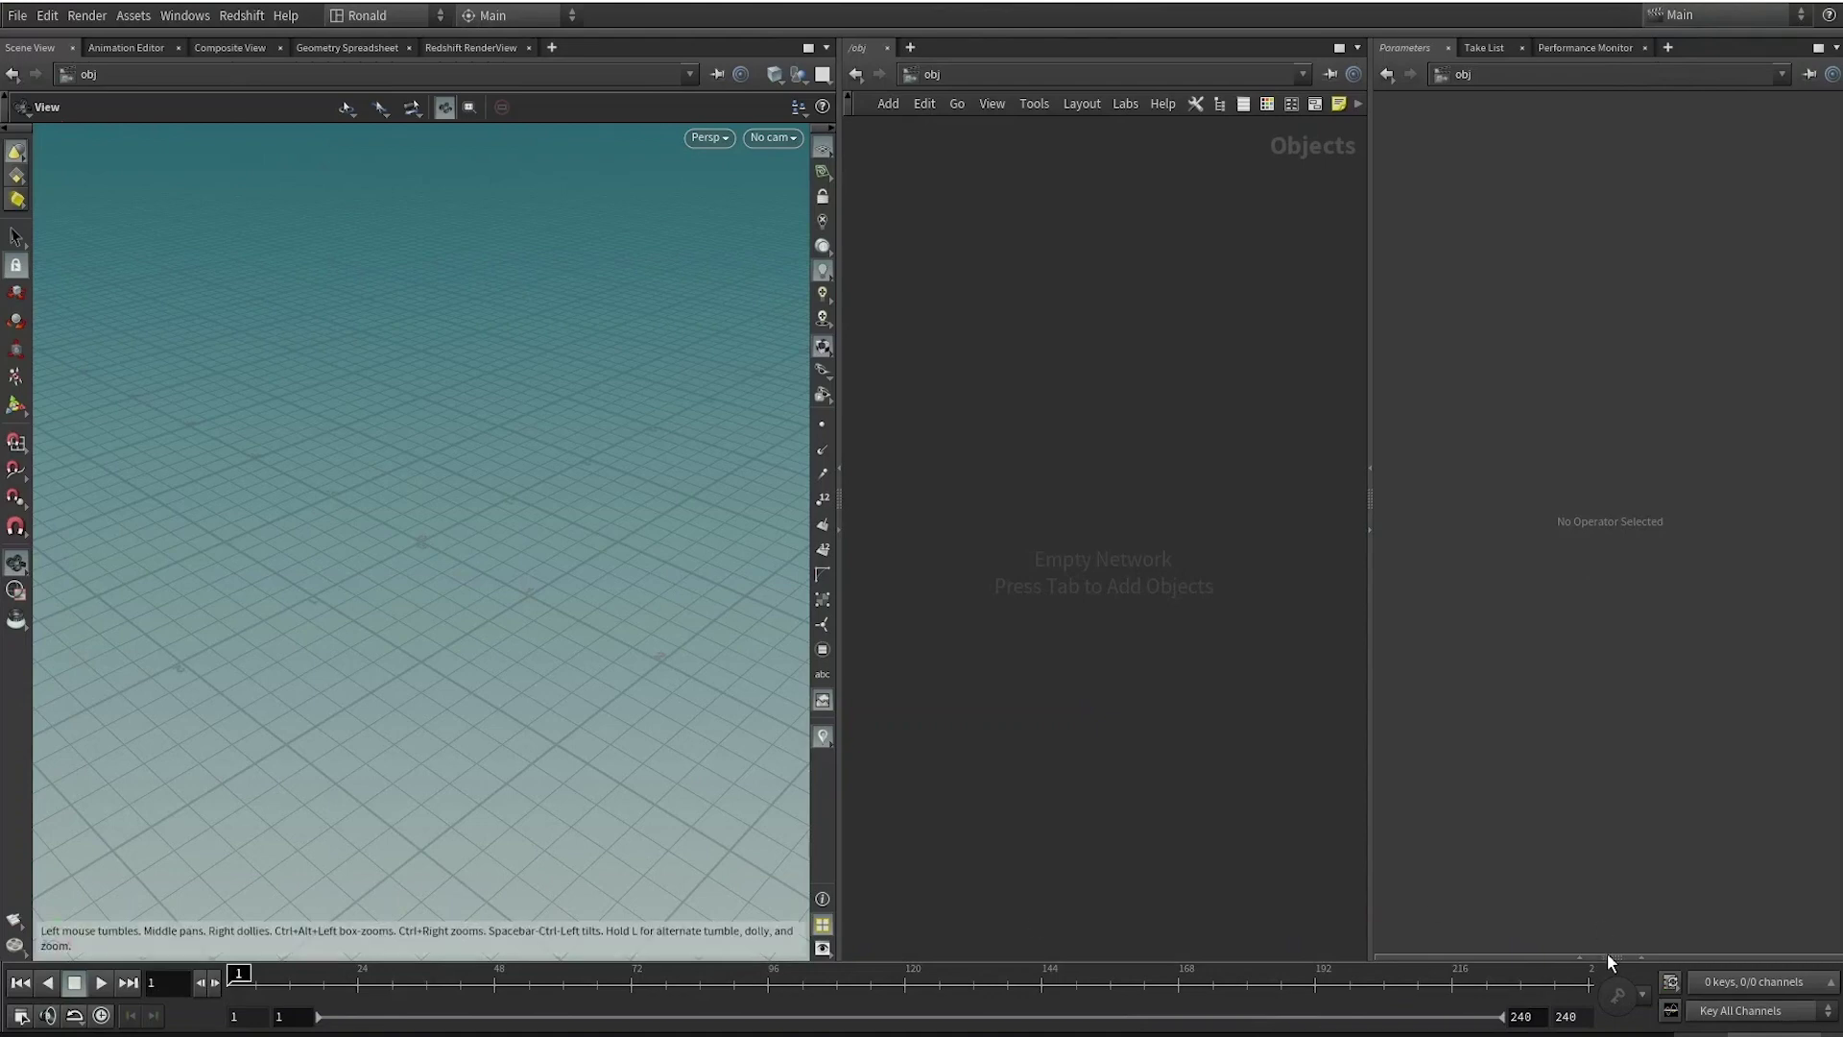
type("100")
key("Return")
Add a geo1 Geometry object and dive inside it.
key("Tab")
type("geo")
key("Return")
left_click(1086, 388)
double_click(1086, 388)
Add a grid1 node inside geo1 and set its size to 1 by 1.
key("Tab")
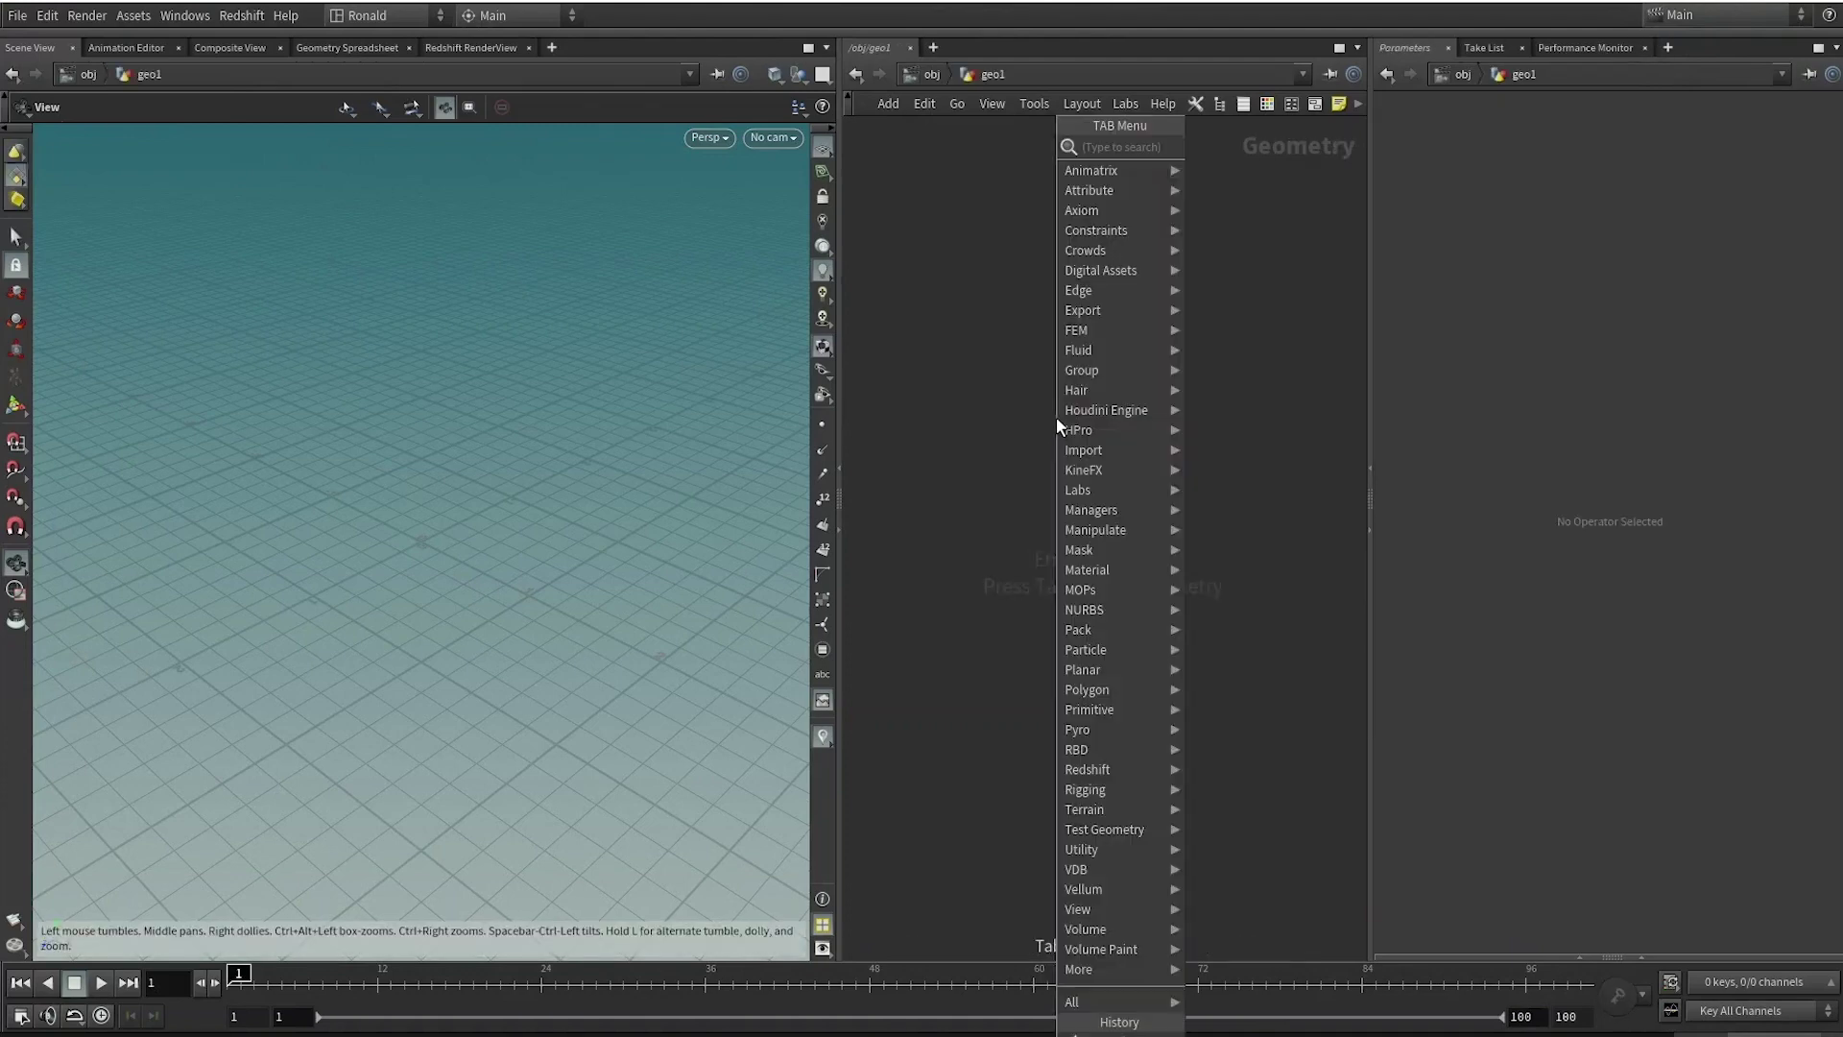
type("grid")
key("Return")
left_click(1056, 417)
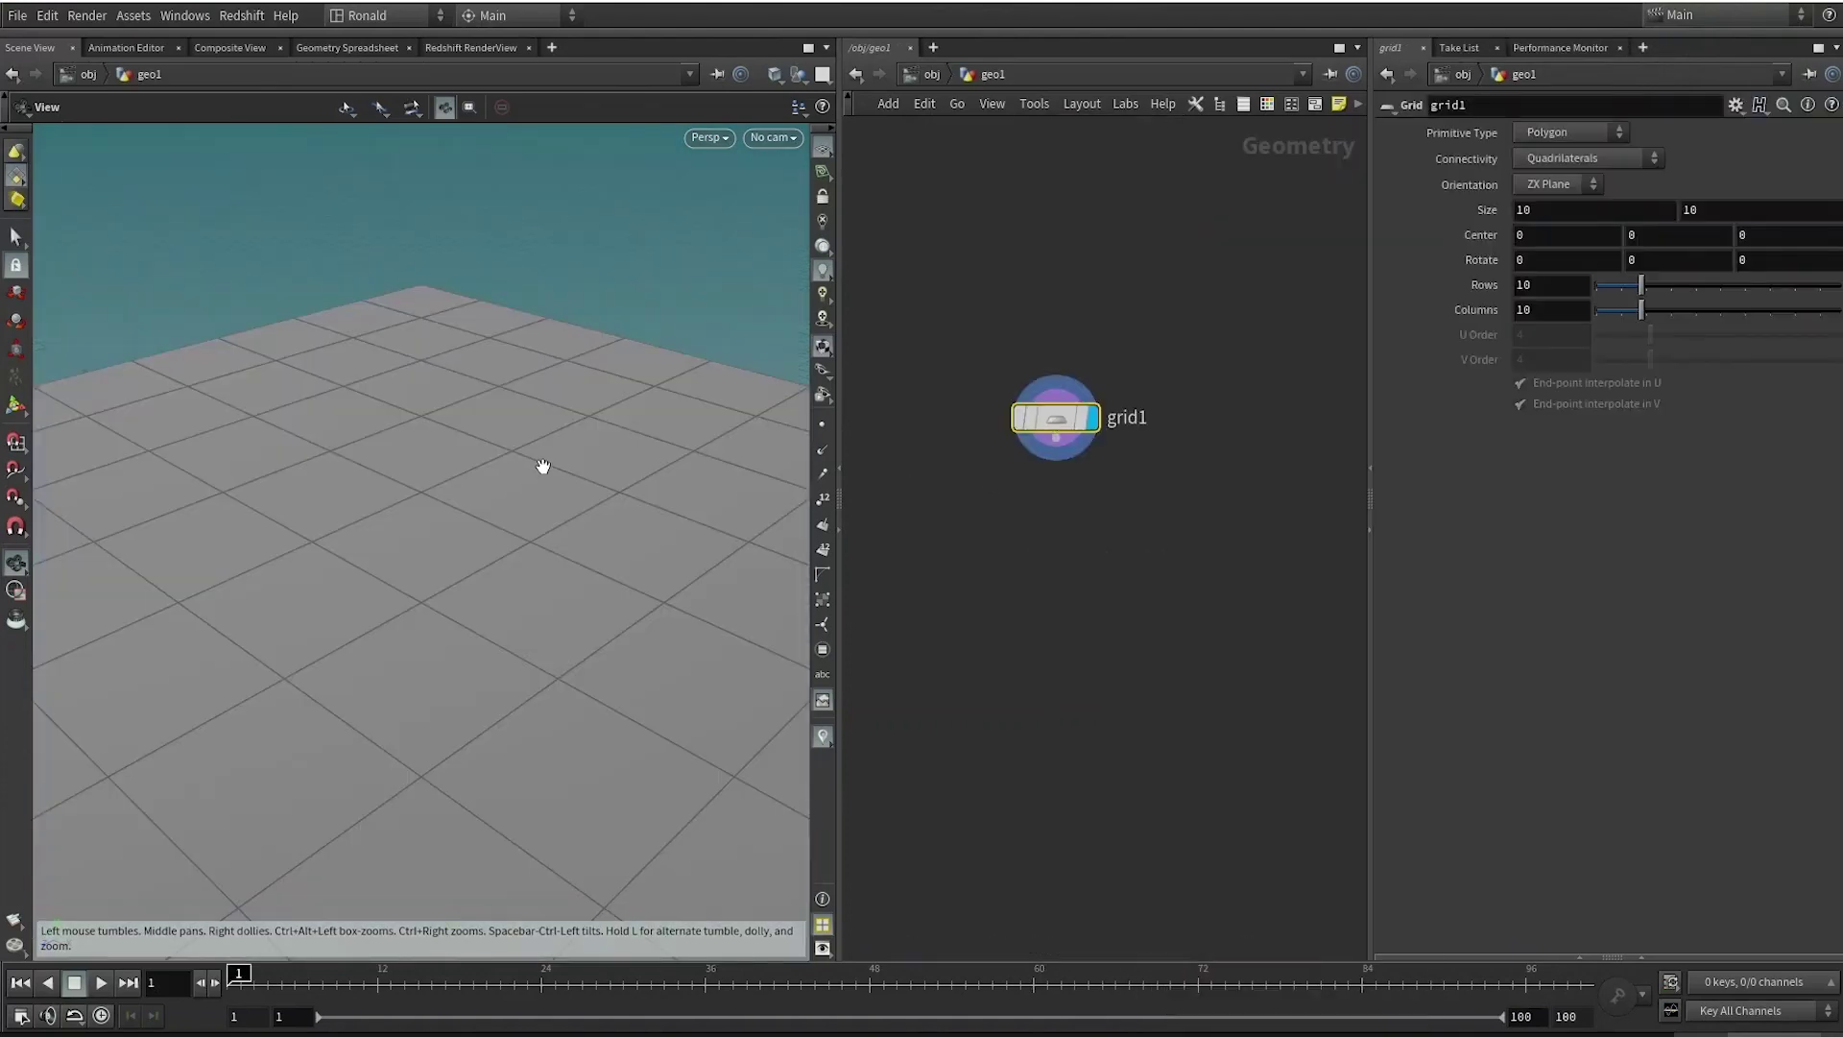
key("f")
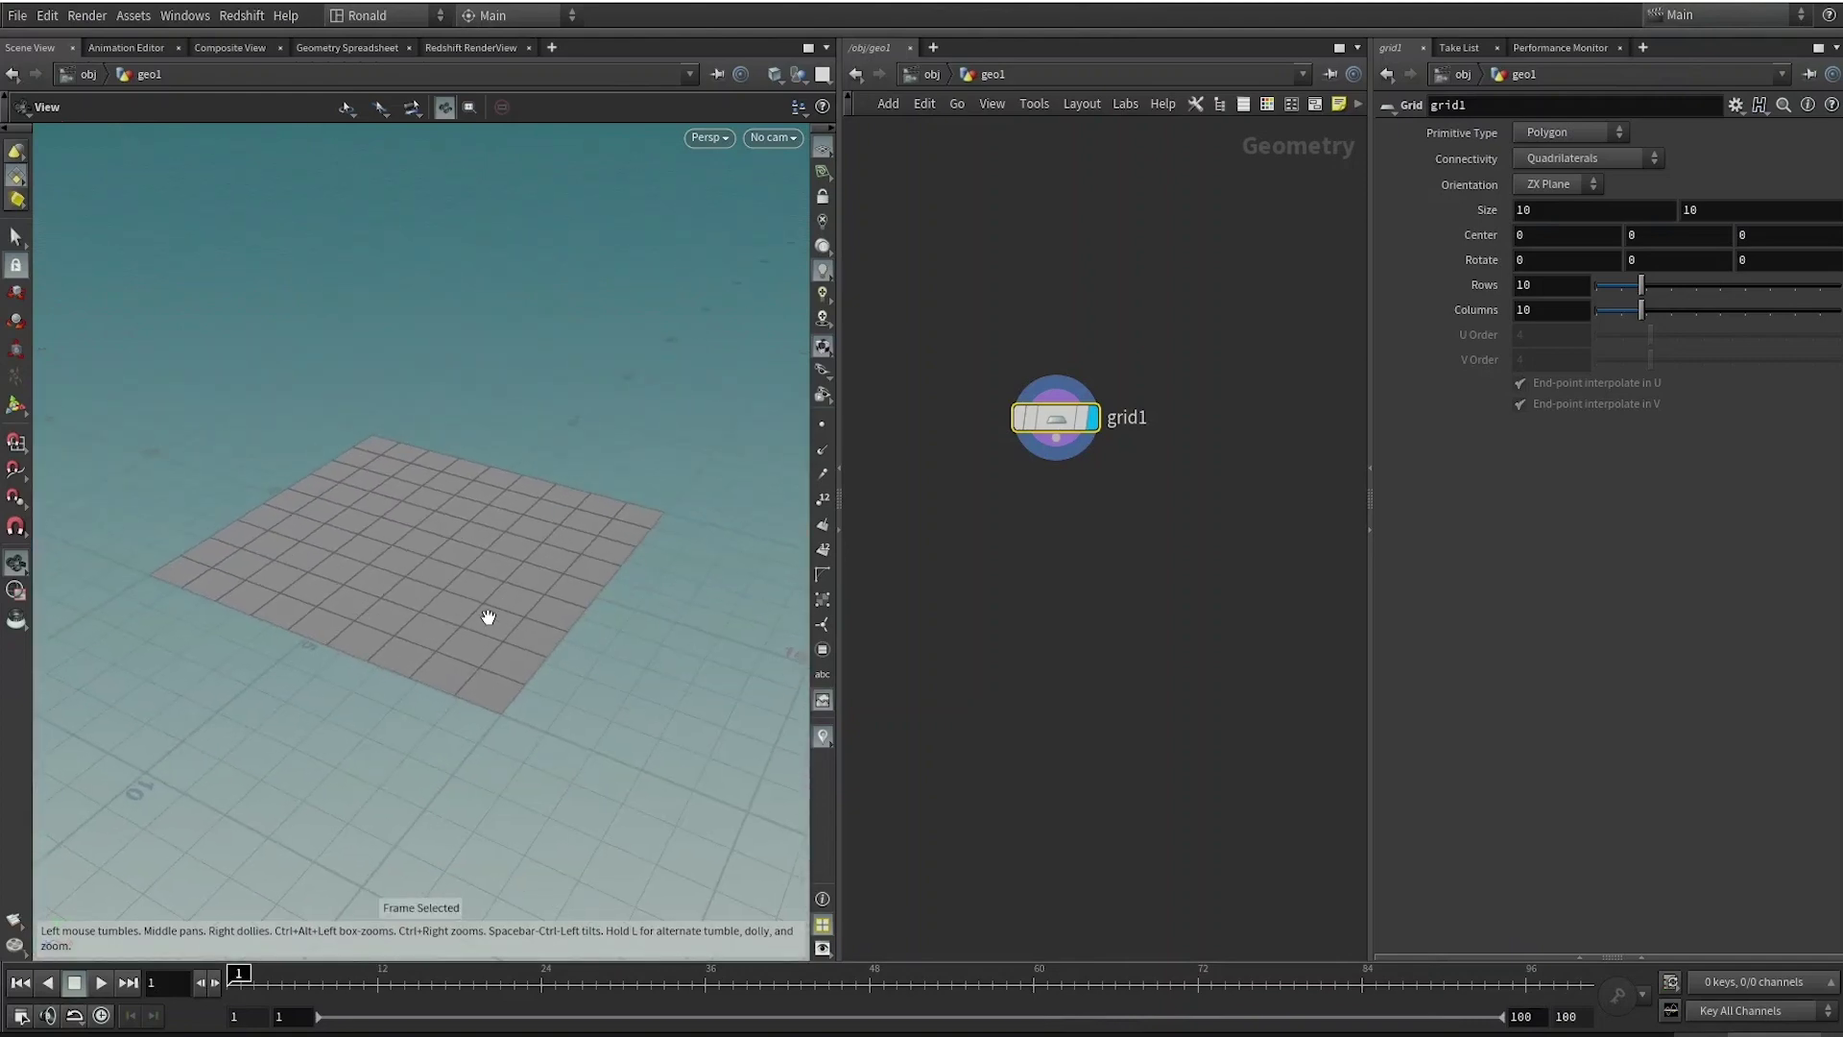
left_click(1546, 209)
type("1")
key("Tab")
type("1")
key("Return")
key("f")
scroll(454, 553, "up", 3)
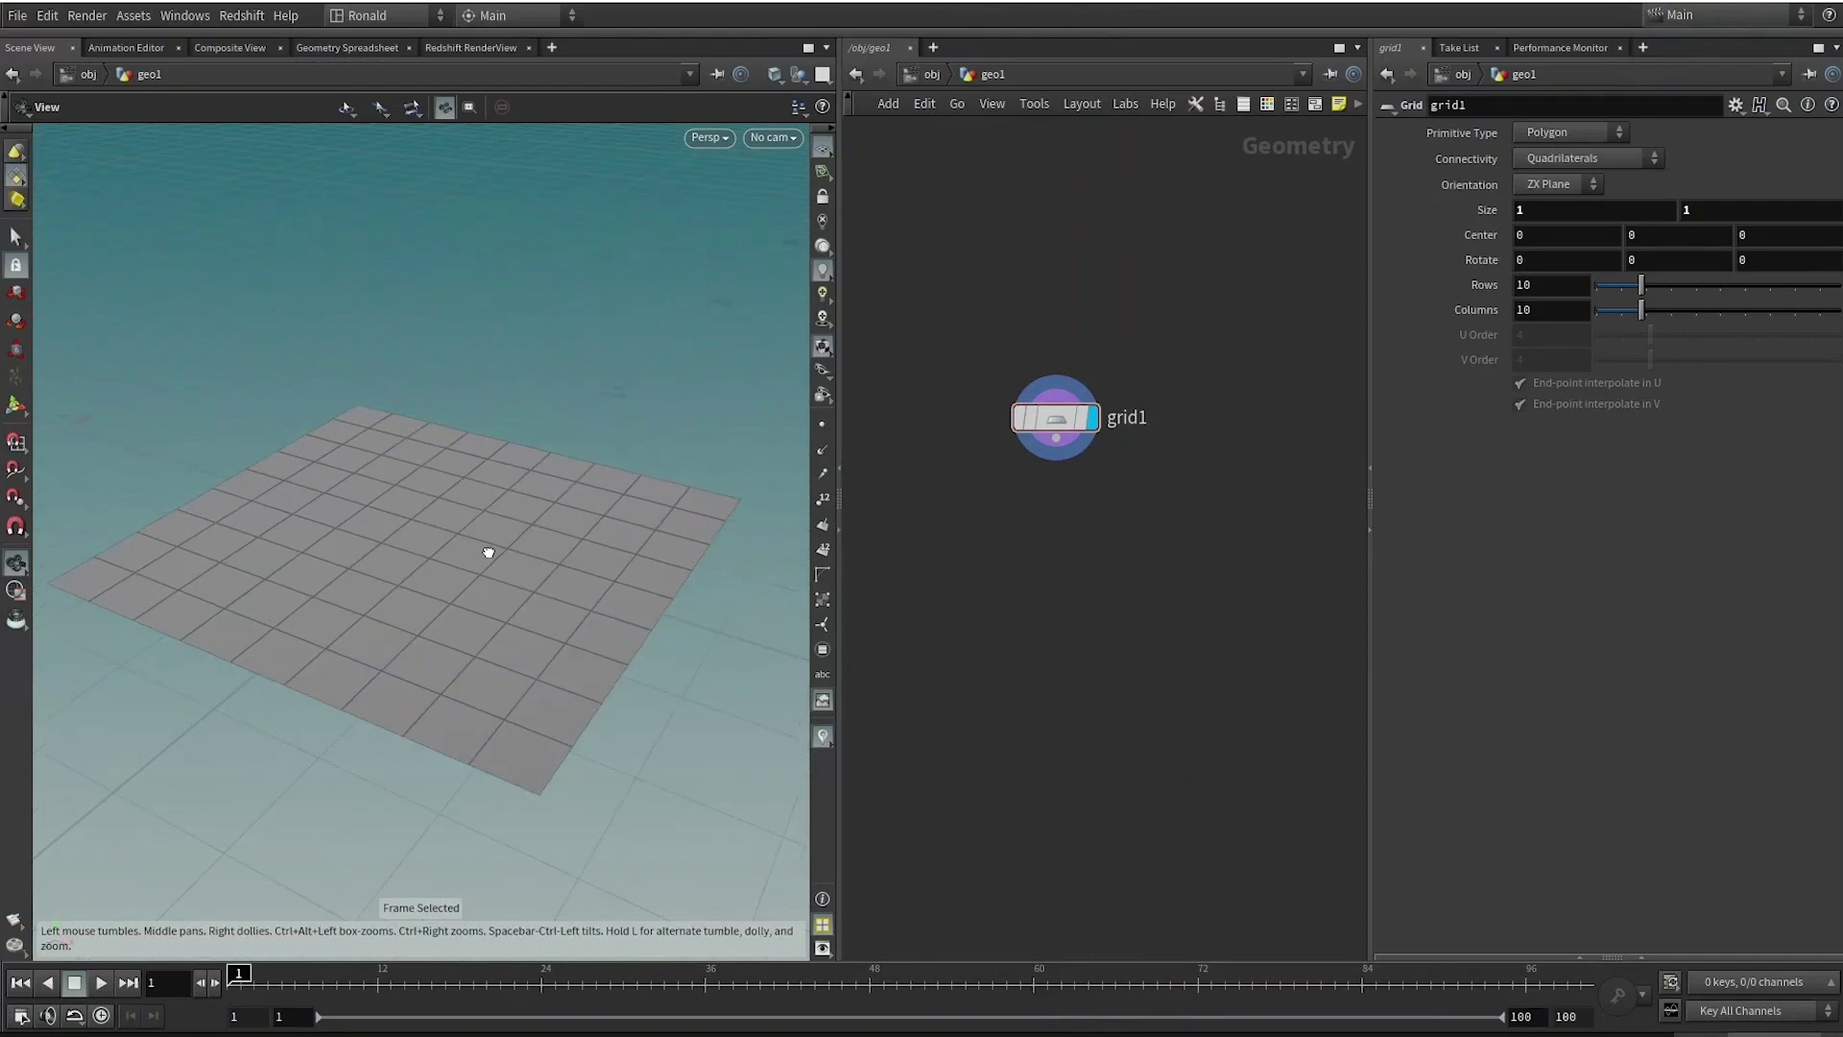
Add a Scatter node below grid1 with a total count of 50 points.
key("Tab")
type("sca")
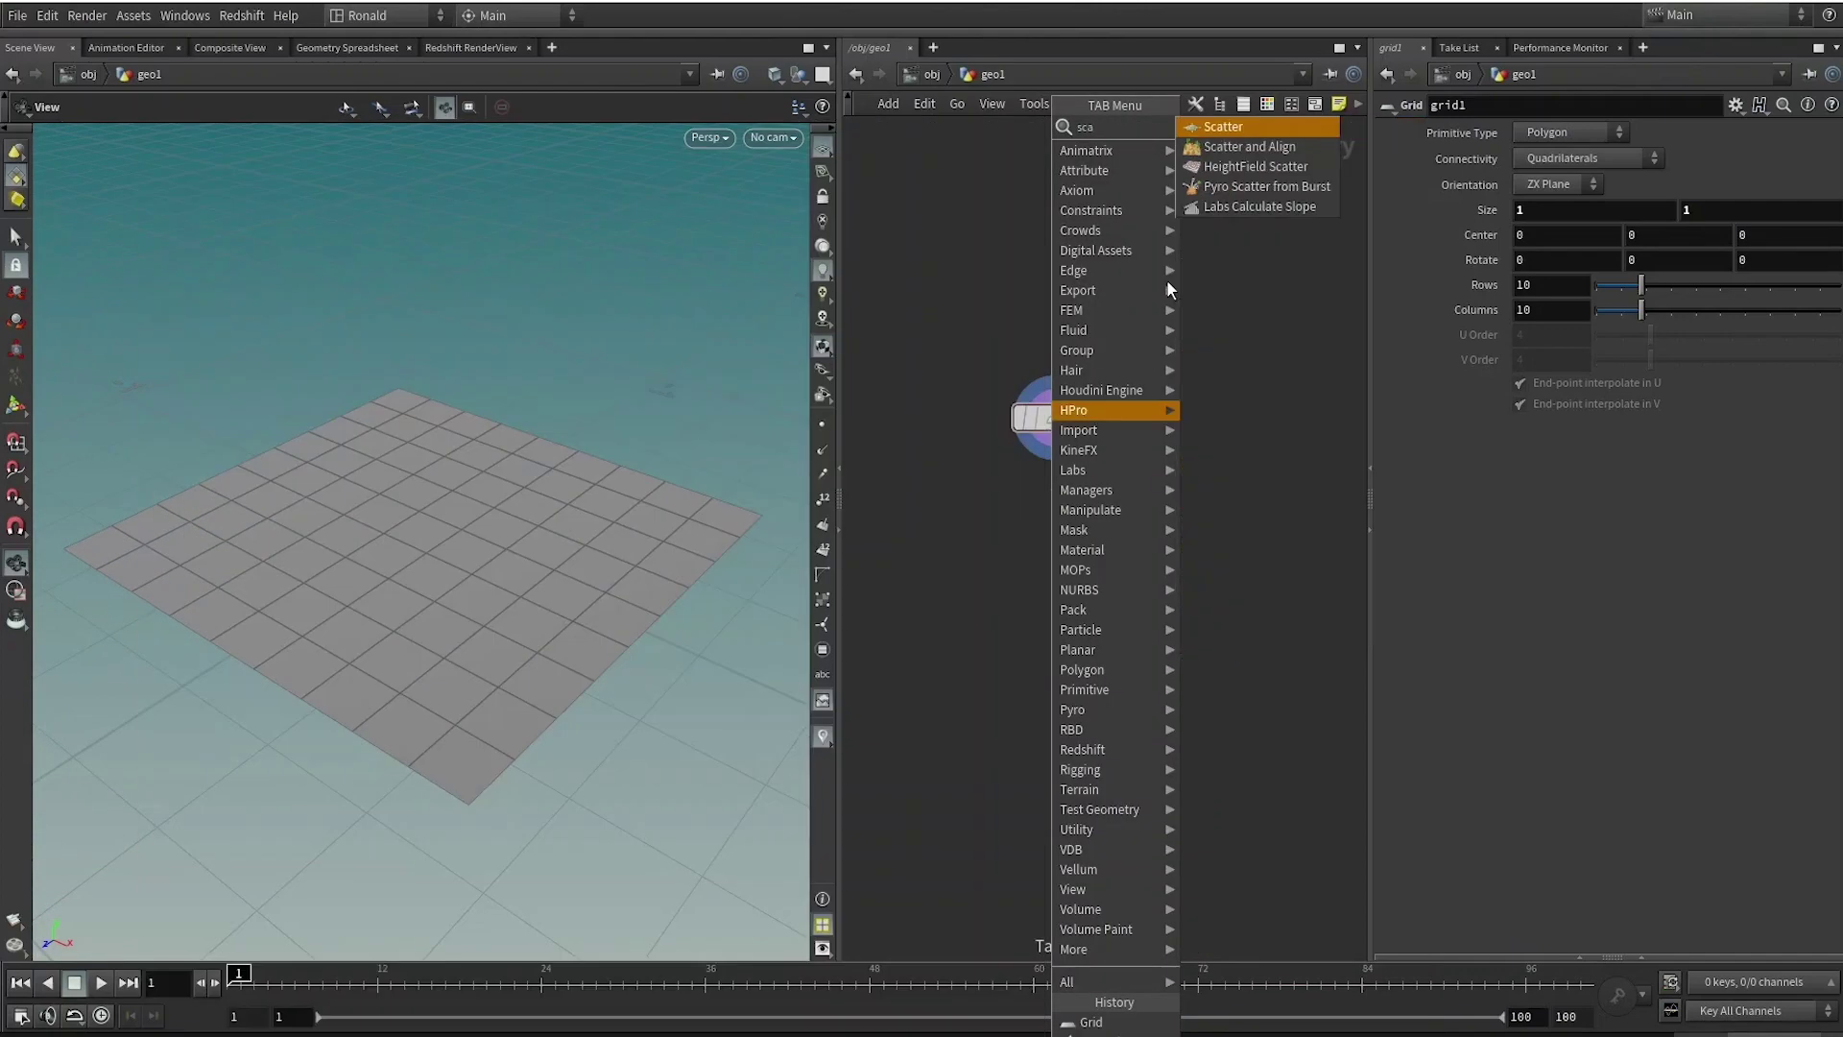
left_click(1223, 127)
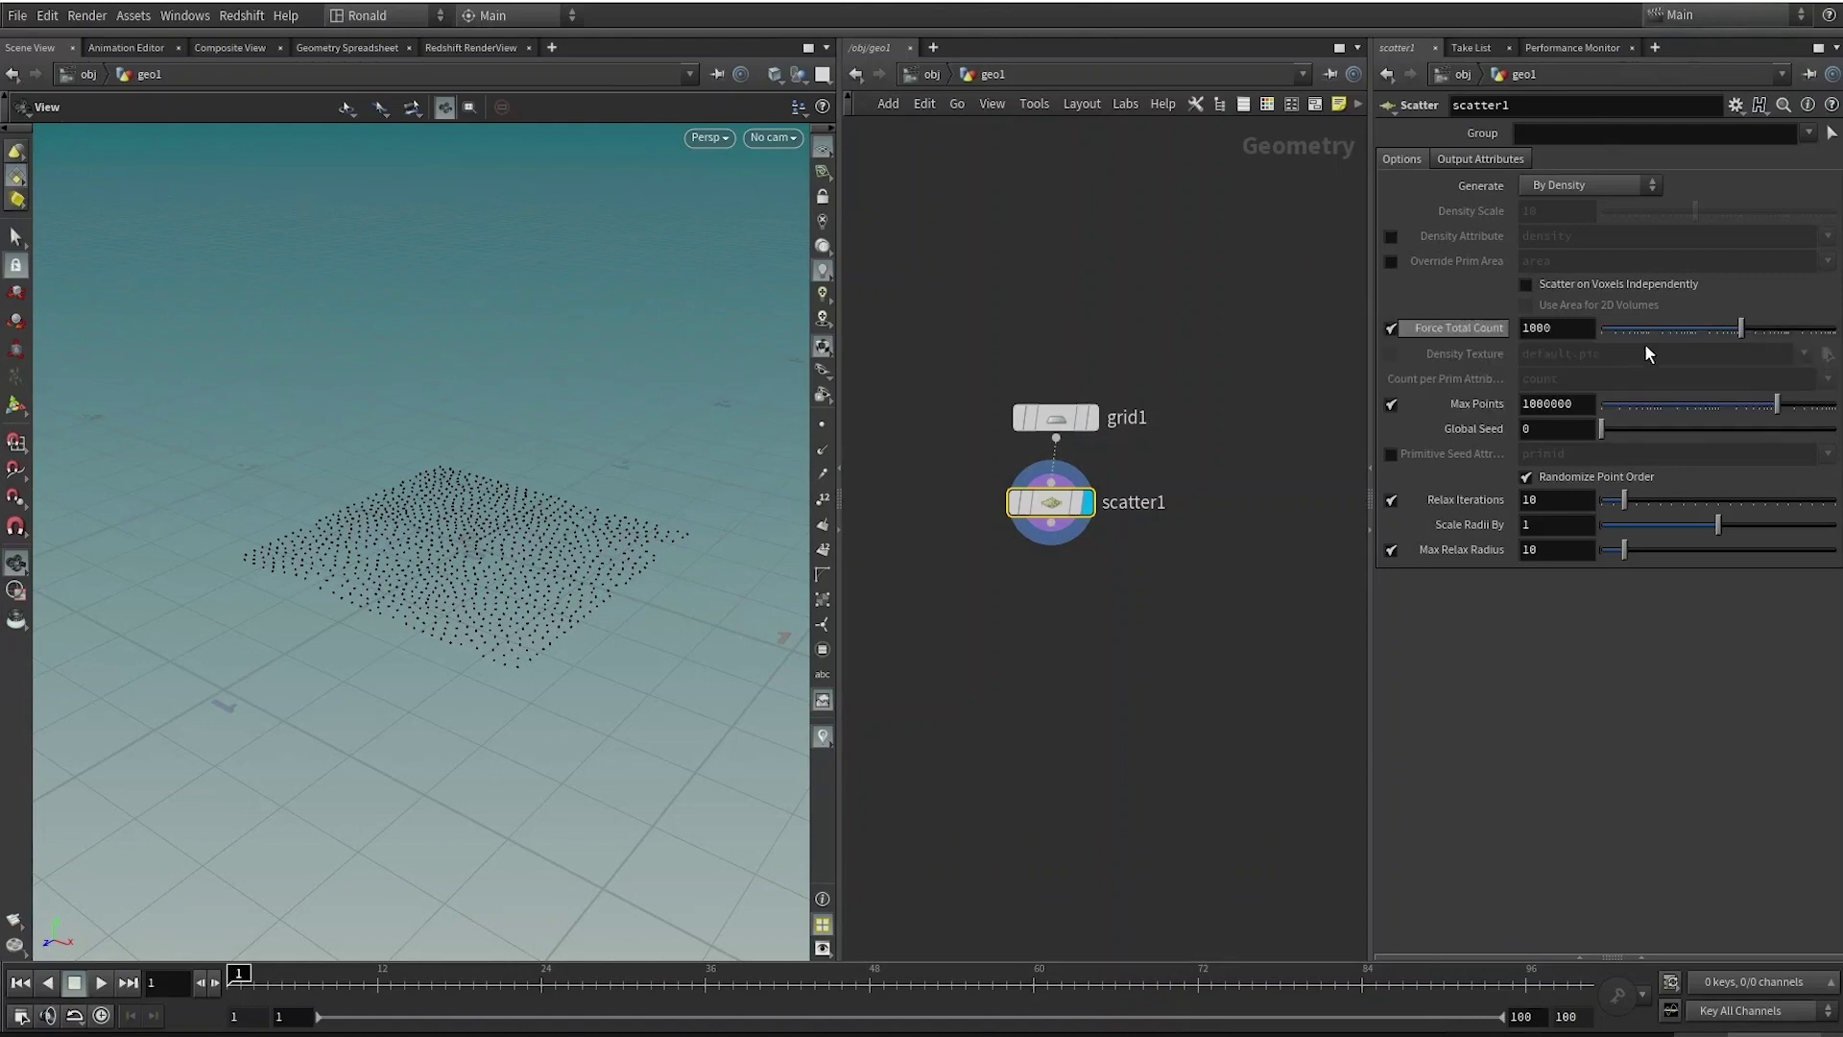
type("50")
key("Return")
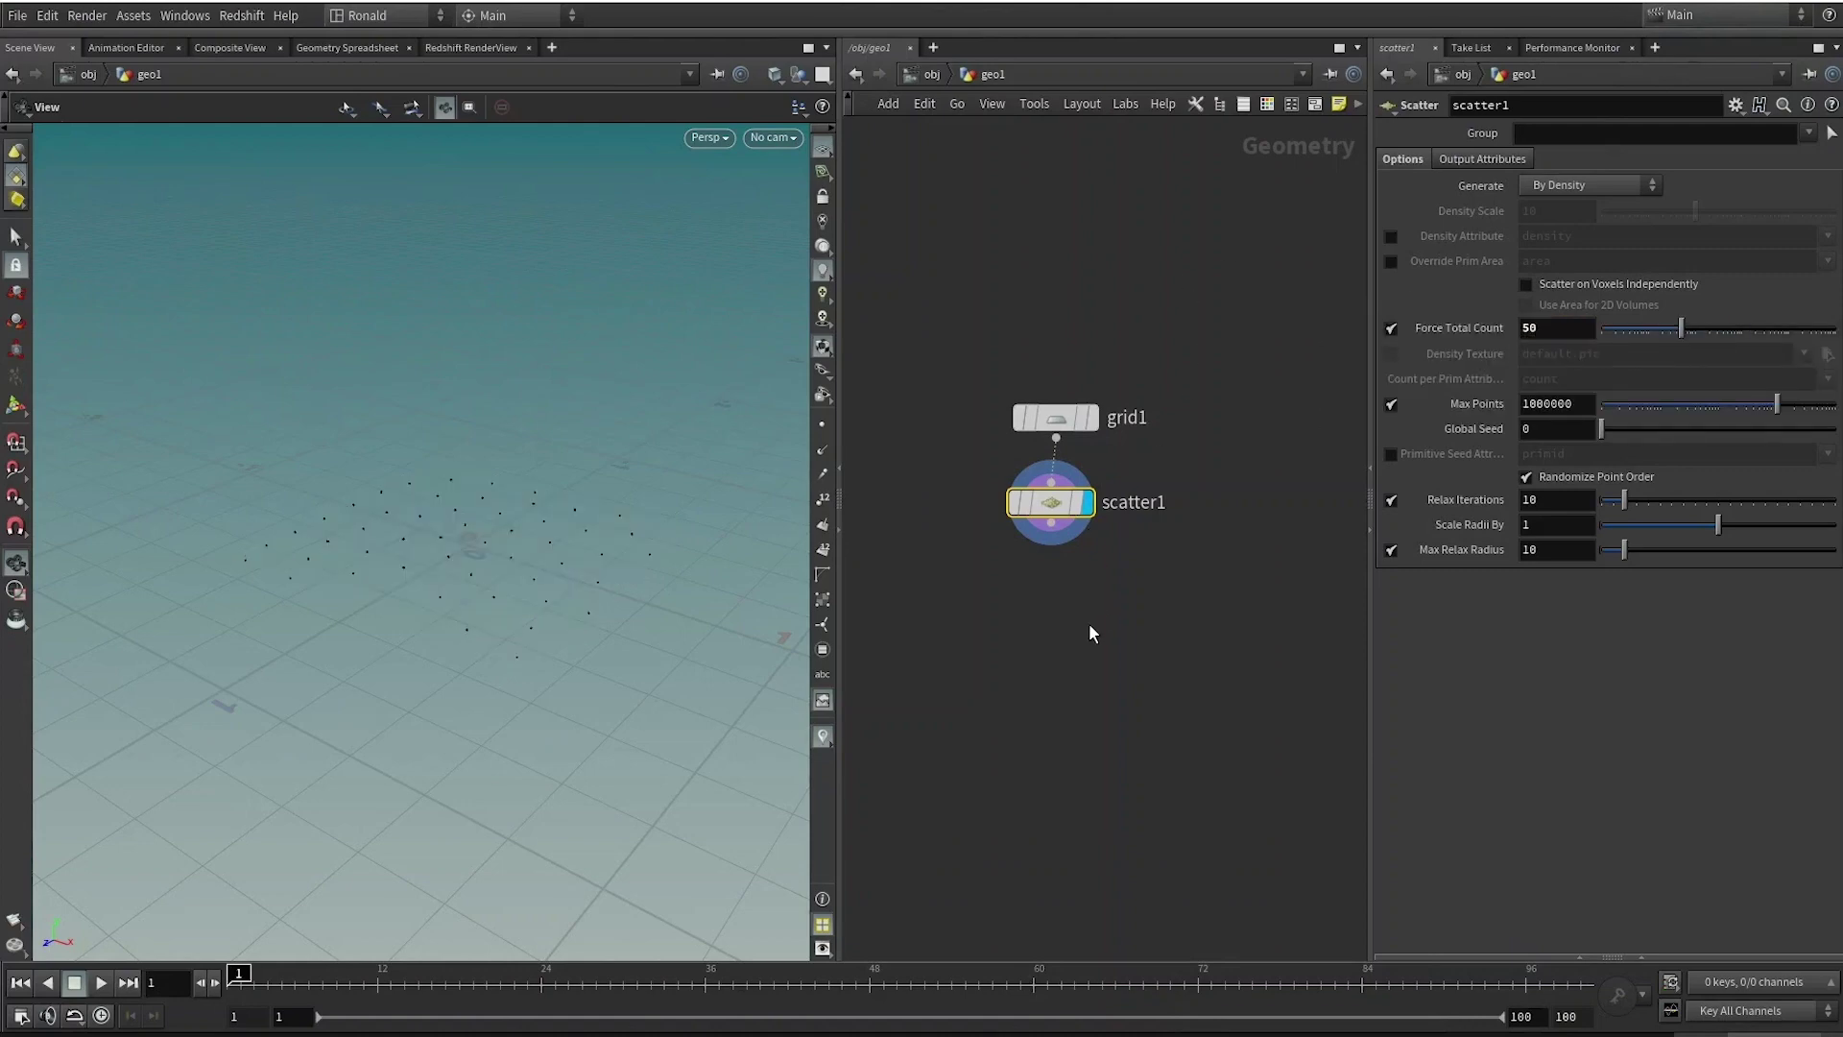
Wire a POP Network after scatter1 and display its result.
left_click(1049, 612)
key("Tab")
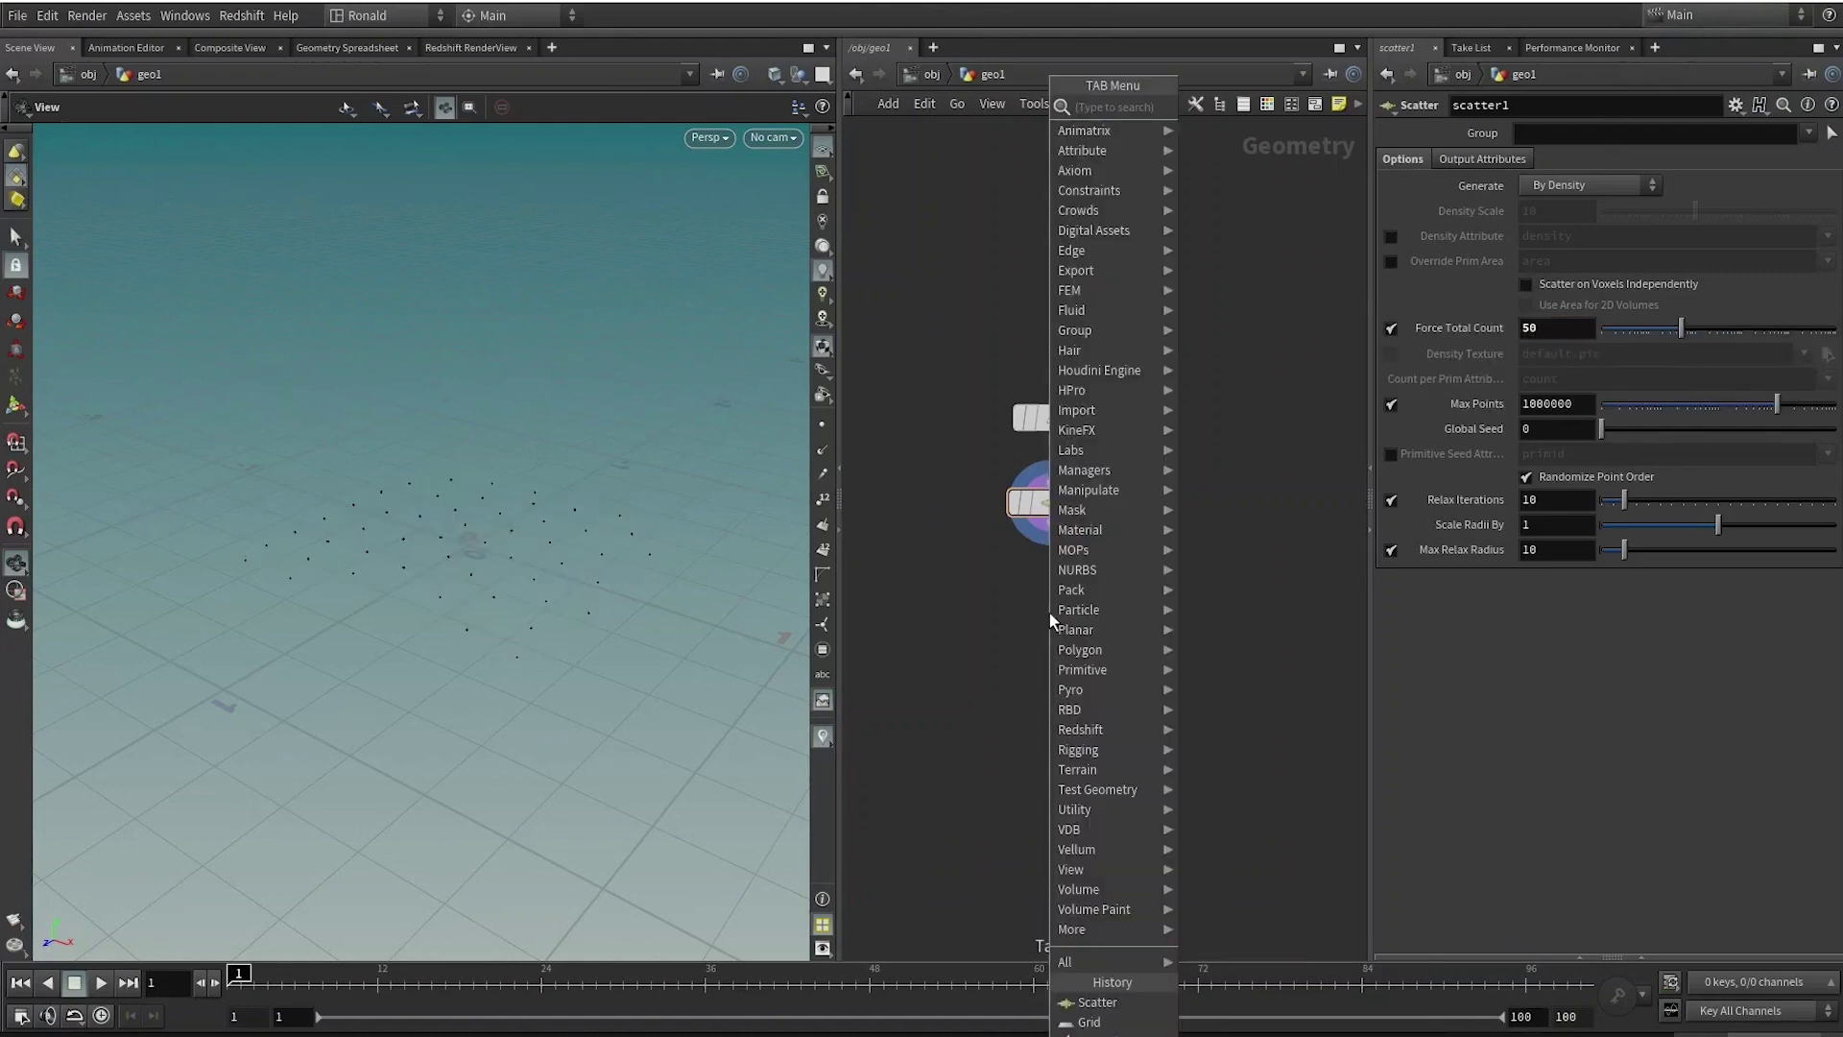
type("pop")
key("Return")
left_click(1049, 615)
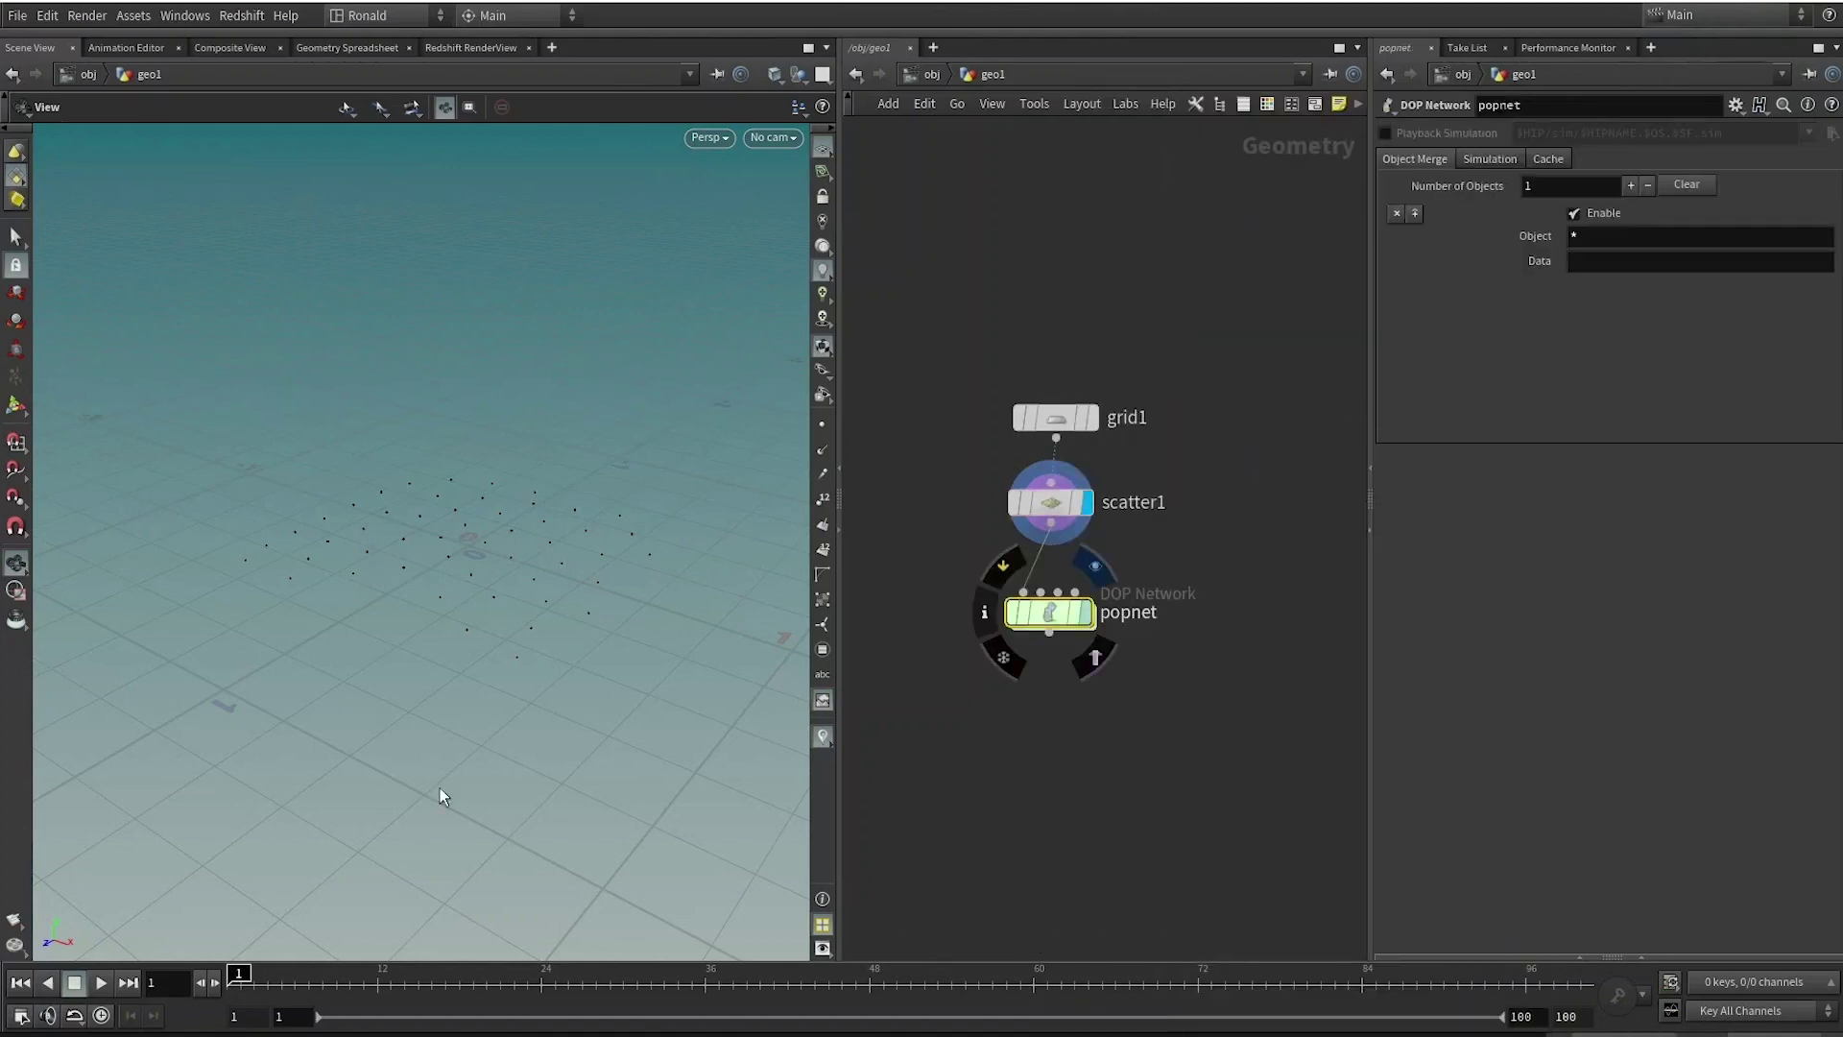
left_click(1088, 614)
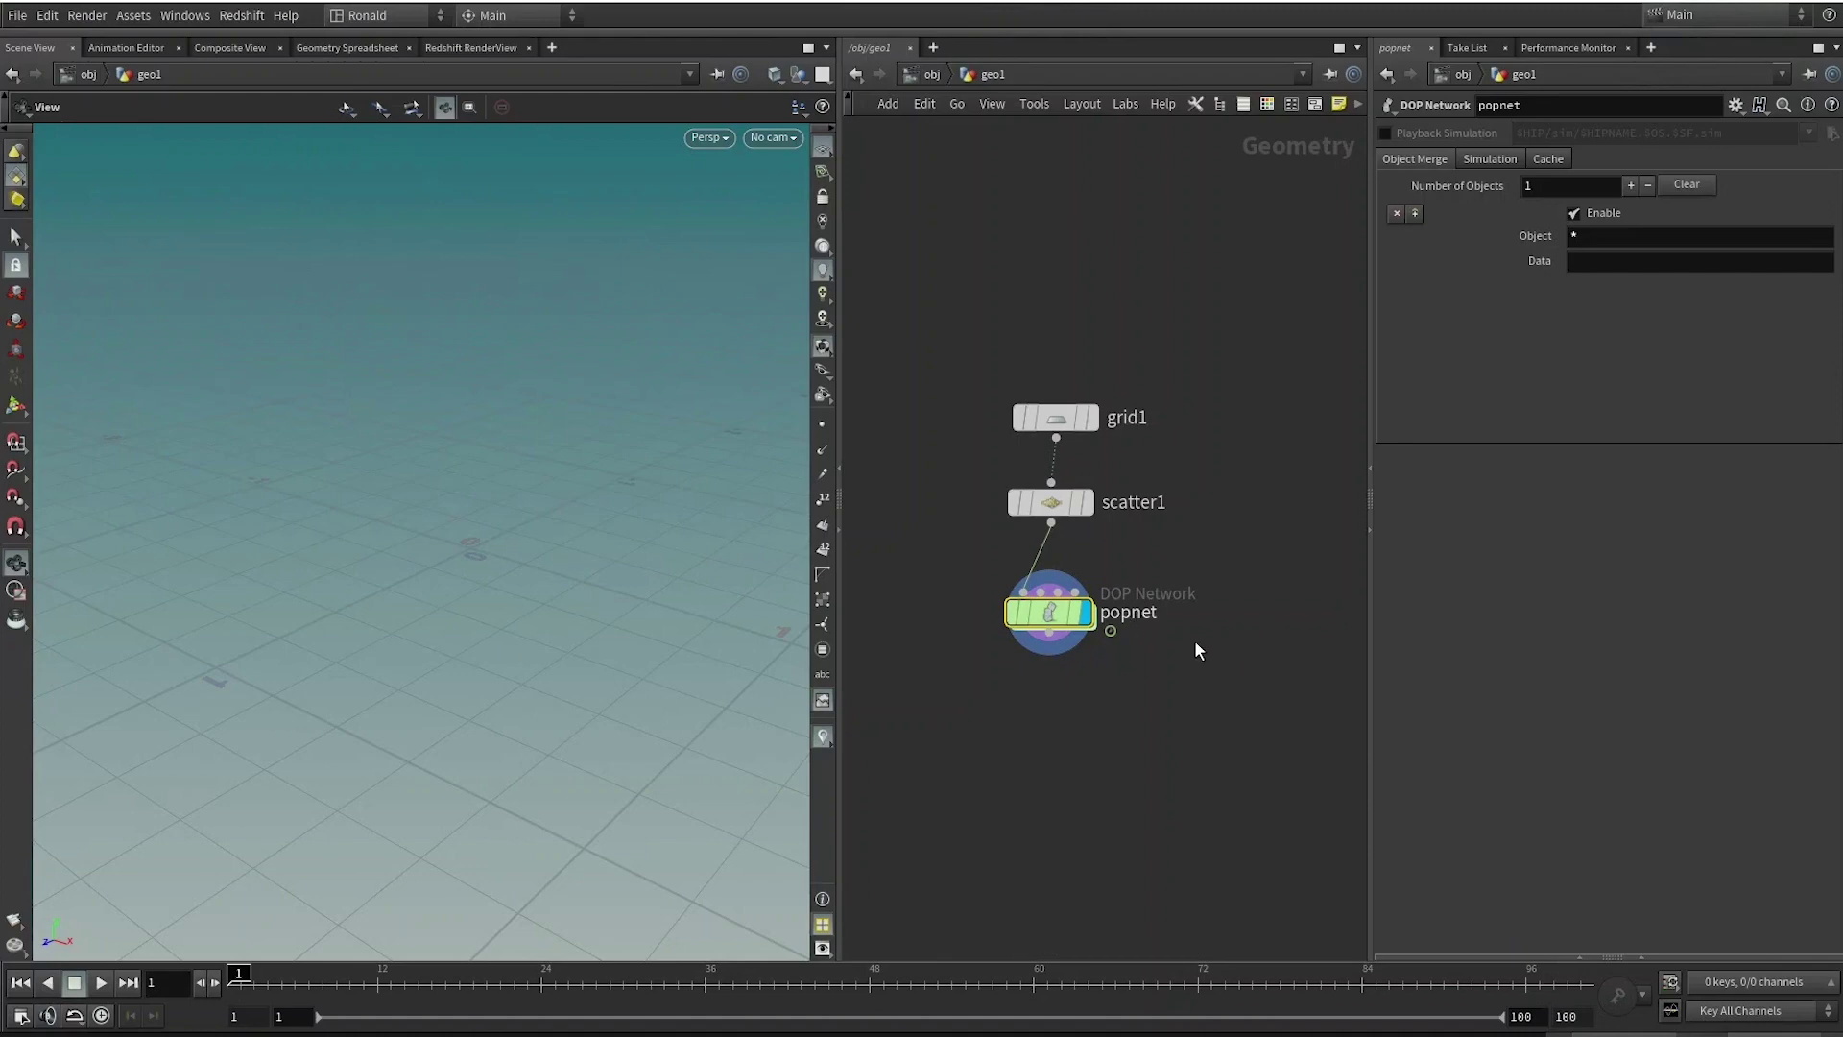
Inspect popnet, scatter1 and the default particle simulation, then go back inside popnet.
mouse_move(1081, 596)
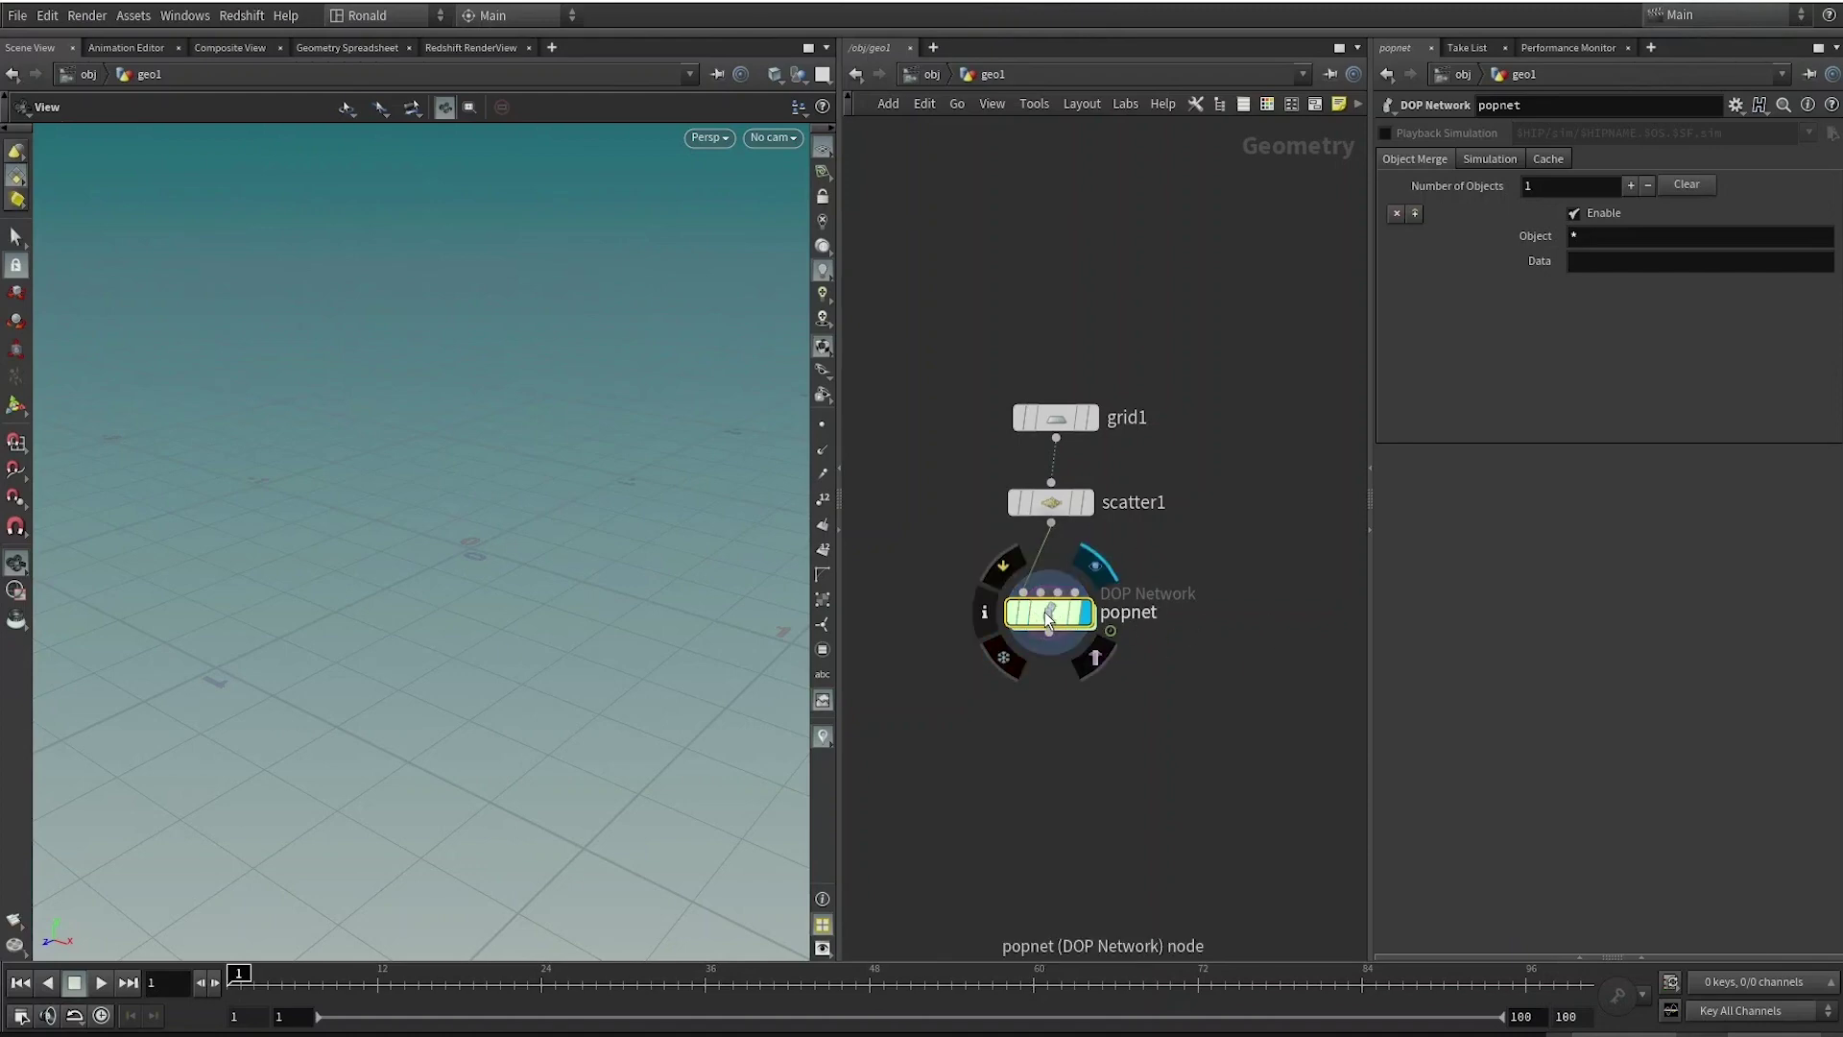
double_click(1043, 612)
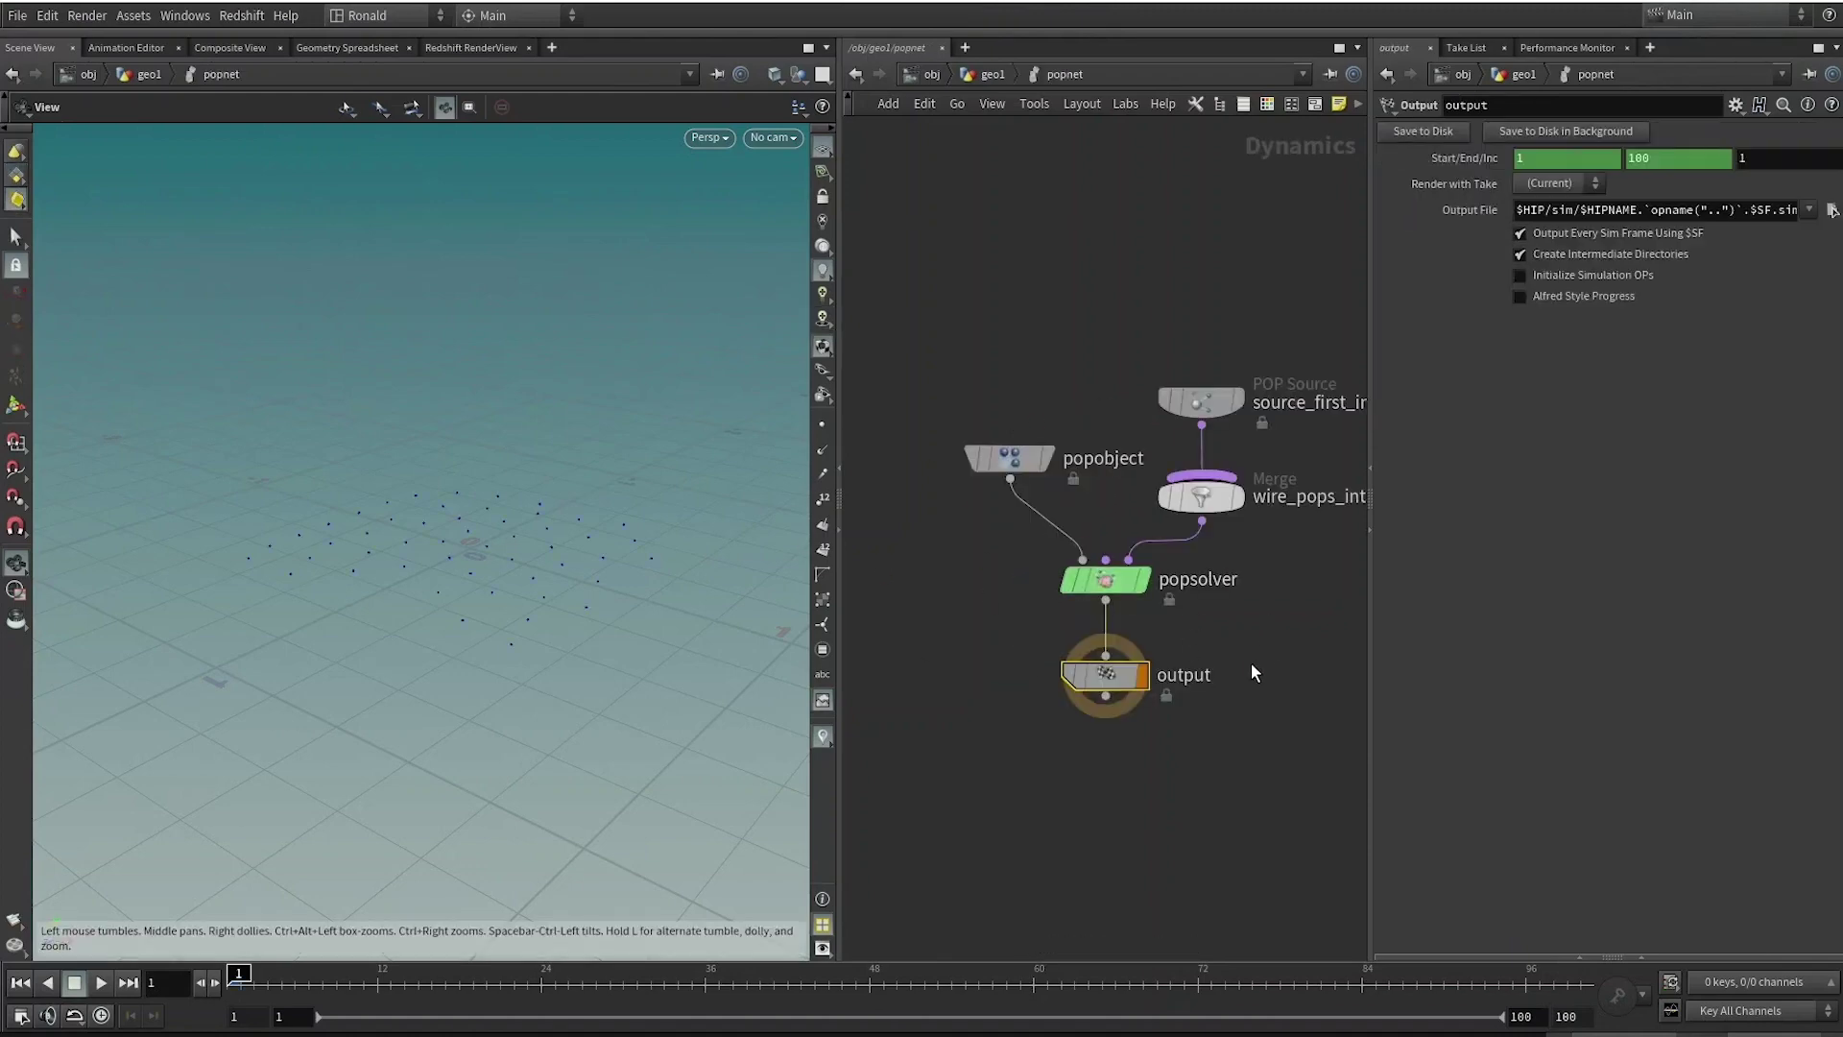
key("u")
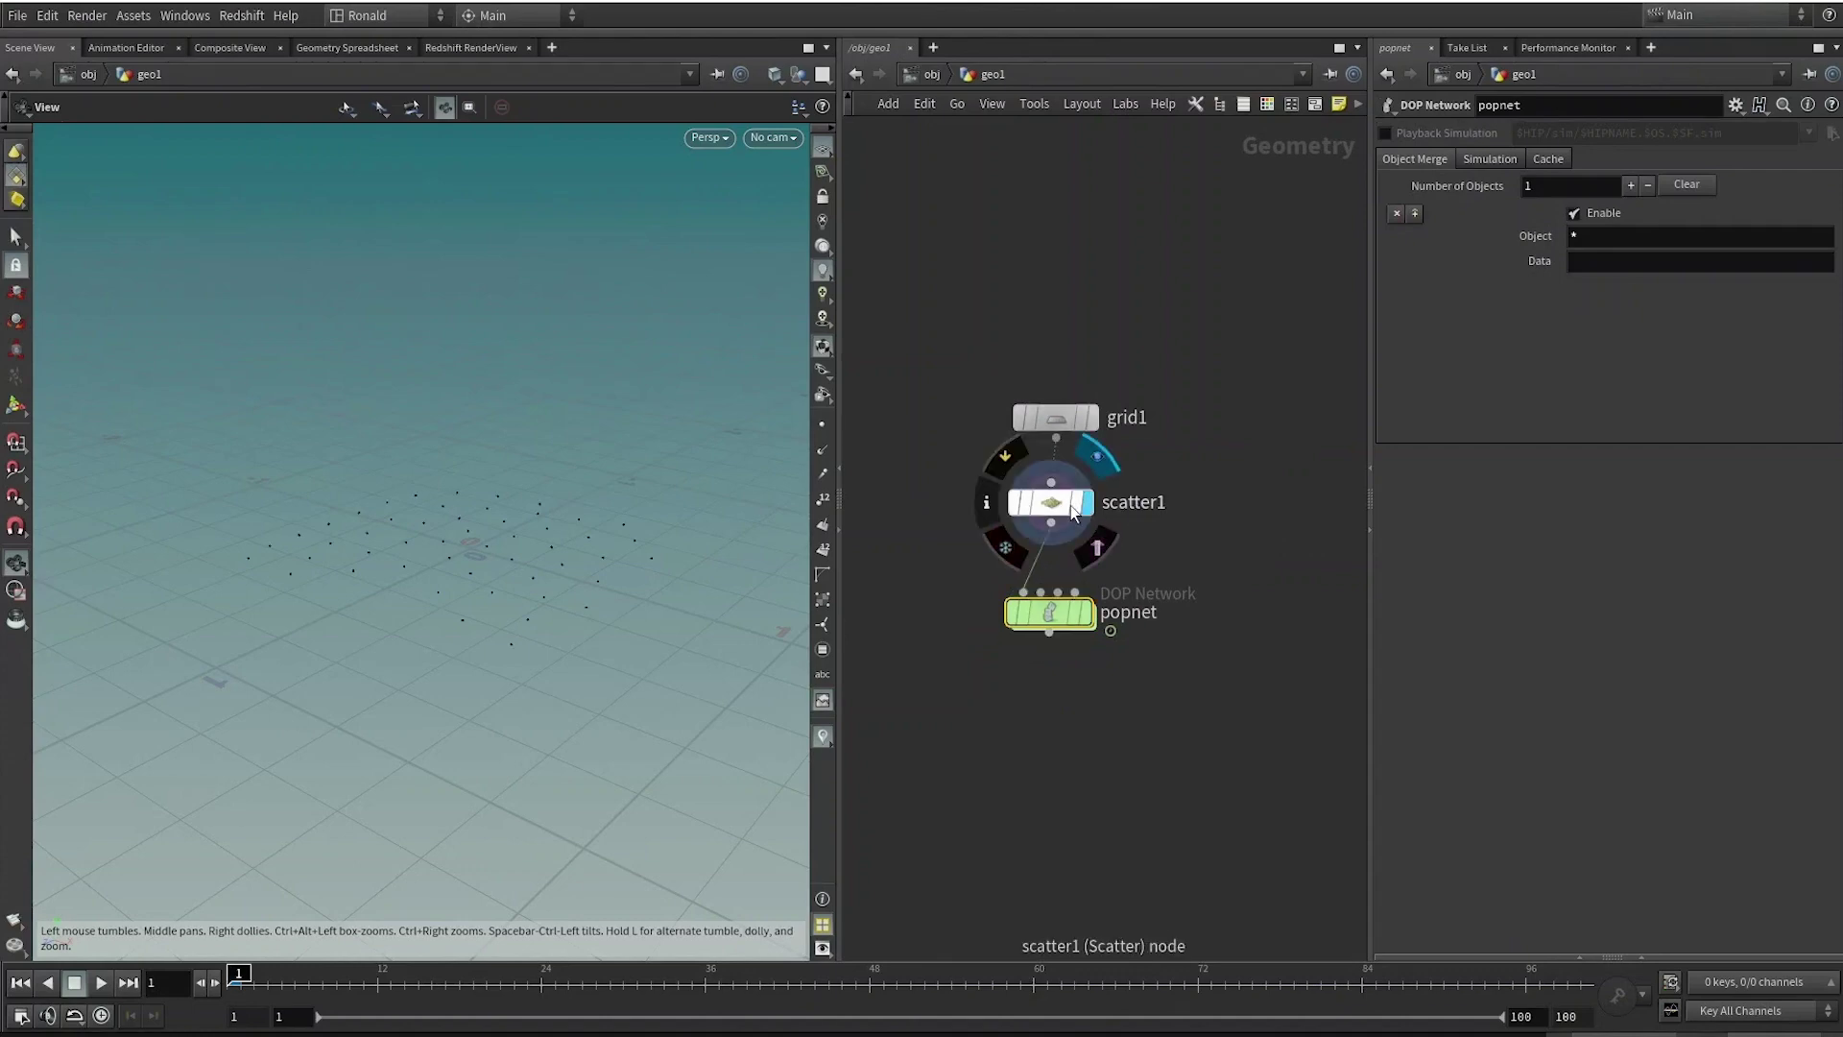
left_click(1061, 504)
left_click(1054, 622)
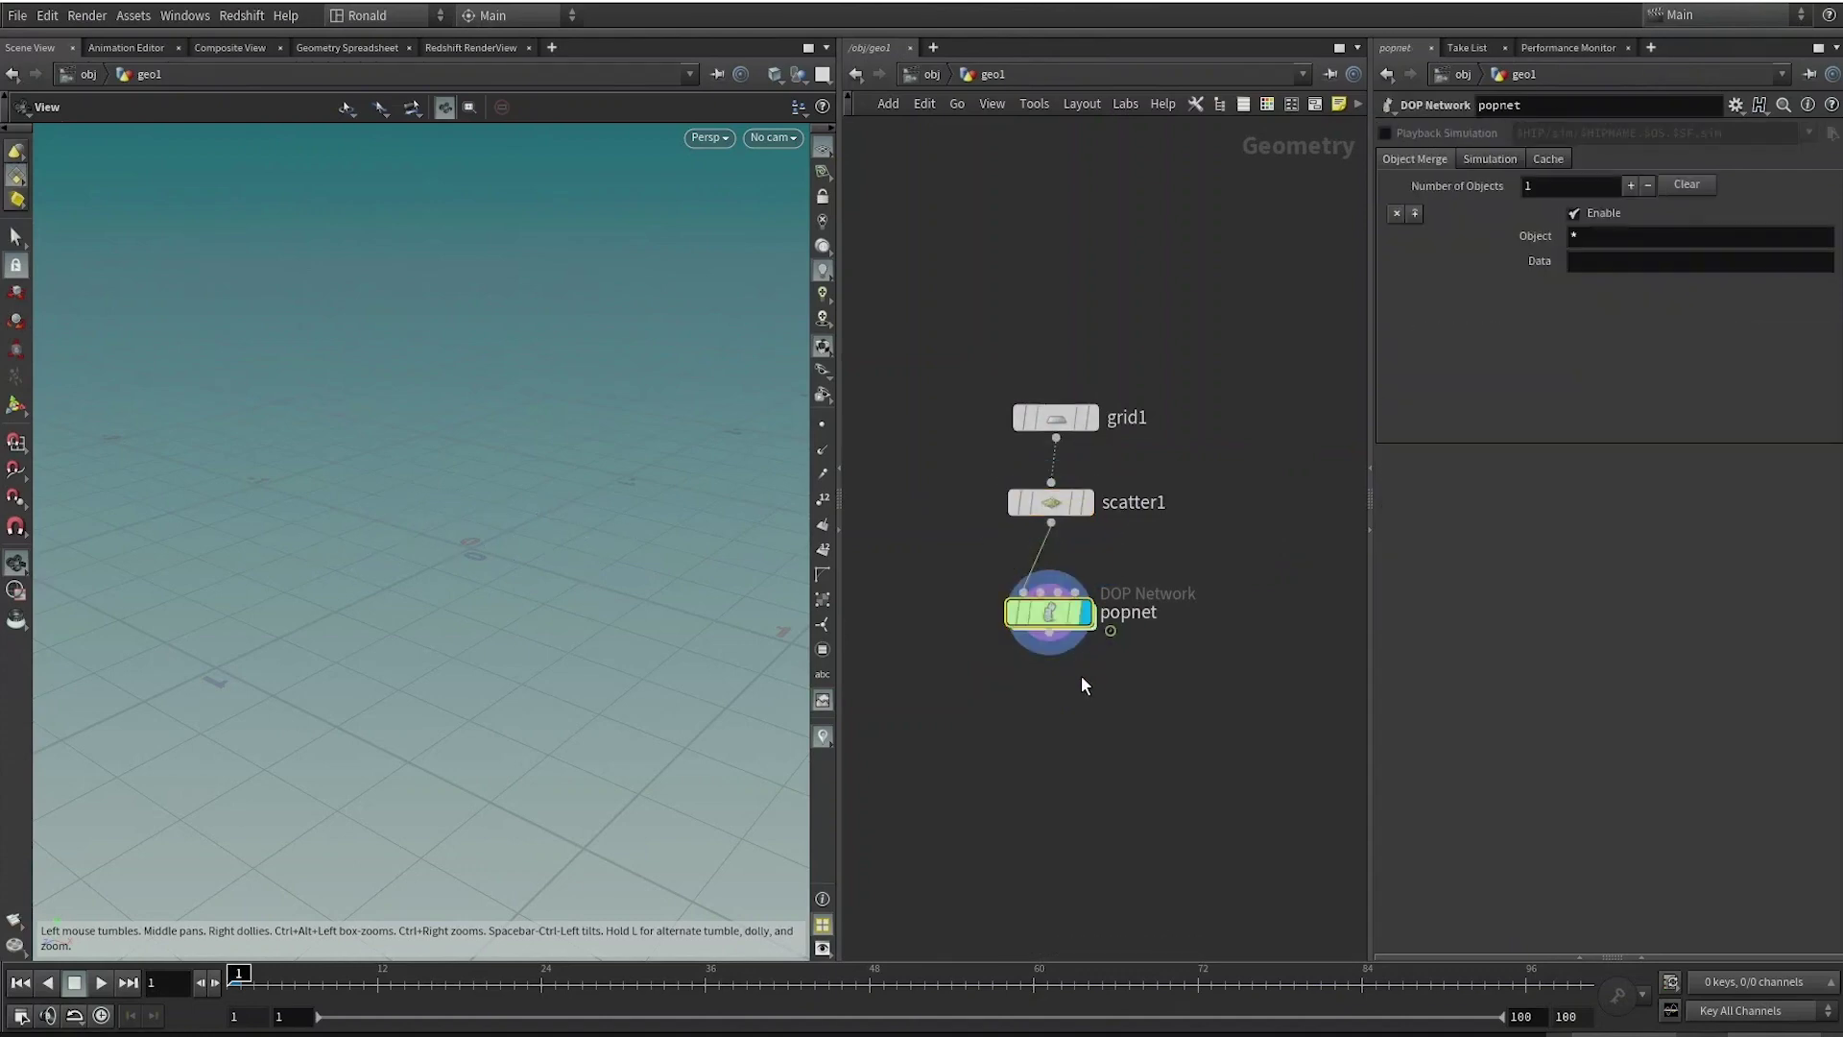
key("Up")
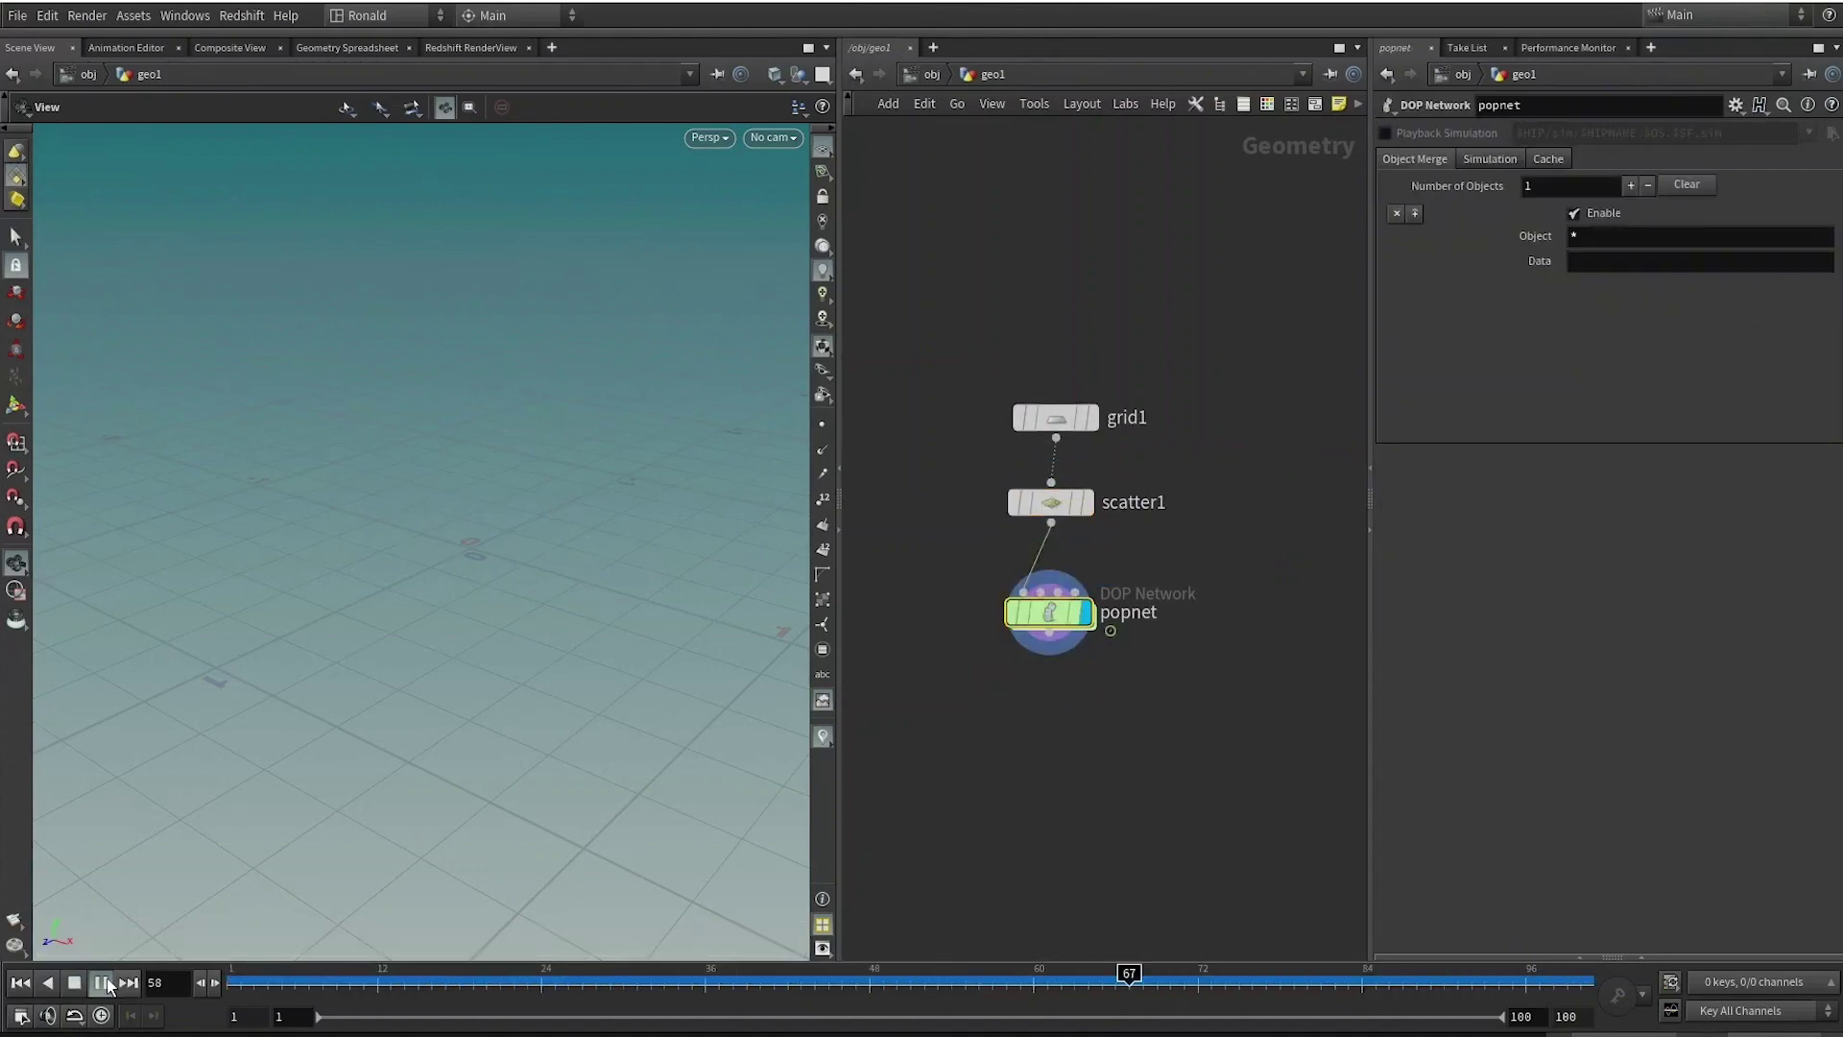
double_click(1040, 609)
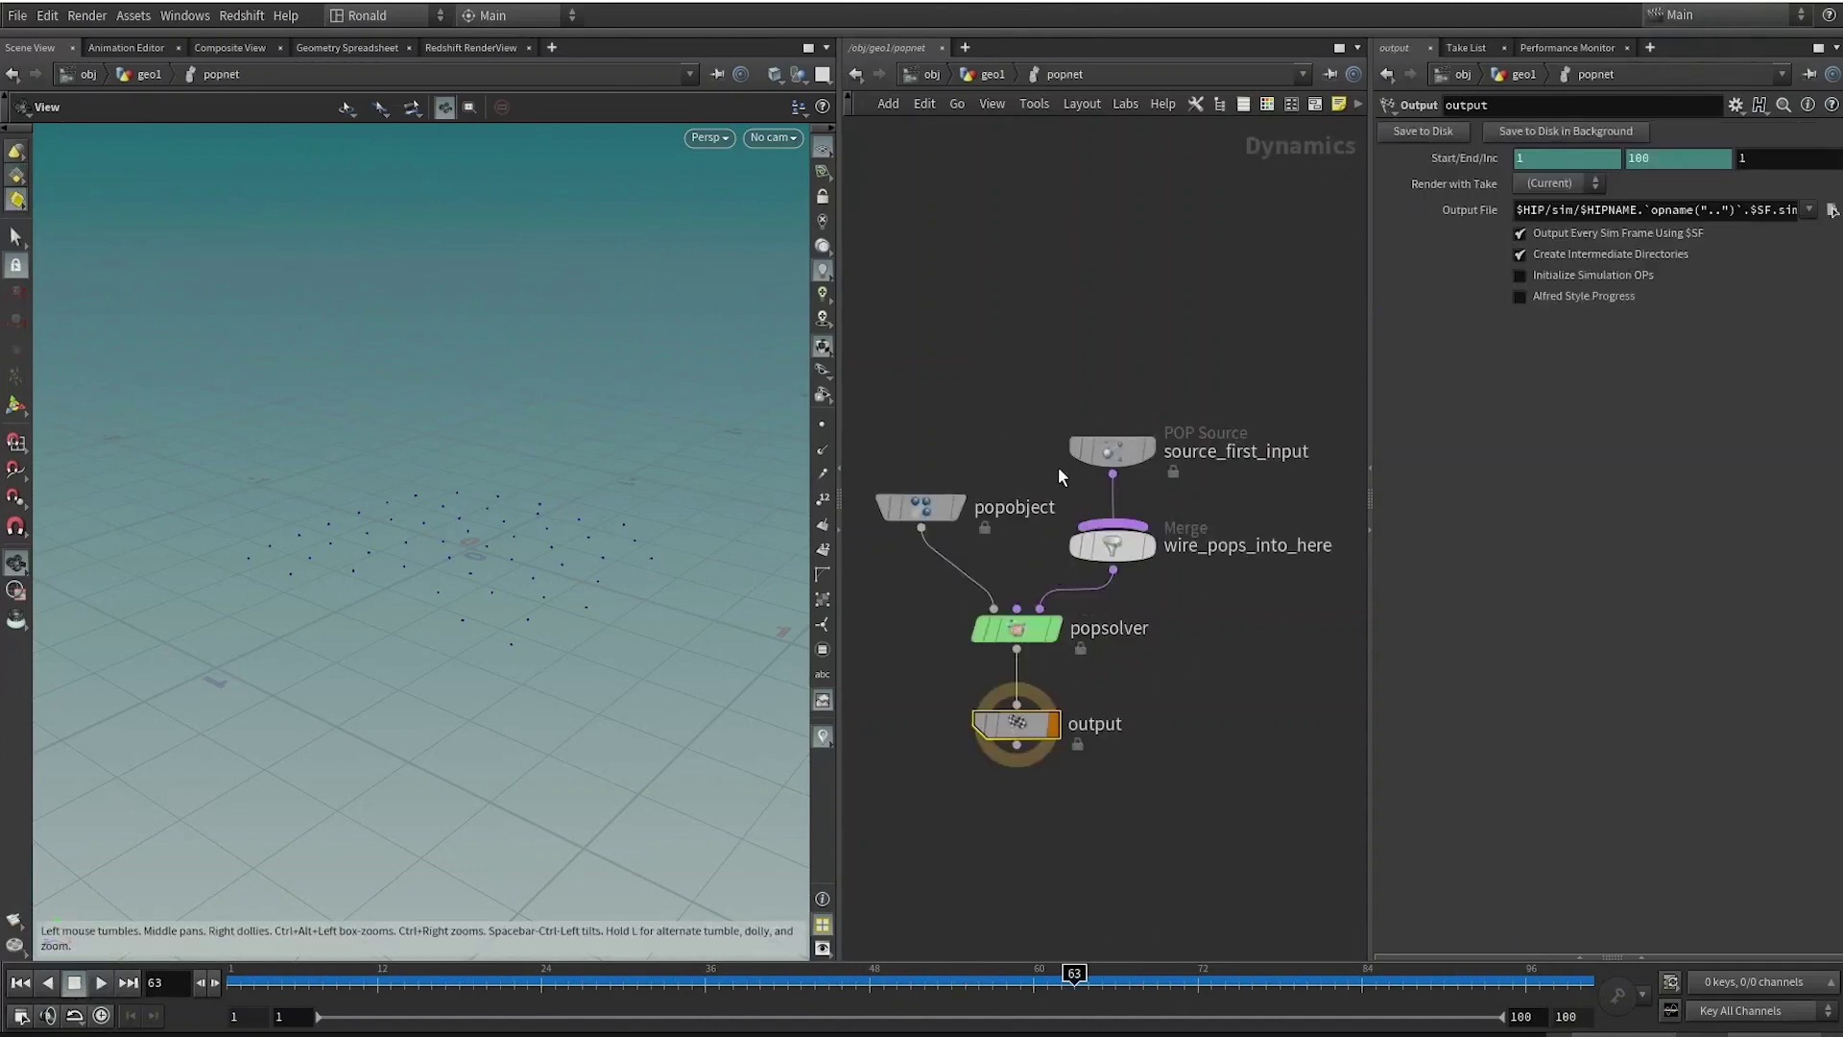
Set source_first_input to All Points emission with Impulse Activation $FF == 1, then return to geo1.
left_click(1129, 437)
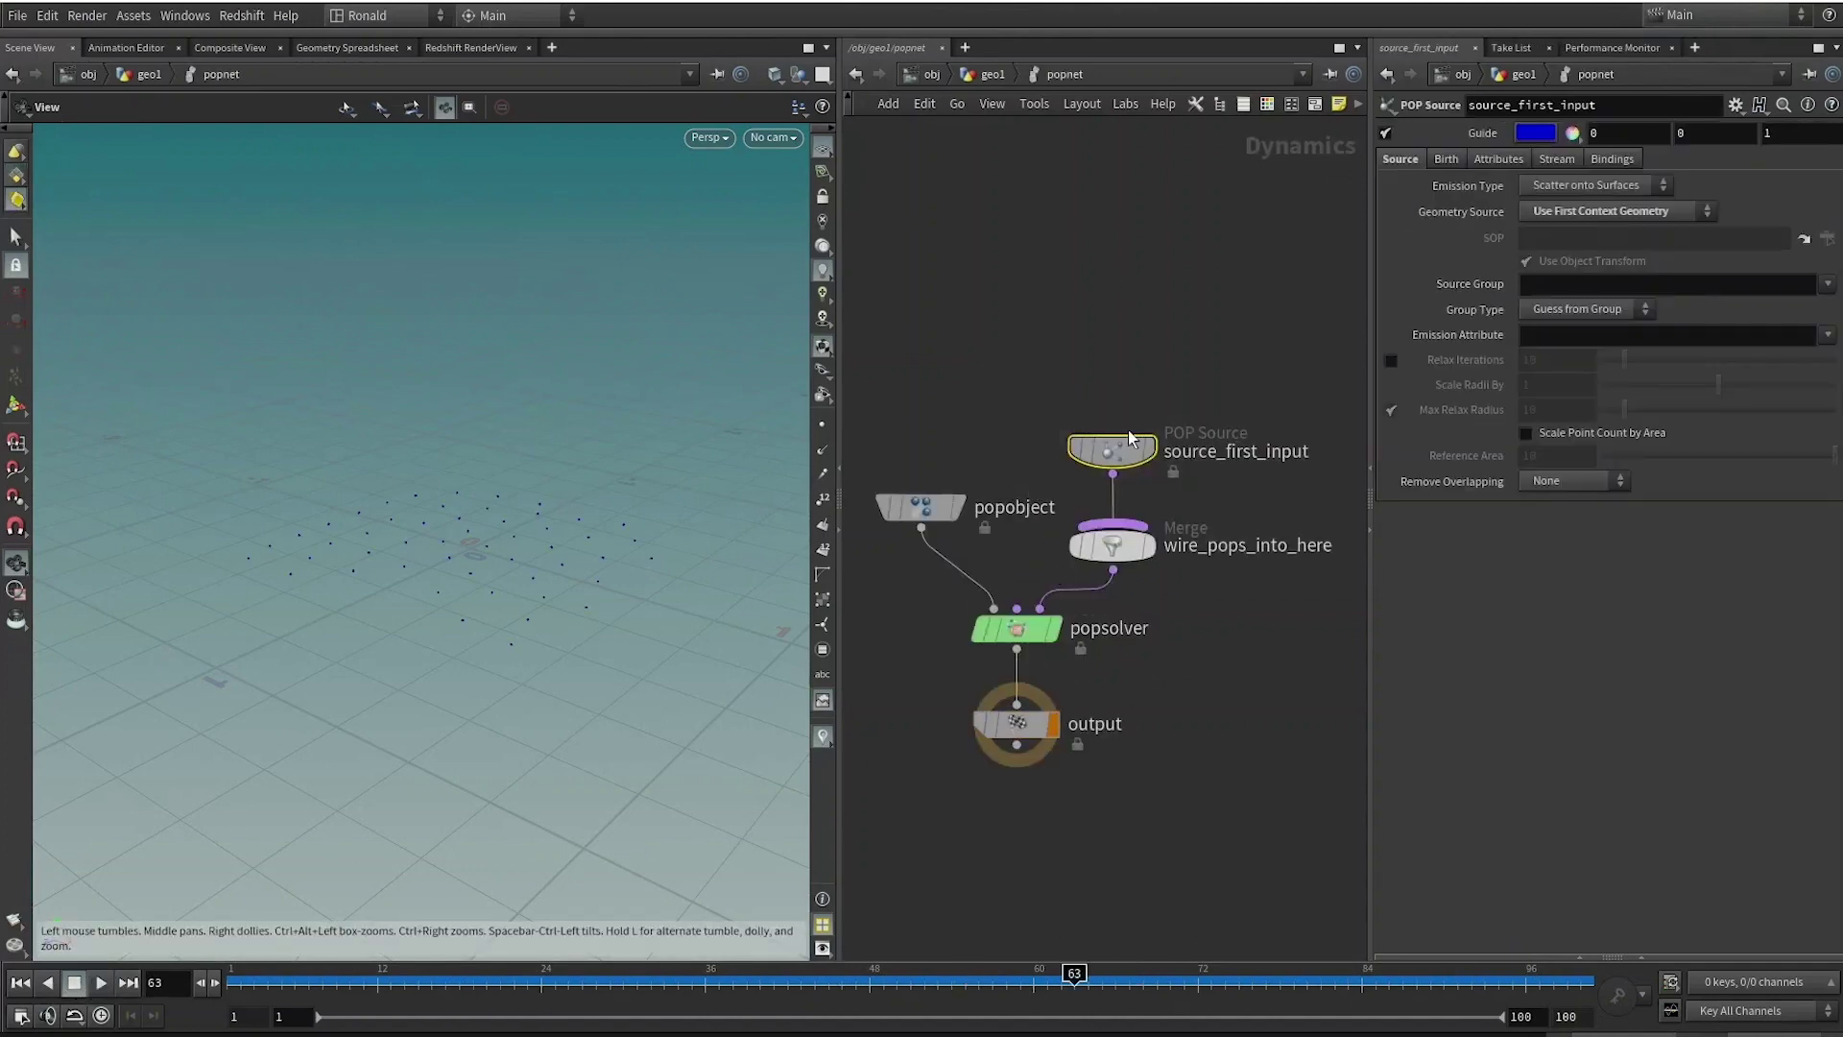
left_click(1449, 158)
left_click(1400, 159)
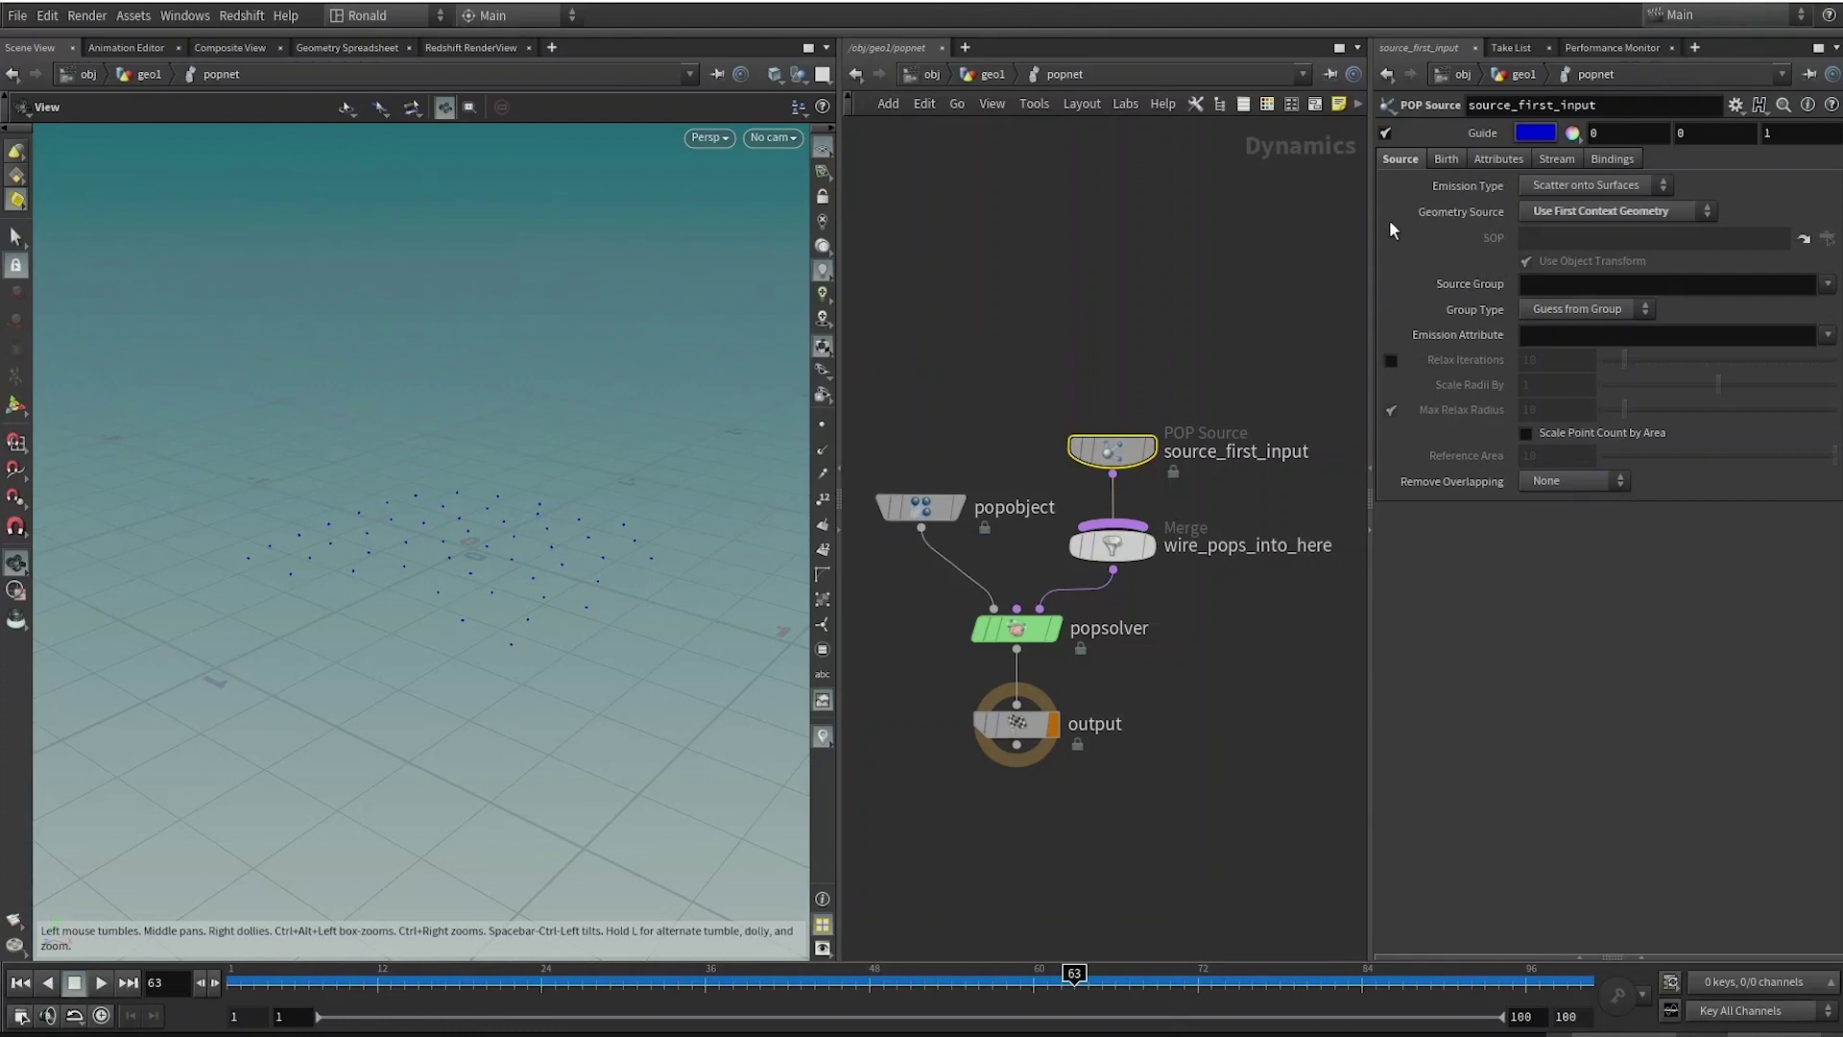
left_click(1599, 185)
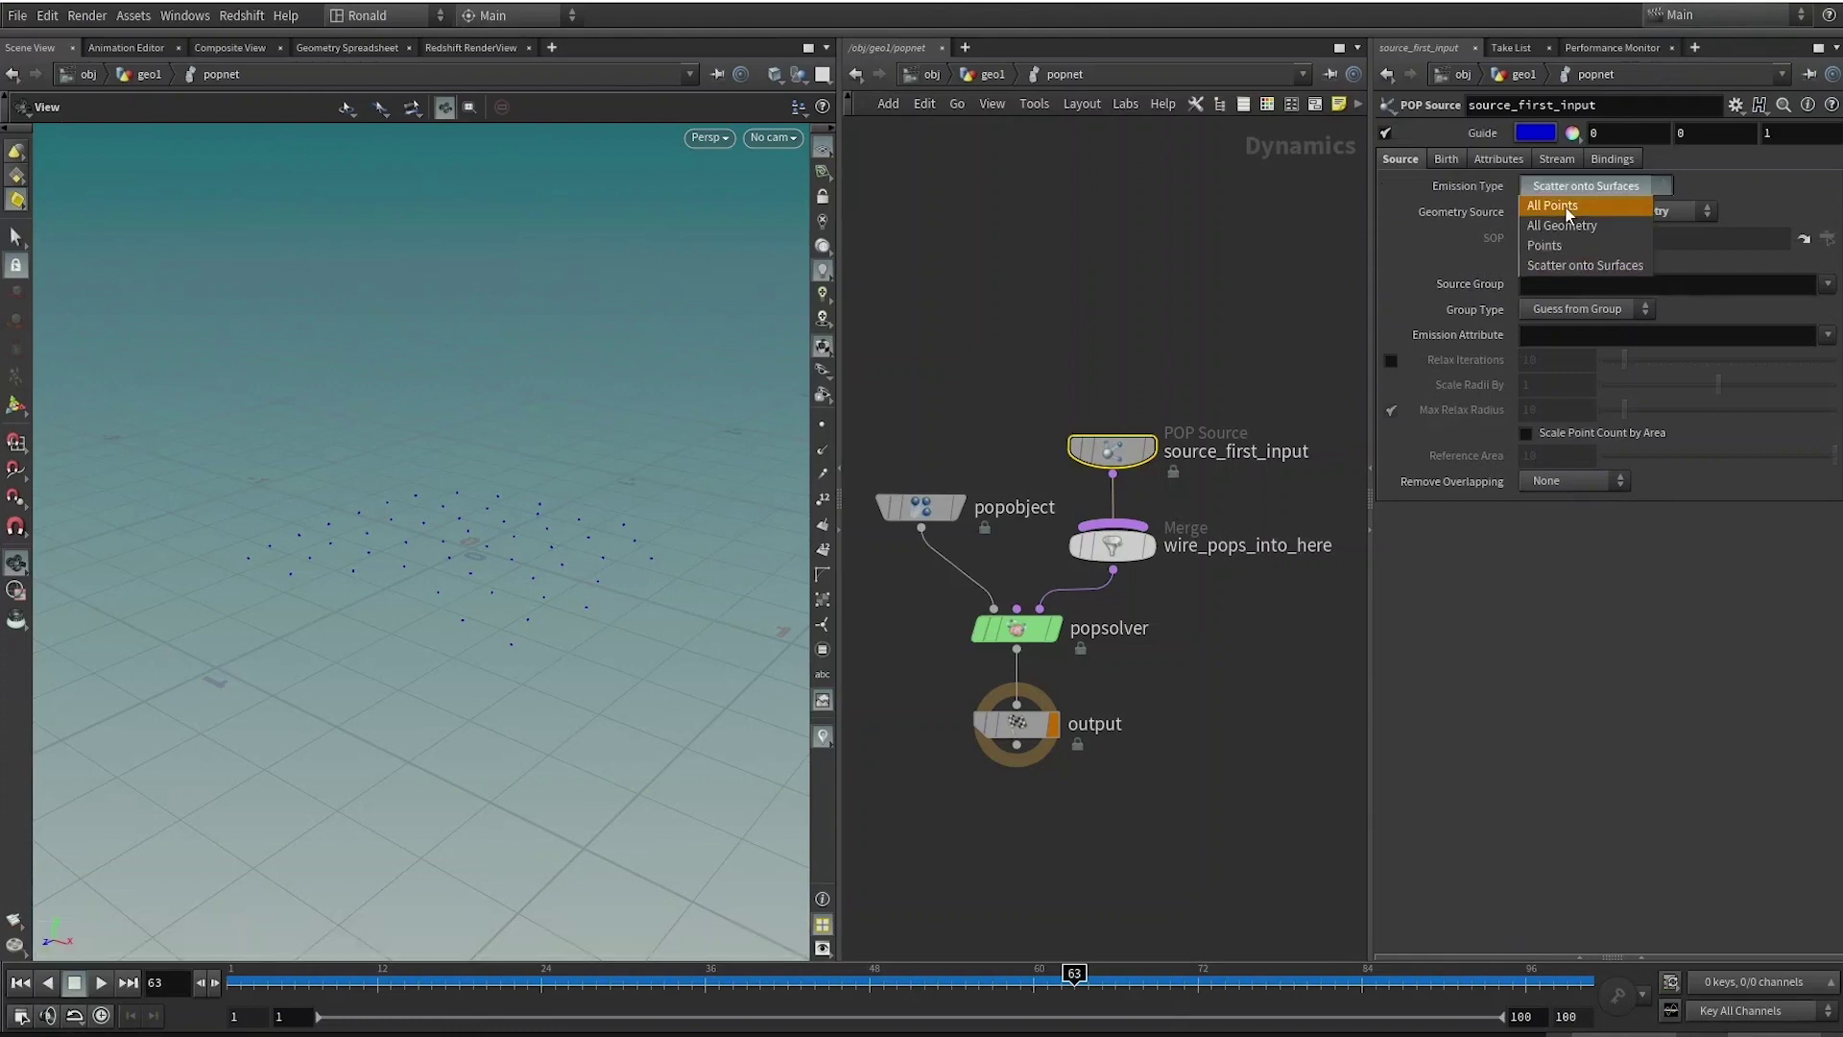
left_click(1565, 207)
left_click(1455, 165)
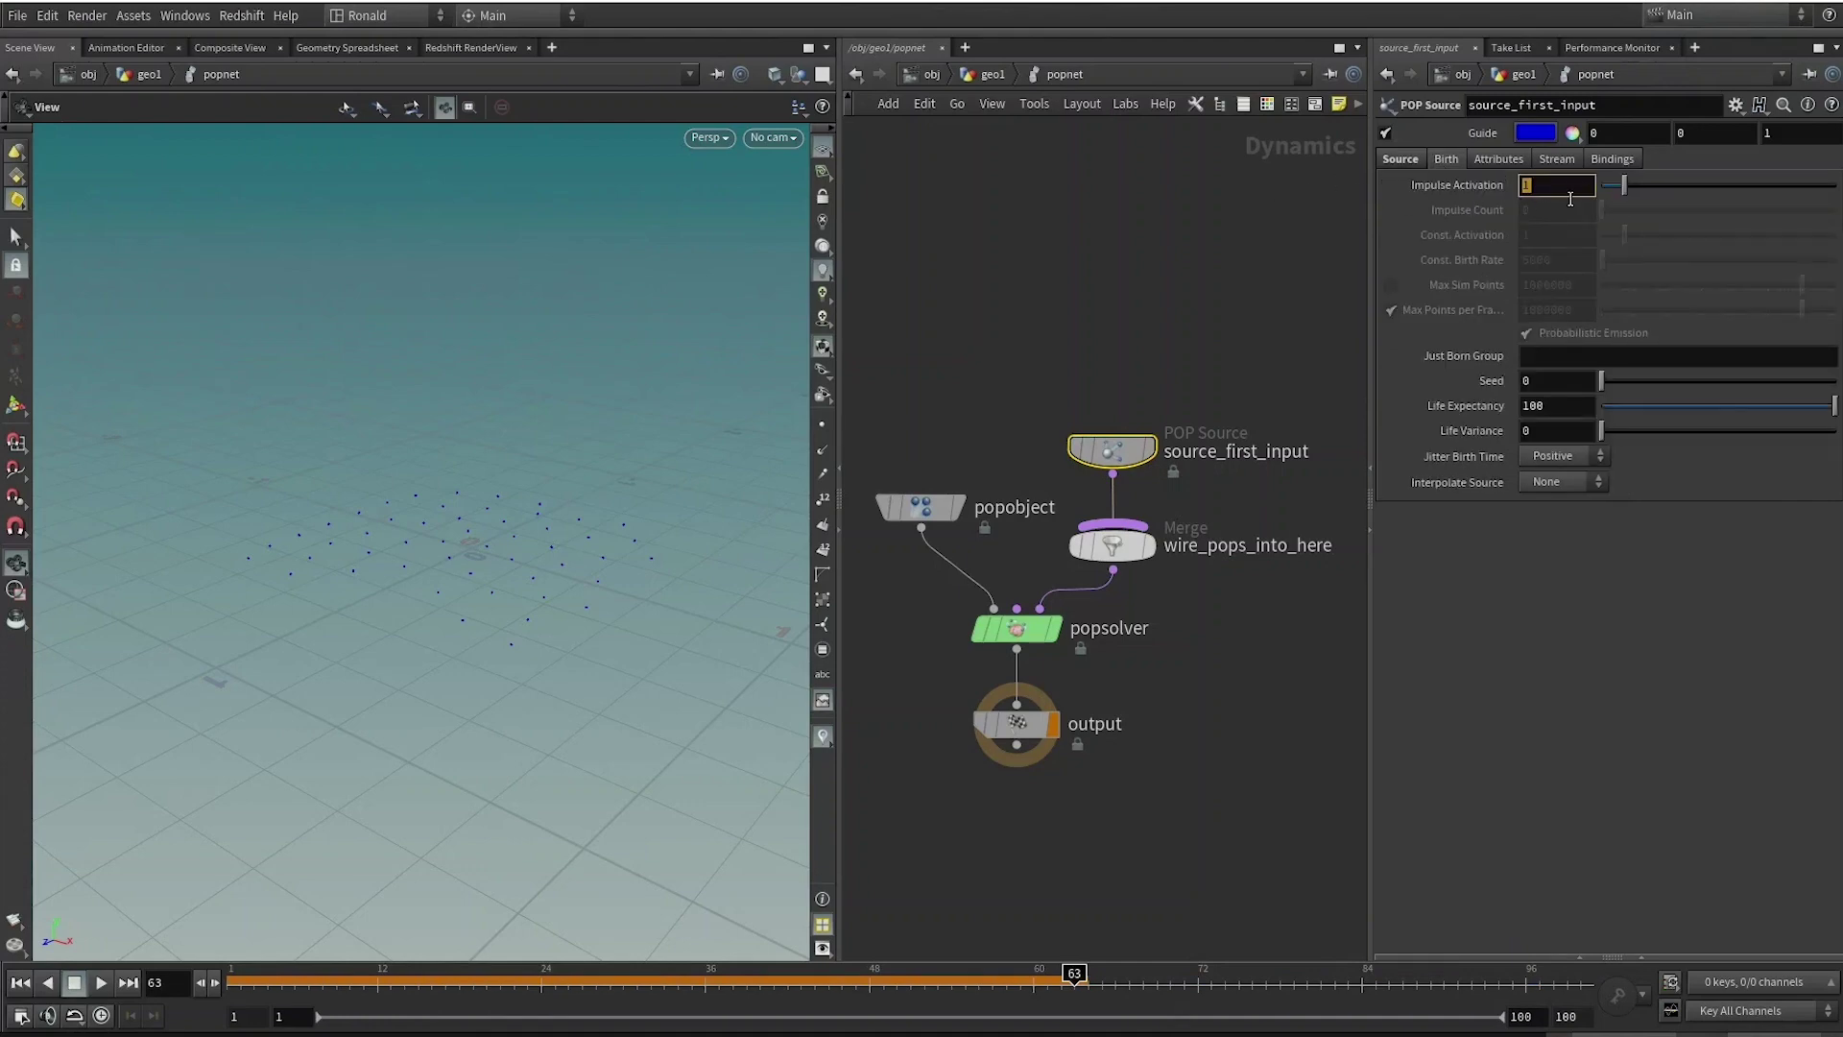
type("$FF == 1")
key("Return")
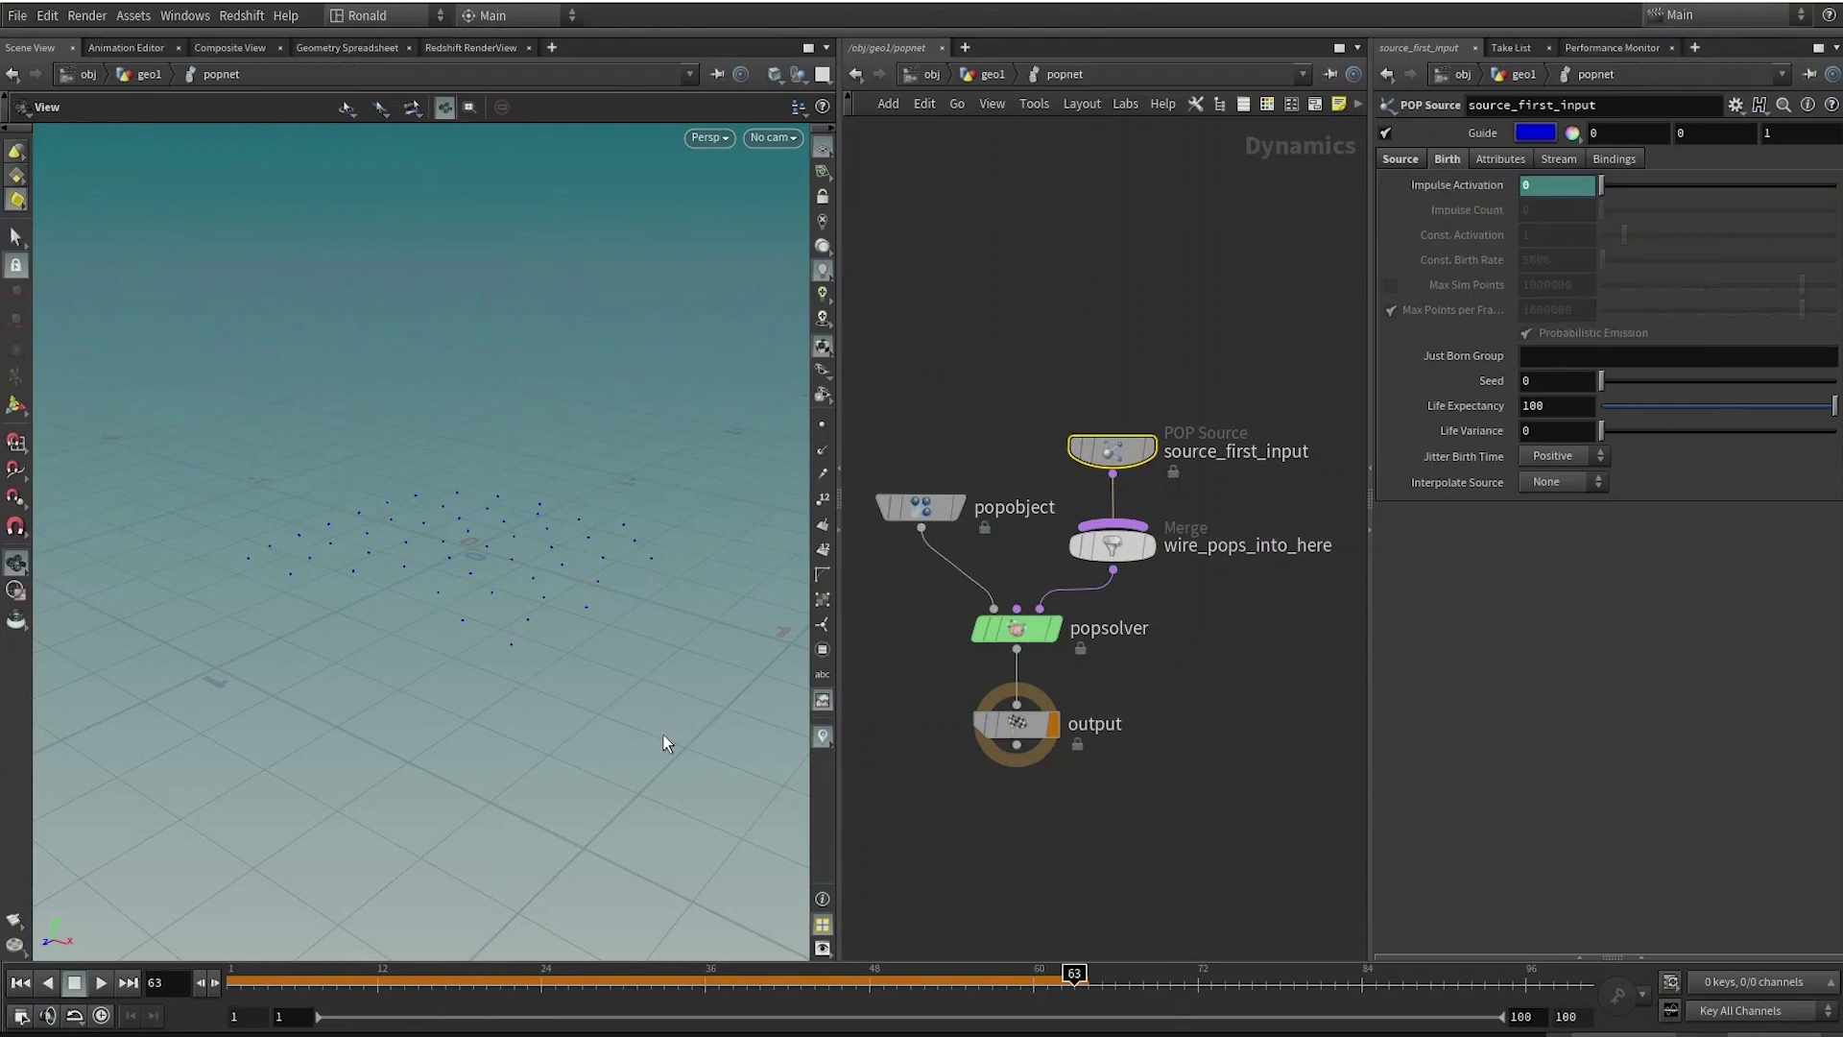
key("ctrl+Up")
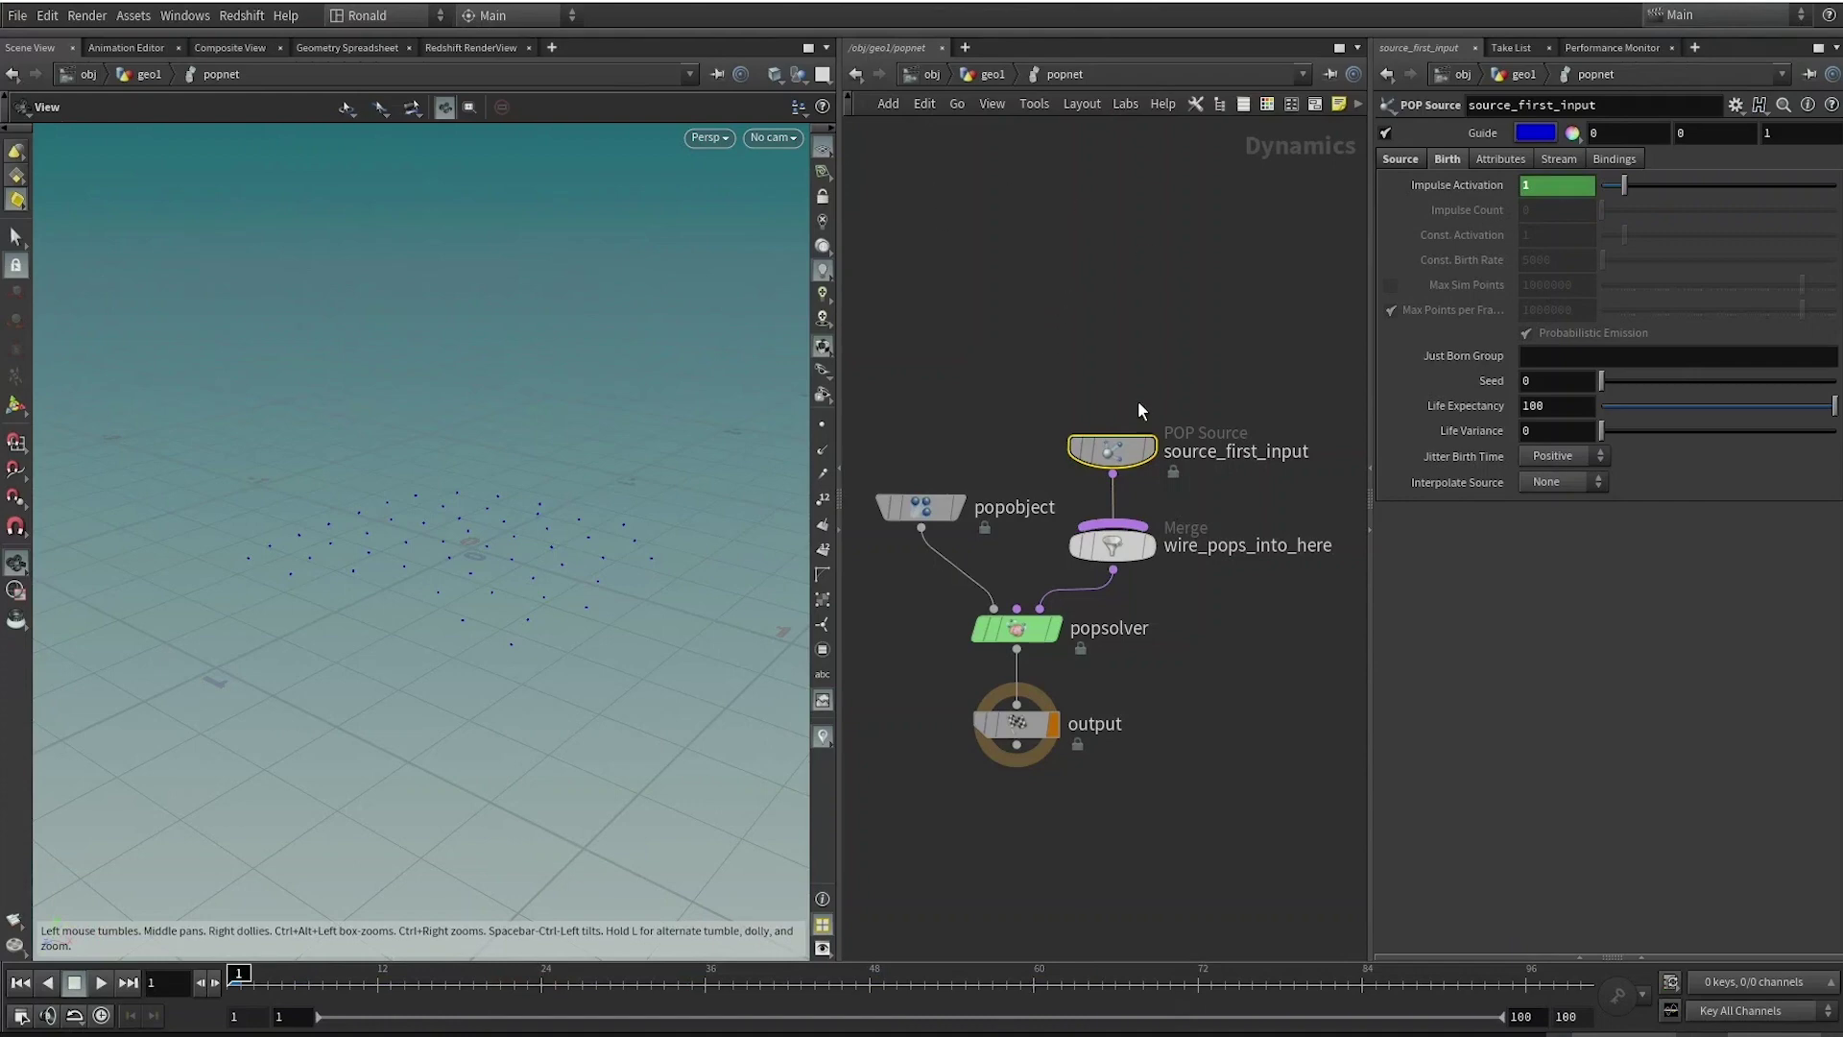
key("u")
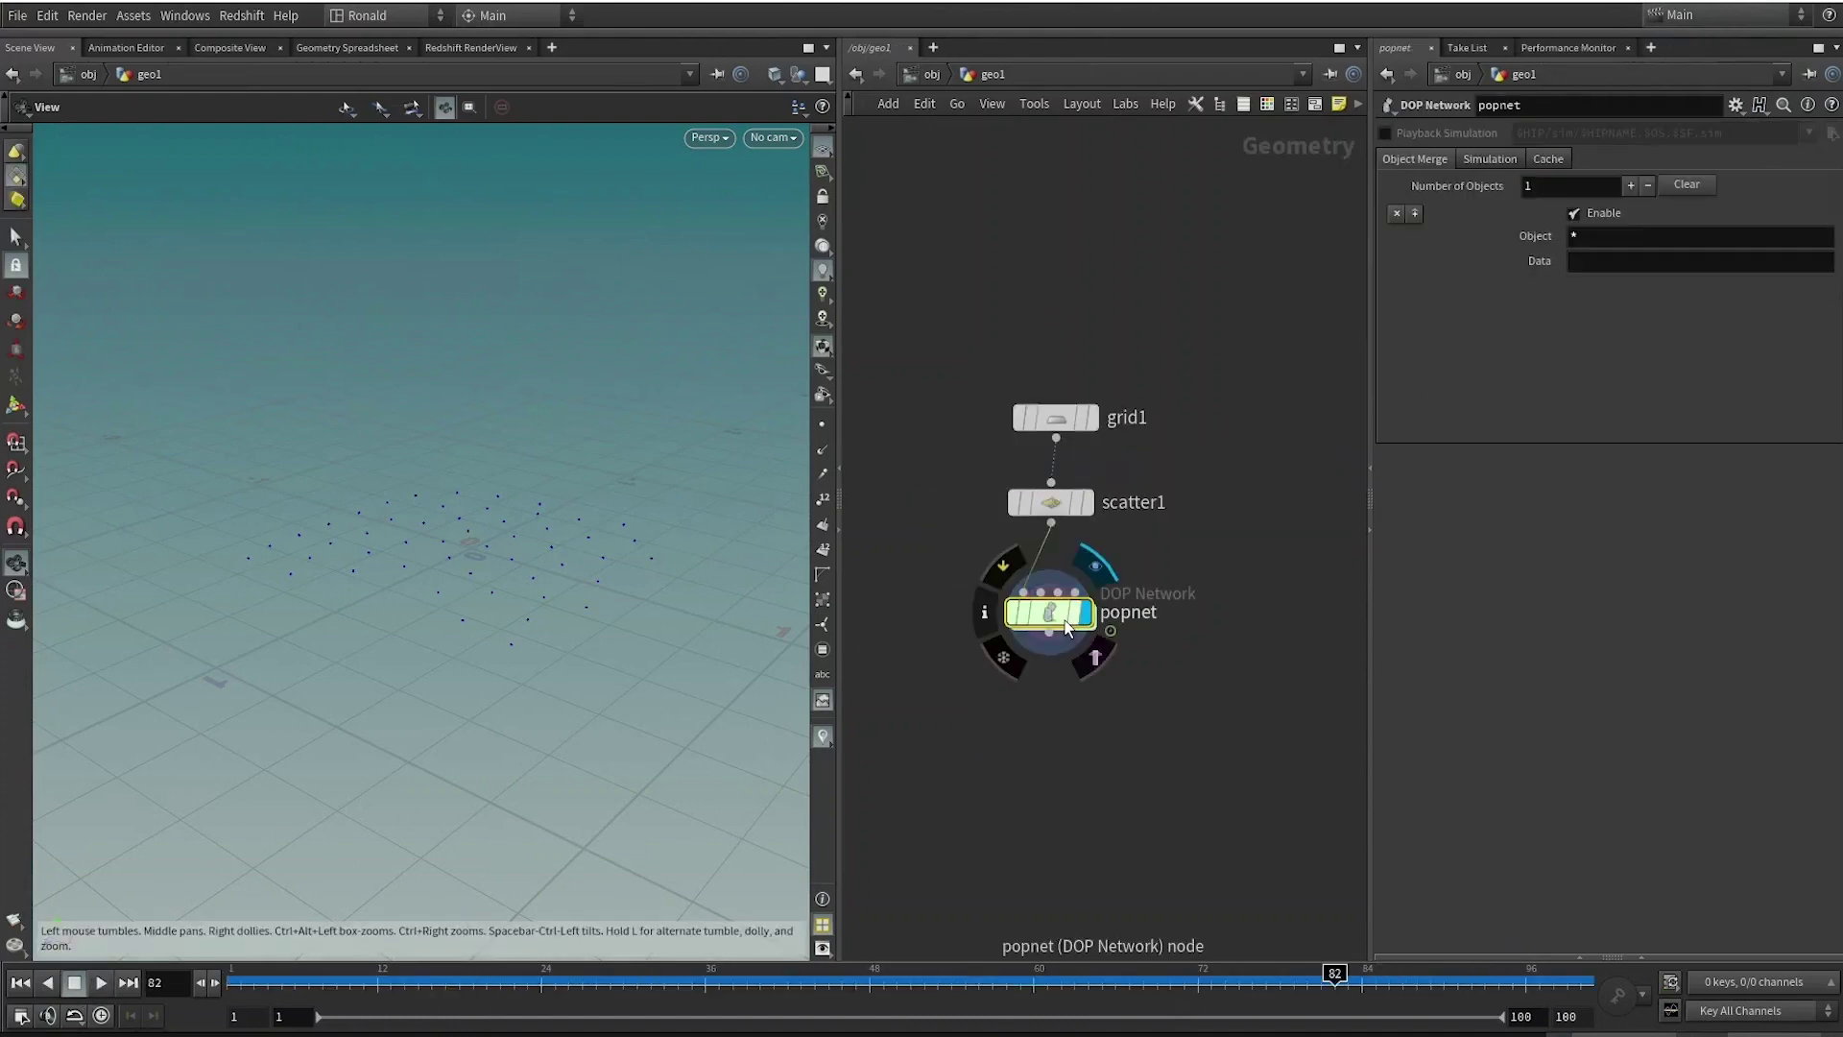
left_click_drag(1067, 628, 1073, 706)
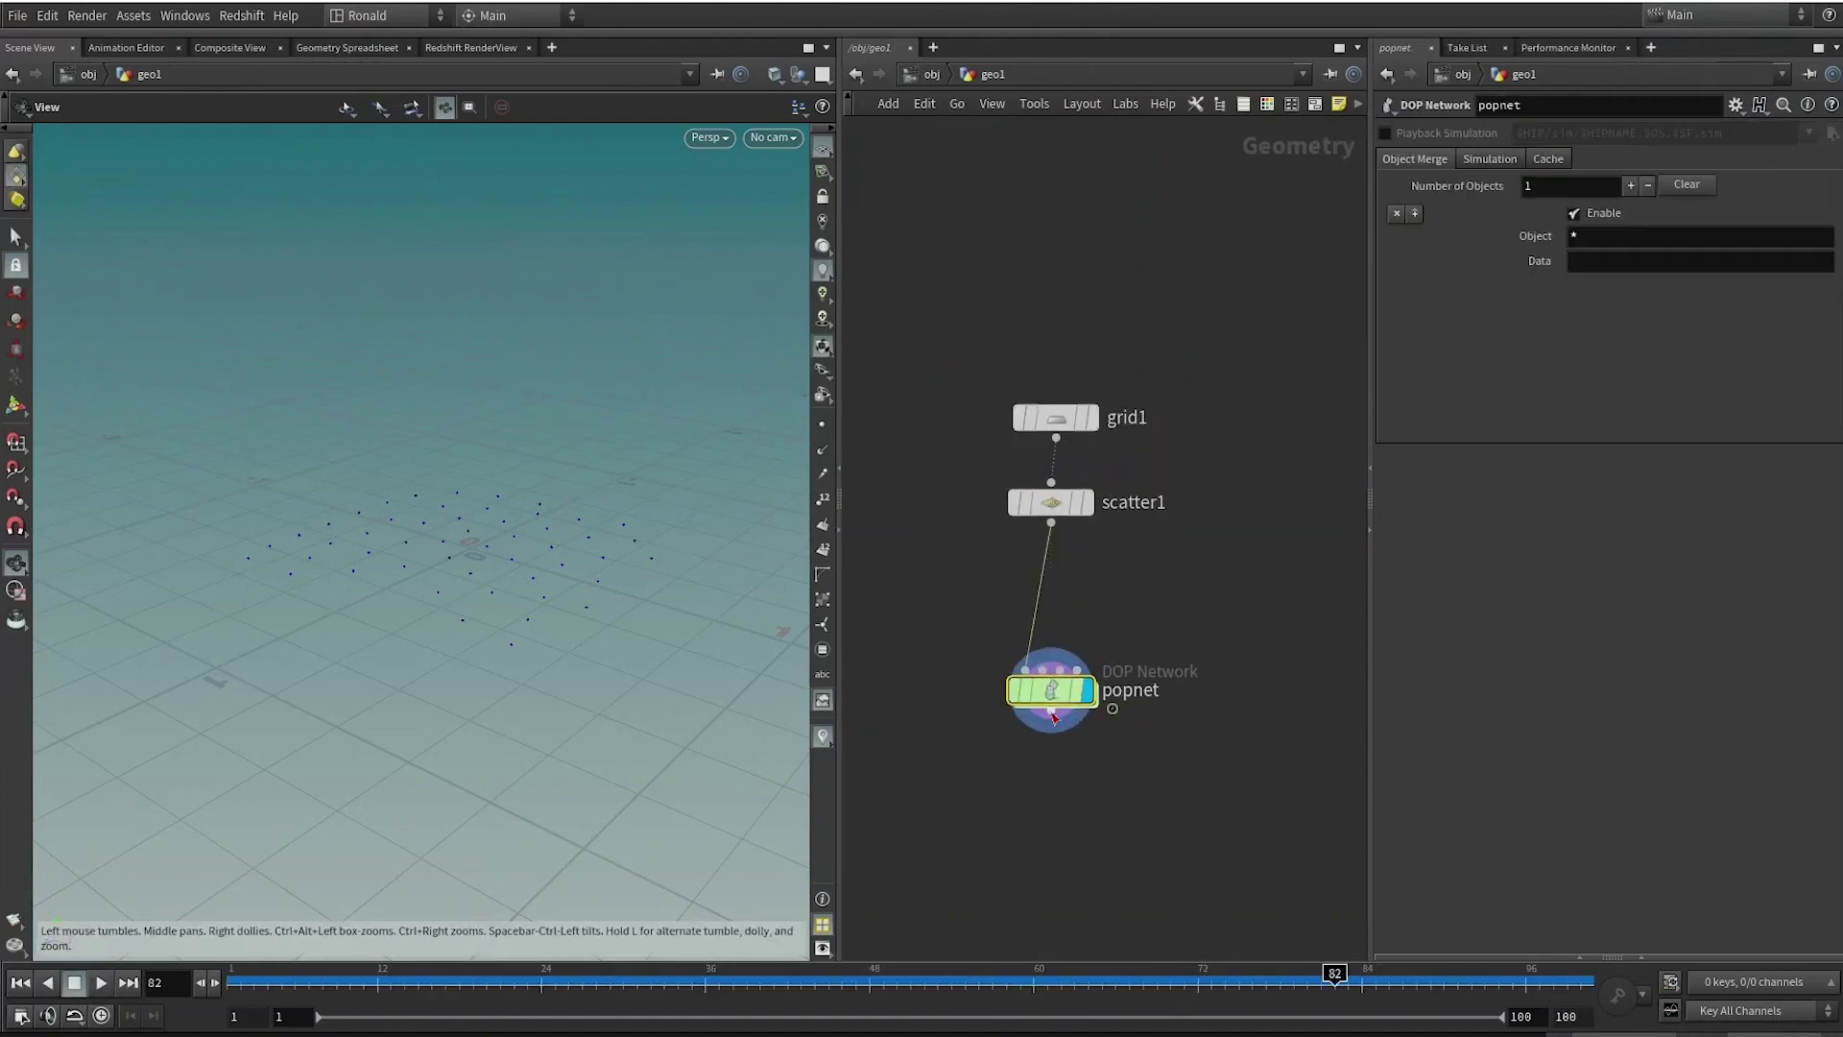
Add a popwind1 node after source_first_input inside popnet.
double_click(1053, 695)
key("Tab")
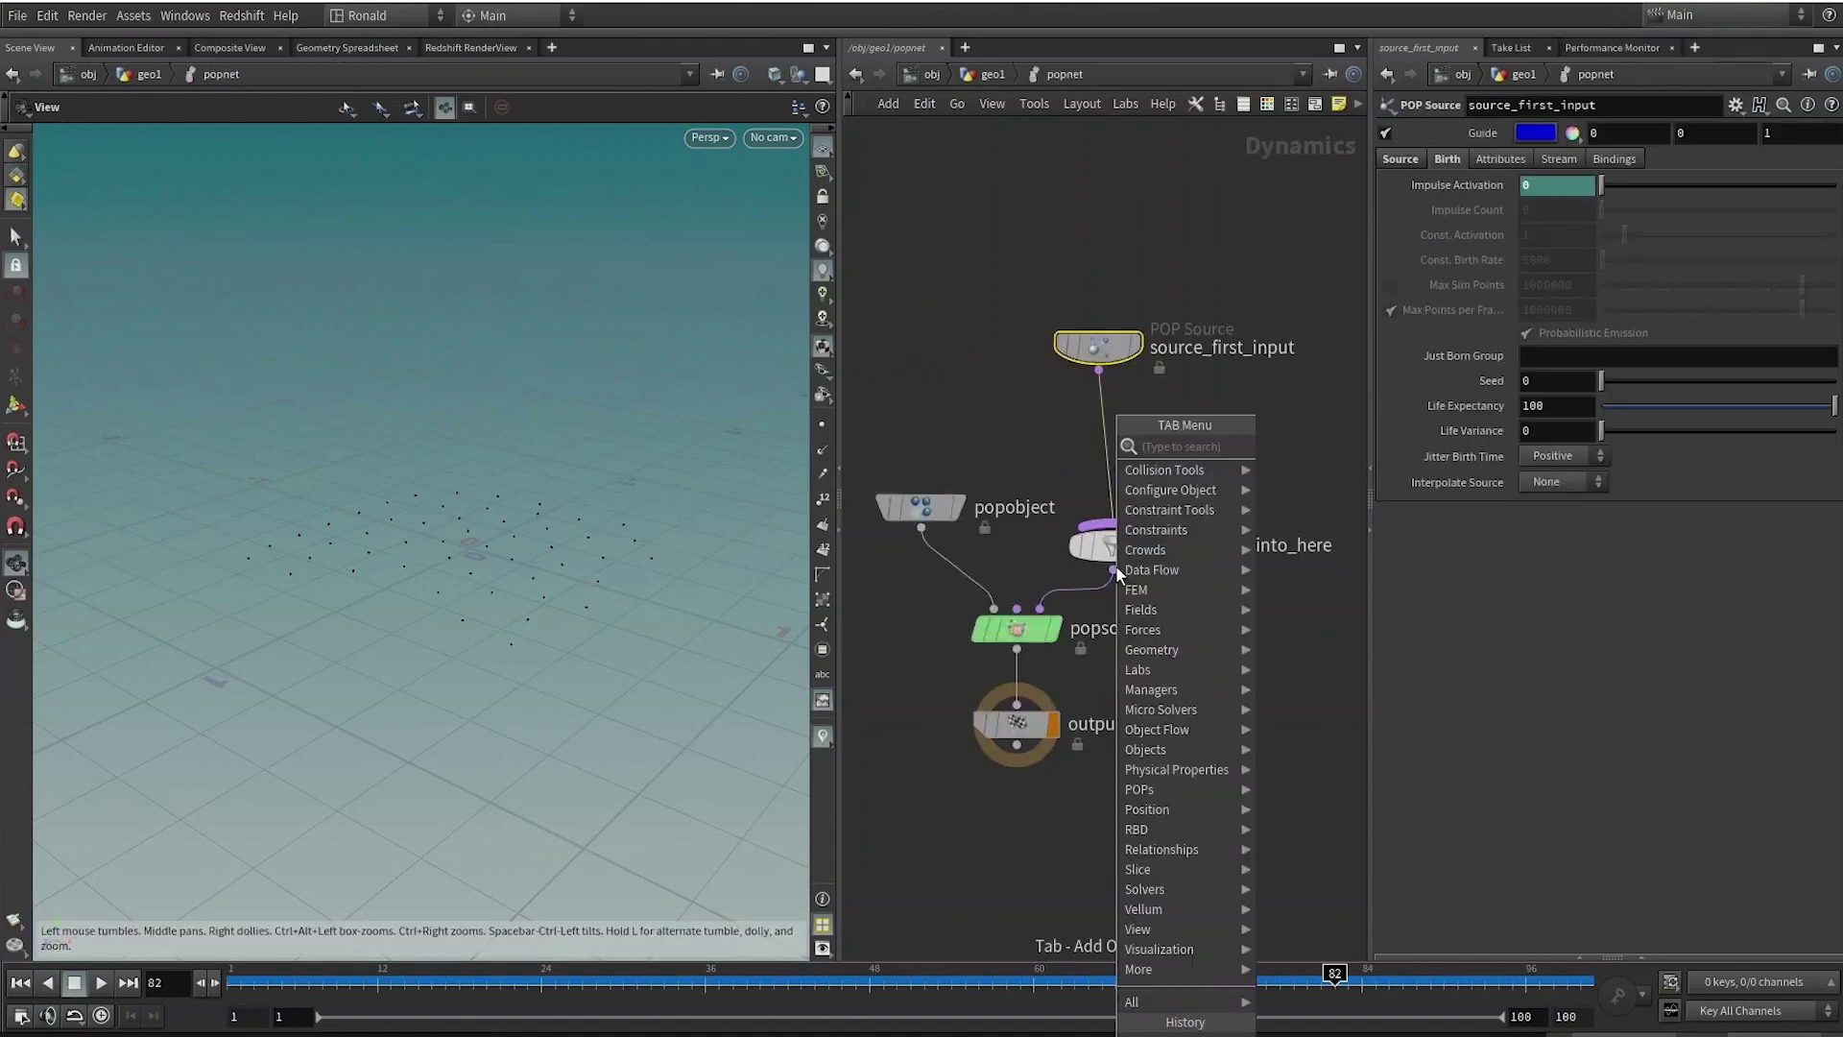
type("wind")
key("Return")
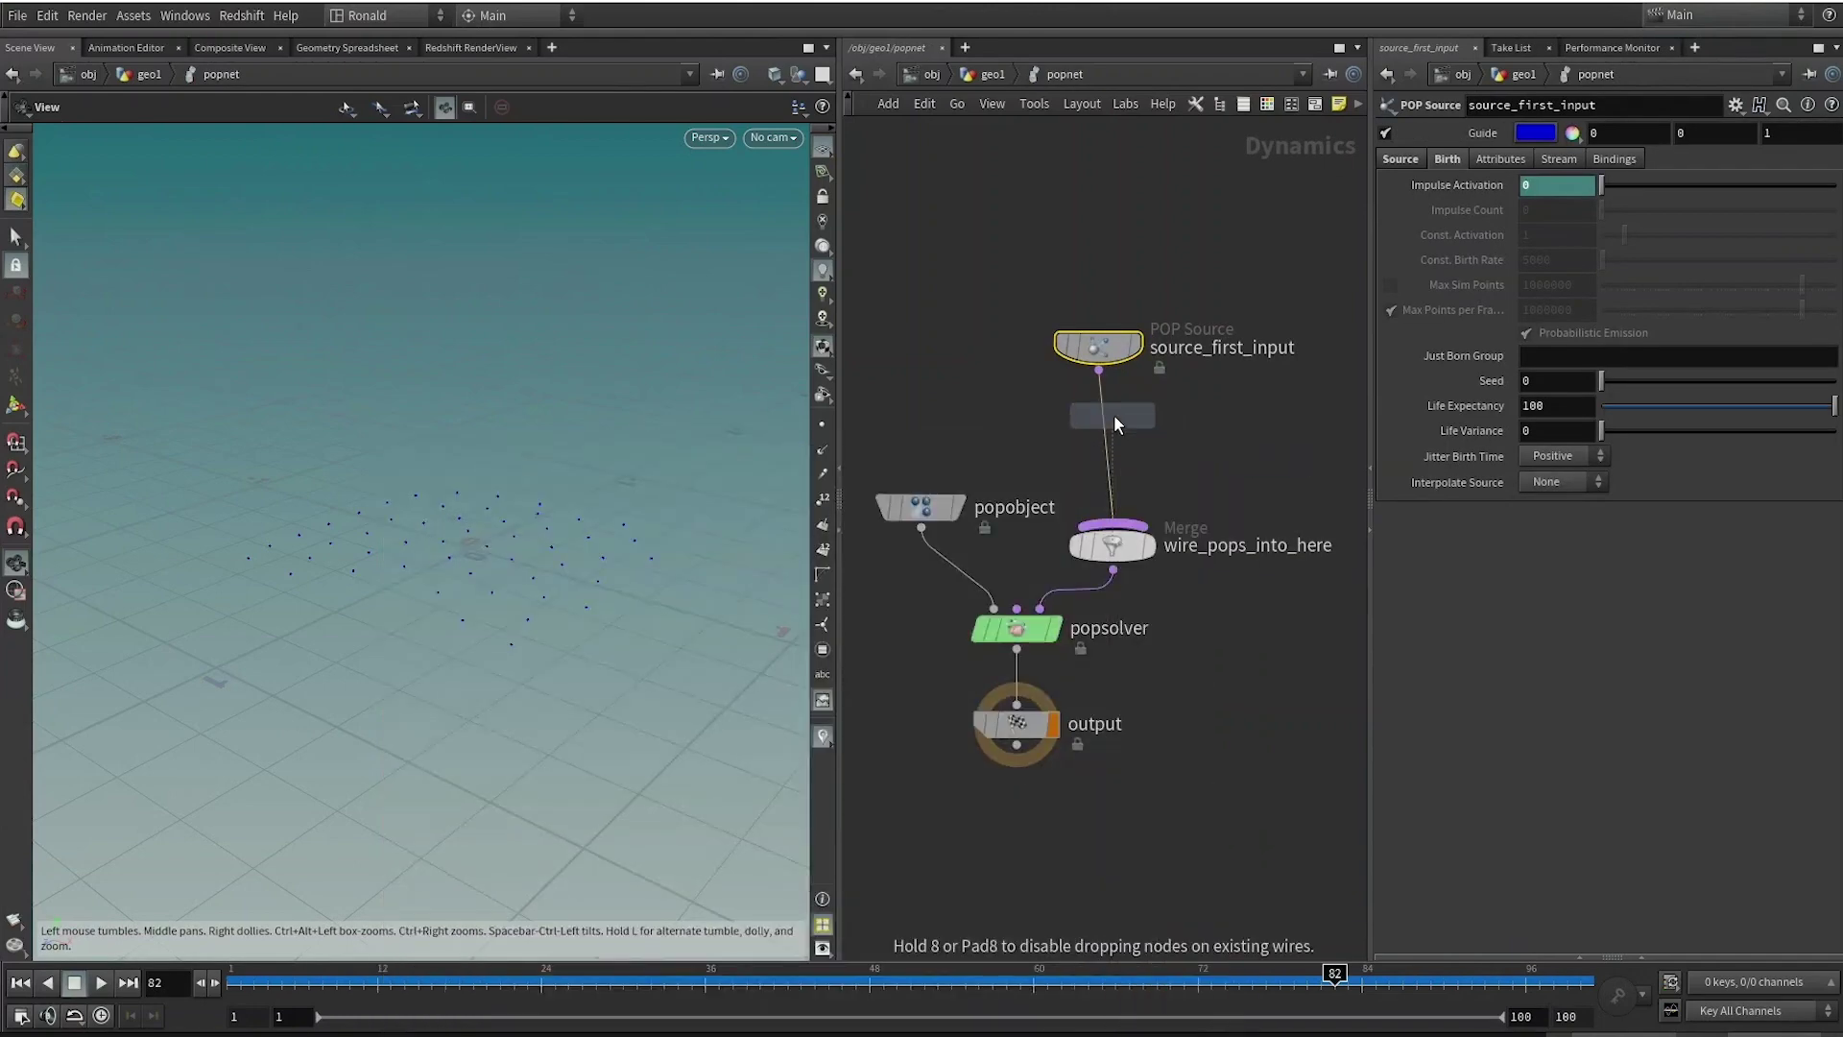
left_click(1116, 413)
left_click_drag(1120, 425, 1139, 451)
left_click_drag(1126, 350, 1140, 357)
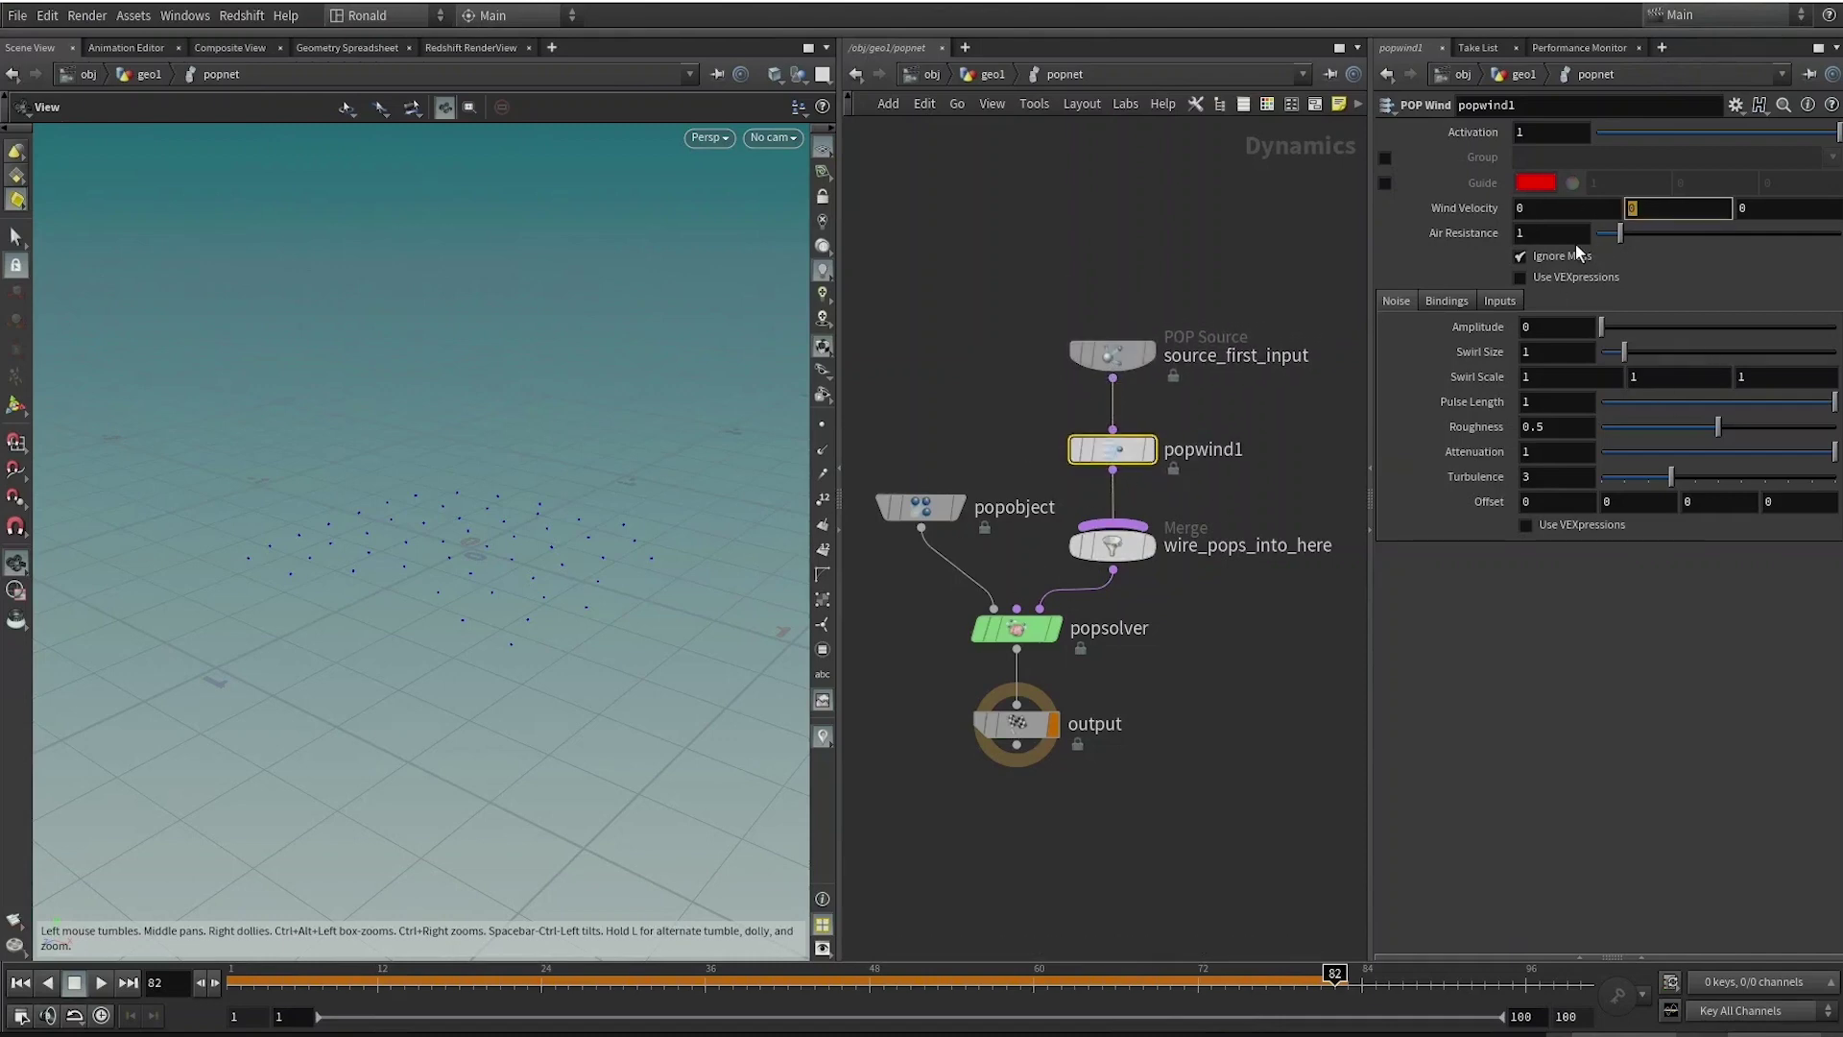
Set popwind1's Wind Velocity Y to 1 and noise Amplitude to 1, then replay the simulation.
type("1")
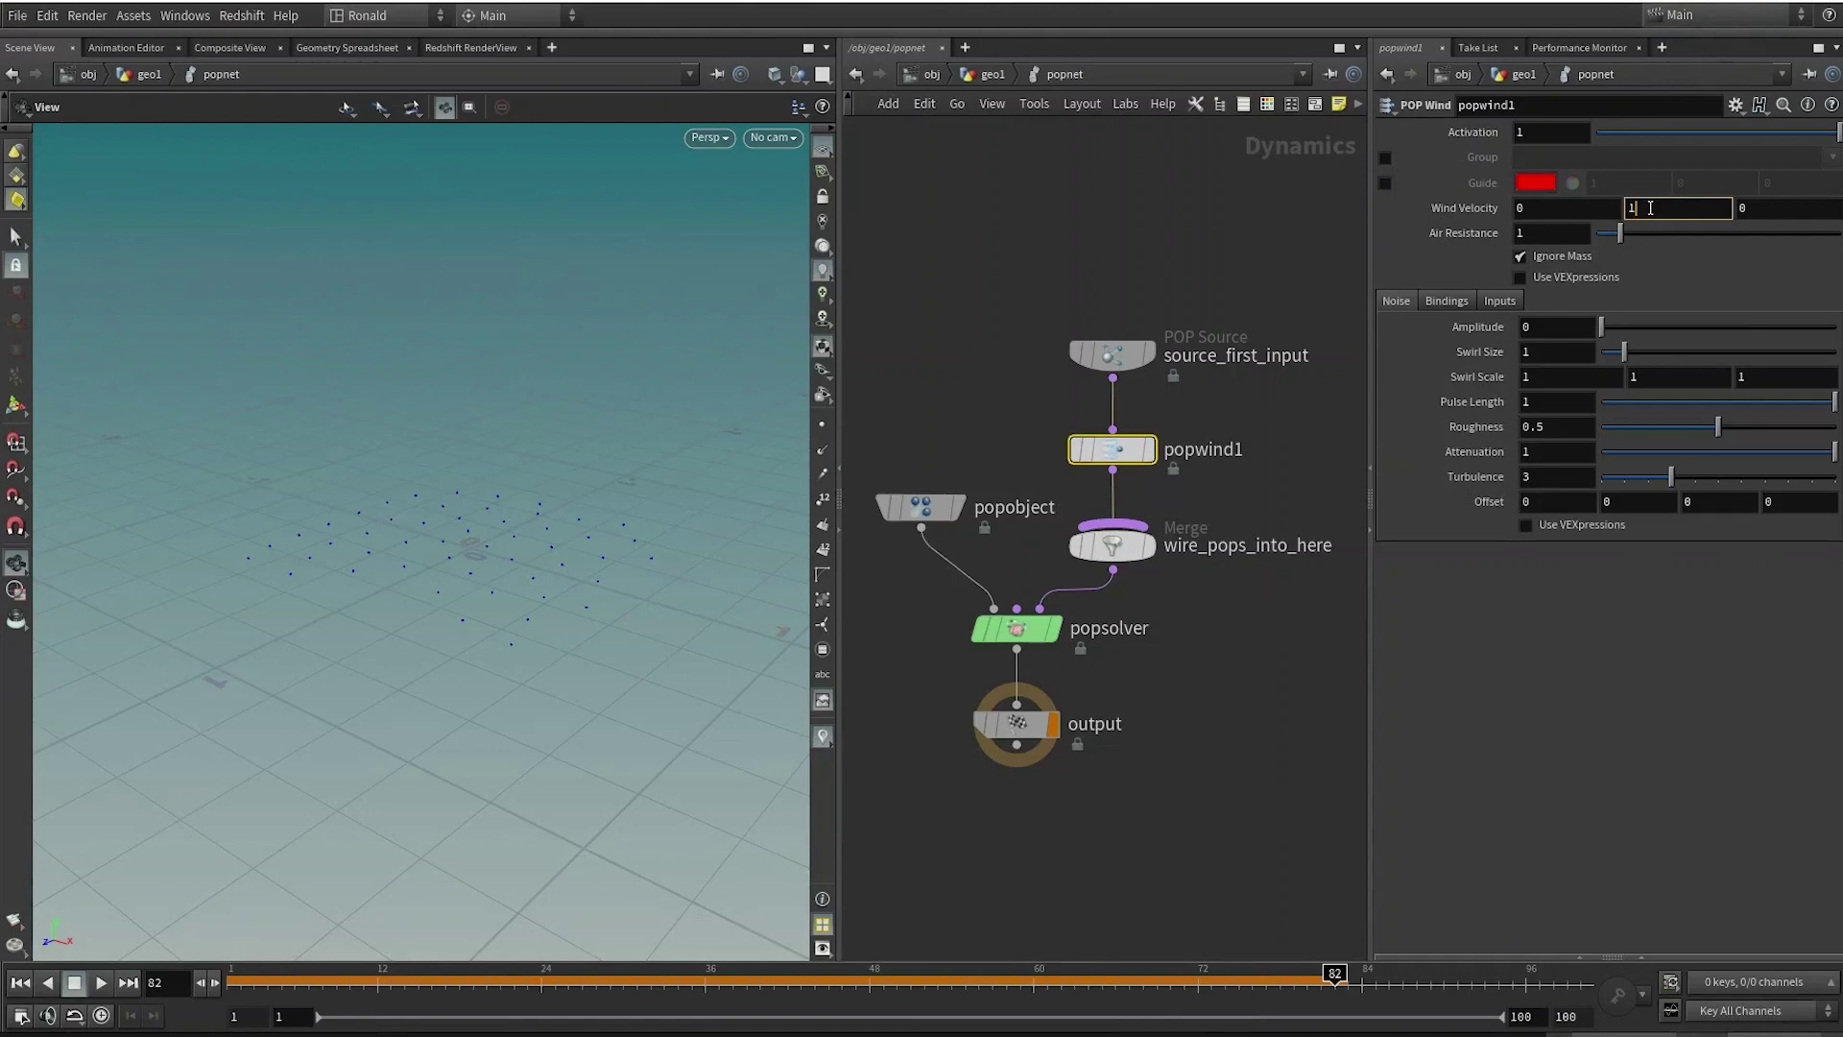
left_click(1558, 328)
type("1")
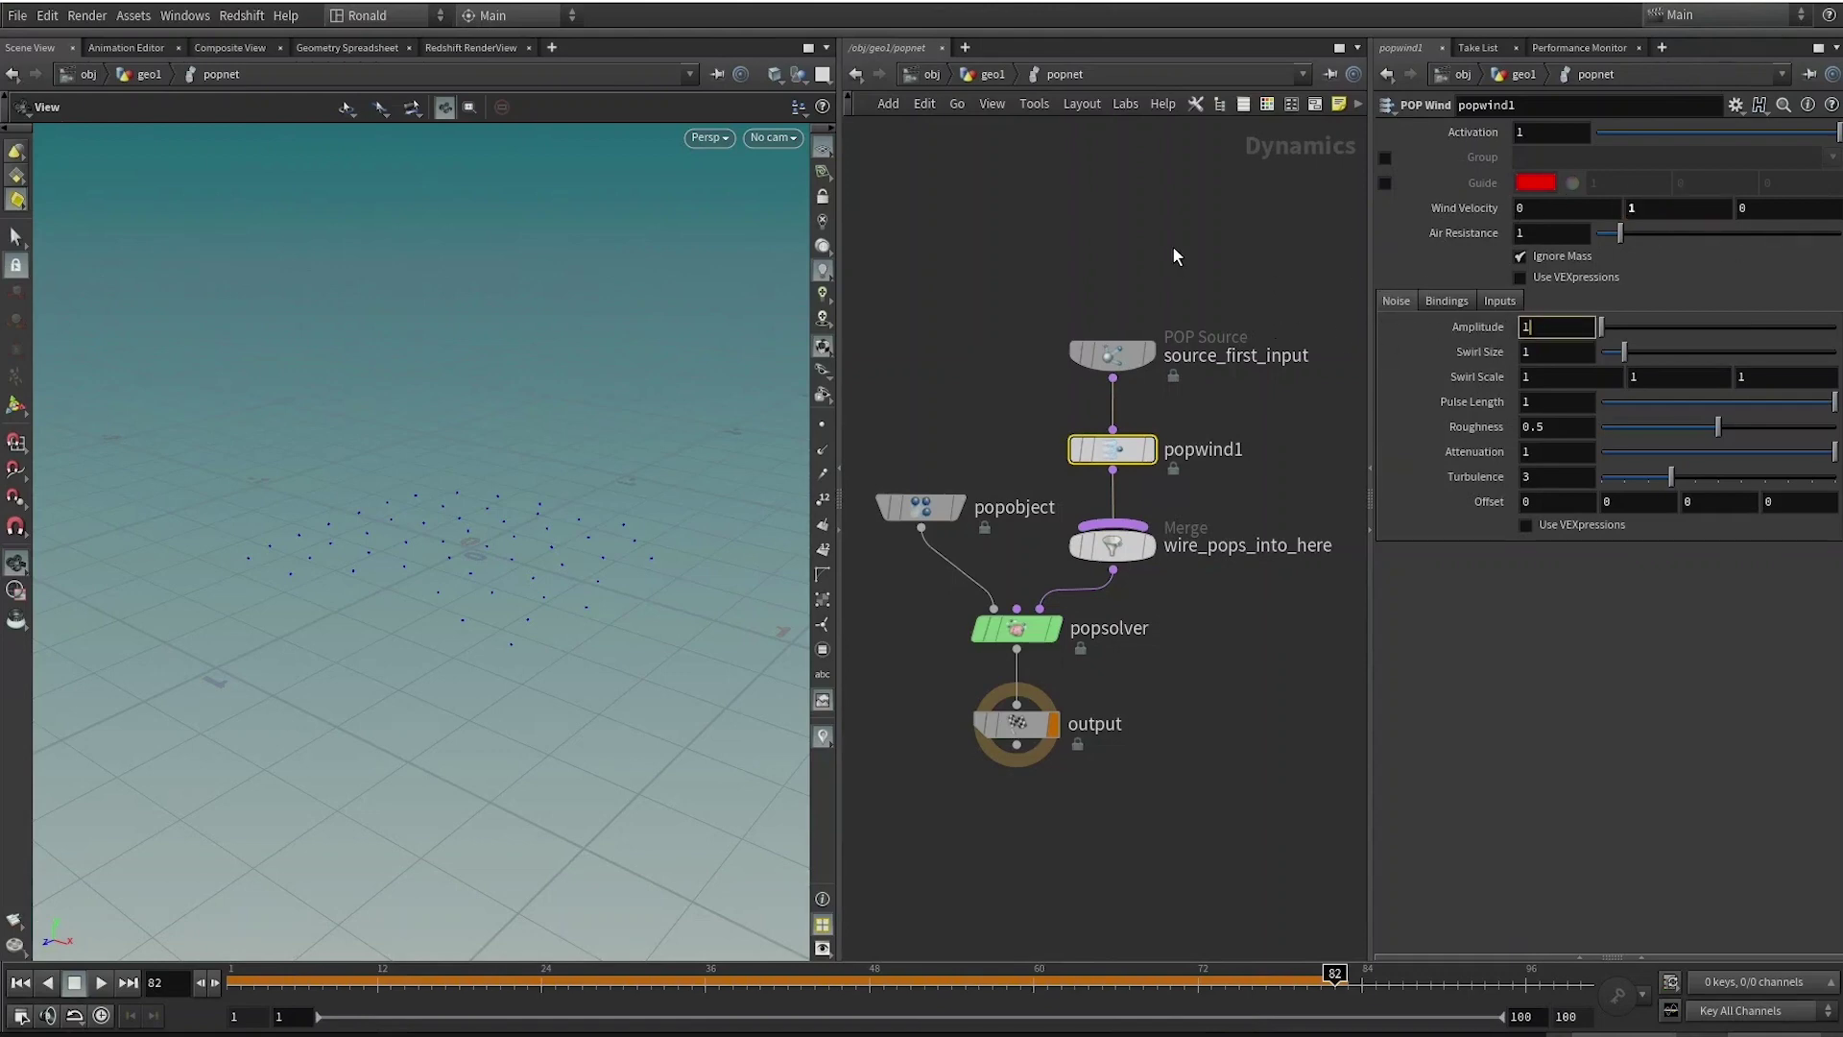
left_click(1176, 256)
key("ctrl+Up")
key("Up")
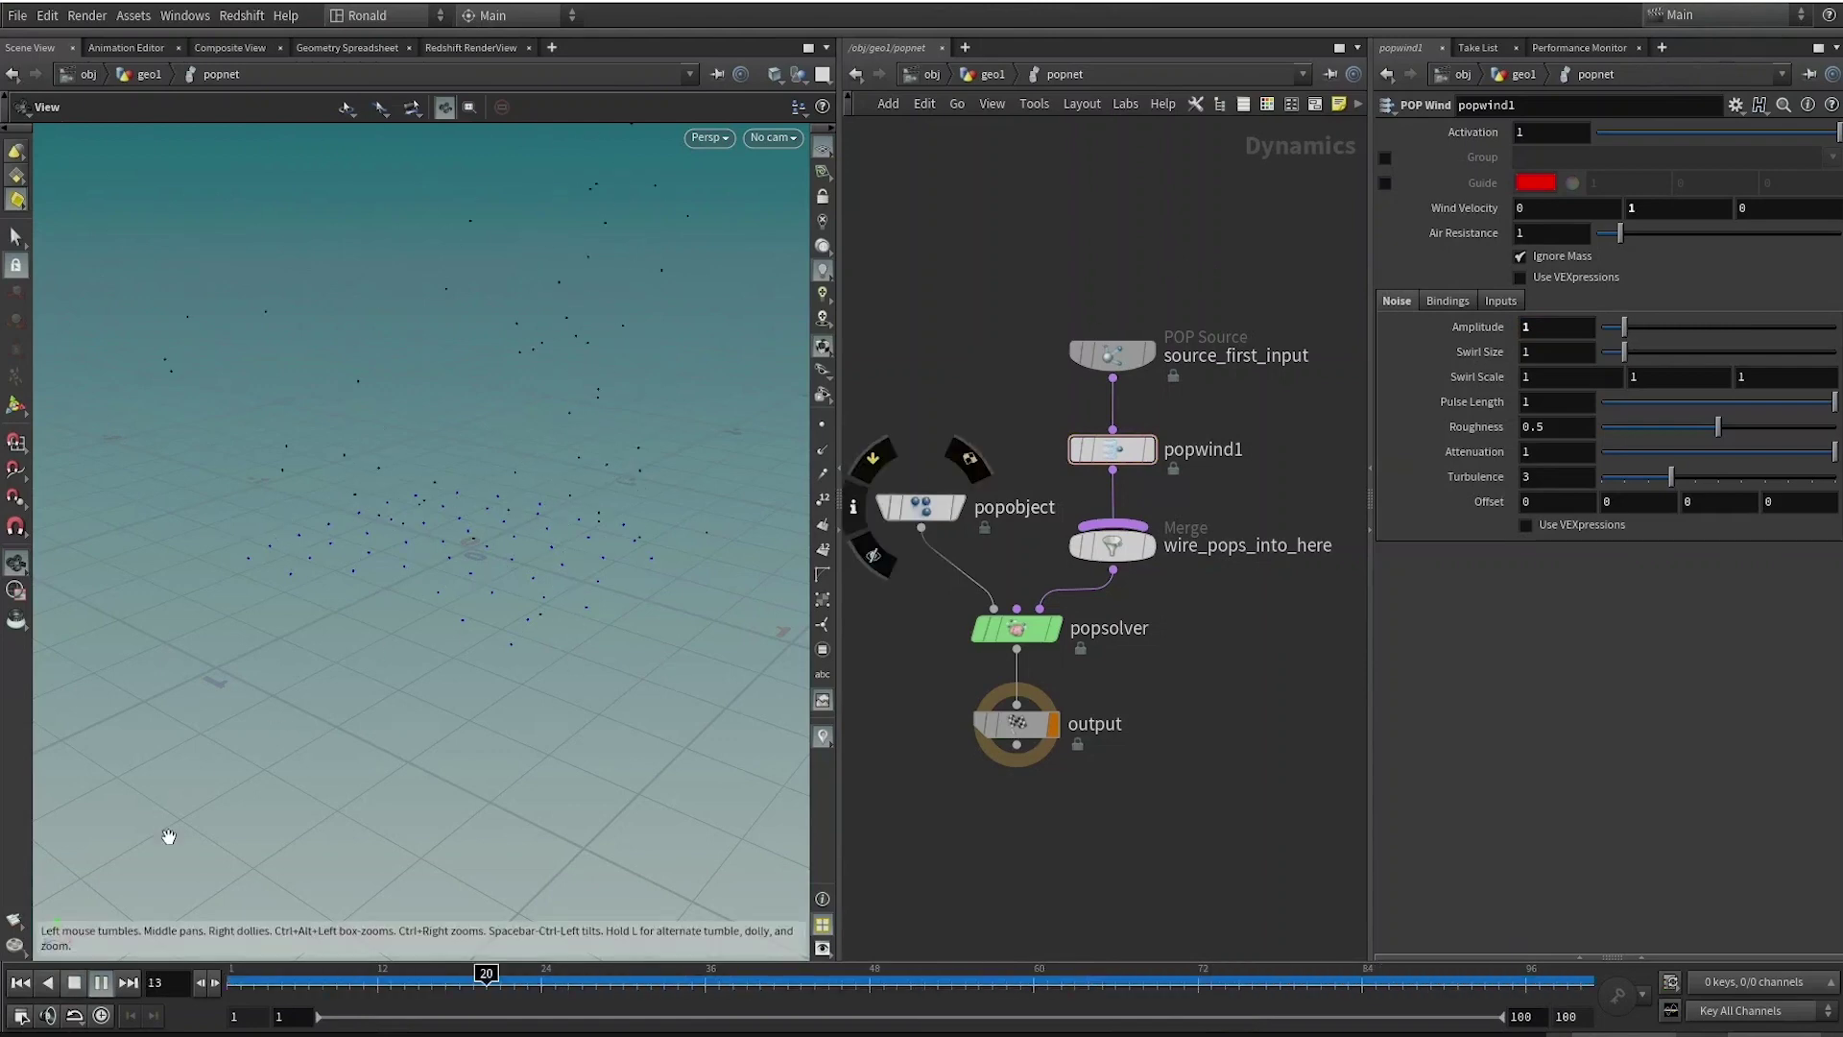
Add a displayed trail1 node below popnet in geo1, keeping Preserve Original.
key("u")
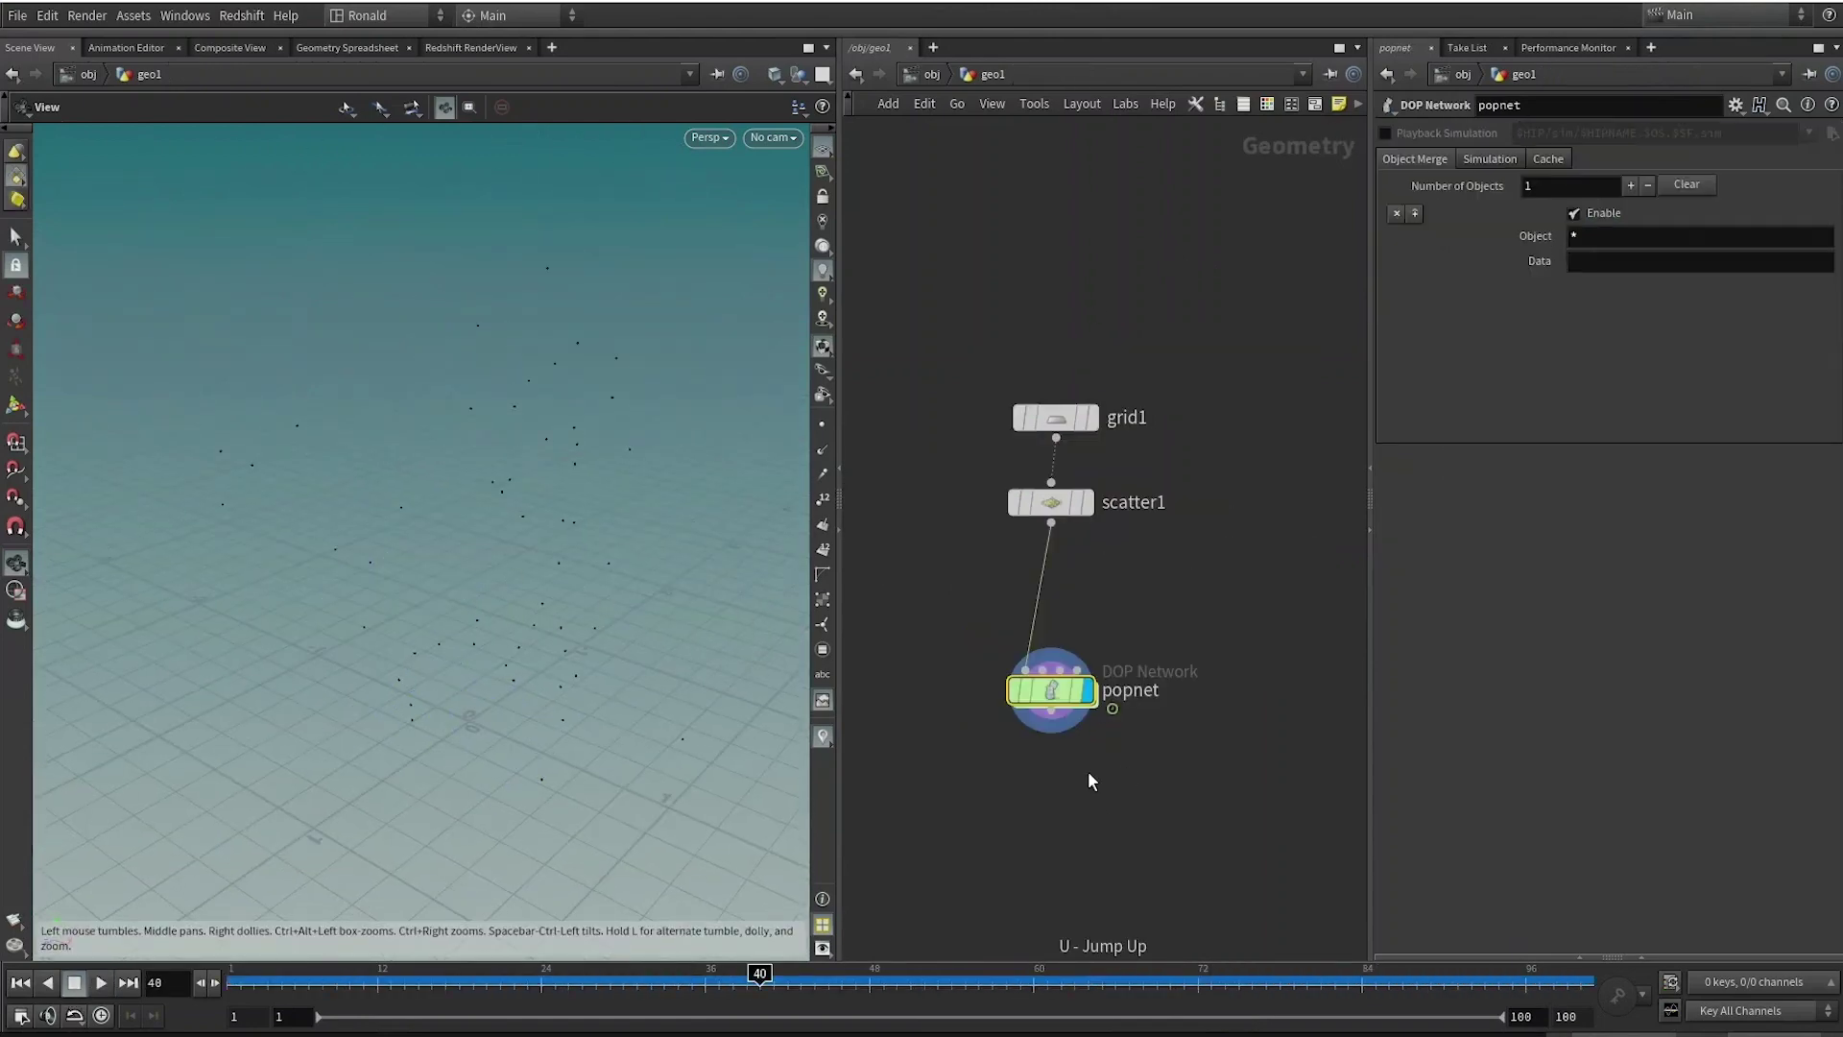
key("Tab")
type("trail")
key("Return")
left_click(1053, 657)
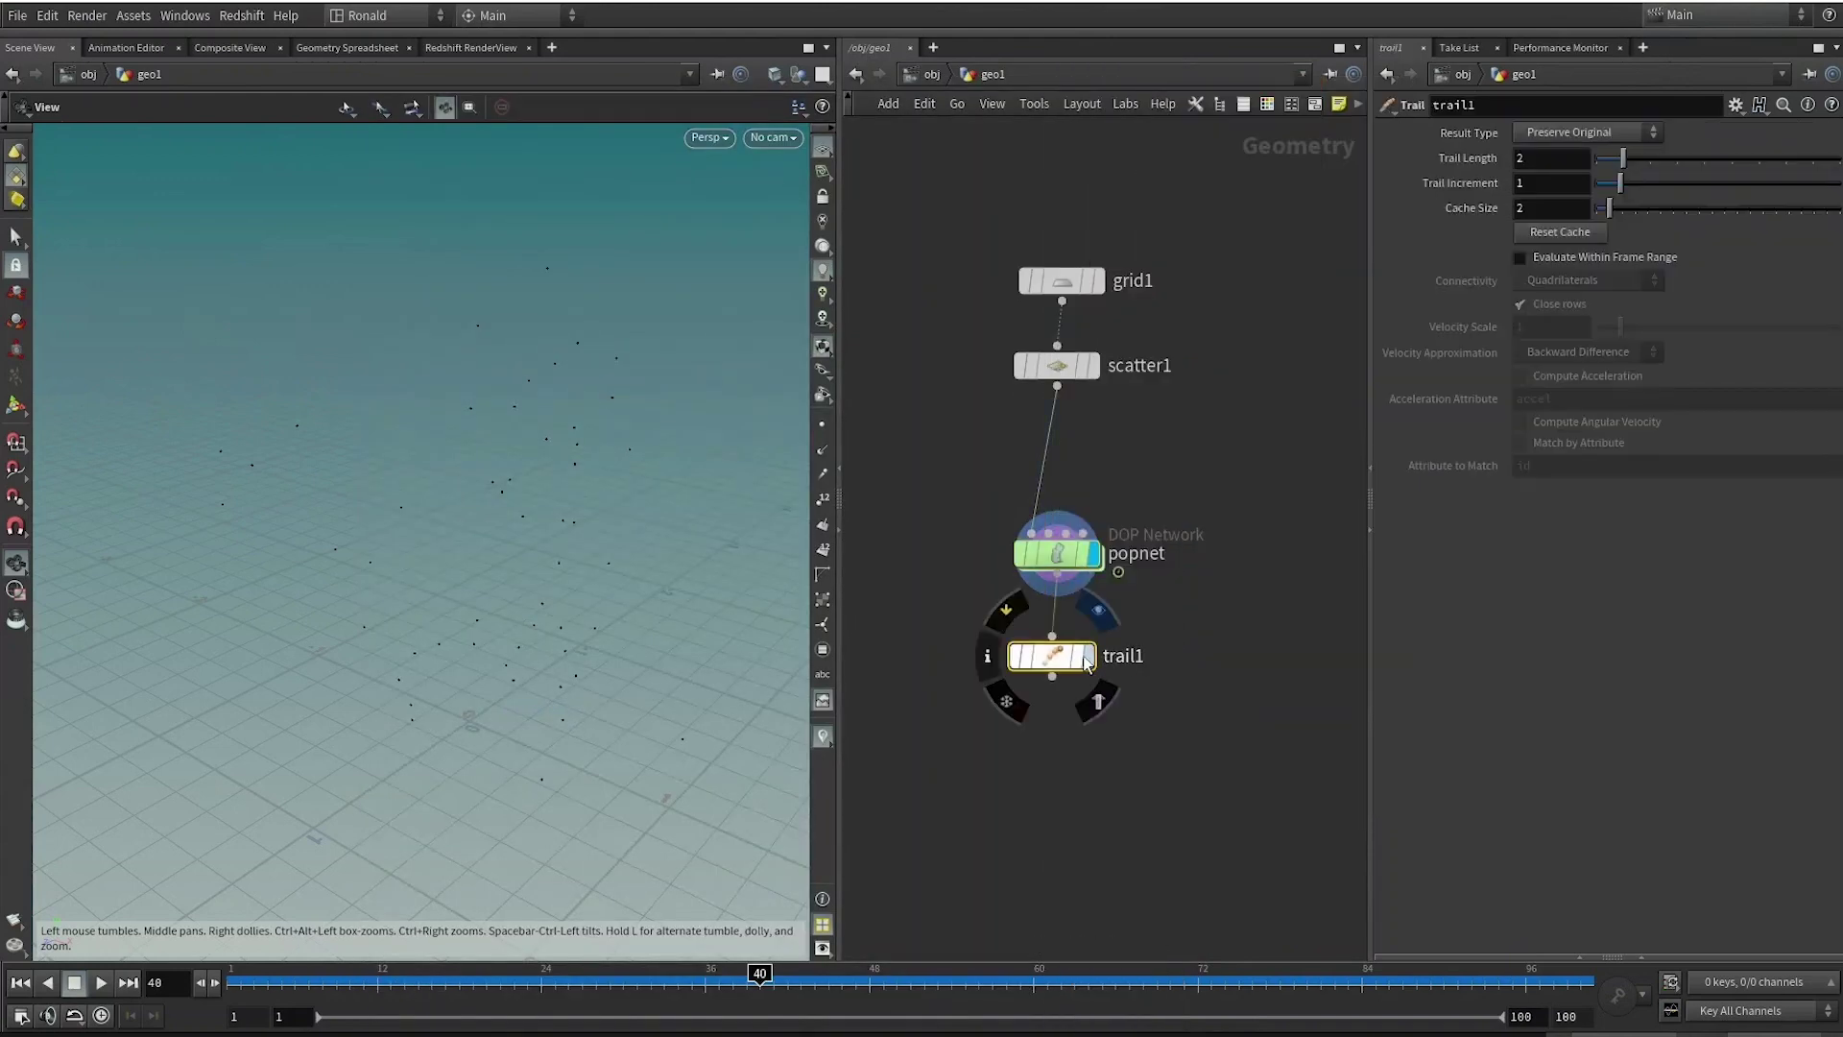
left_click(1091, 656)
left_click(1589, 131)
left_click(1574, 135)
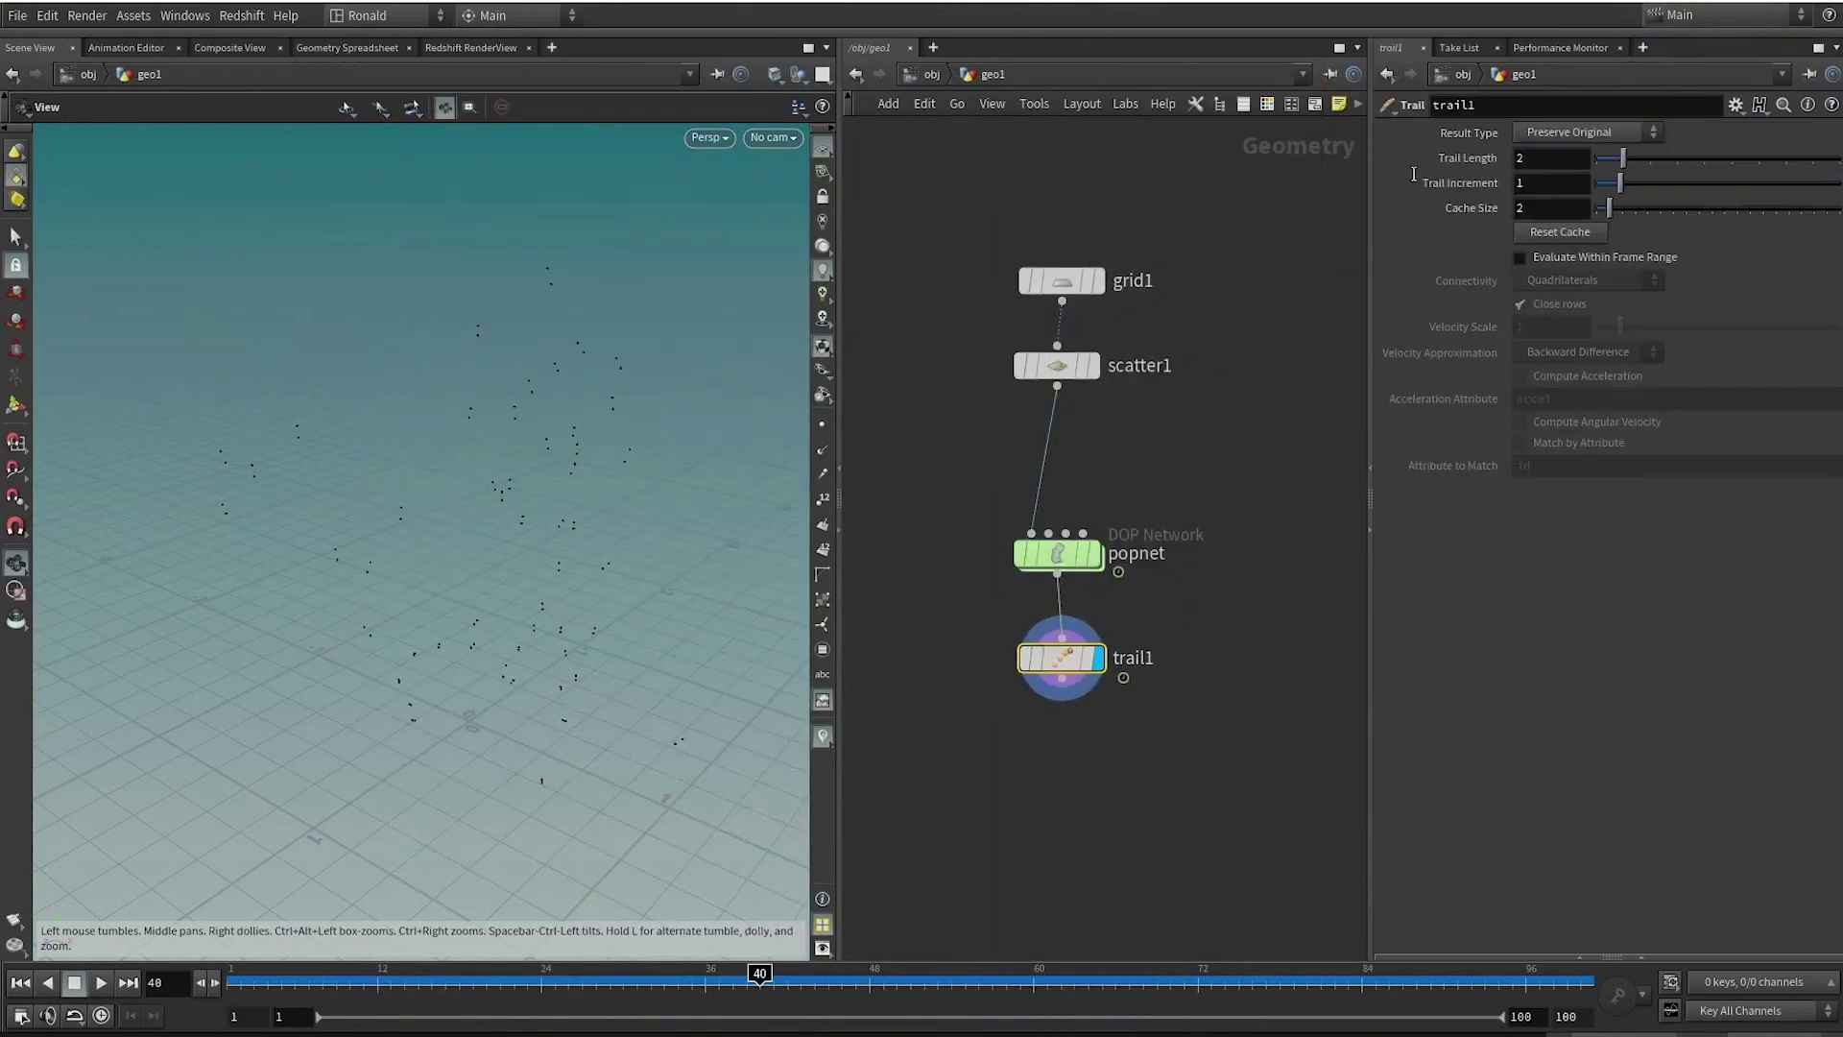
Set Trail Length to 100, align the nodes, and replay the simulation.
double_click(1546, 157)
type("100")
key("Return")
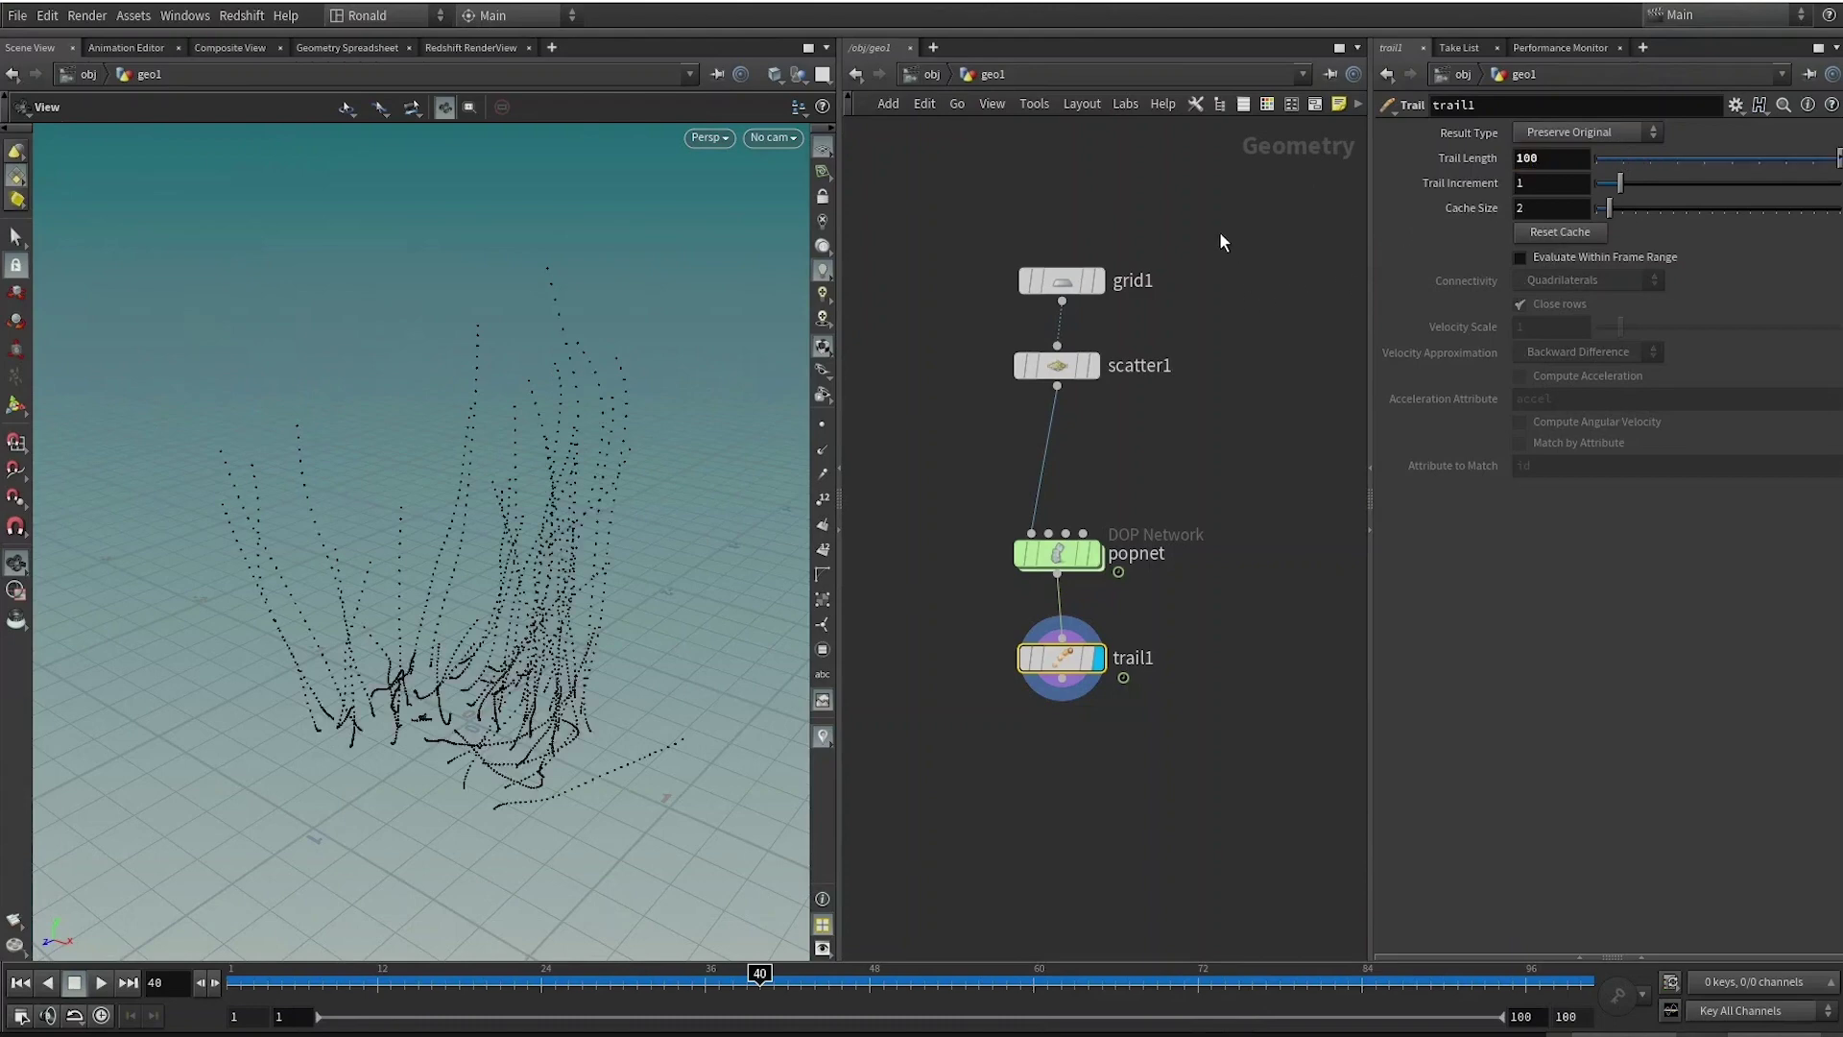
left_click(1061, 280)
key("l")
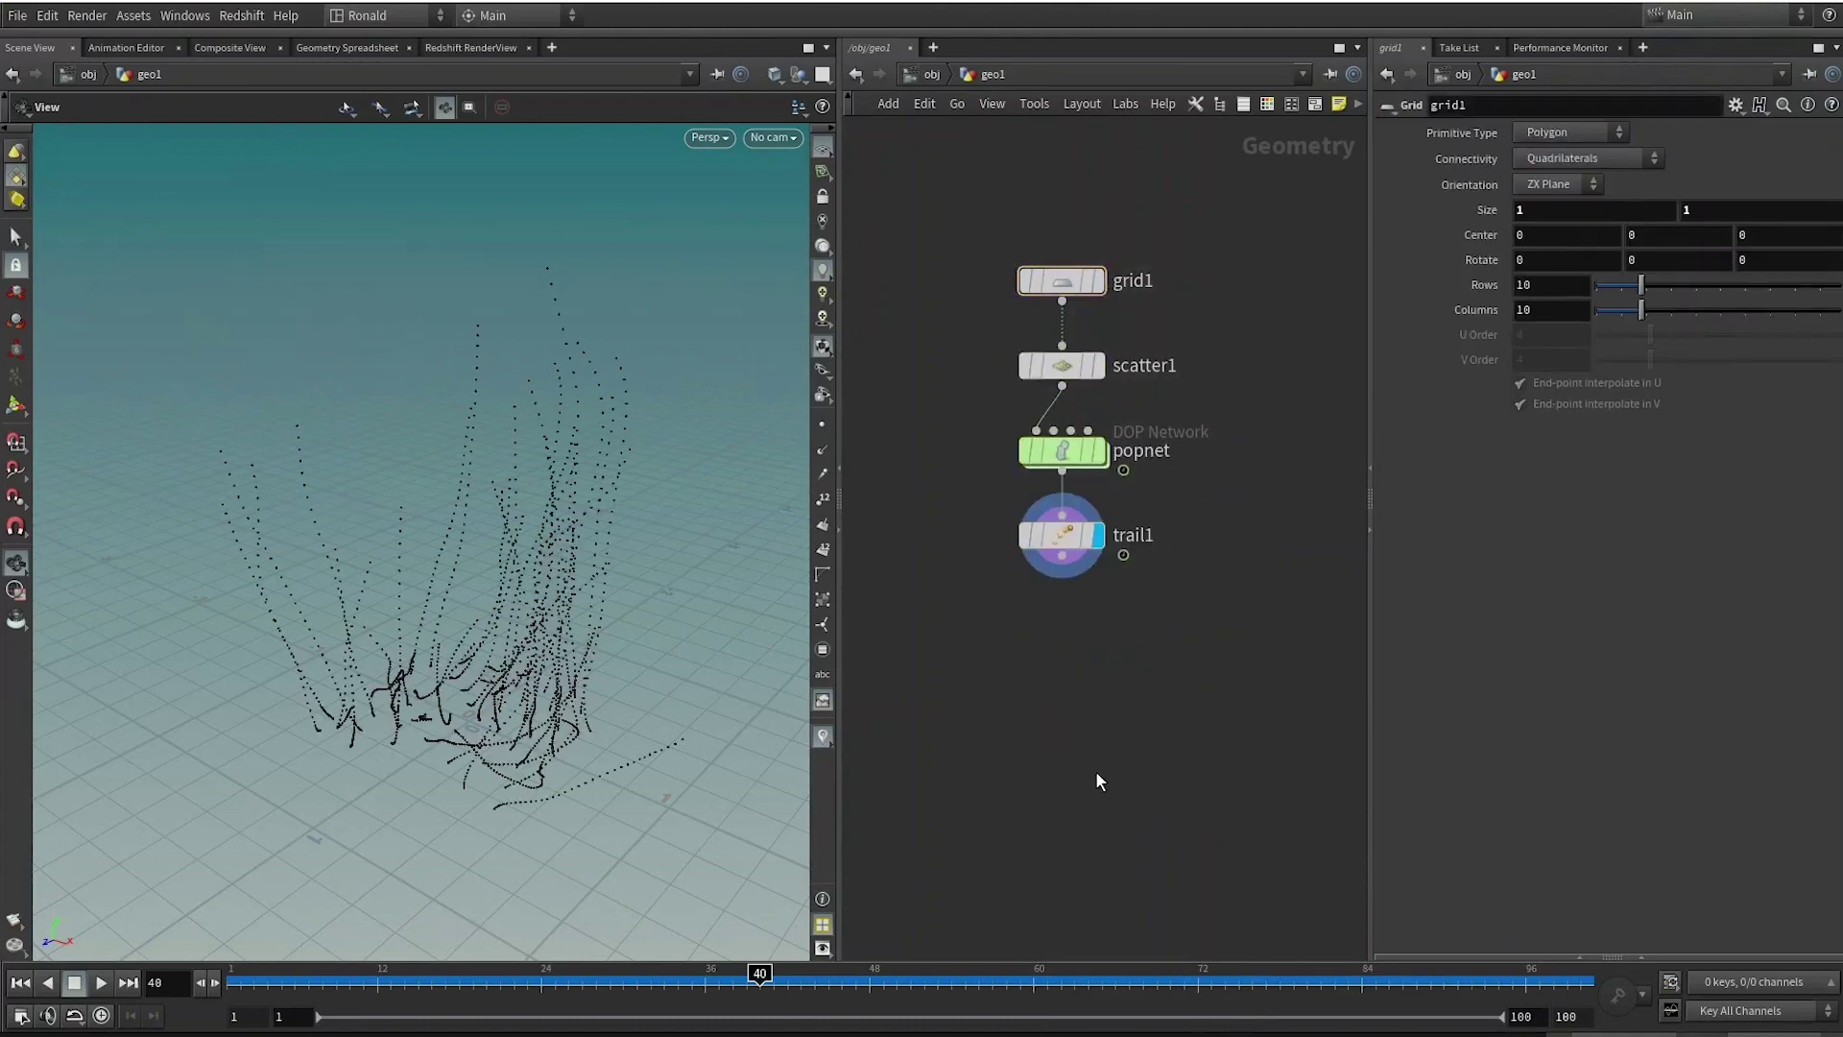
key("ctrl+Up")
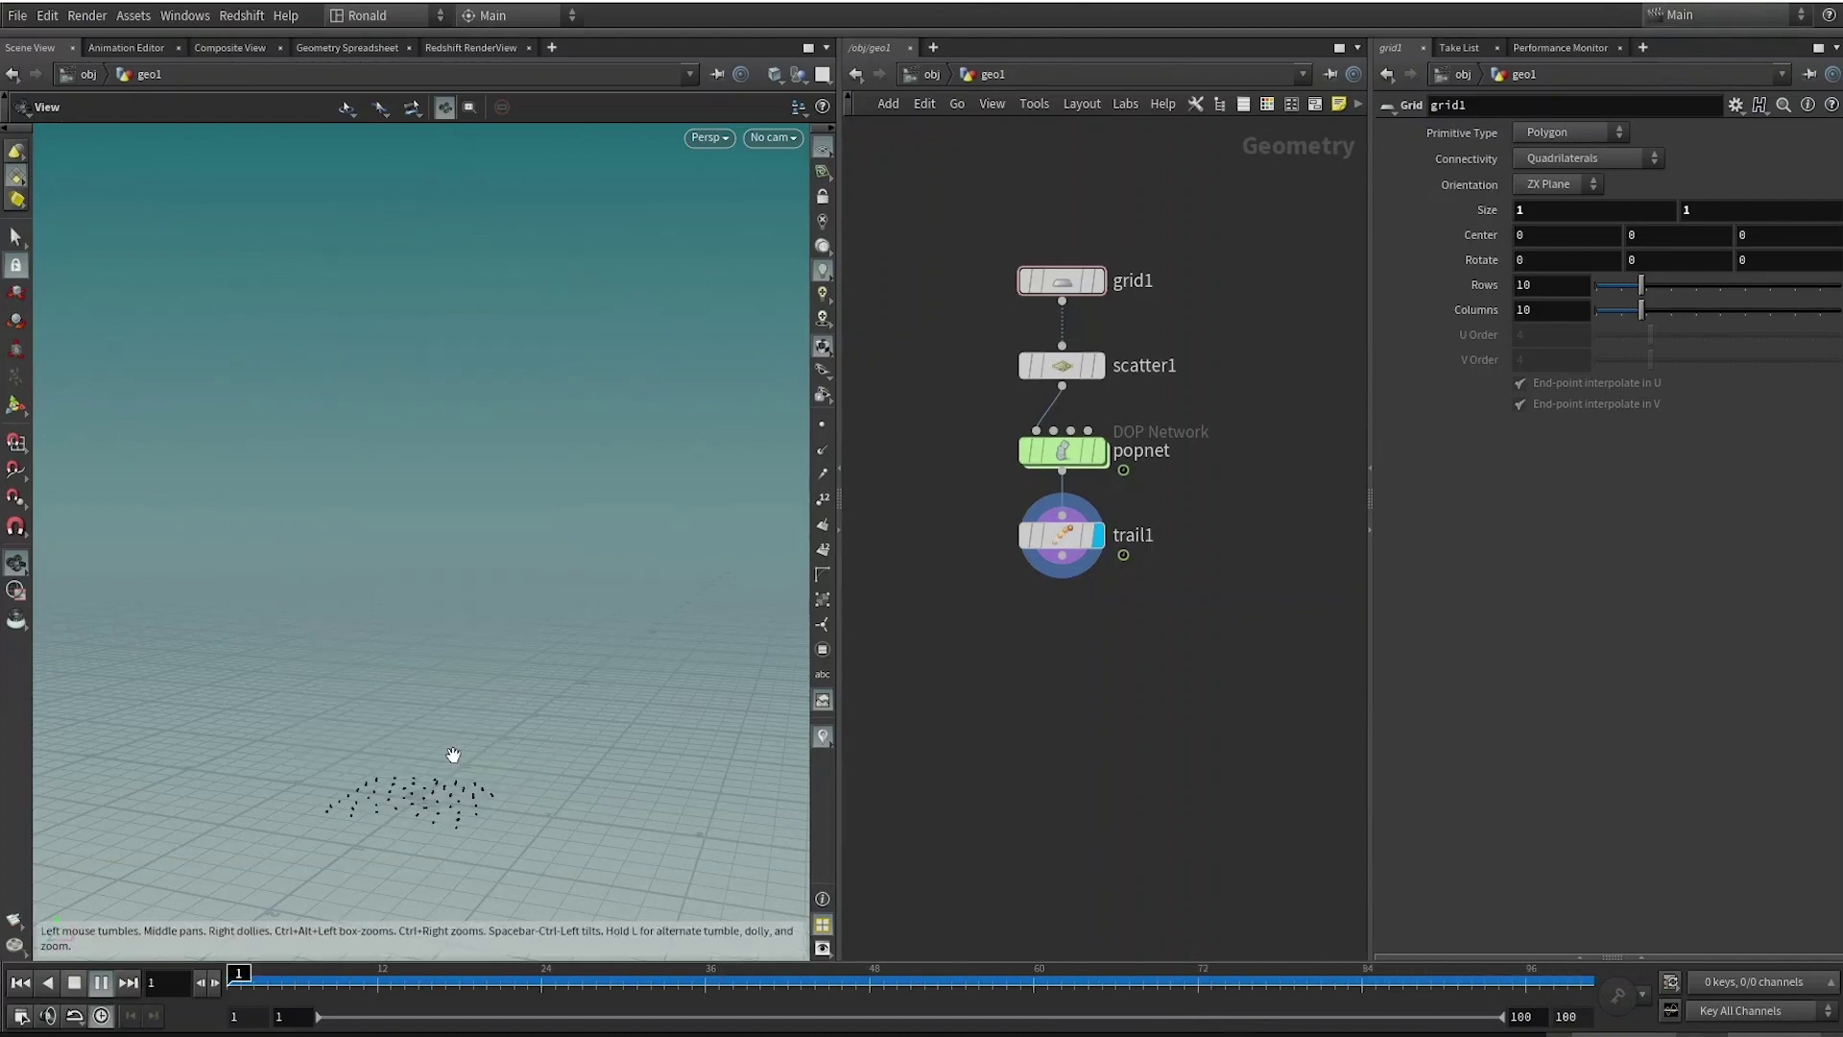
left_click(74, 982)
Insert an Attribute Randomize between scatter1 and popnet and replay to see coloured trails.
key("Tab")
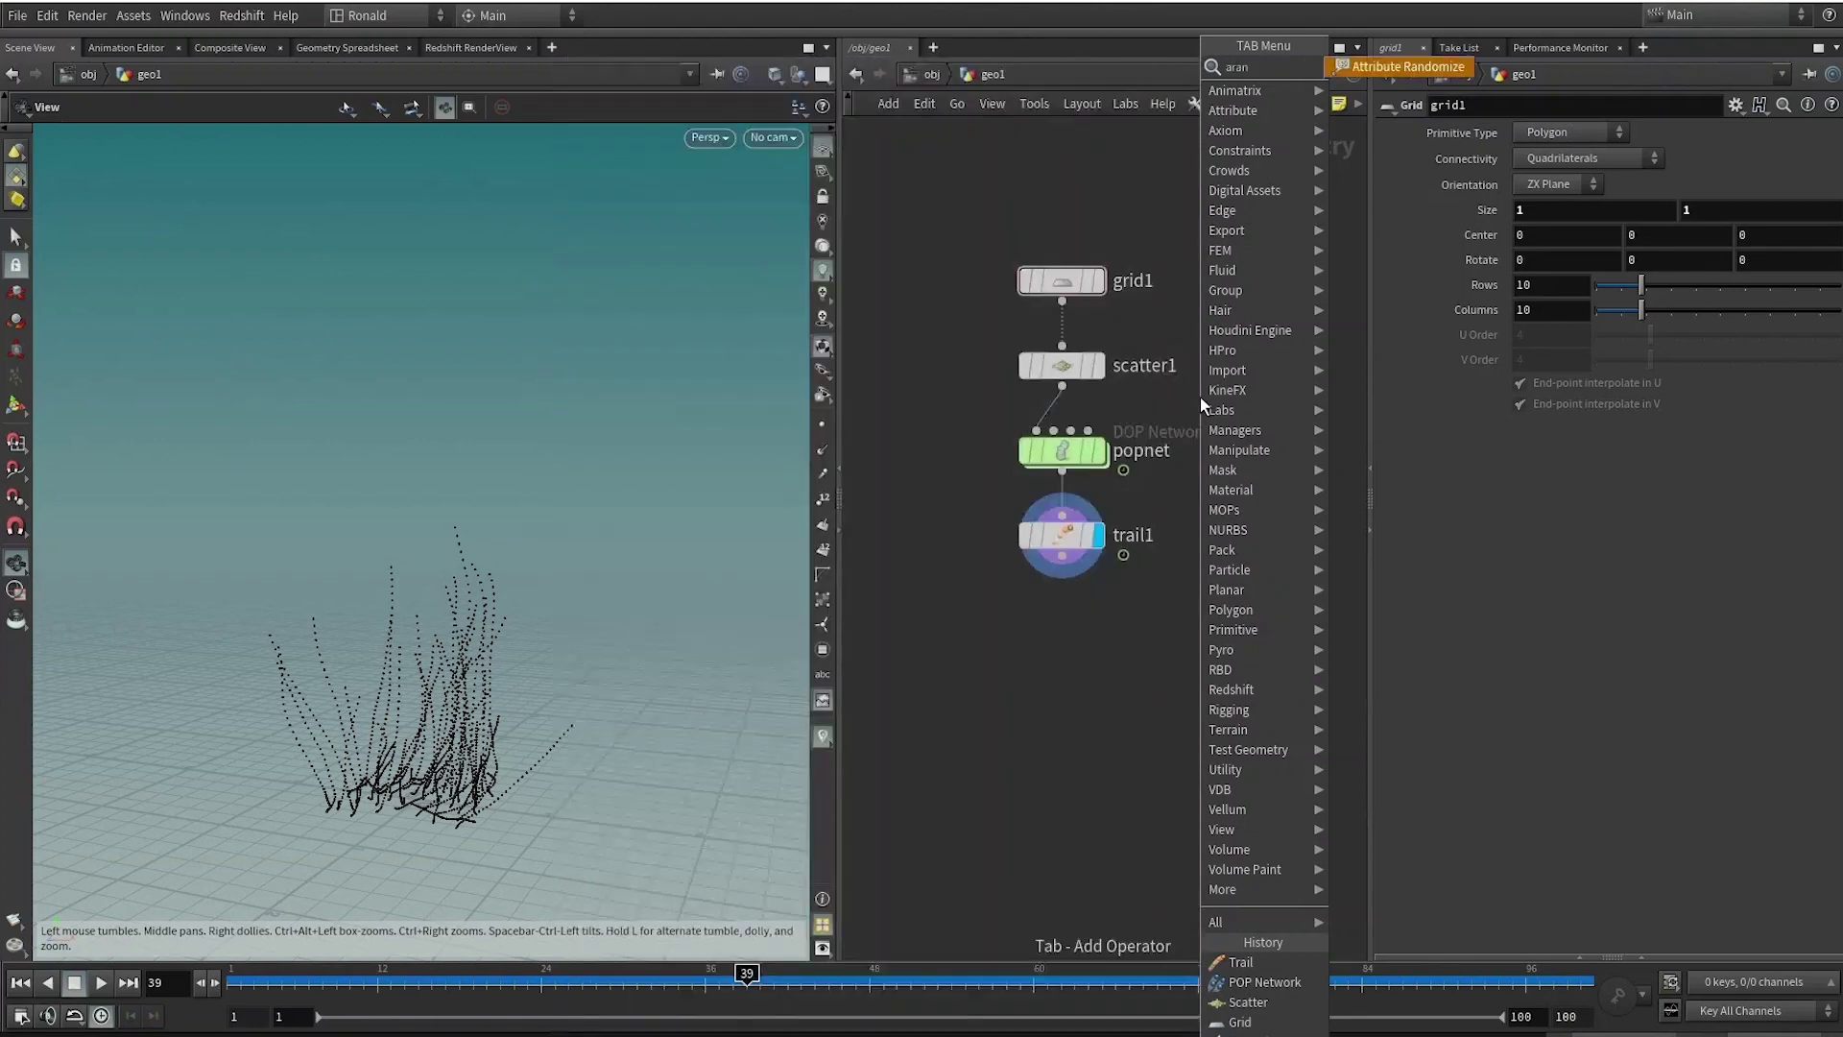
key("Return")
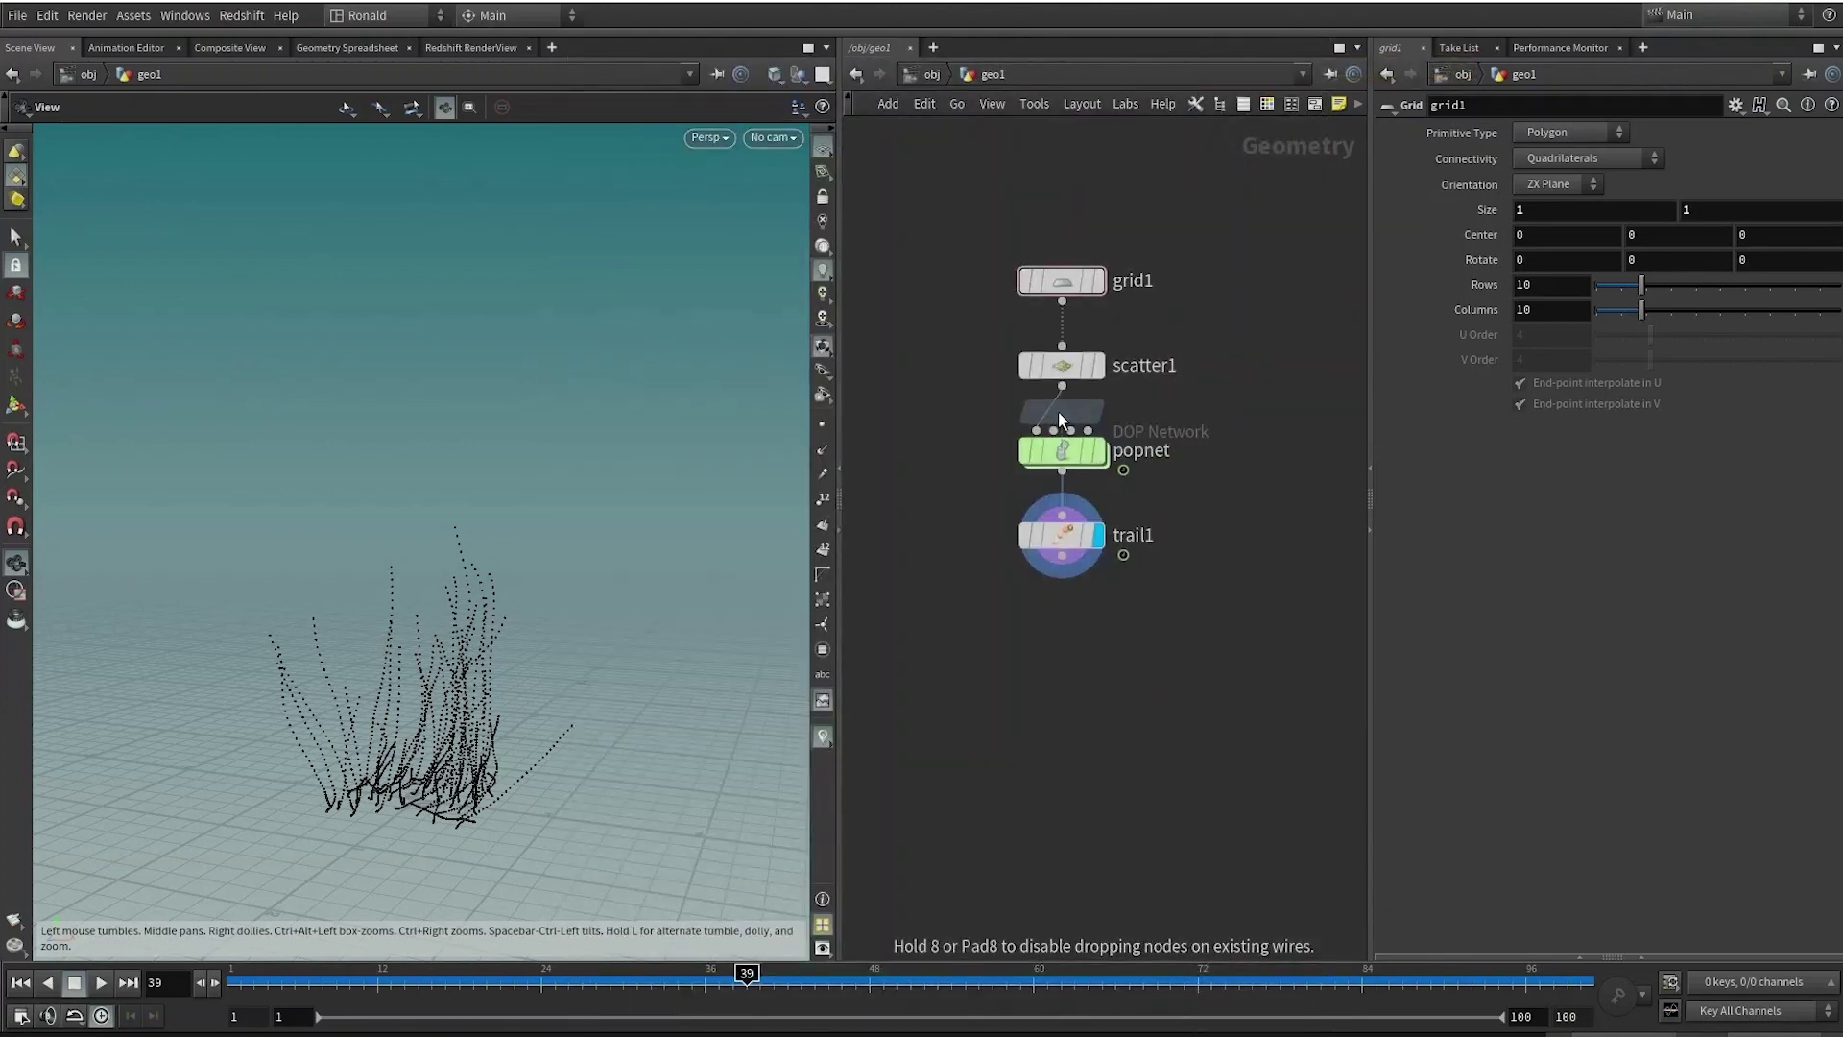
left_click(1060, 419)
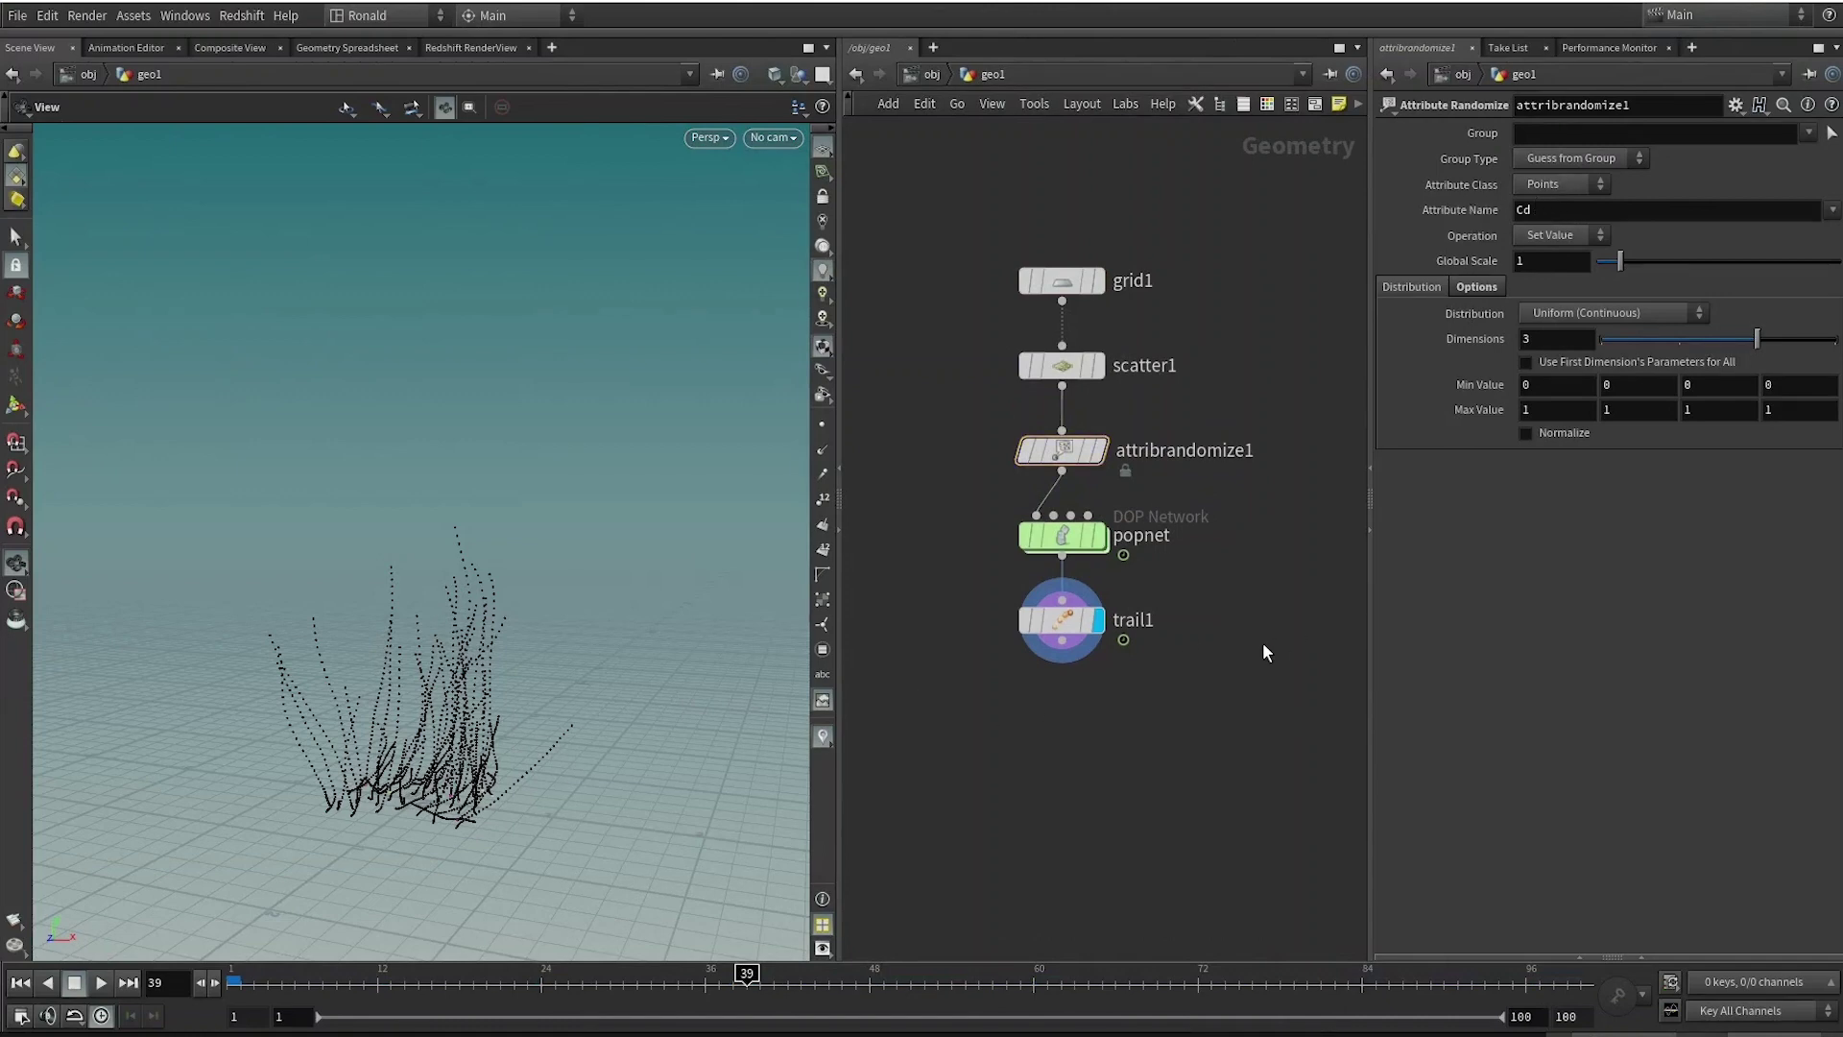
key("ctrl+Up")
key("Up")
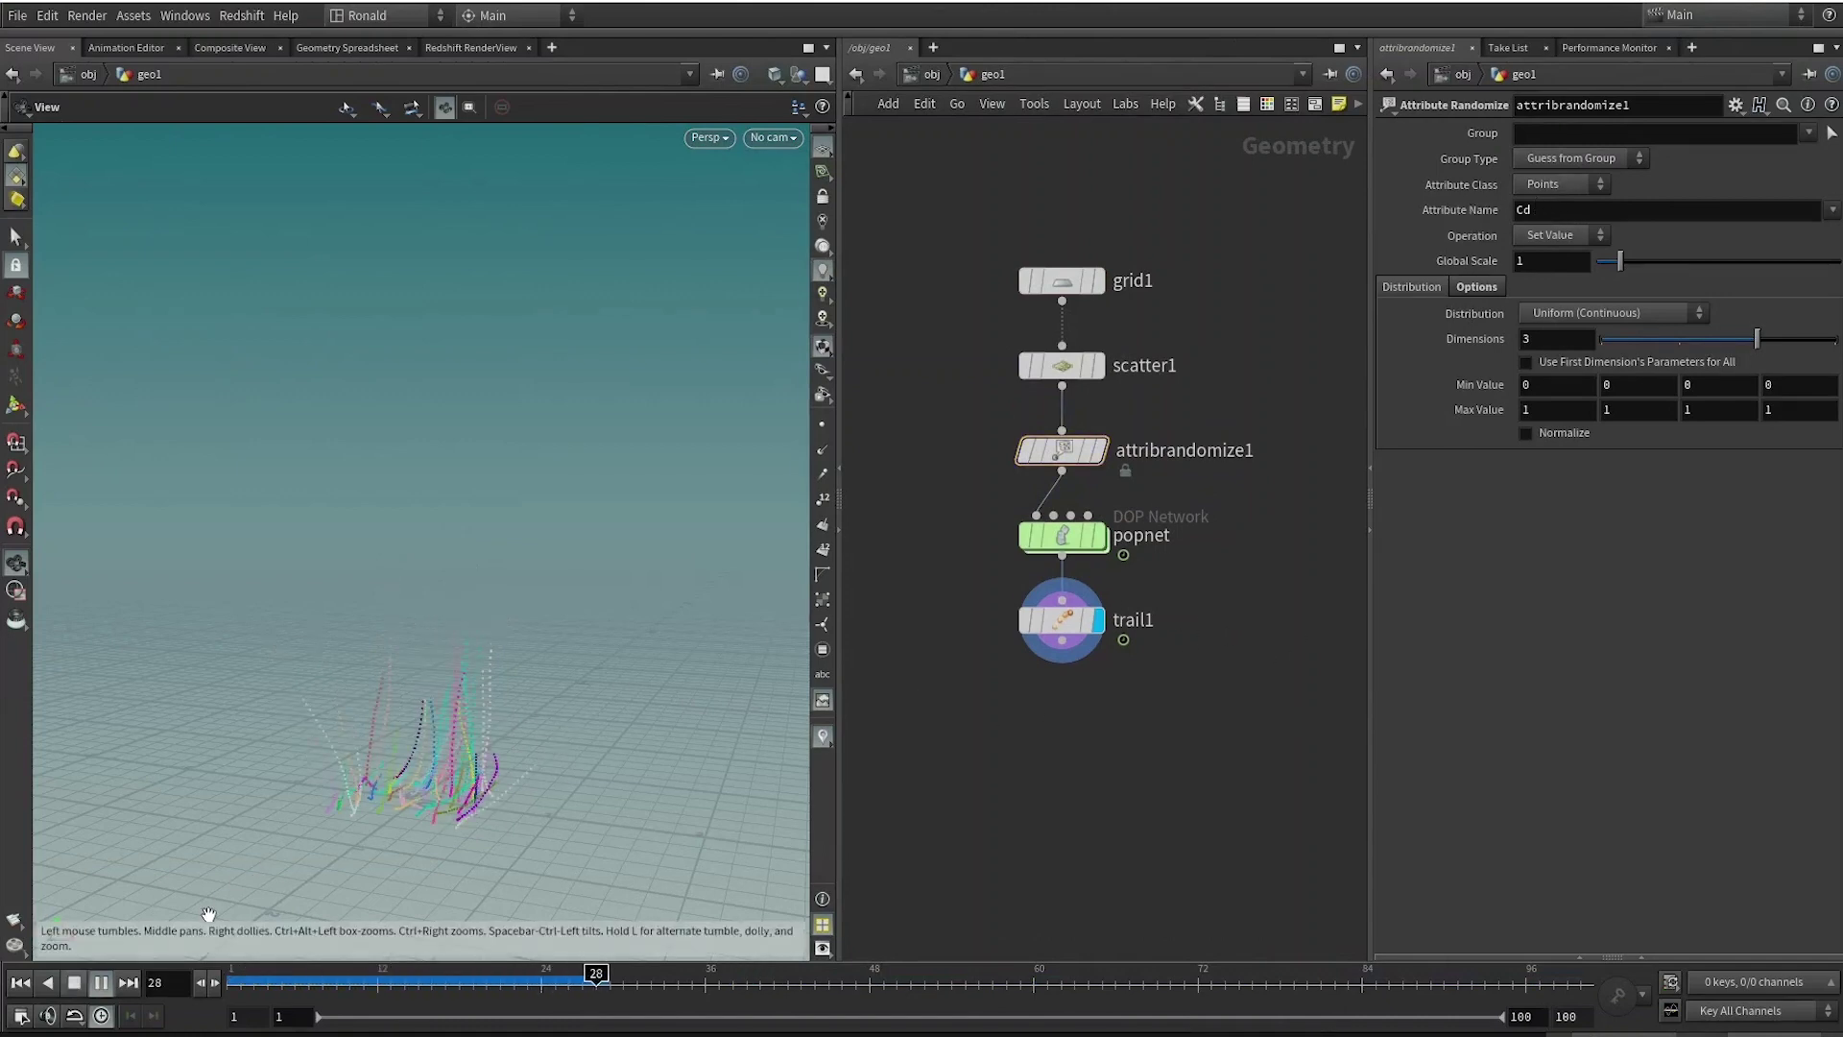
key("Up")
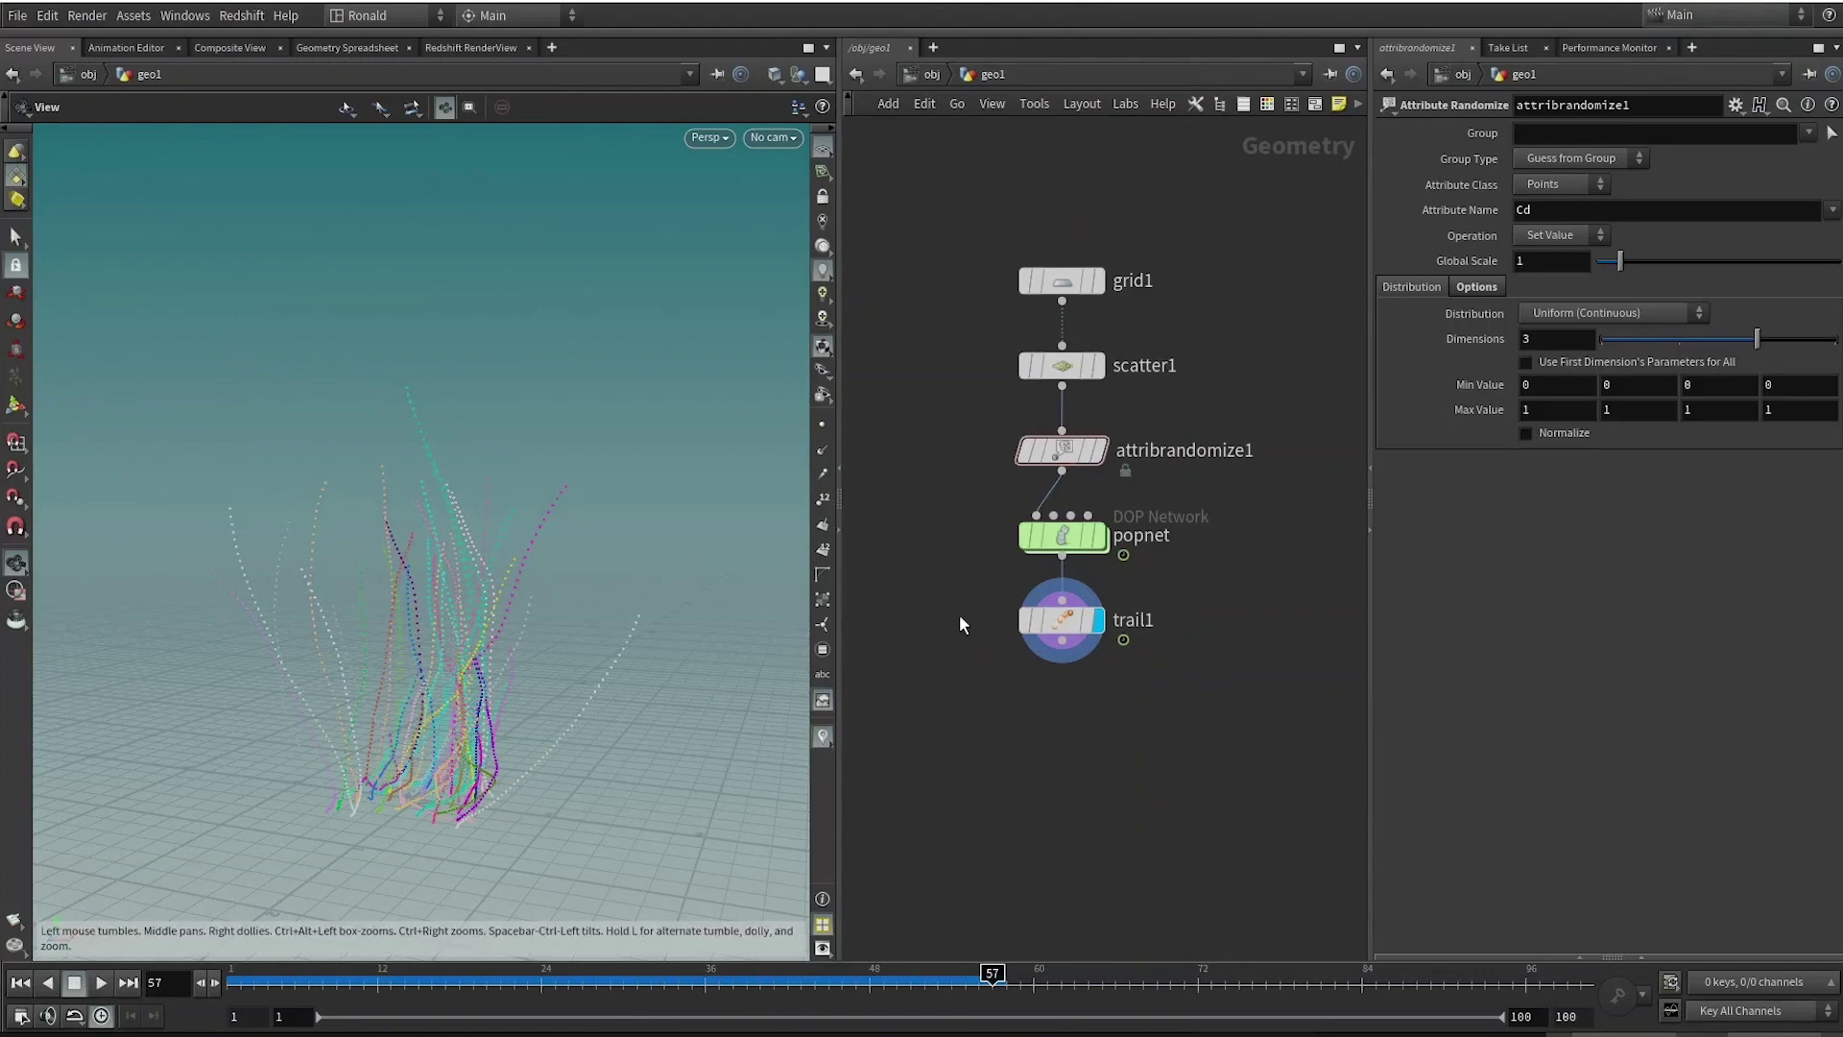
Set trail1's Result Type to Connect as Polygons with Close rows off.
left_click(1056, 620)
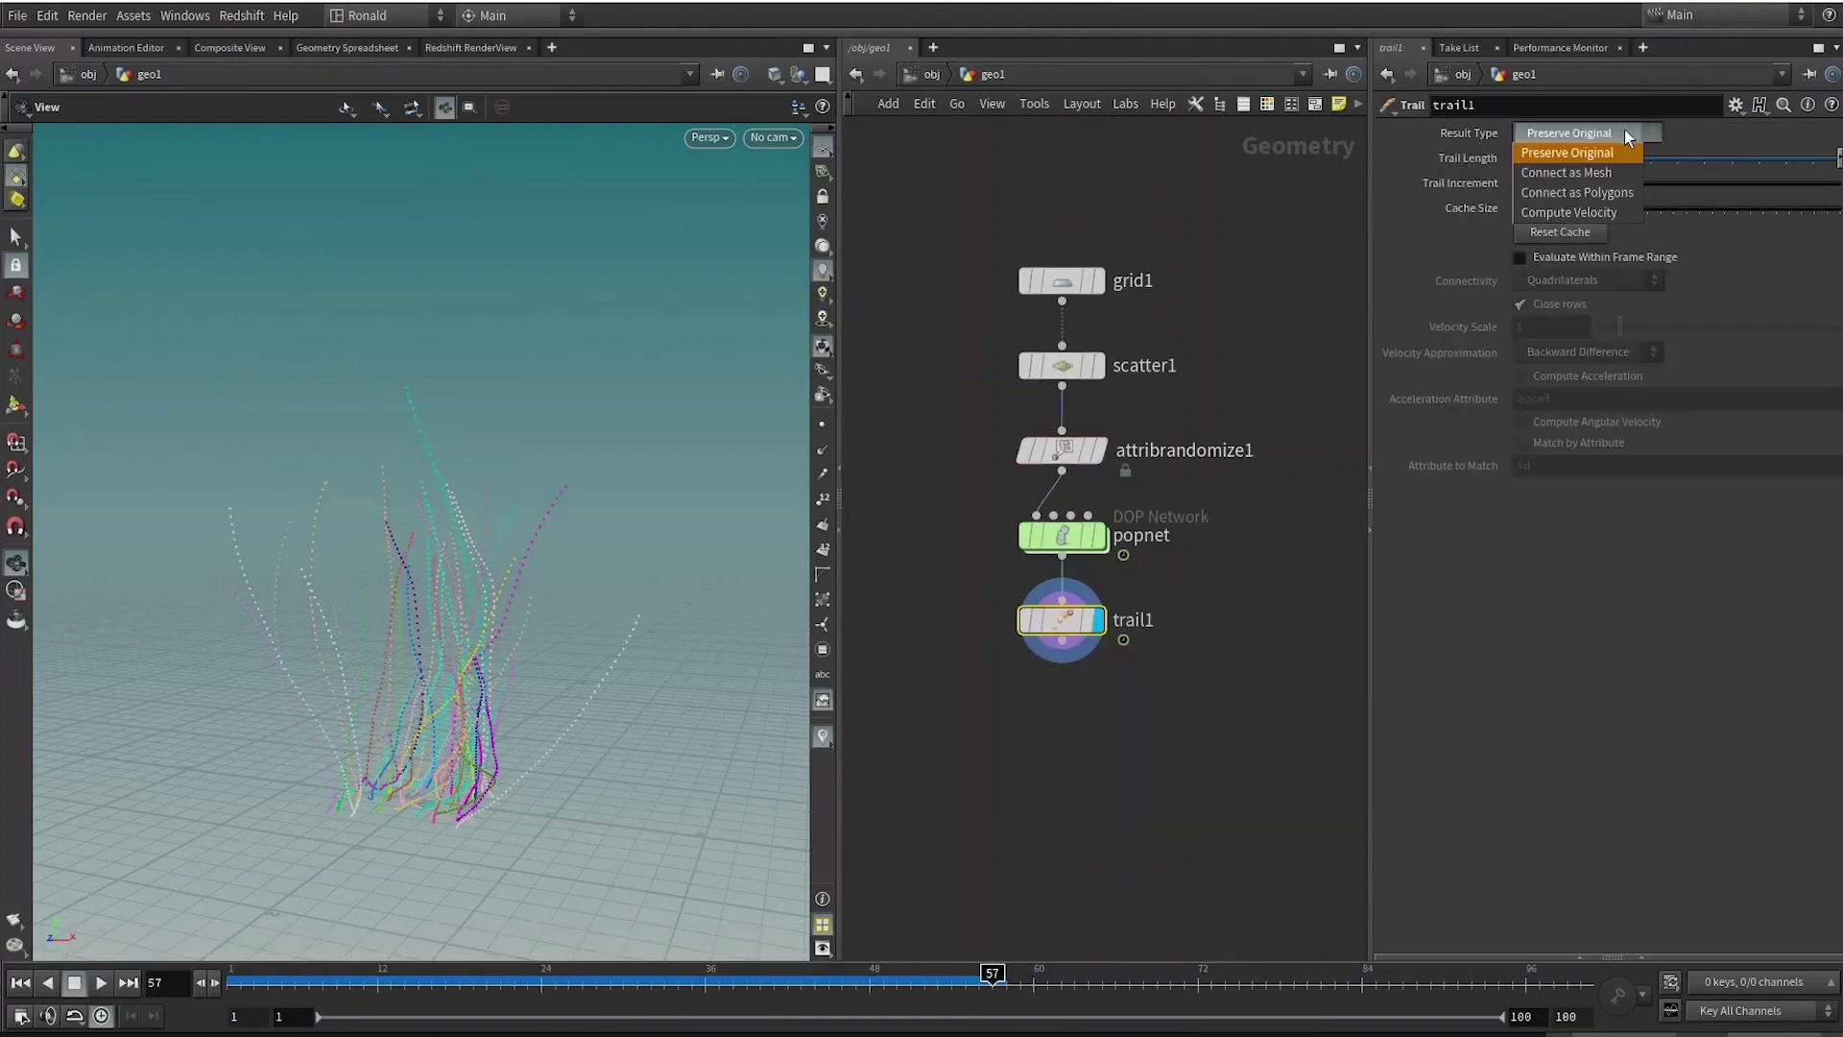
left_click(1578, 192)
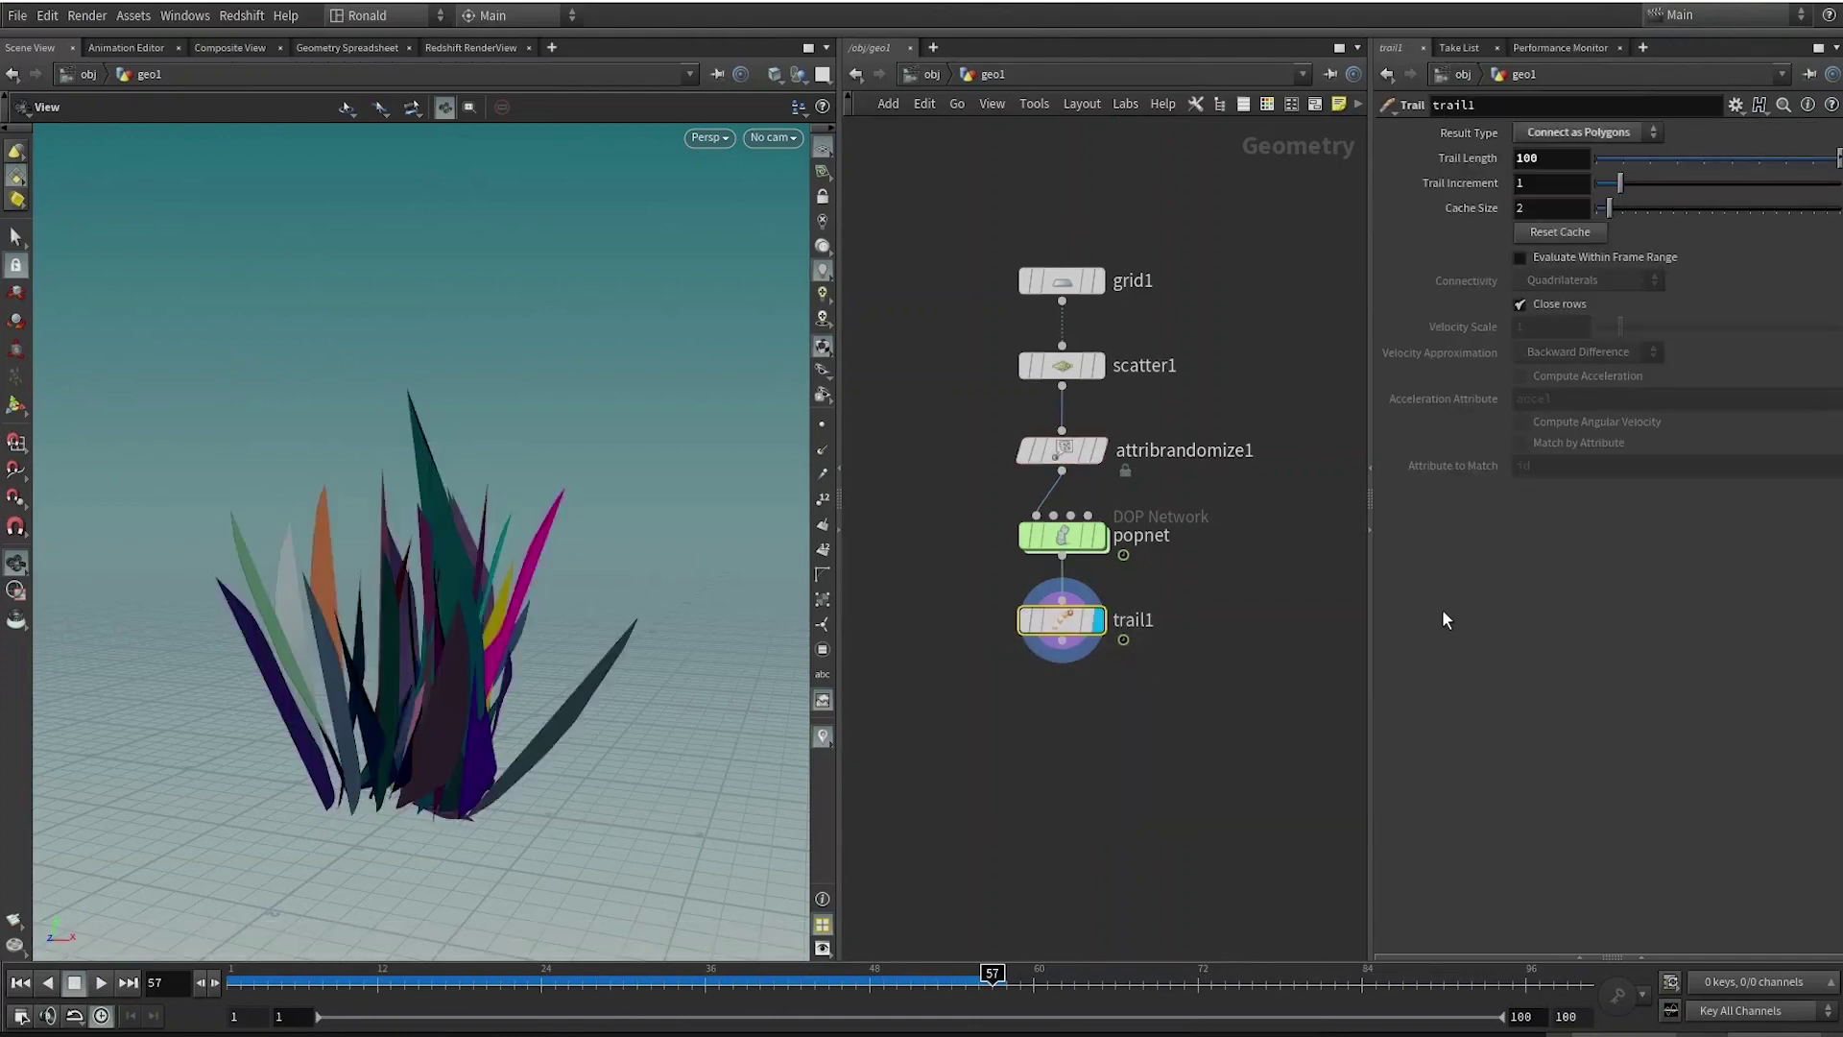
left_click_drag(279, 976, 474, 966)
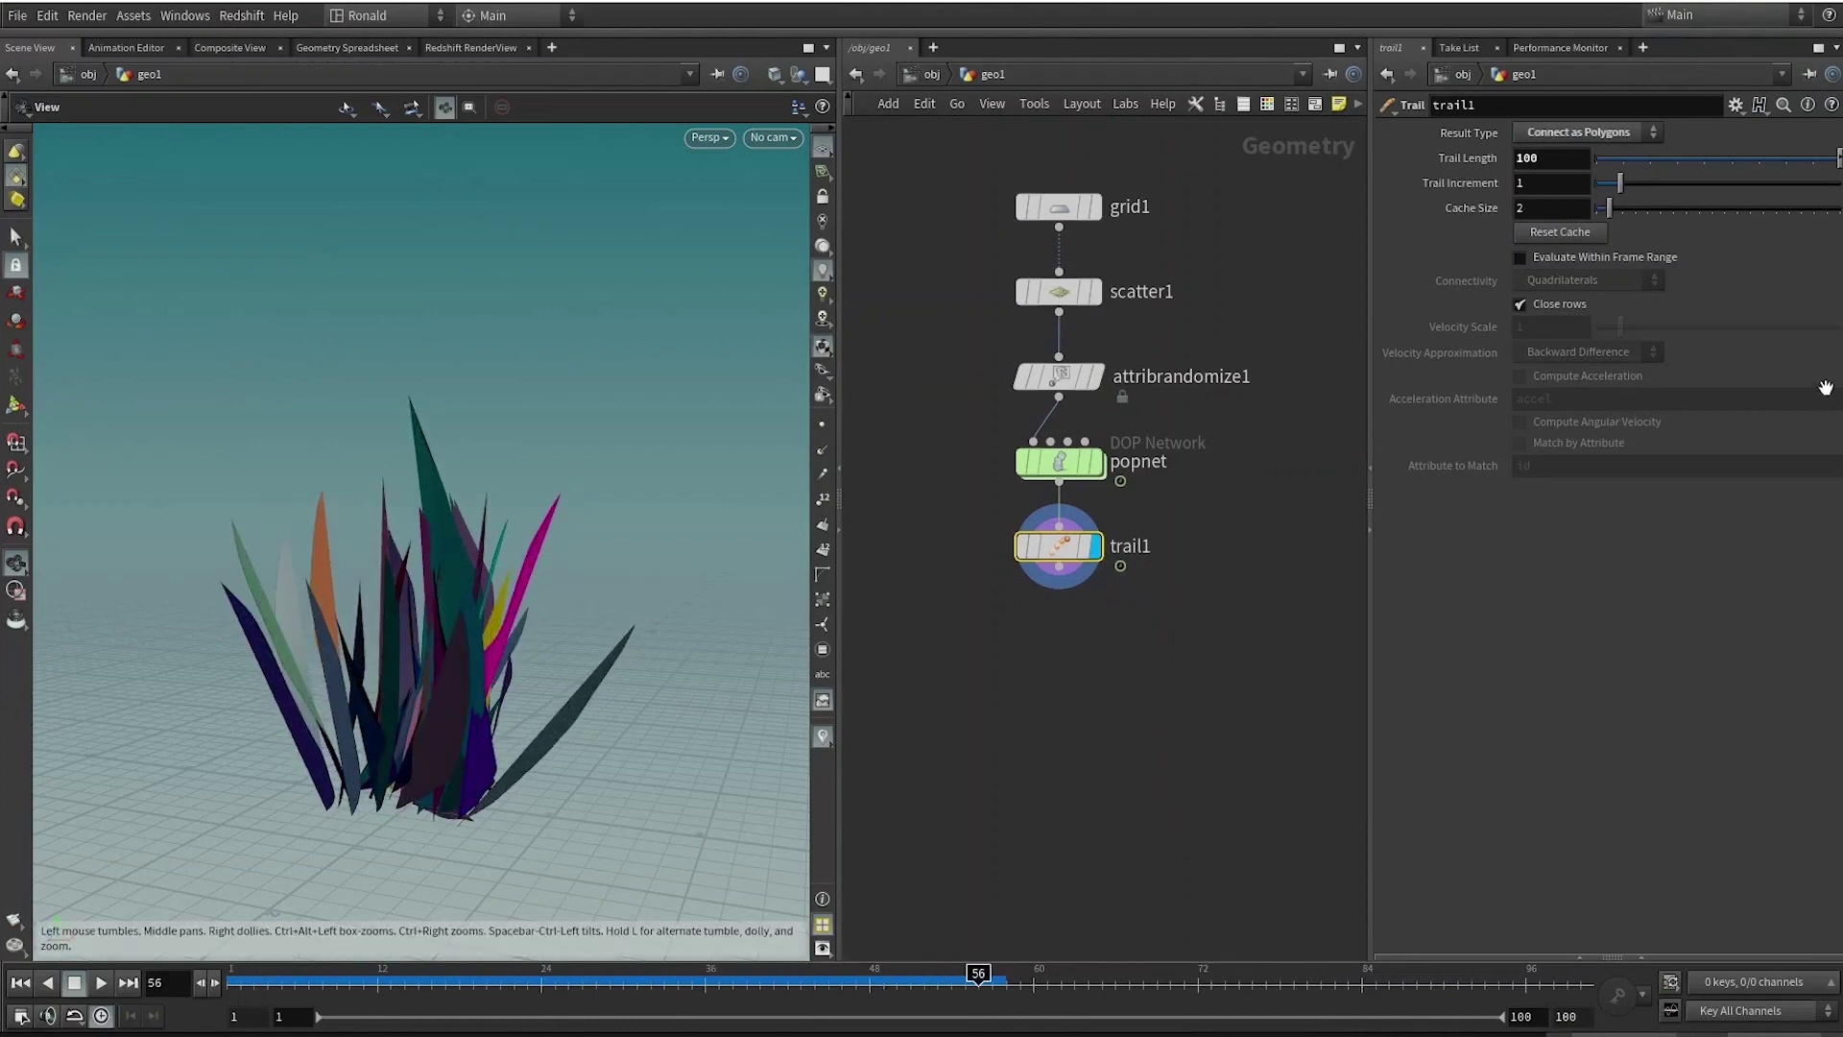
left_click(1519, 303)
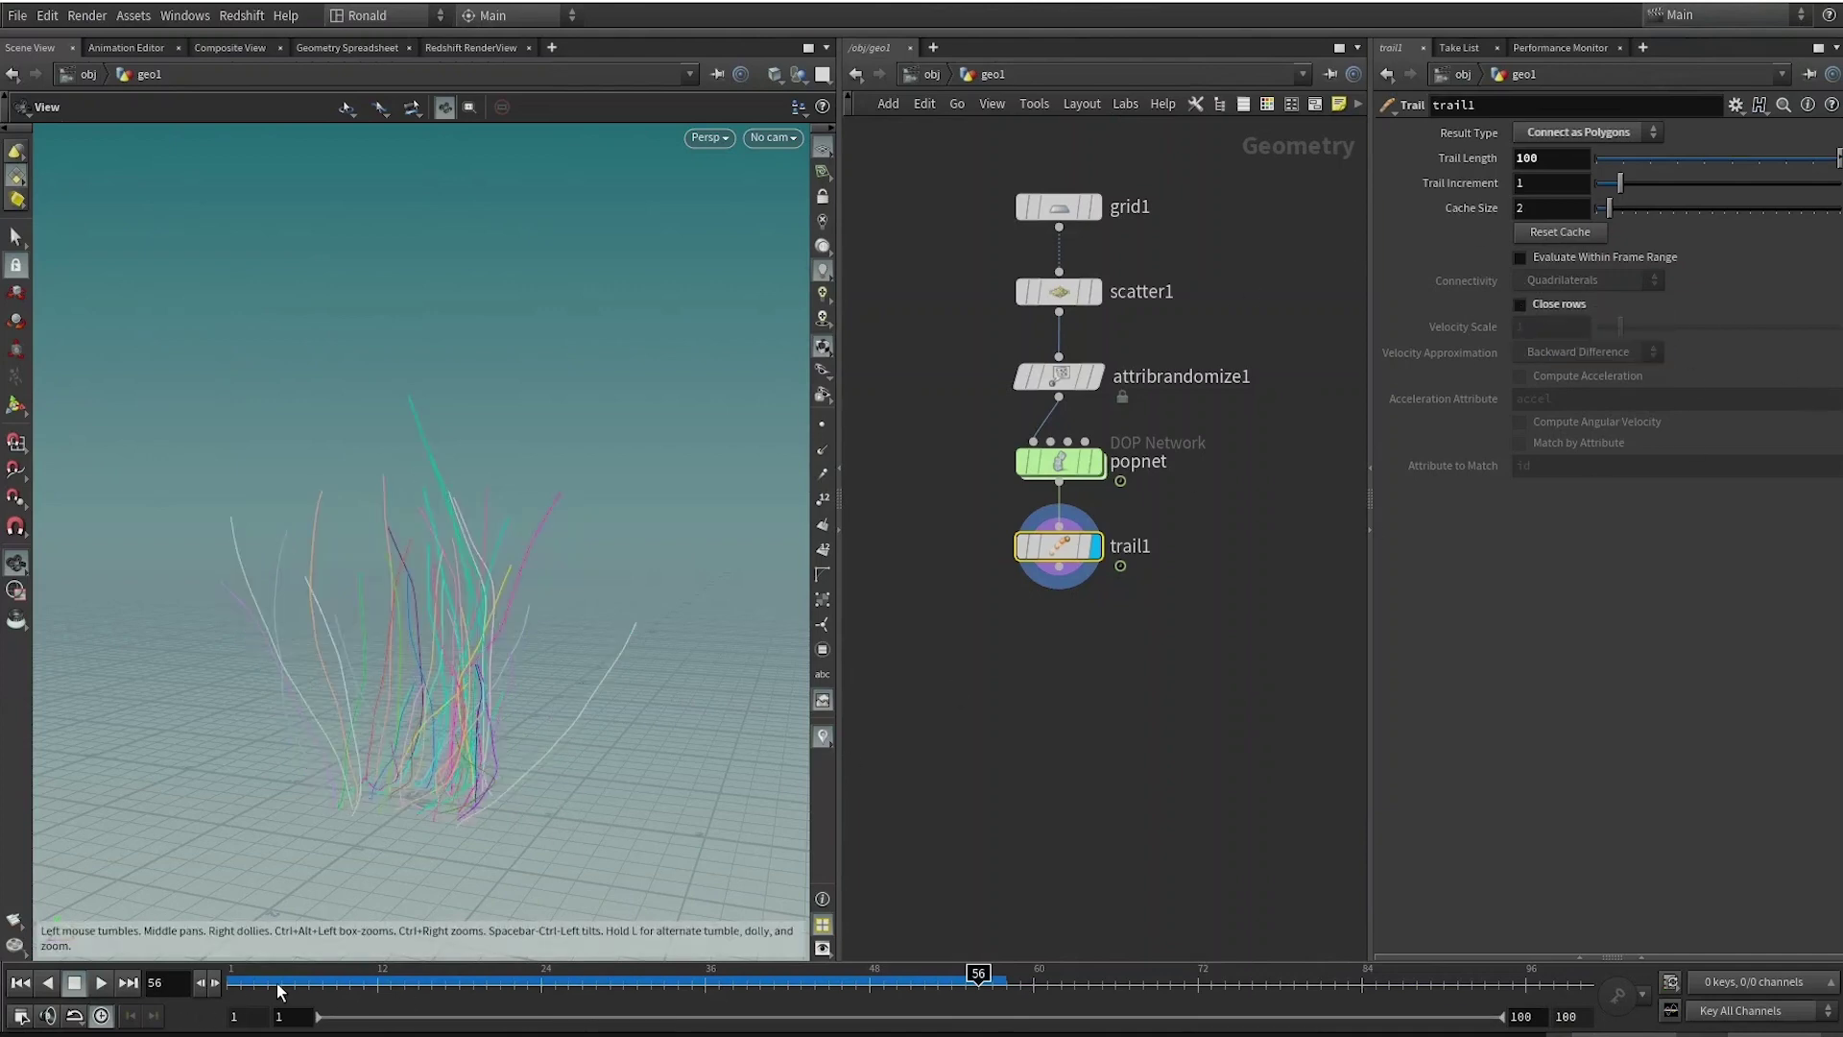
Attach a displayed polywire1 node after trail1 and scrub the timeline to watch the 0.1-radius tubes grow.
left_click_drag(278, 982, 951, 982)
left_click(1059, 569)
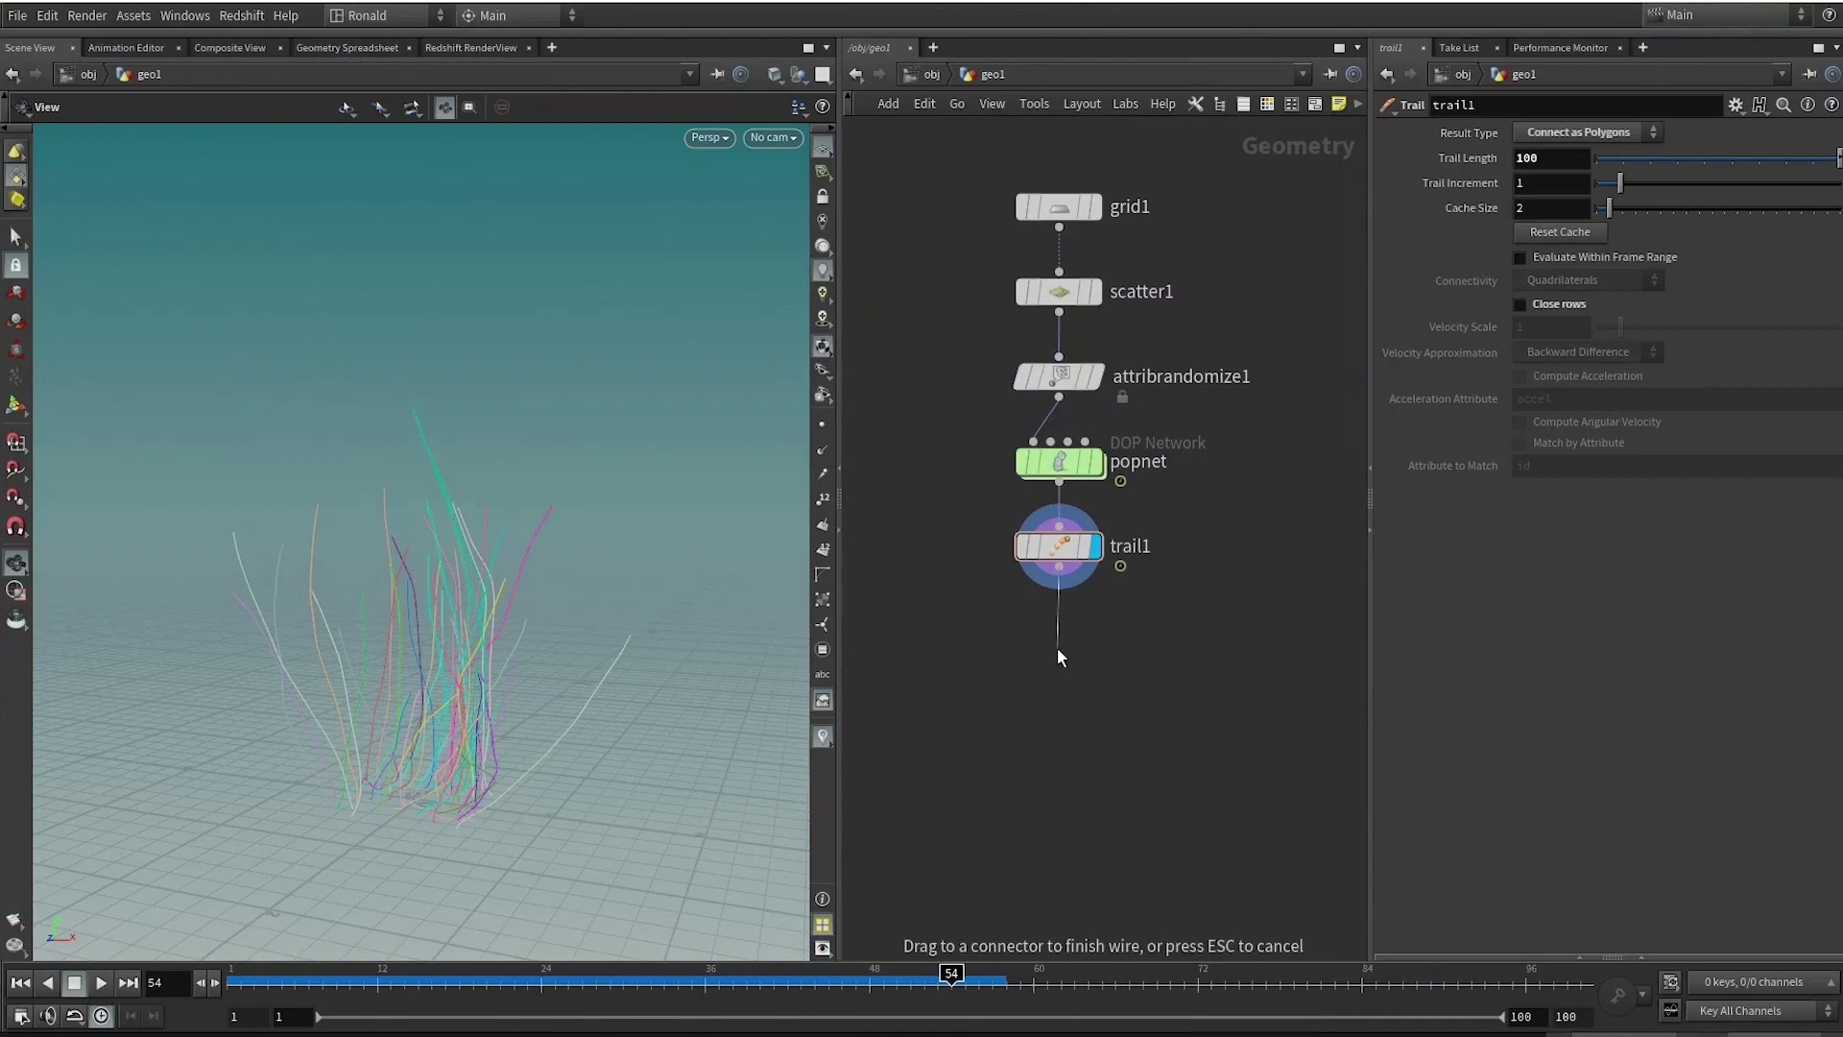
key("Tab")
type("polywire")
key("Return")
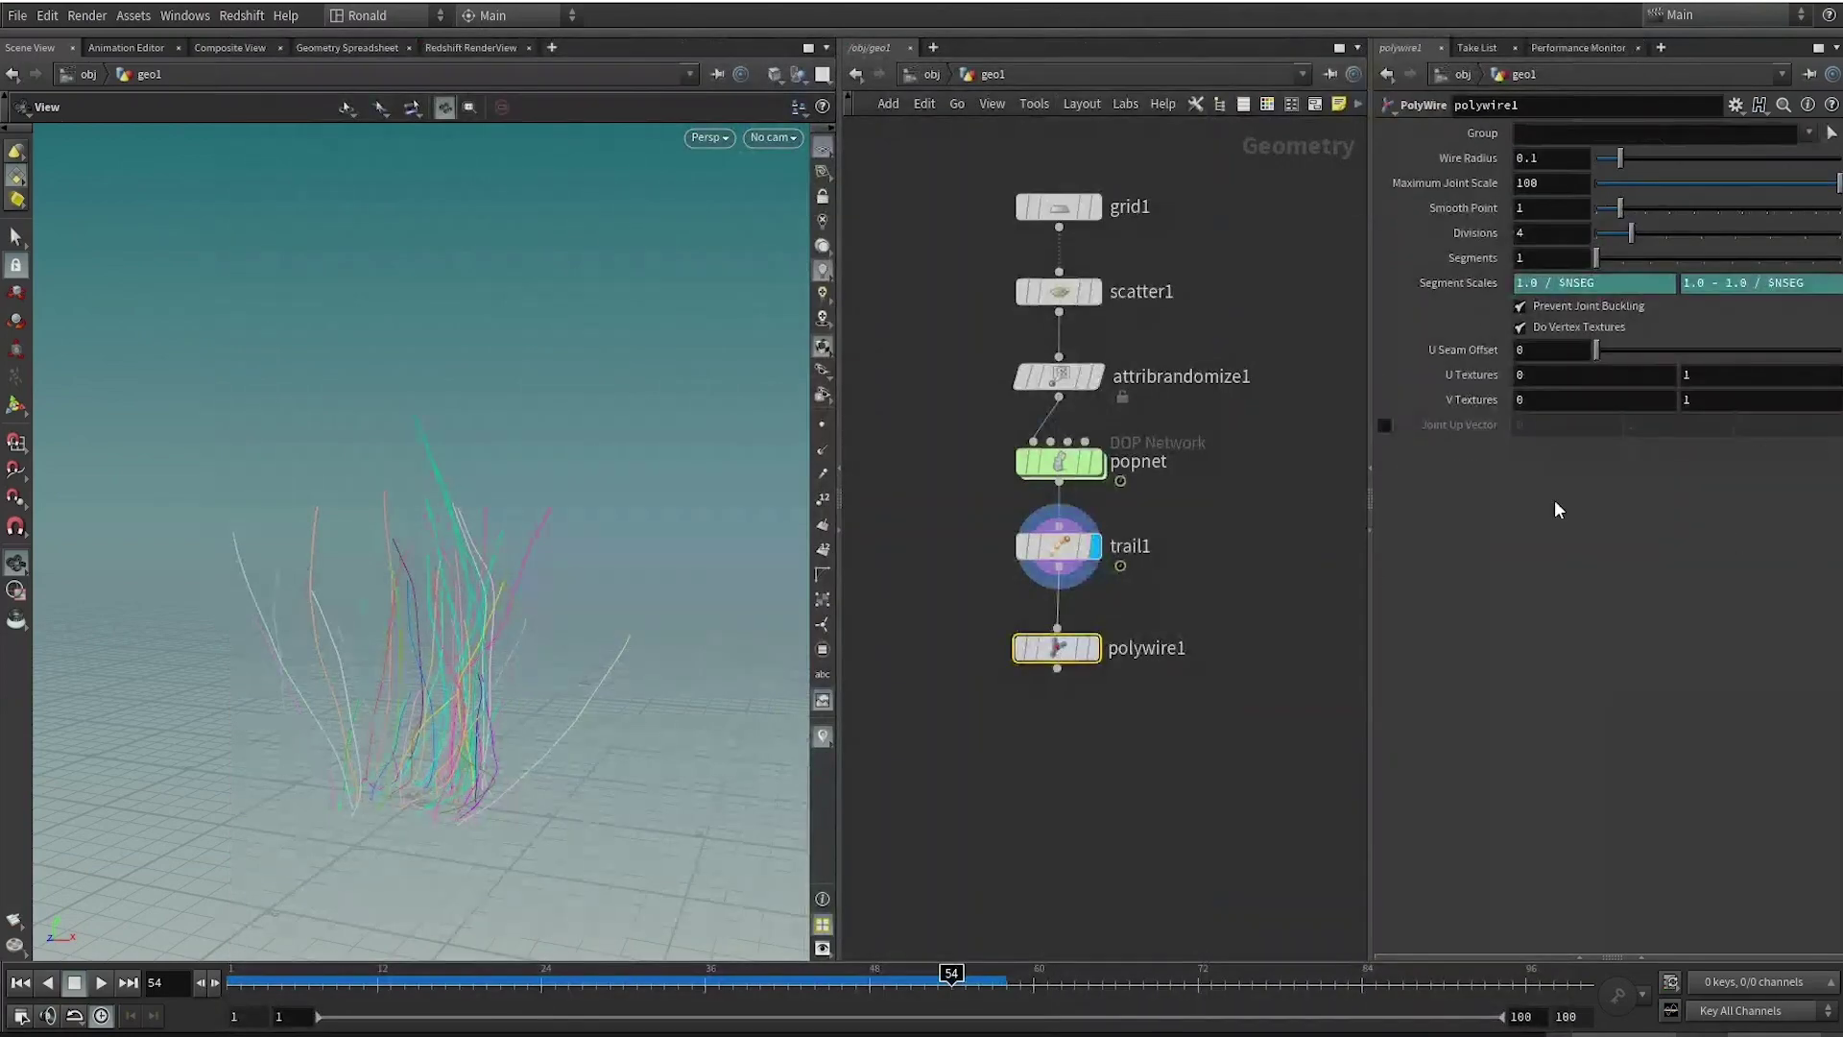
left_click(1055, 650)
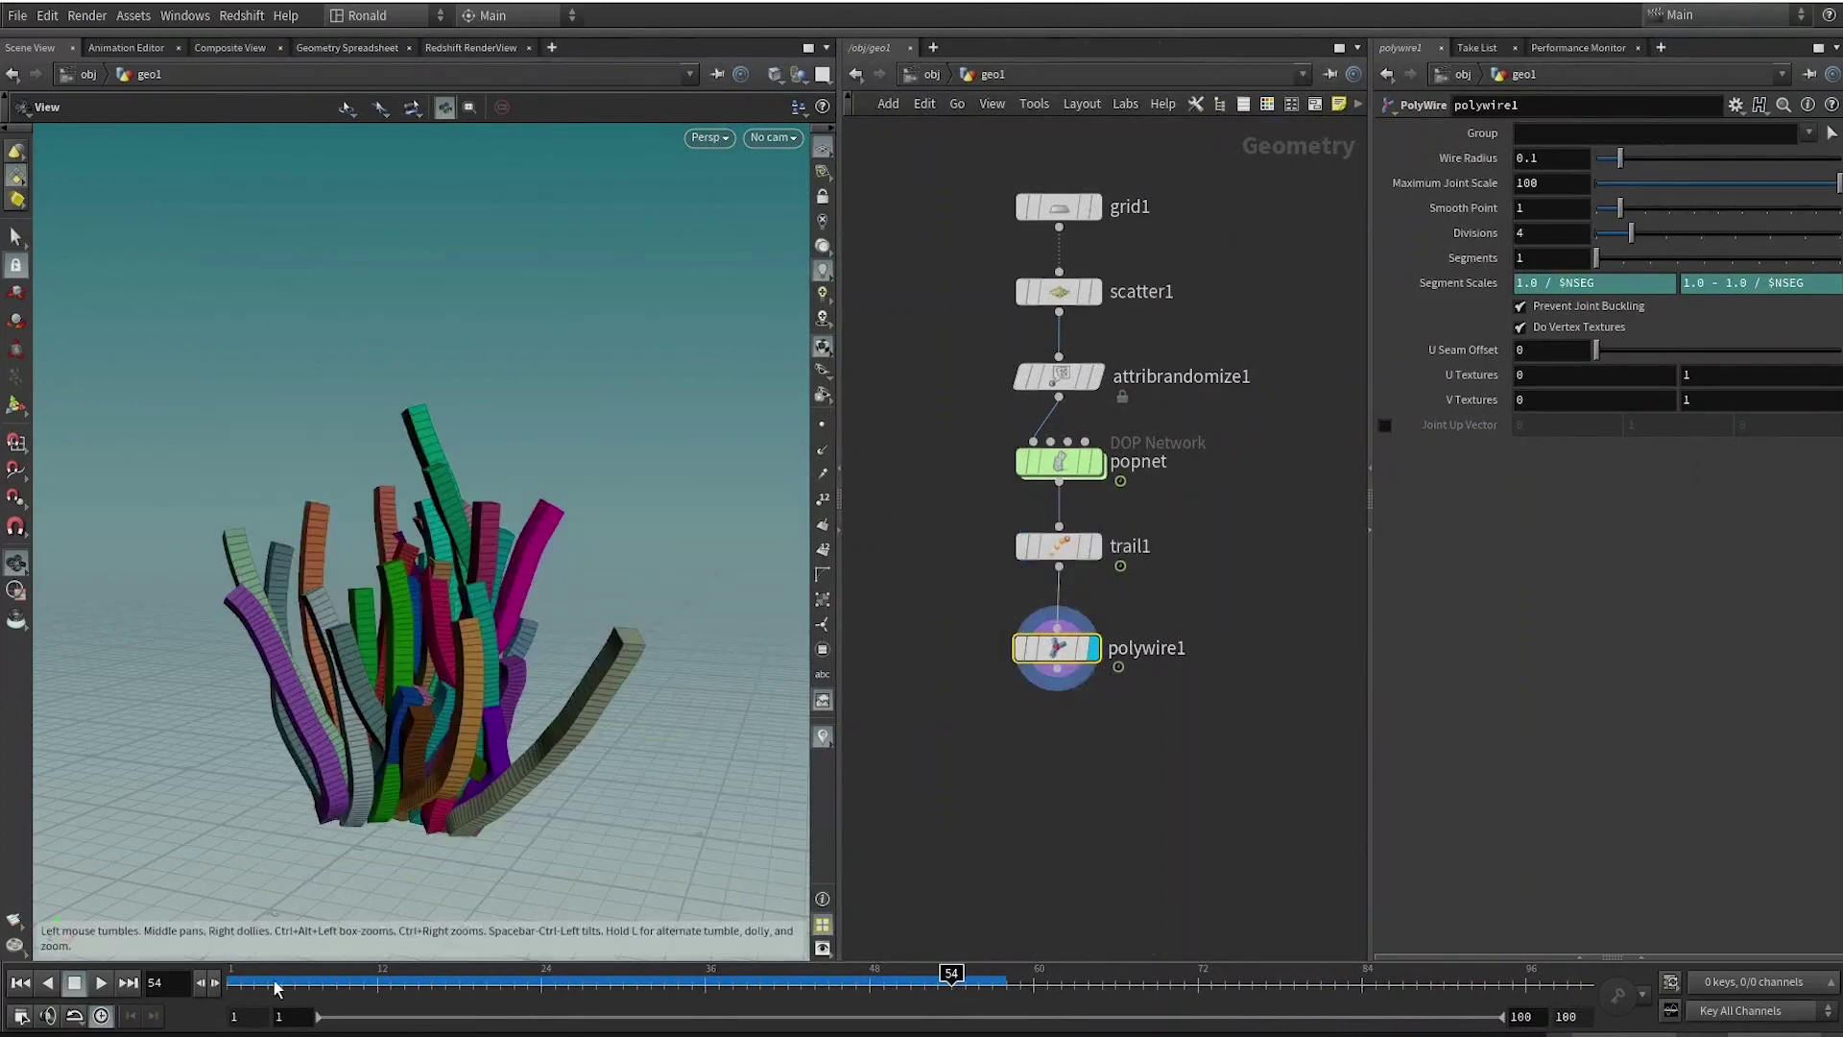
left_click_drag(270, 982, 1006, 982)
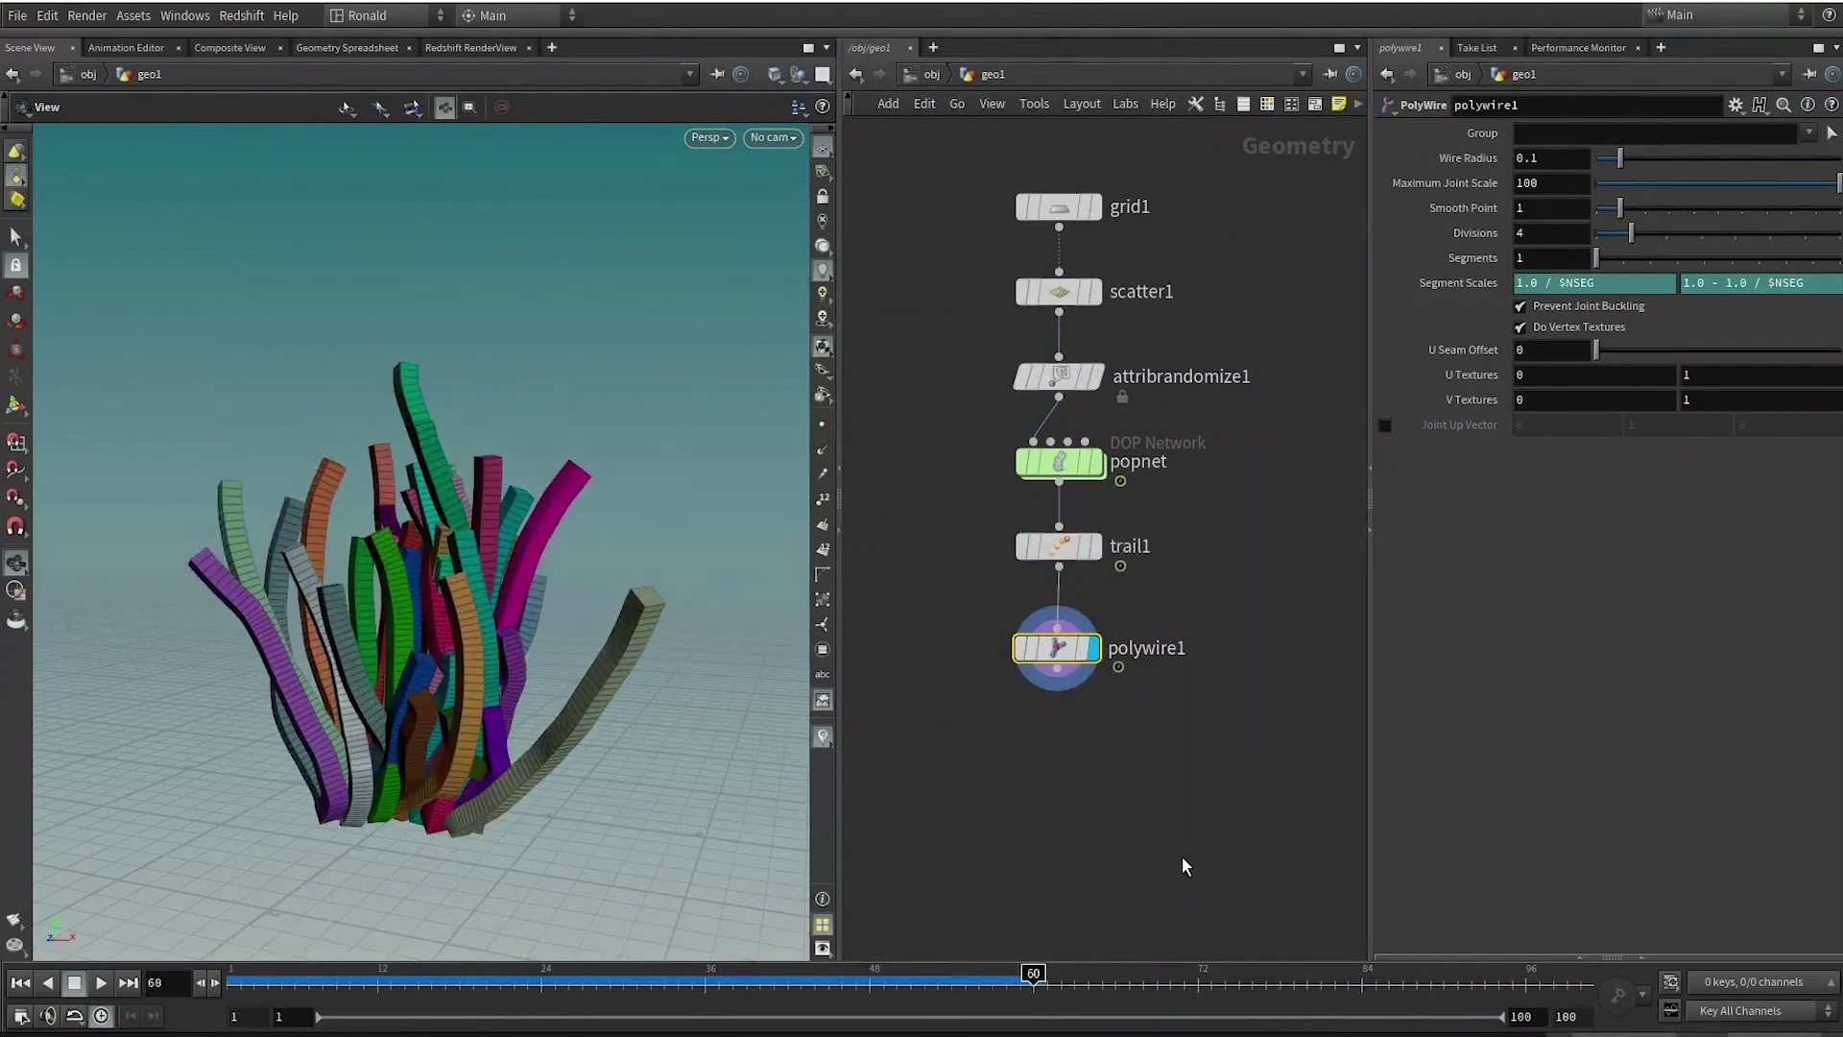
middle_click_drag(1170, 845, 1136, 745)
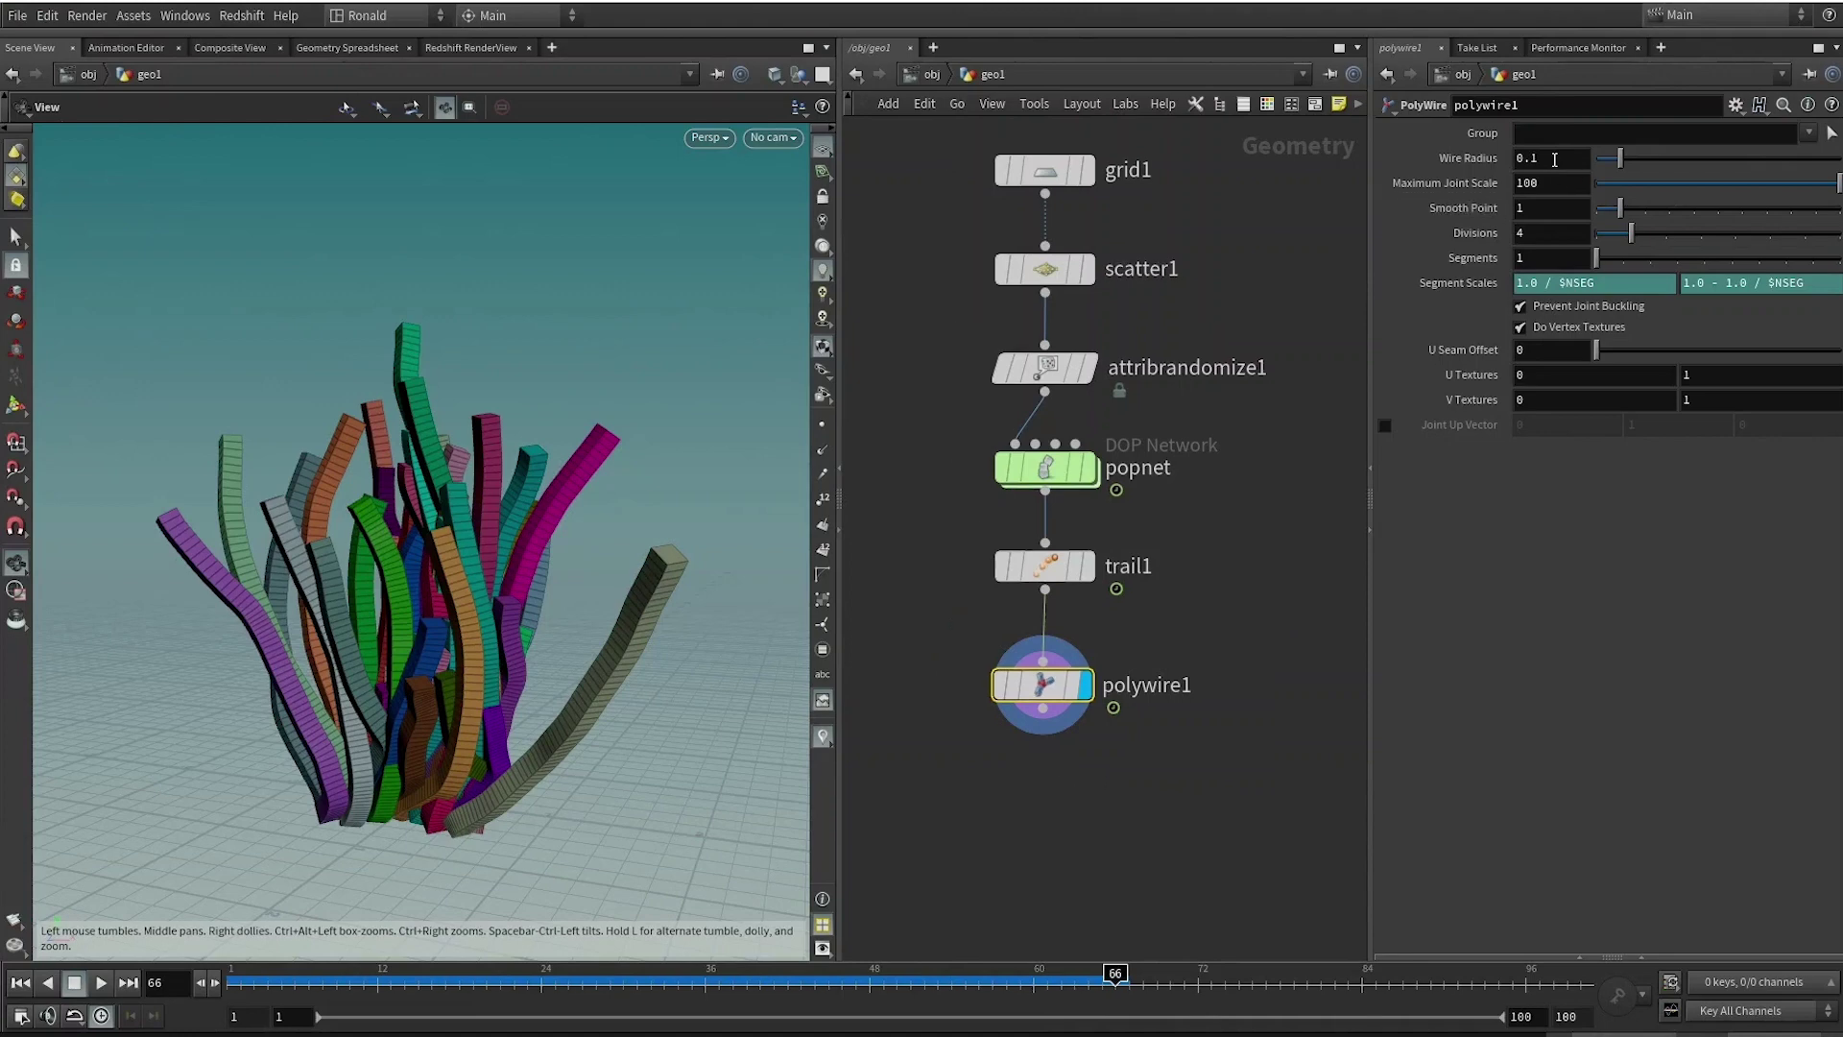
left_click(1535, 159)
type("@p")
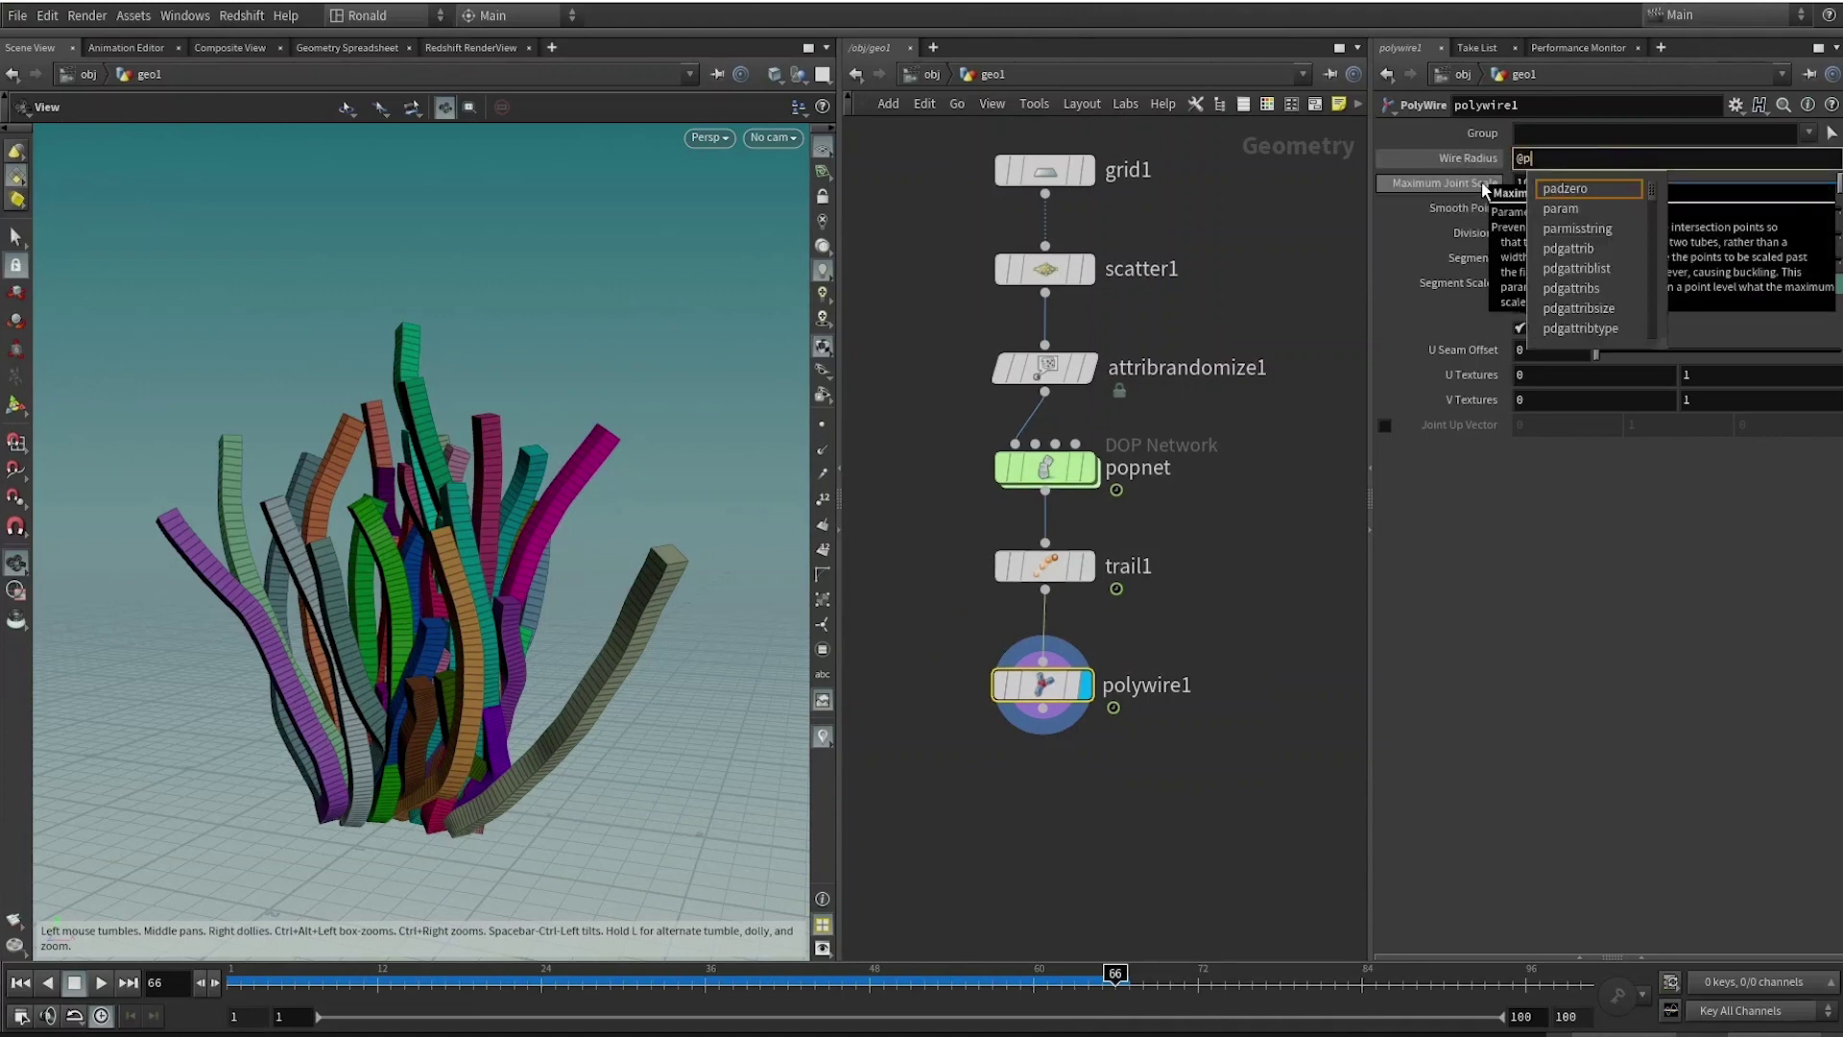
type("scale")
key("Return")
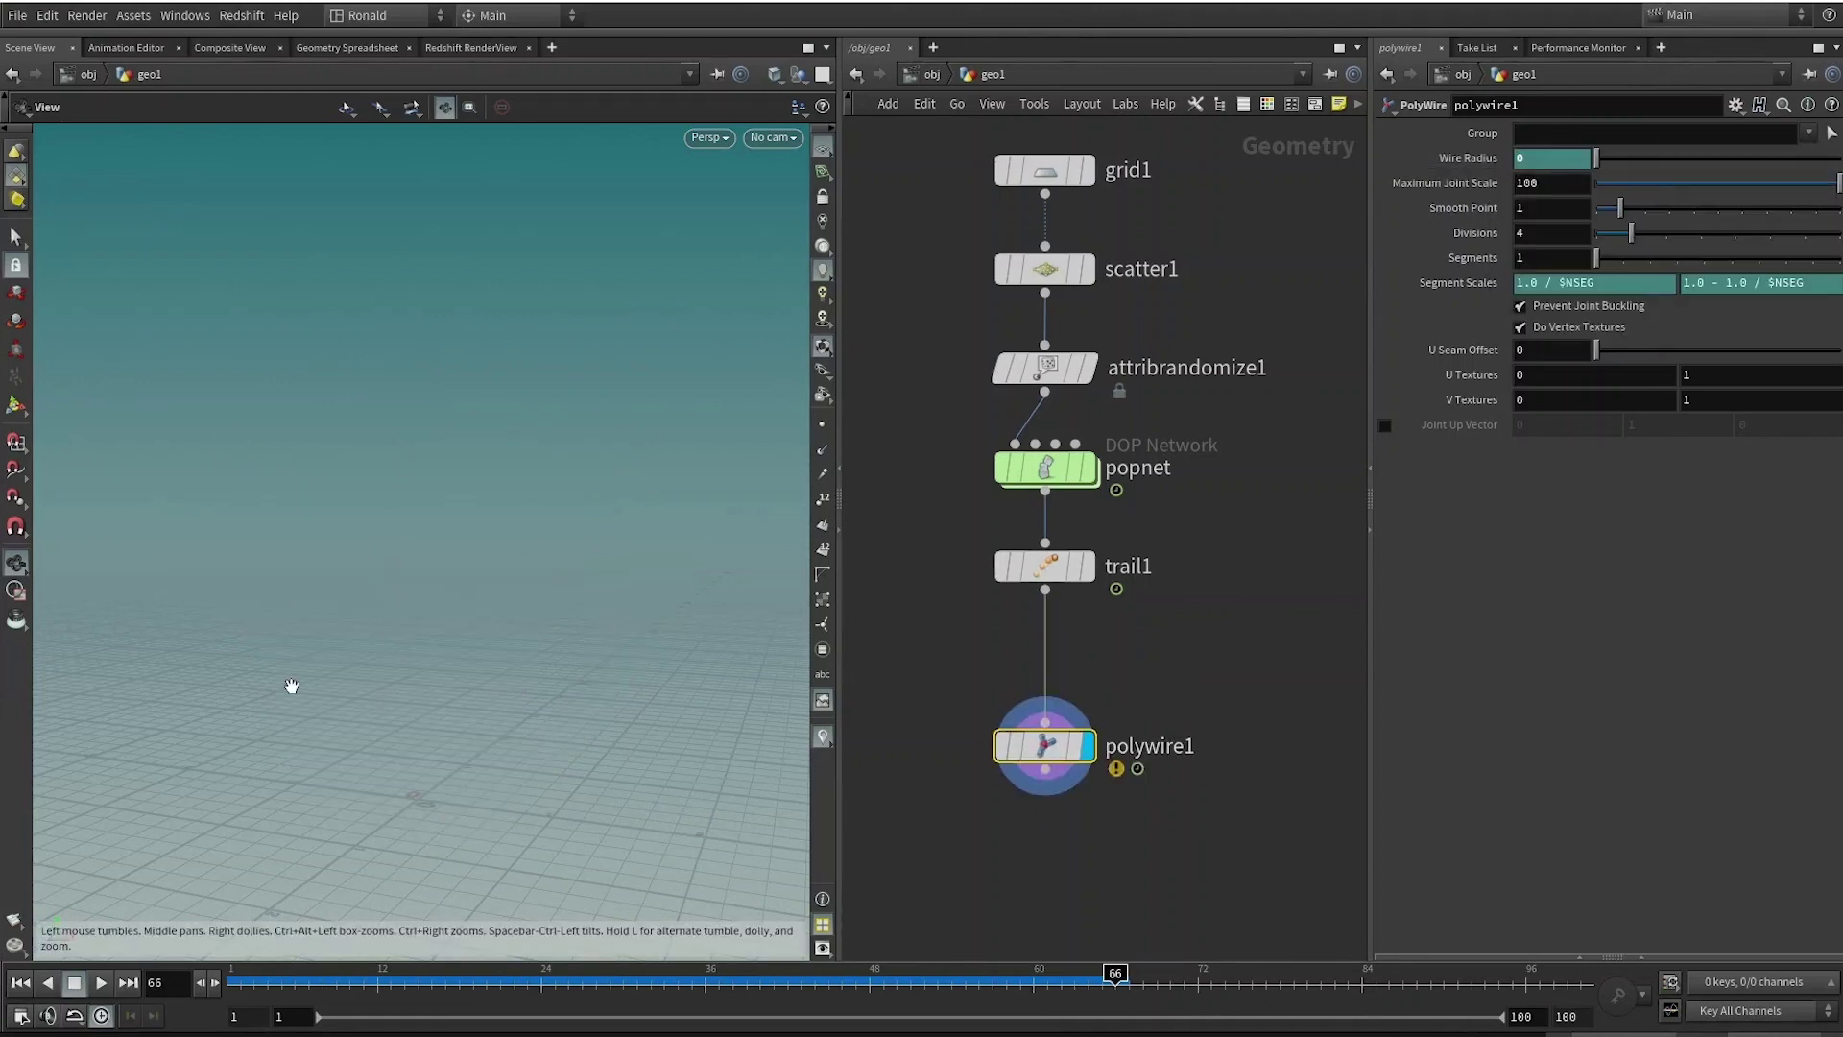
mouse_move(1056, 768)
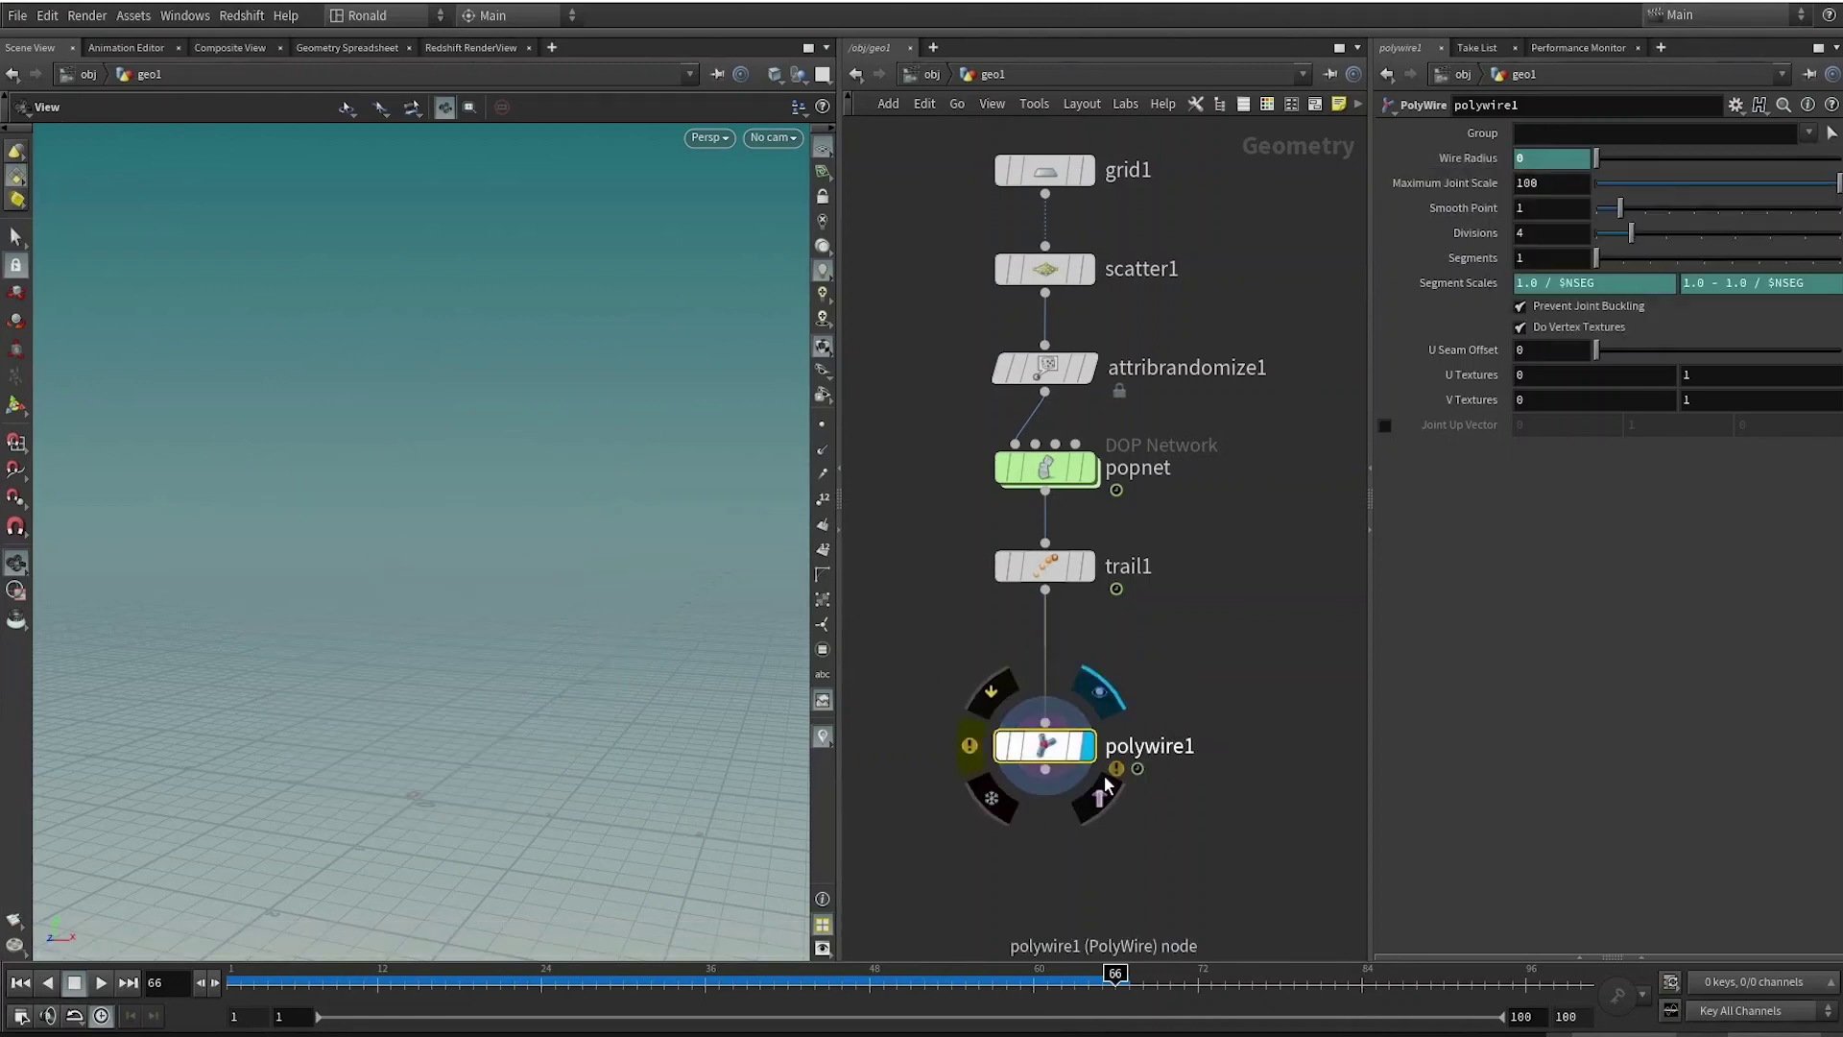
left_click(979, 759)
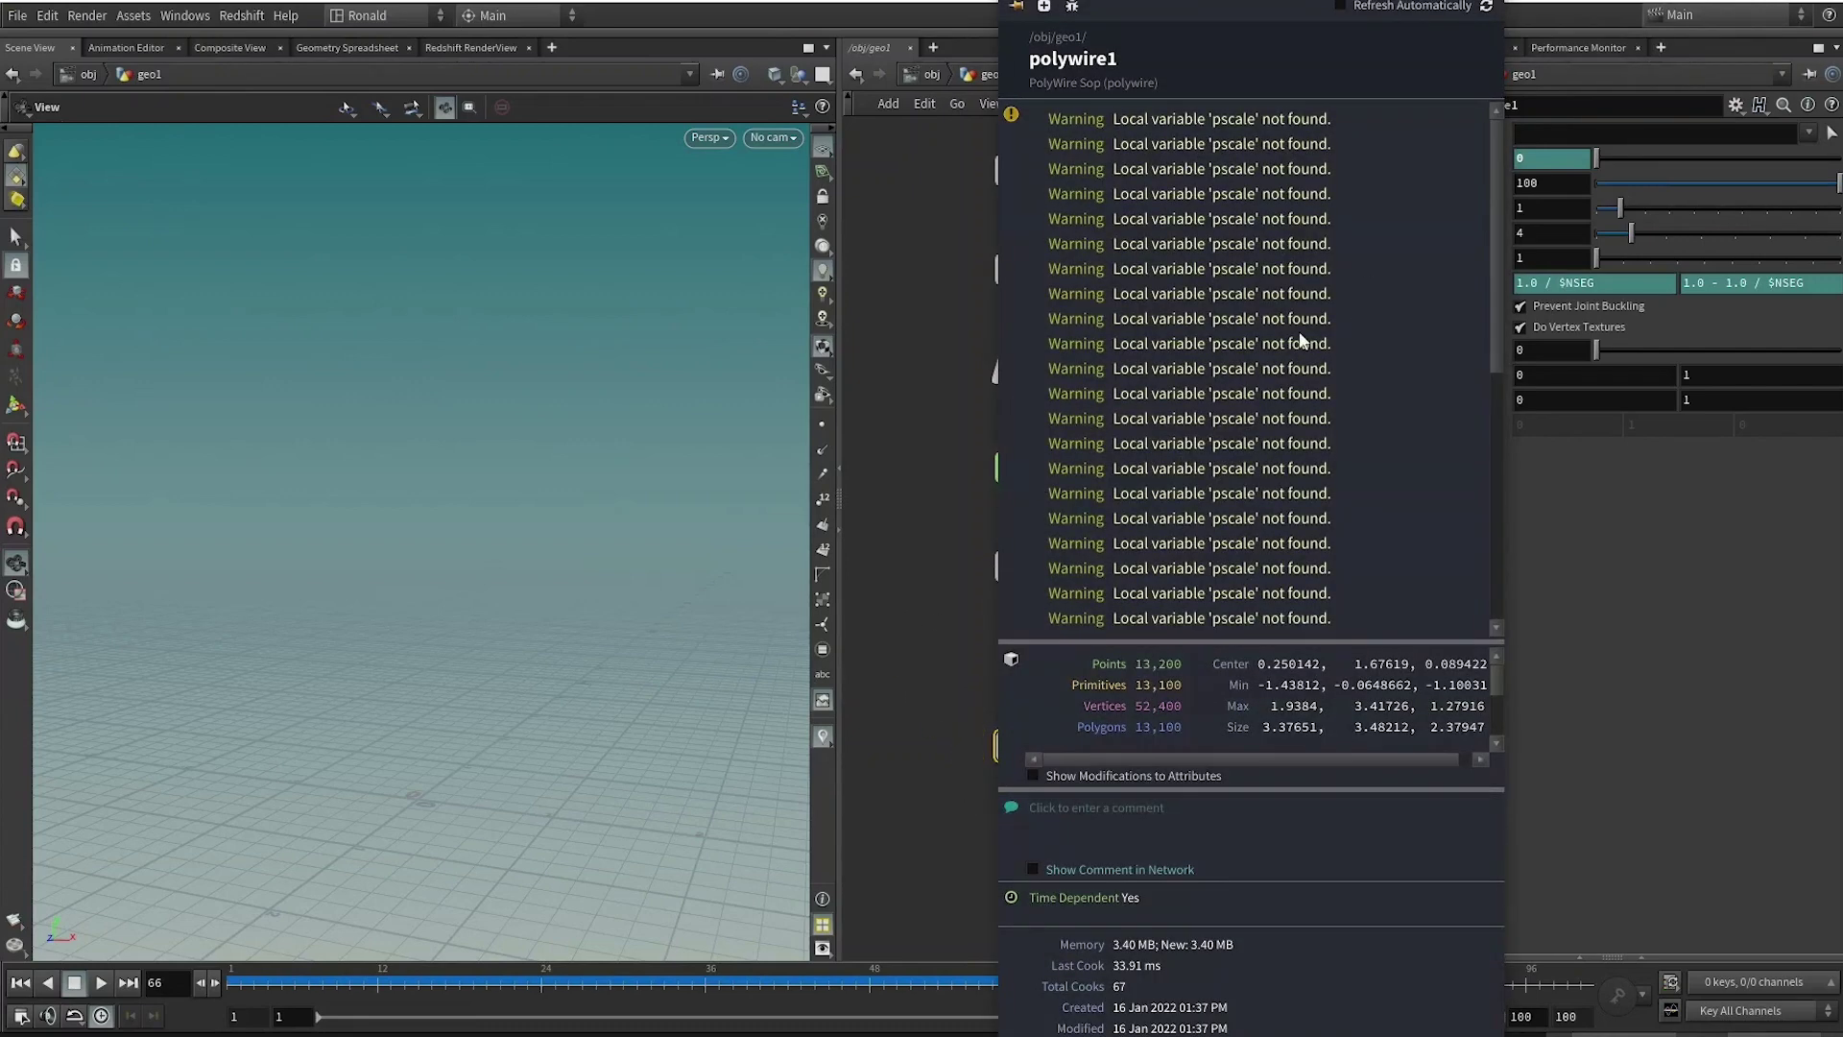
left_click(1155, 662)
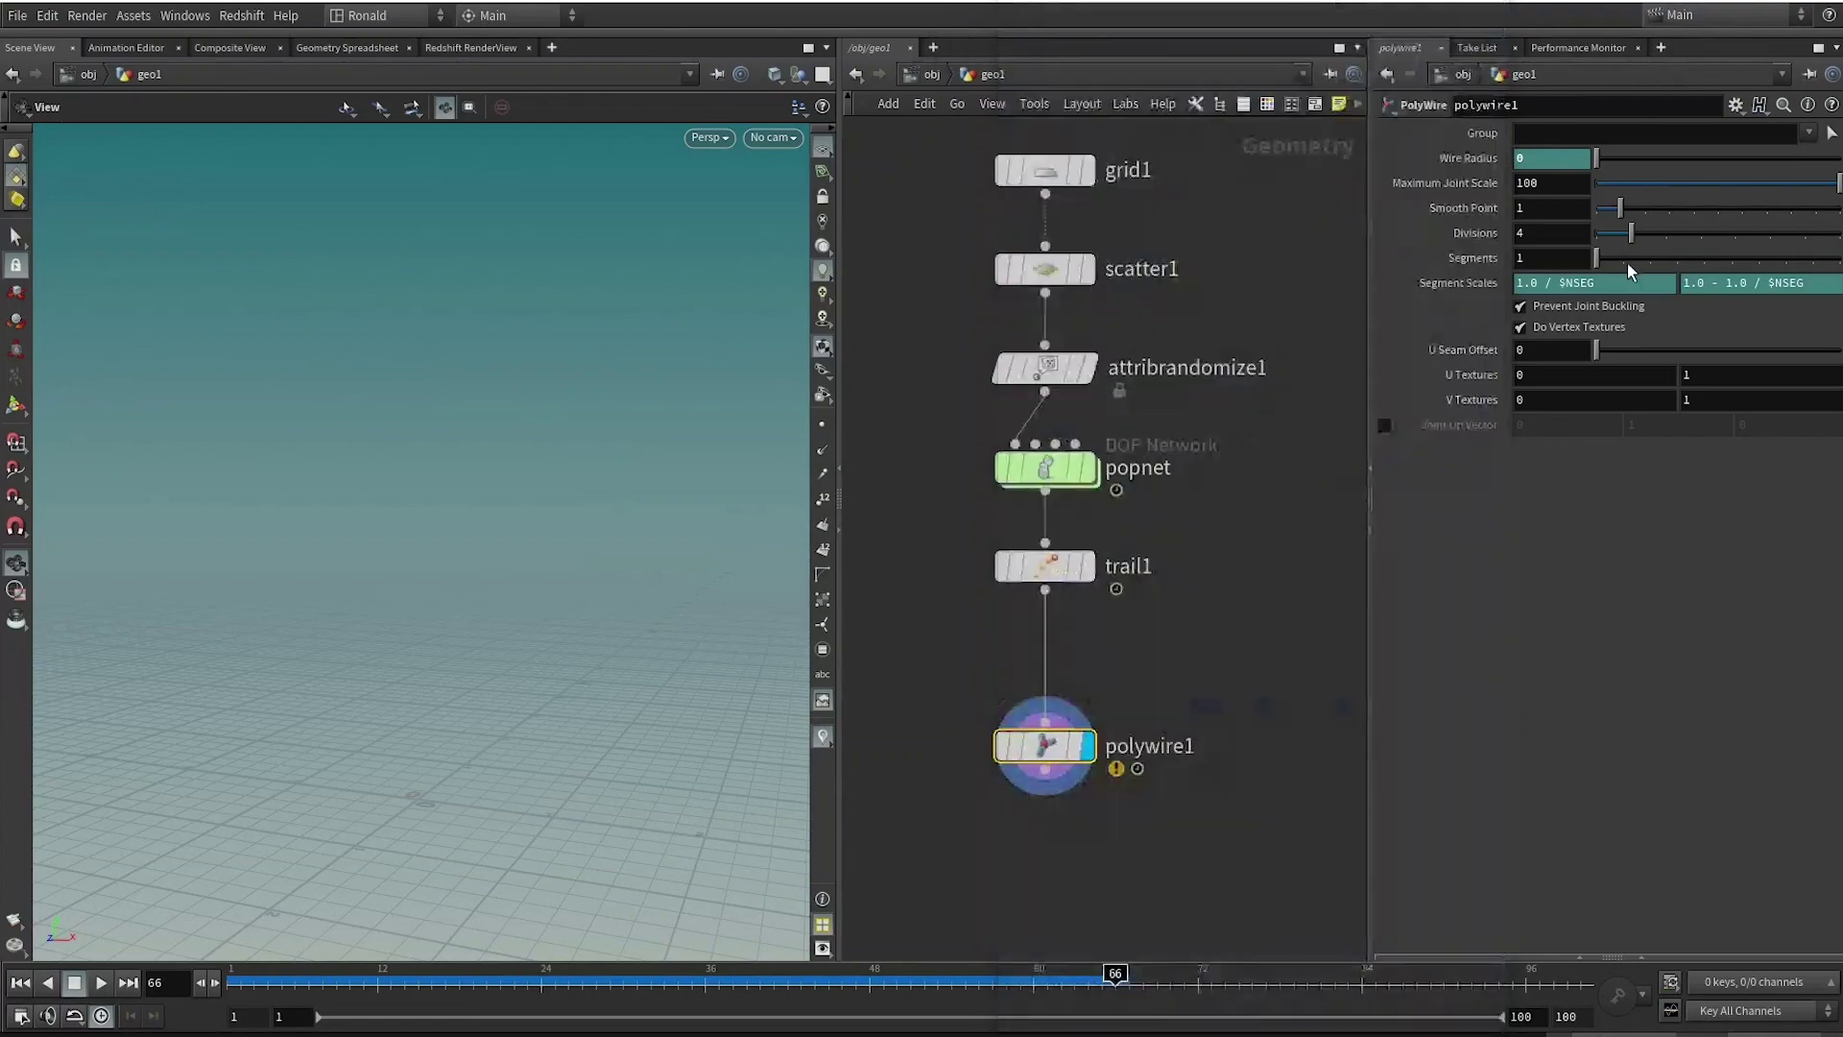
Pick a Point Wrangle node via the 'pwra' search.
key("Tab")
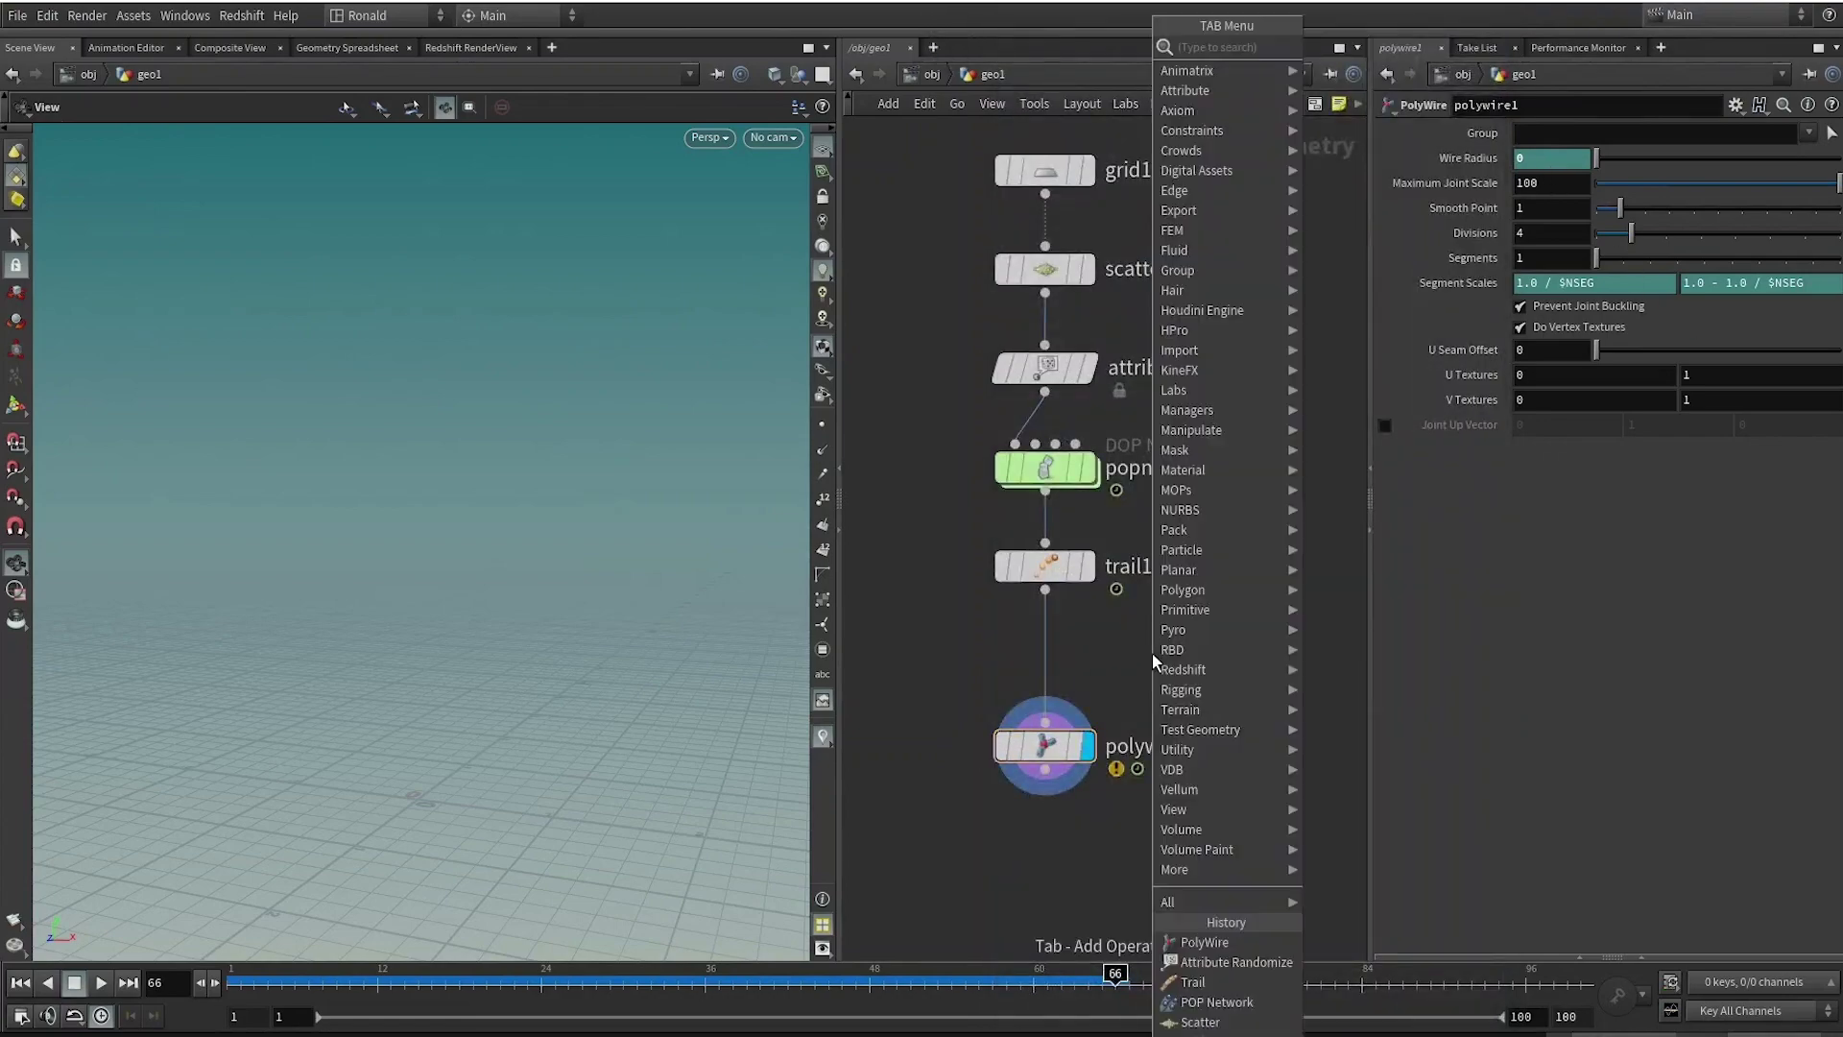
type("pwra")
key("Return")
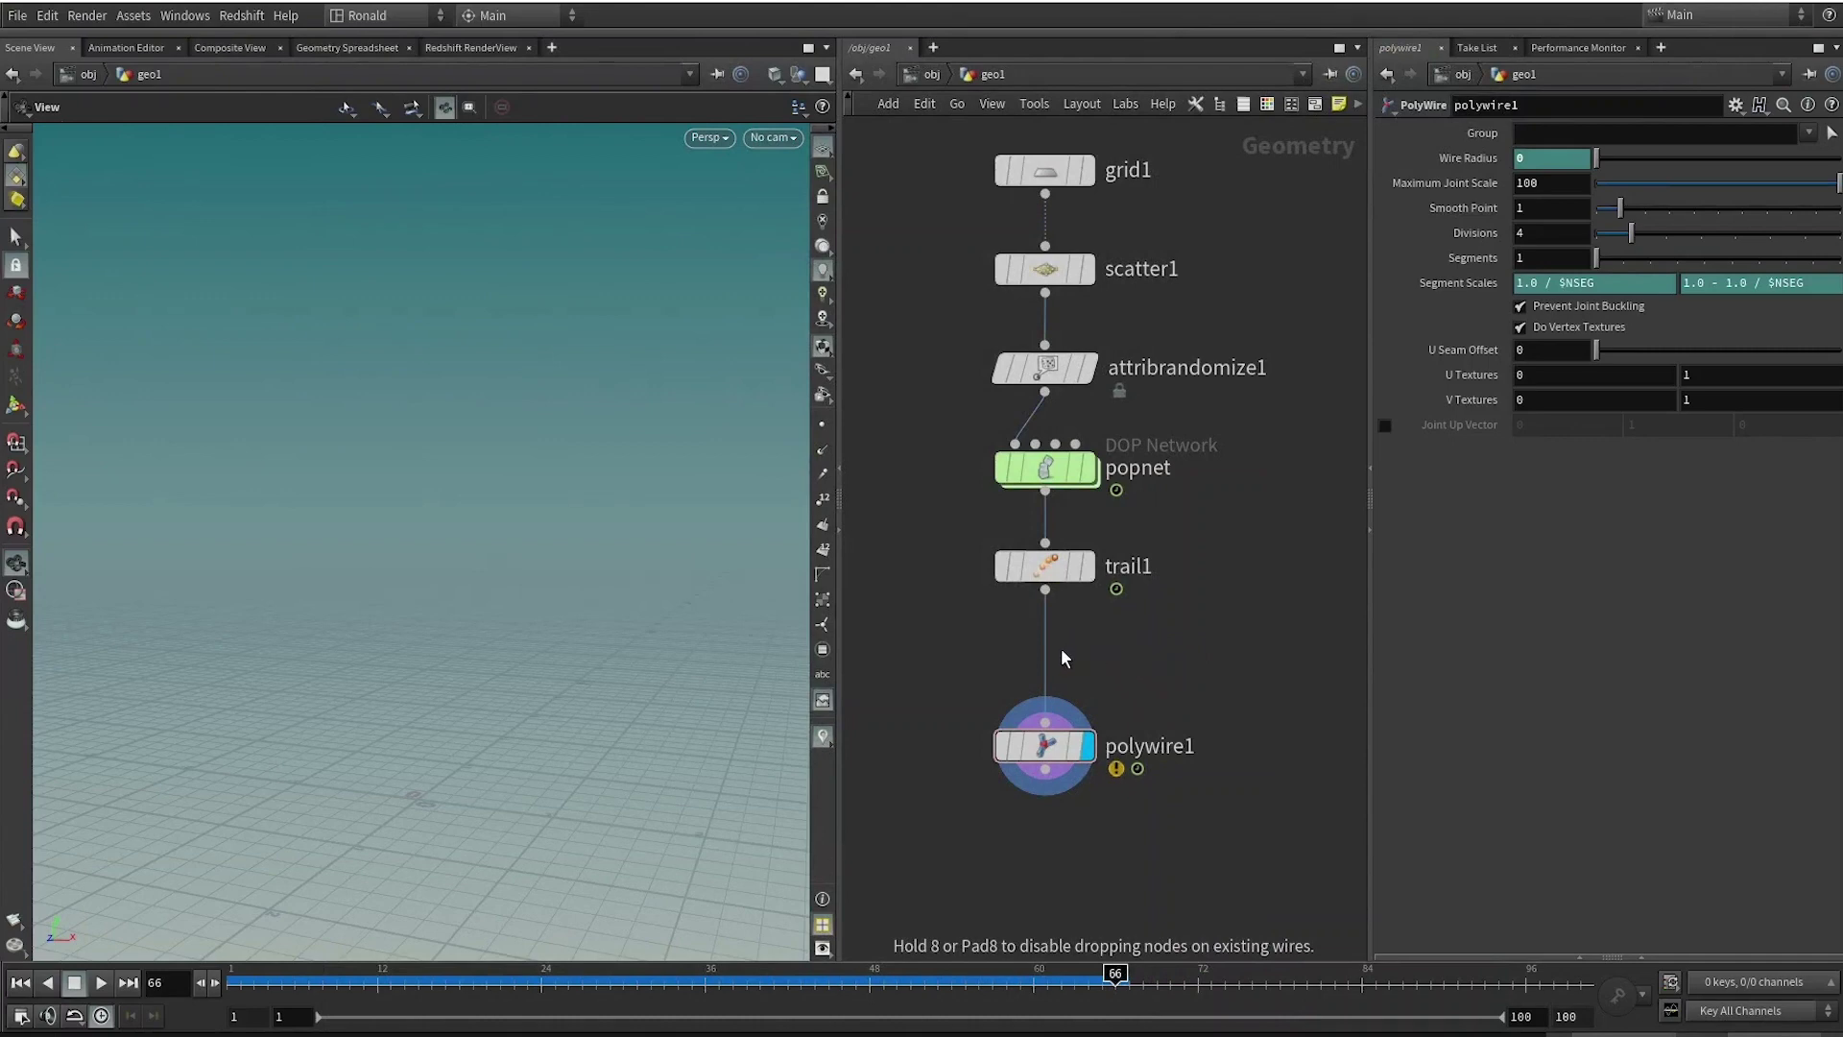
Drop pointwrangle1 between trail1 and polywire1 with f@pscale = 0.1, then scrub to frame 50.
left_click_drag(1062, 648, 1050, 662)
left_click(1461, 362)
type("f@psacle")
key("BackSpace")
key("BackSpace")
key("BackSpace")
key("BackSpace")
key("BackSpace")
type("cale -")
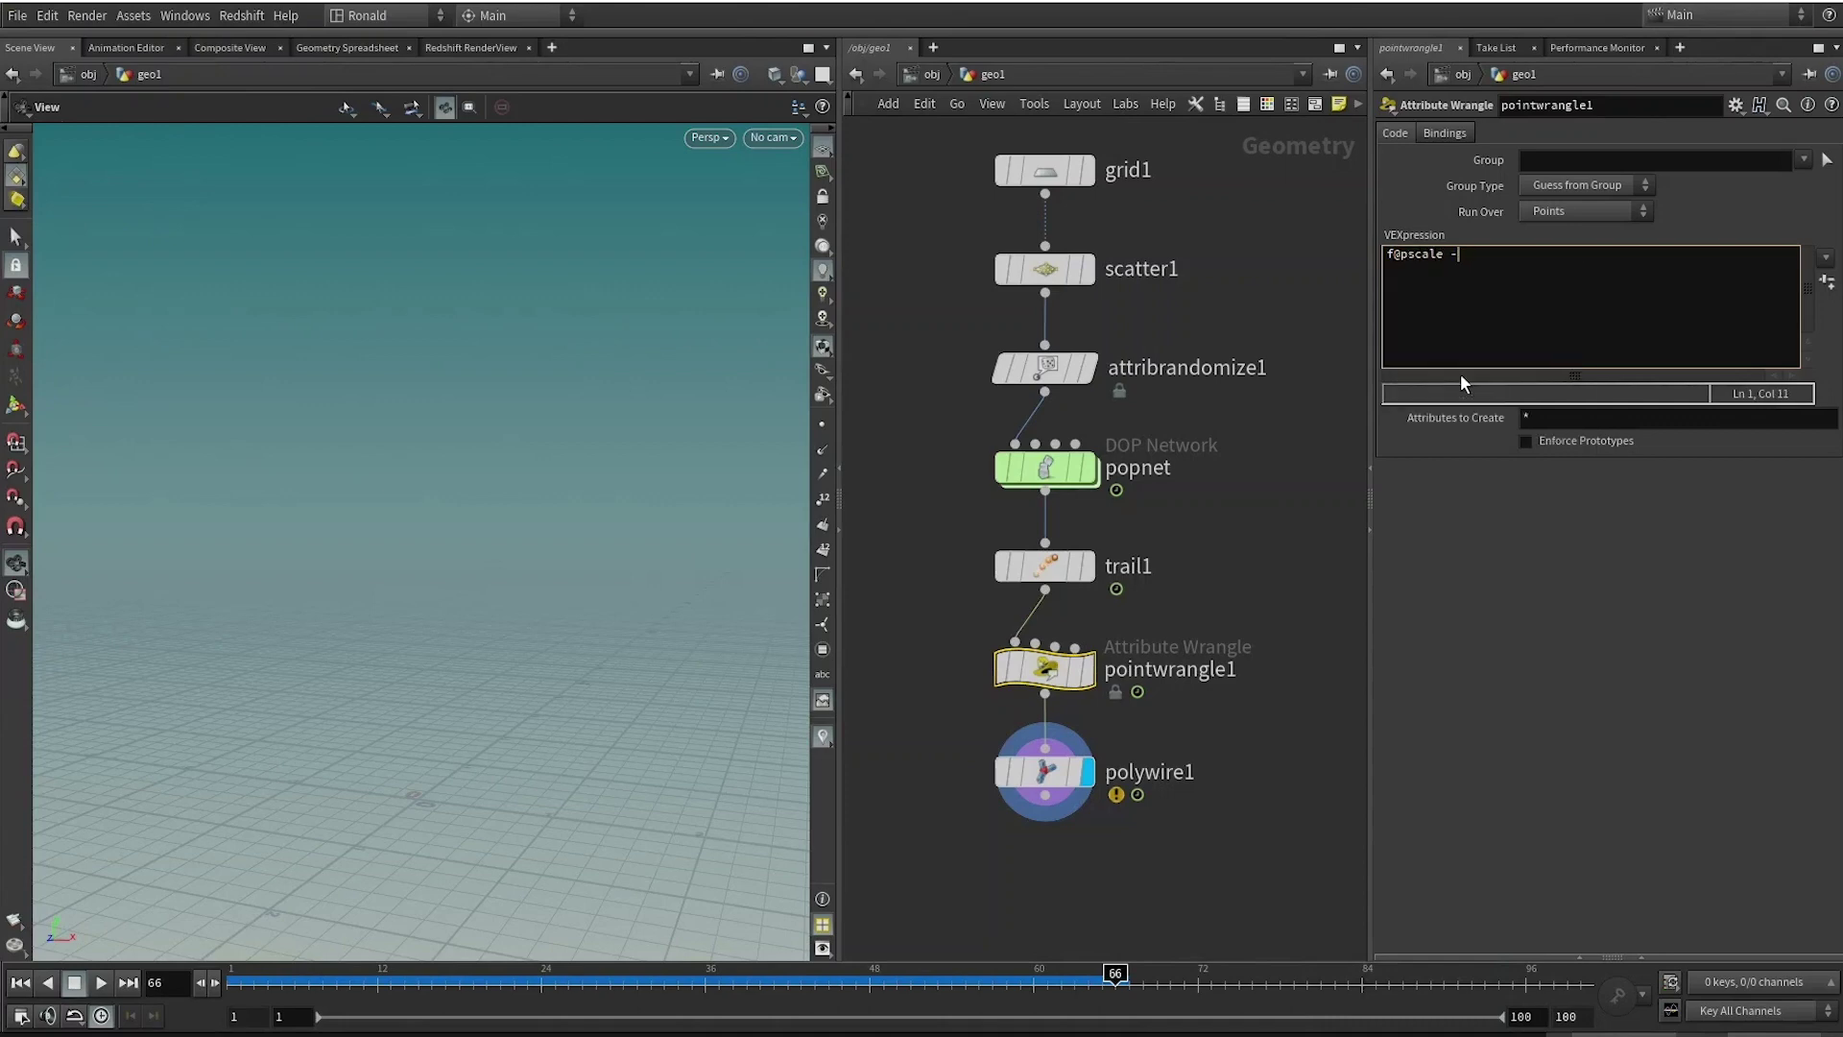
key("BackSpace")
type("= 0.1;")
left_click(1234, 862)
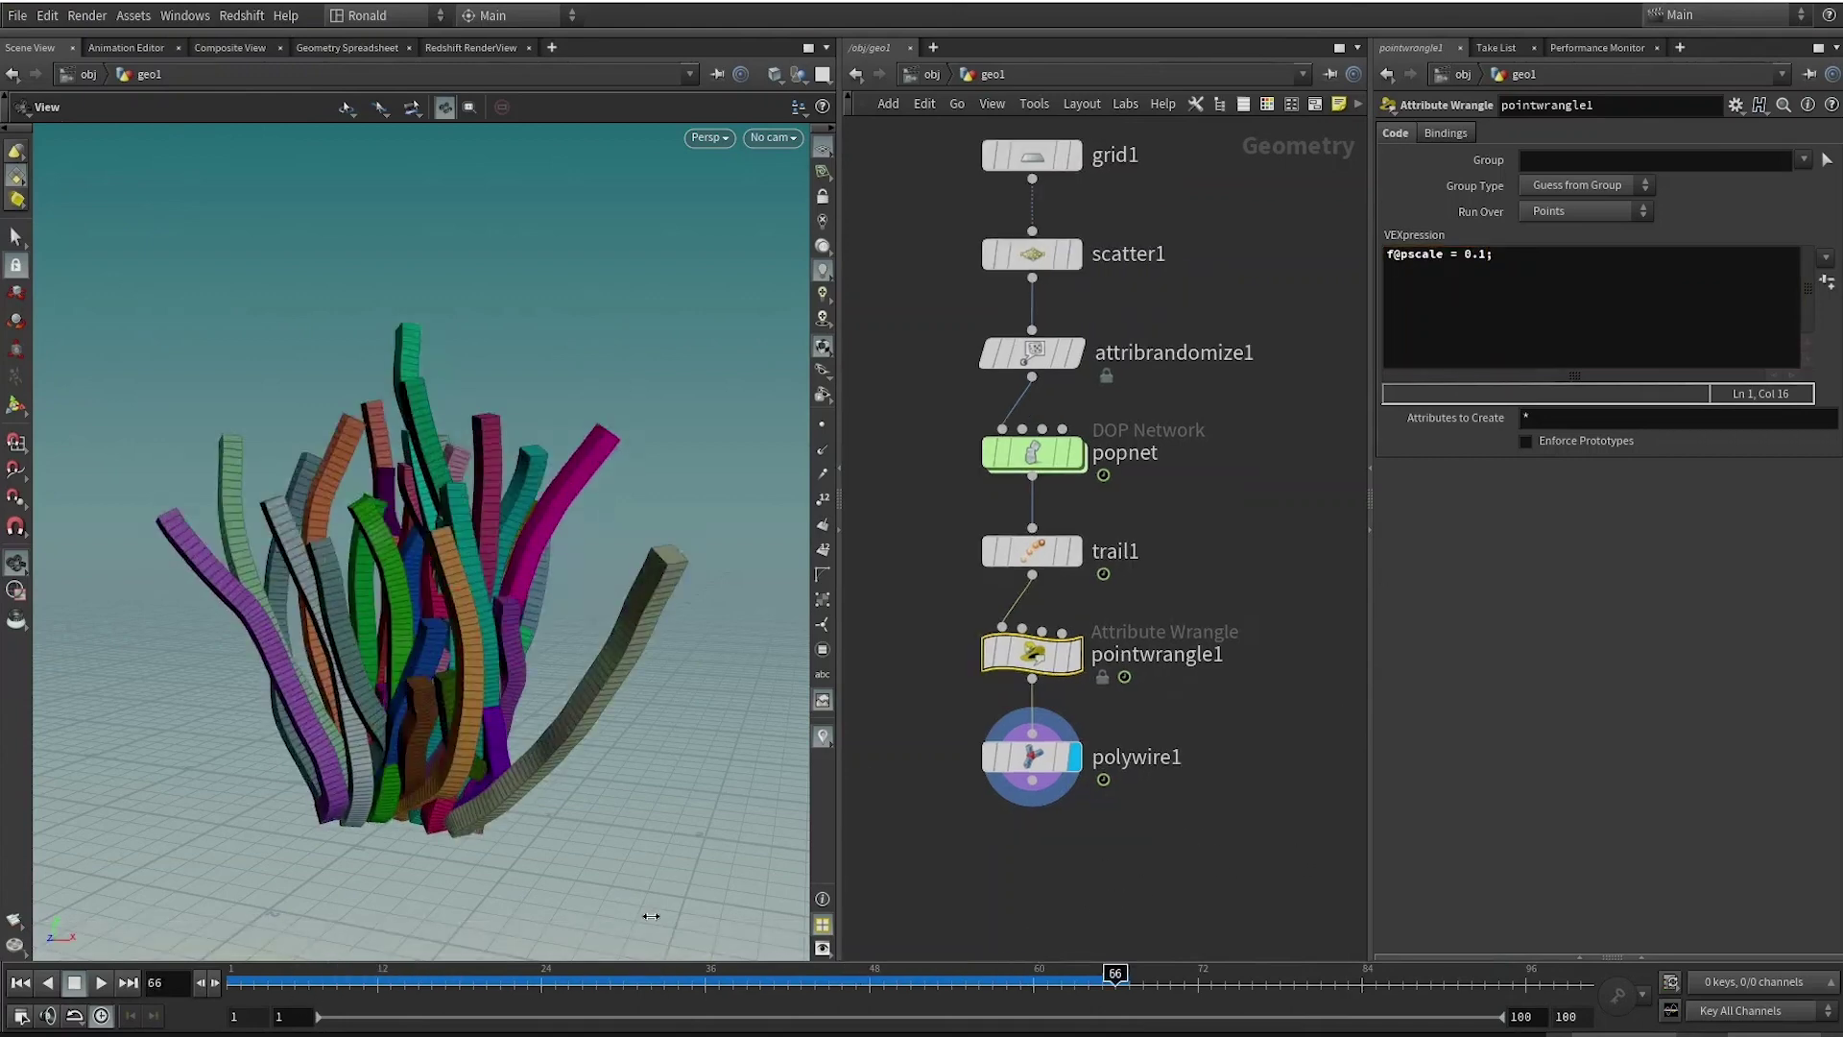
left_click_drag(507, 981, 897, 981)
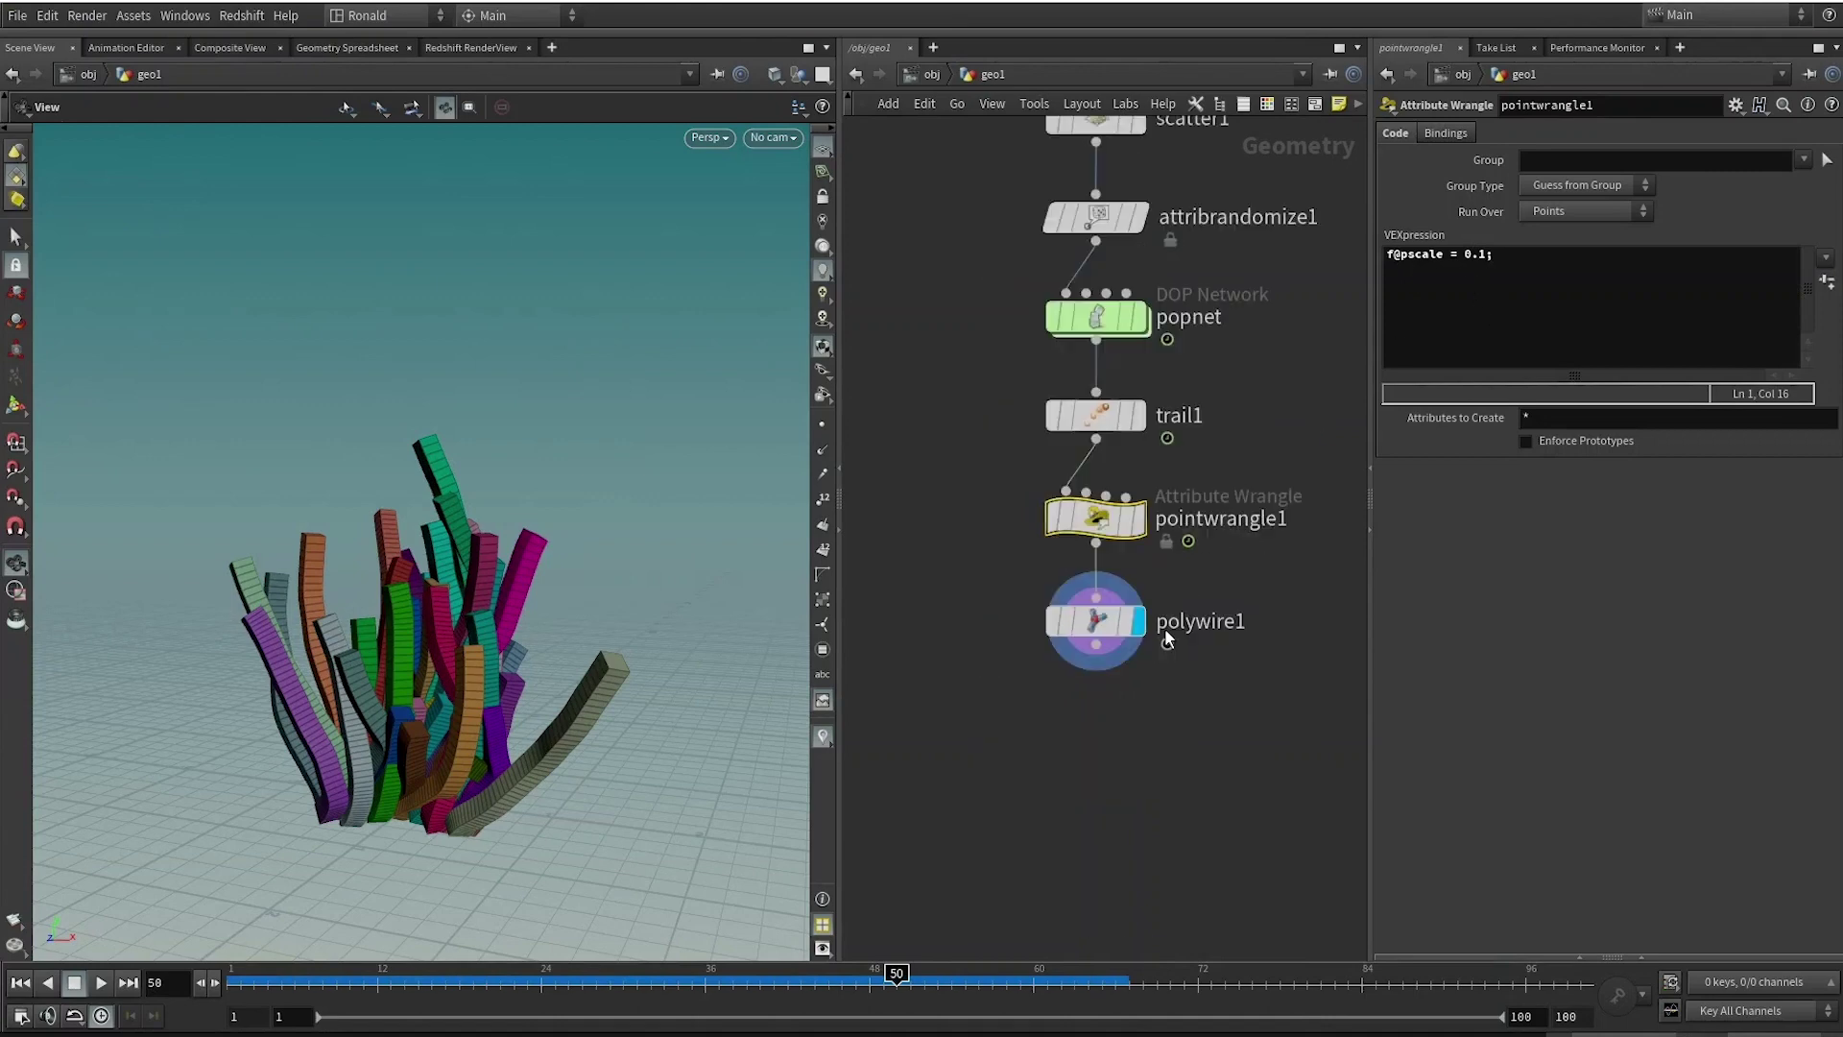
Move pointwrangle1 and polywire1 down and place a new resample1 node beside the chain.
left_click(1094, 605, "shift")
left_click_drag(1098, 591, 1099, 697)
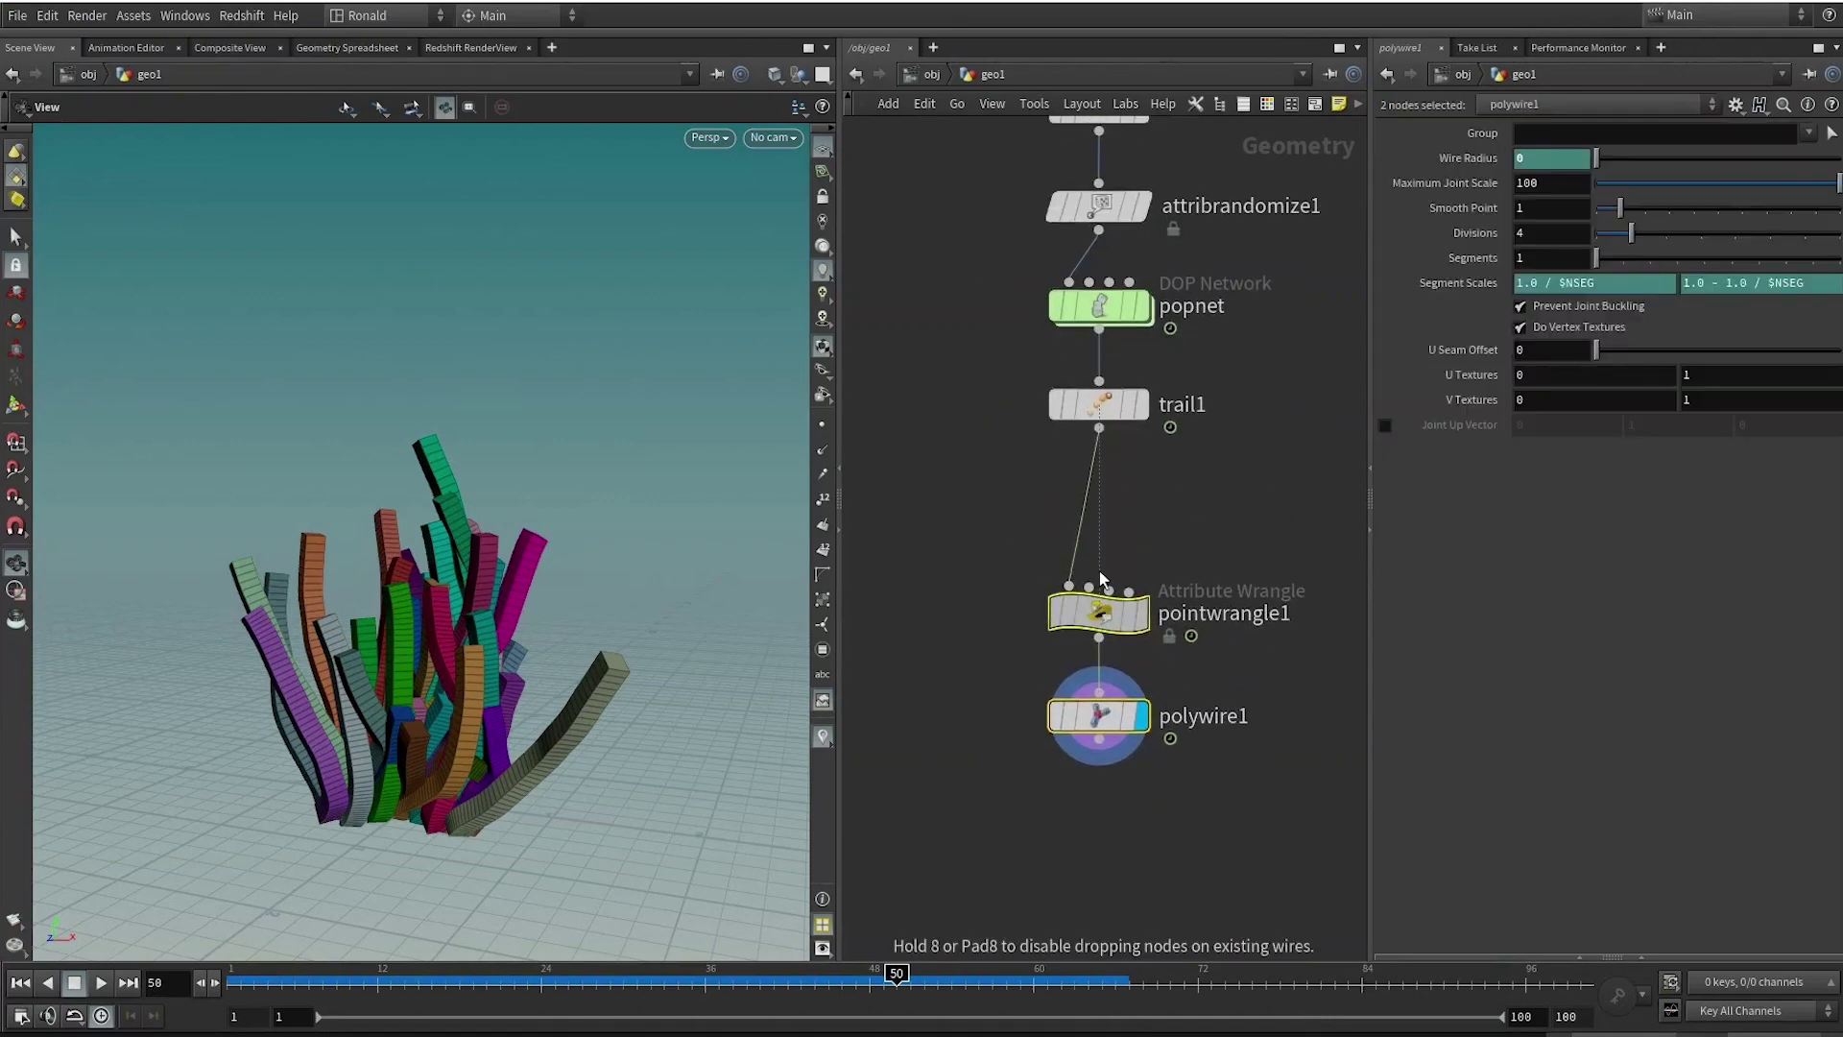
left_click(1209, 540)
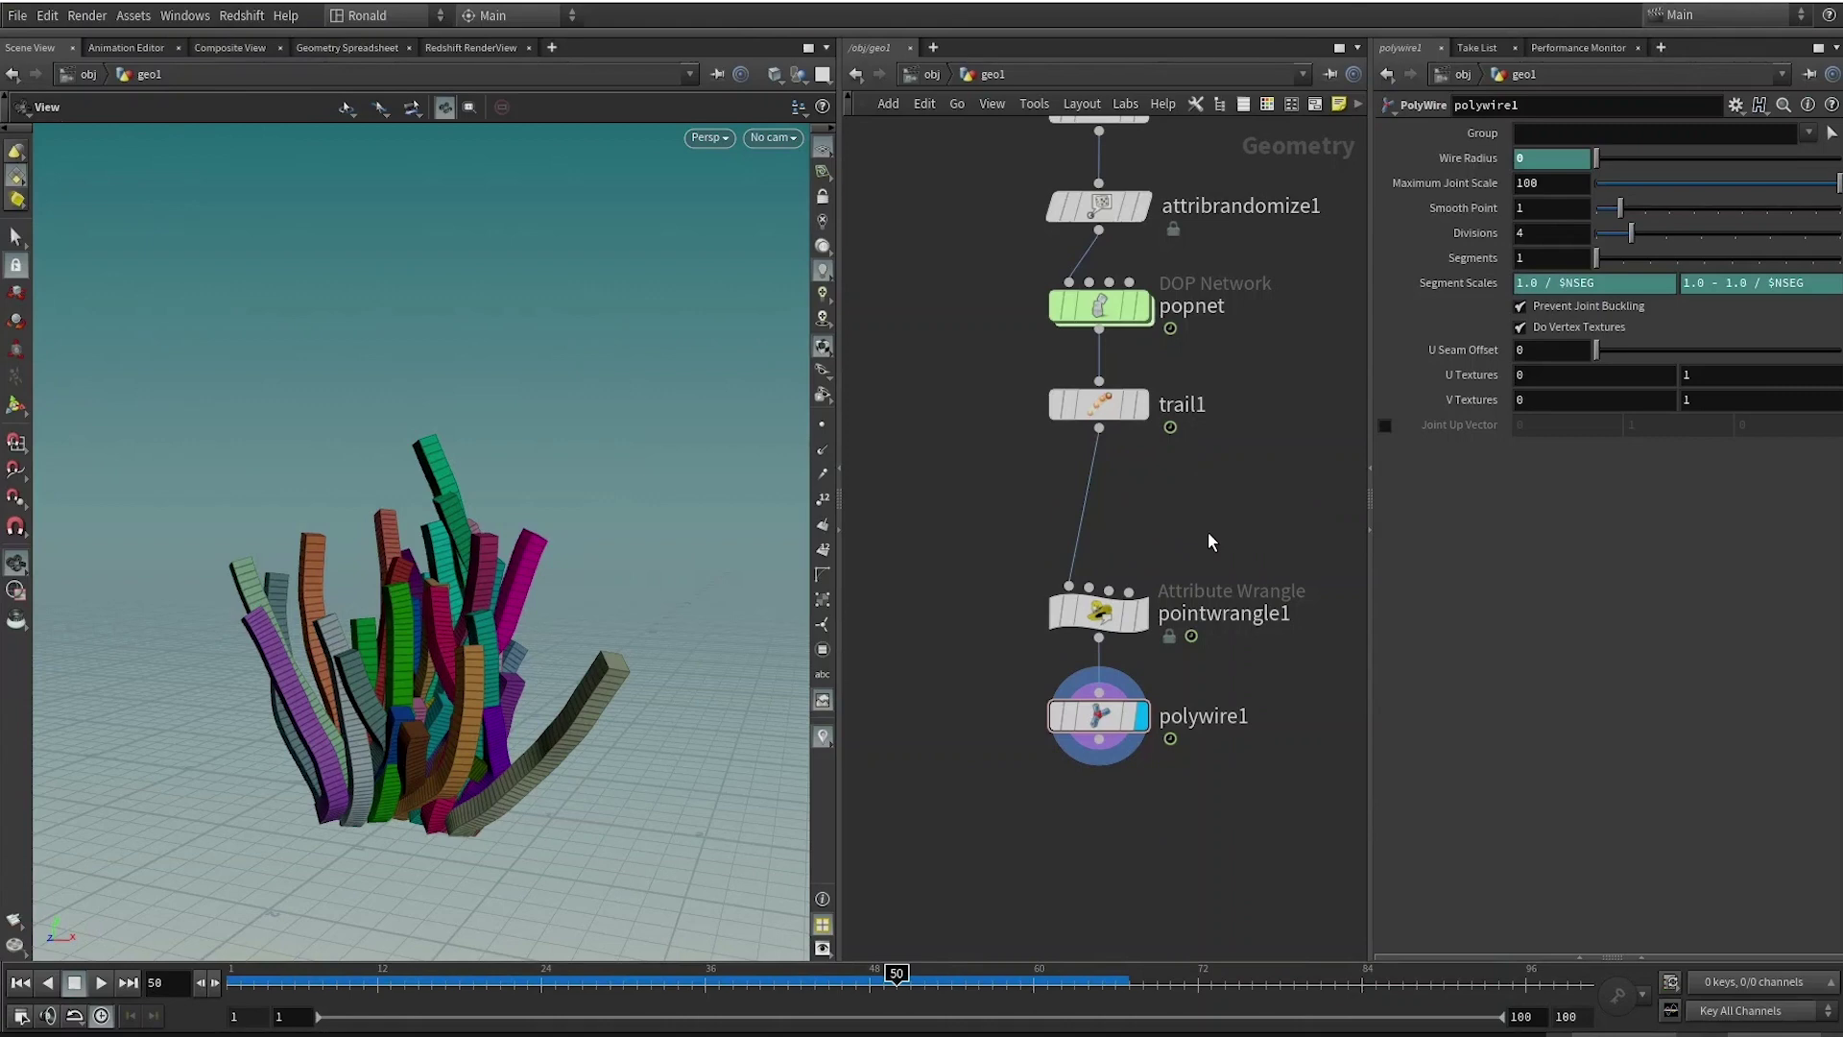
key("Tab")
type("resample")
key("Return")
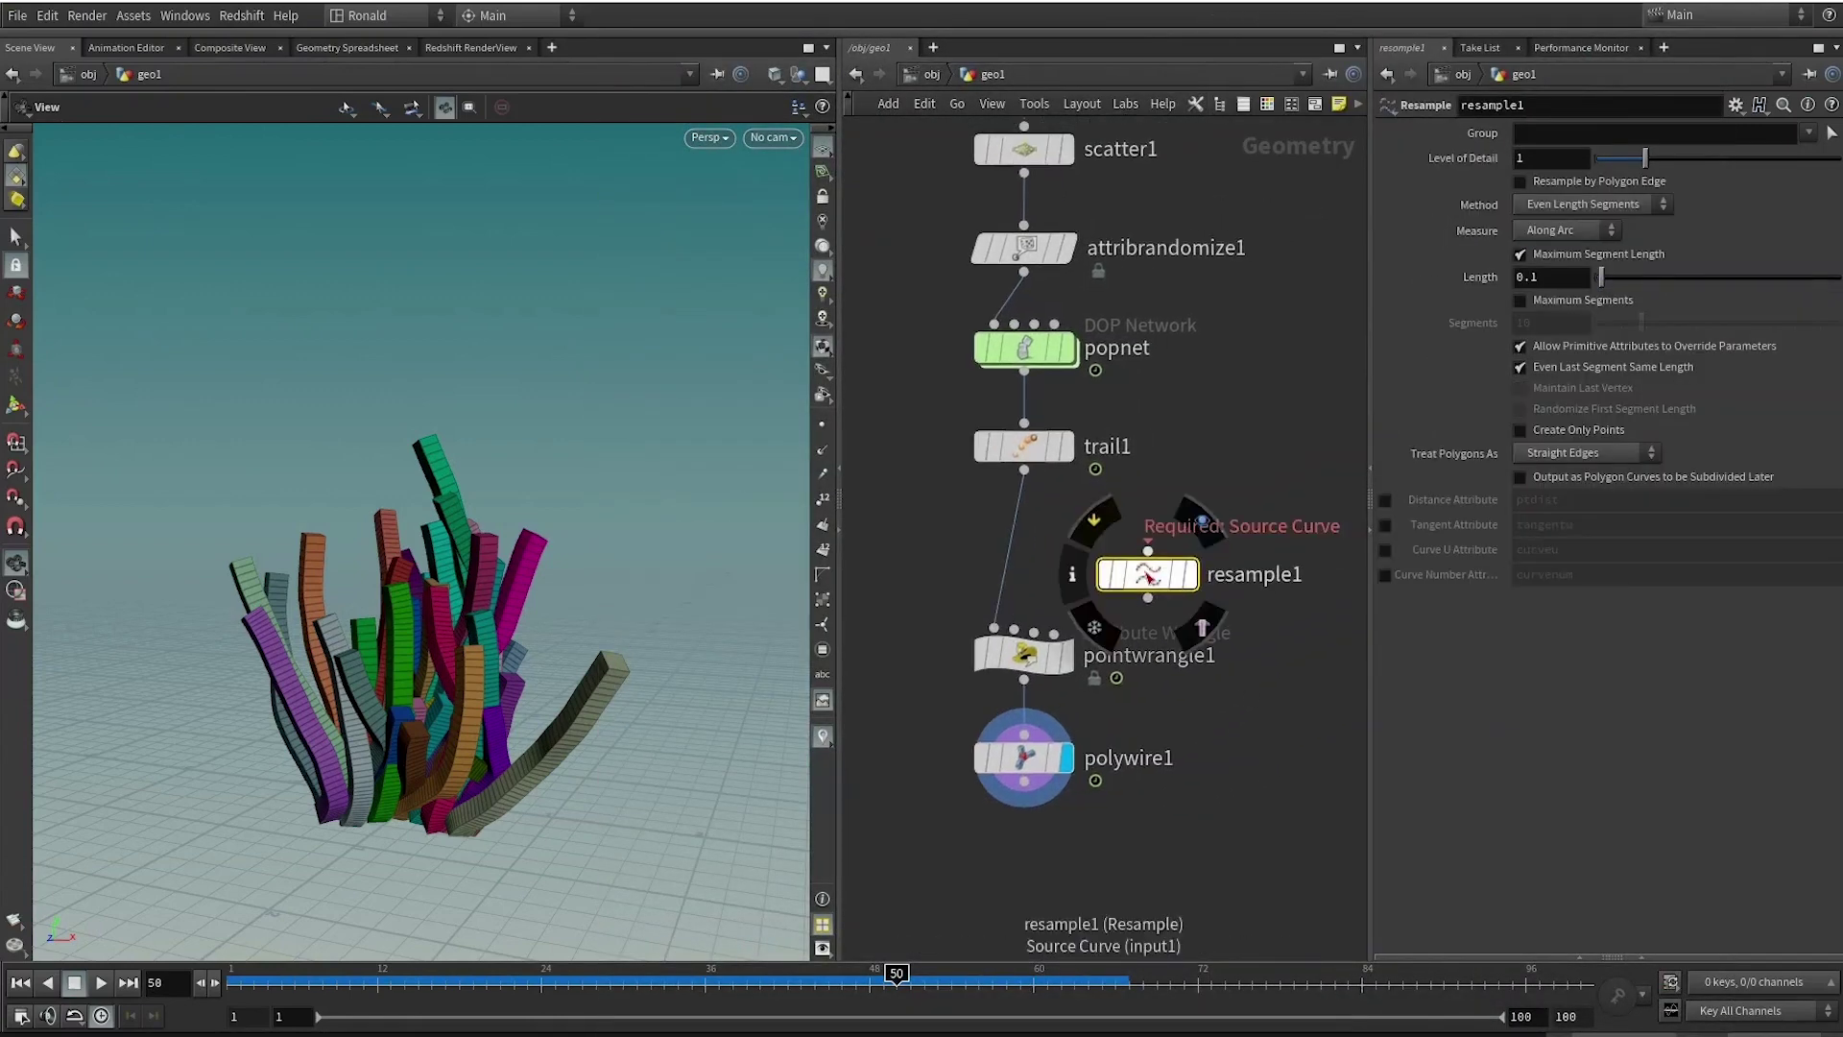
left_click(1136, 531)
left_click(1136, 553)
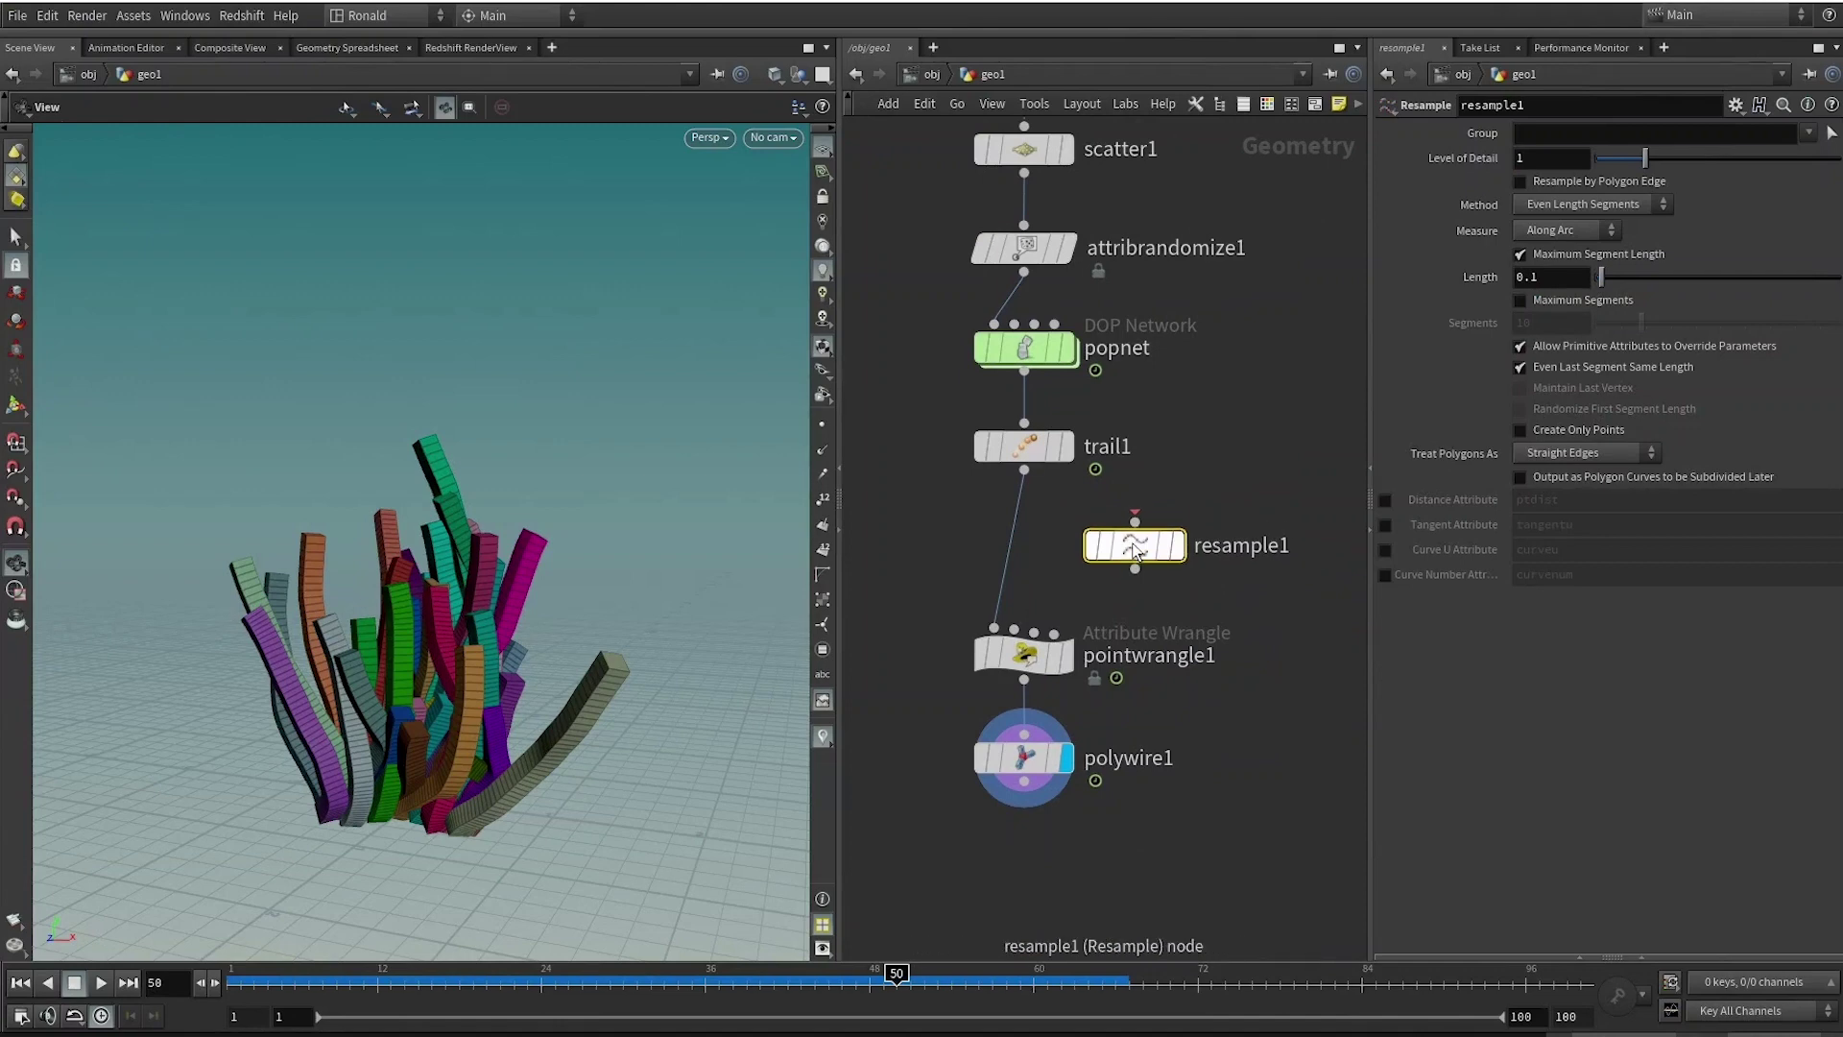
mouse_move(1140, 554)
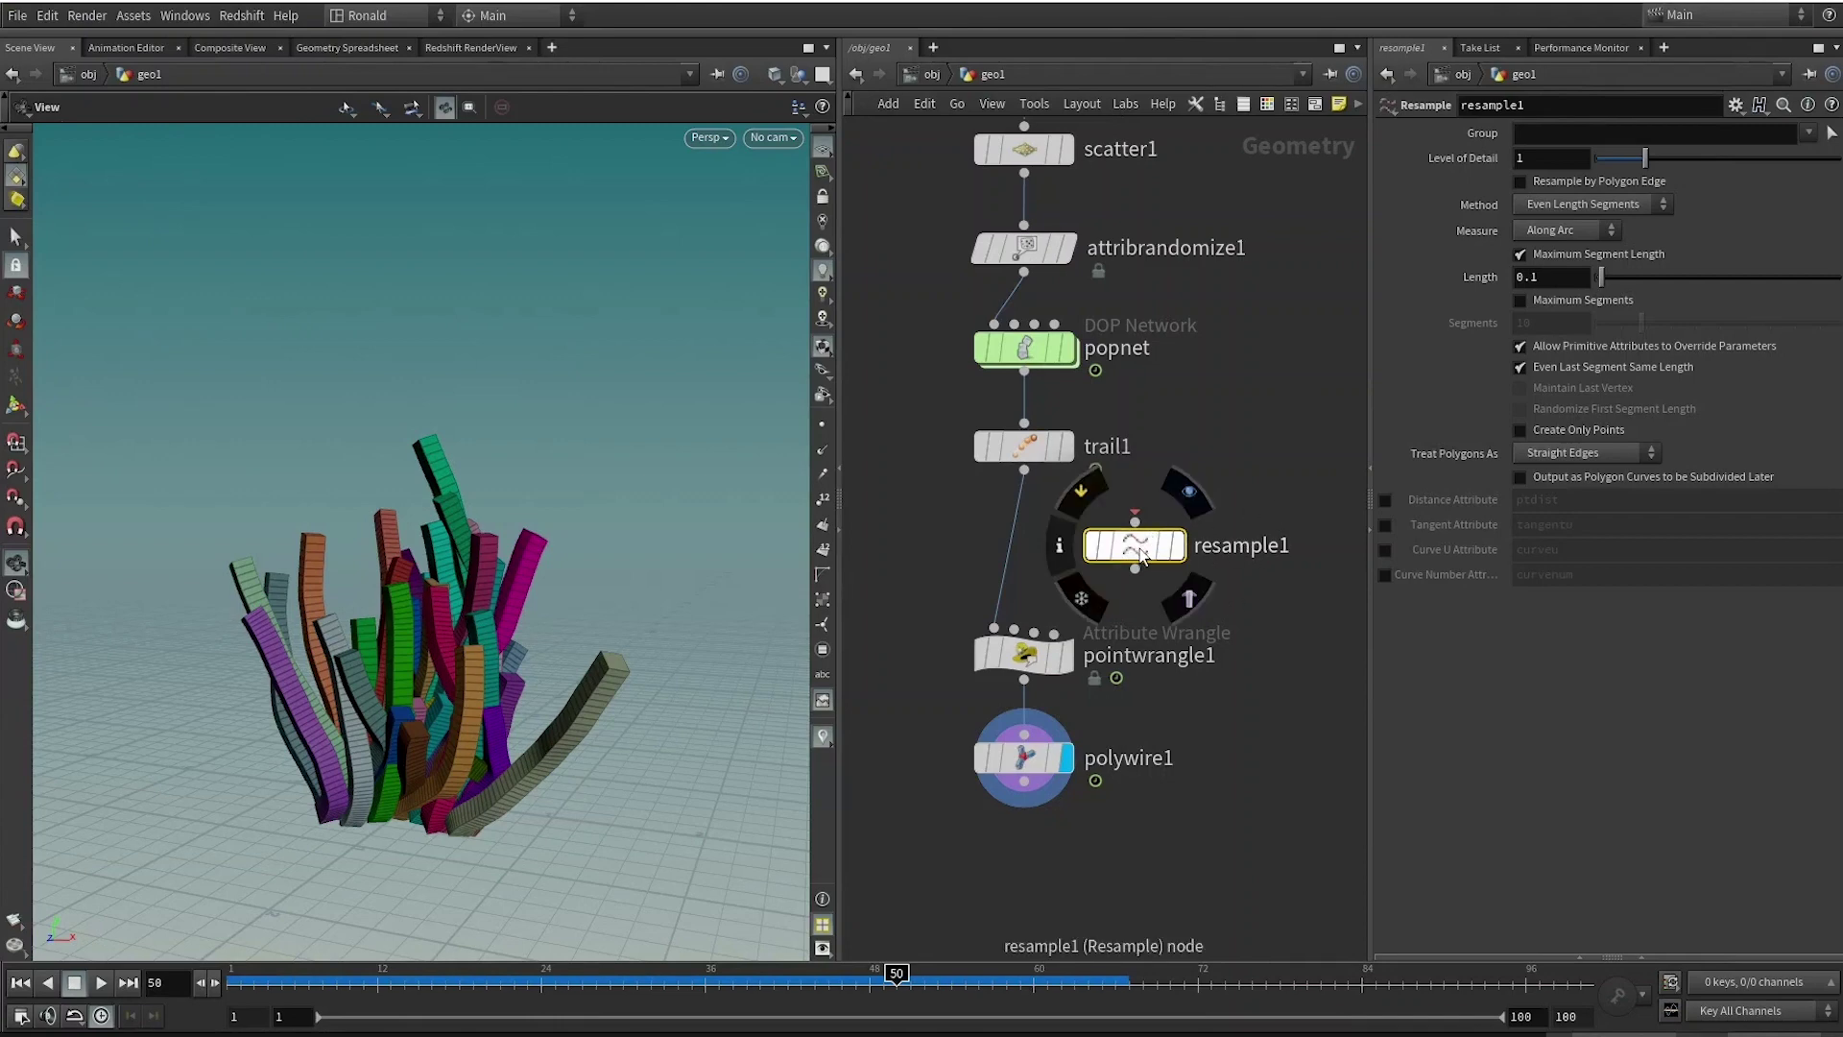
left_click_drag(1148, 551, 1167, 559)
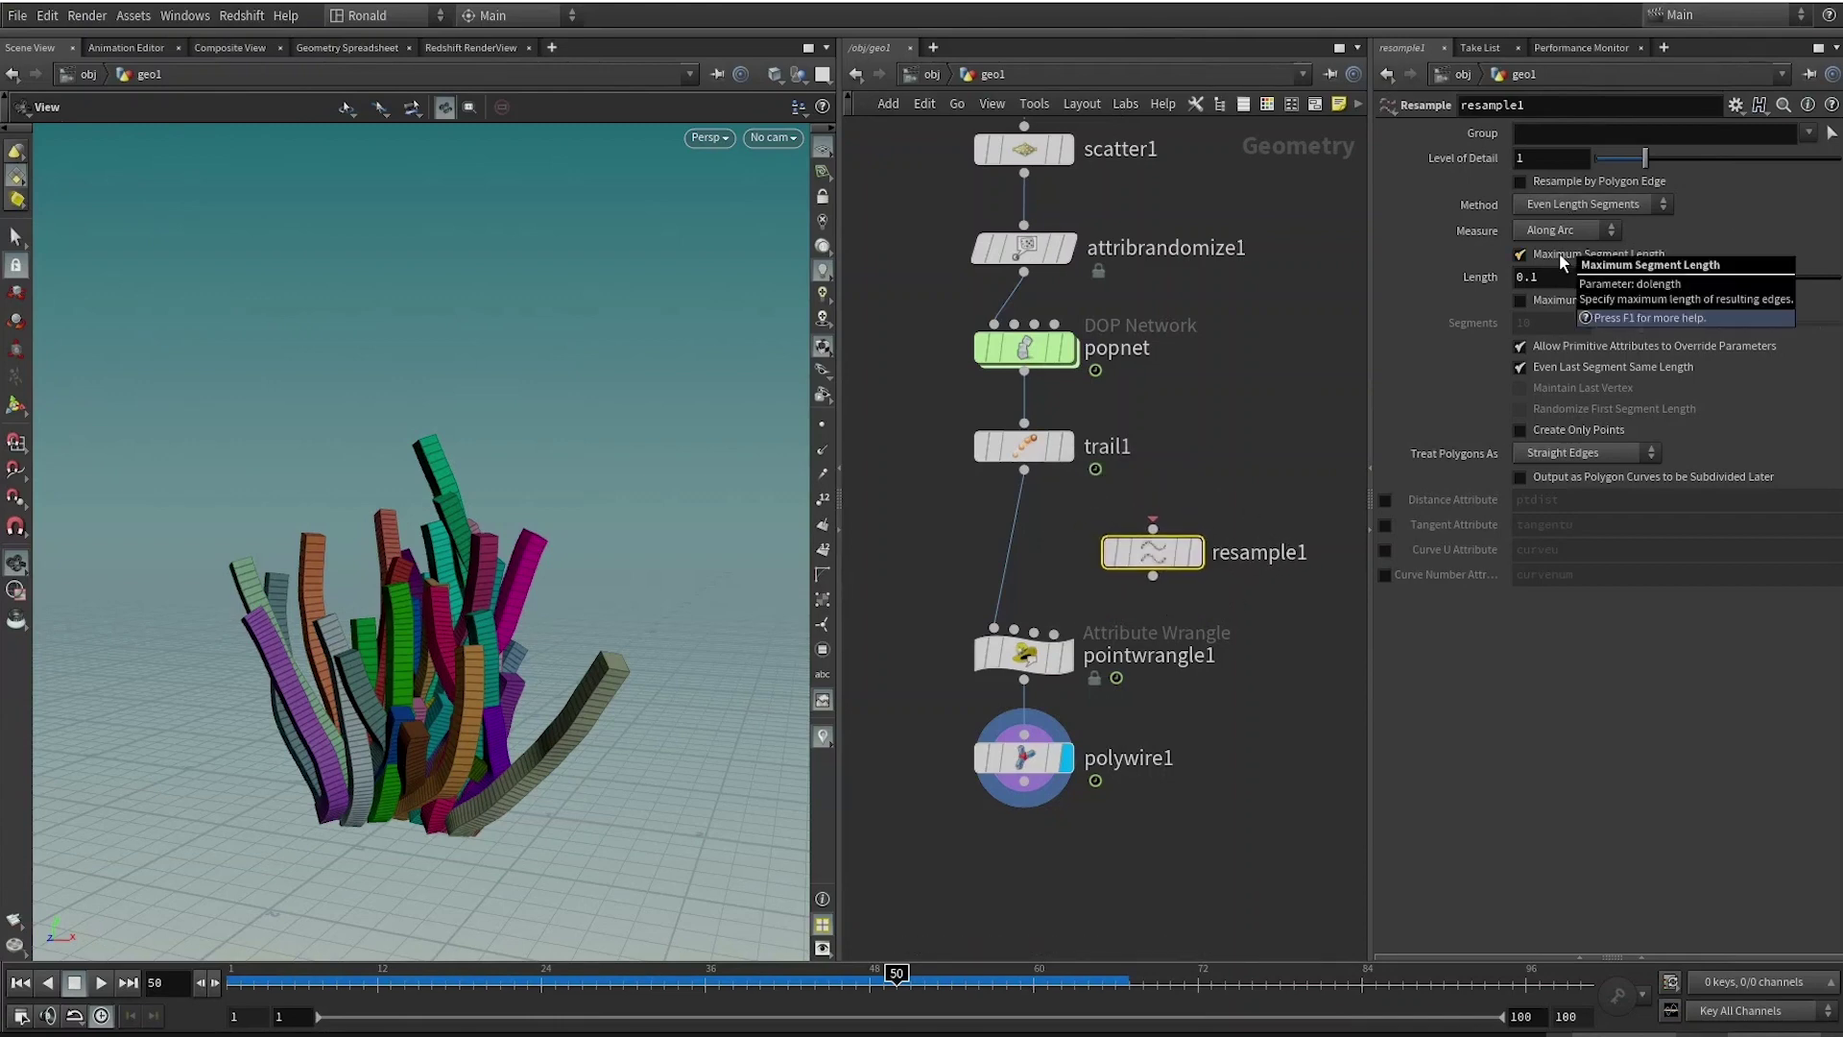
Wire trail1 into displayed resample1, turn off Maximum Segment Length and enable the curveu attribute.
left_click_drag(1024, 470, 1174, 542)
left_click(1066, 446)
left_click(1024, 445)
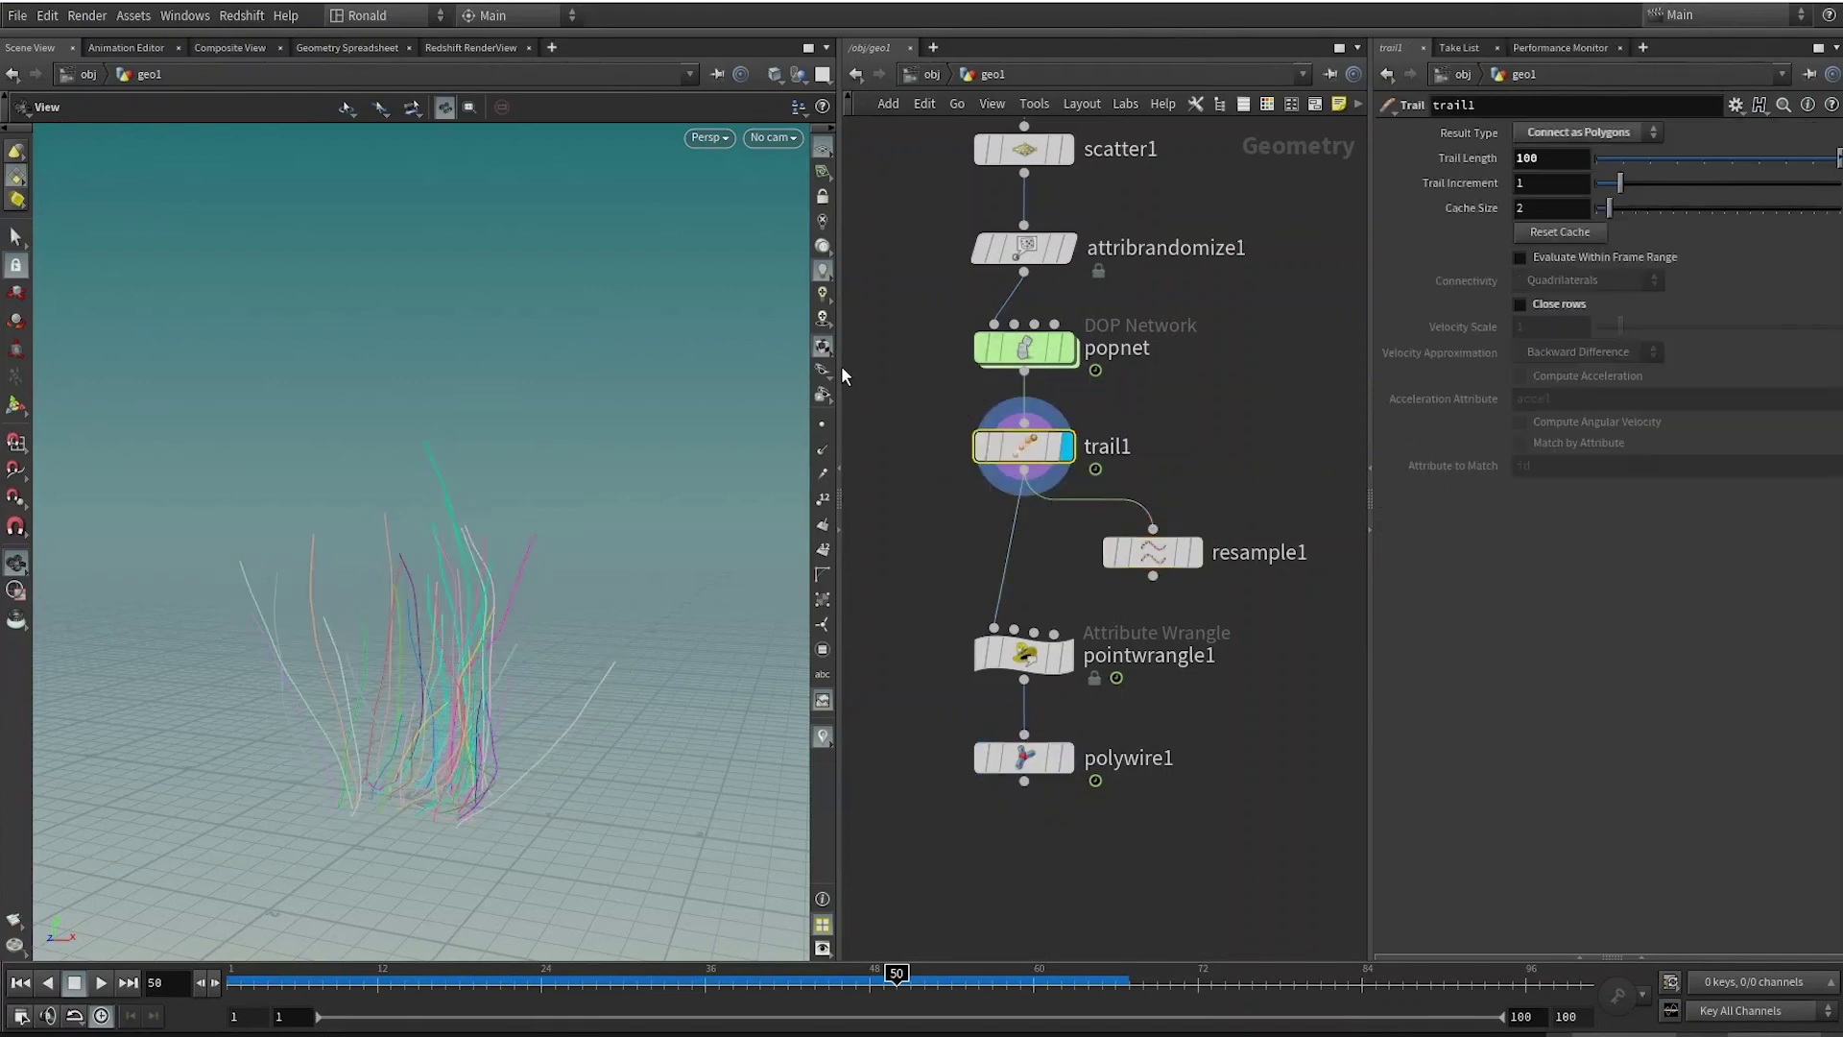
left_click(822, 423)
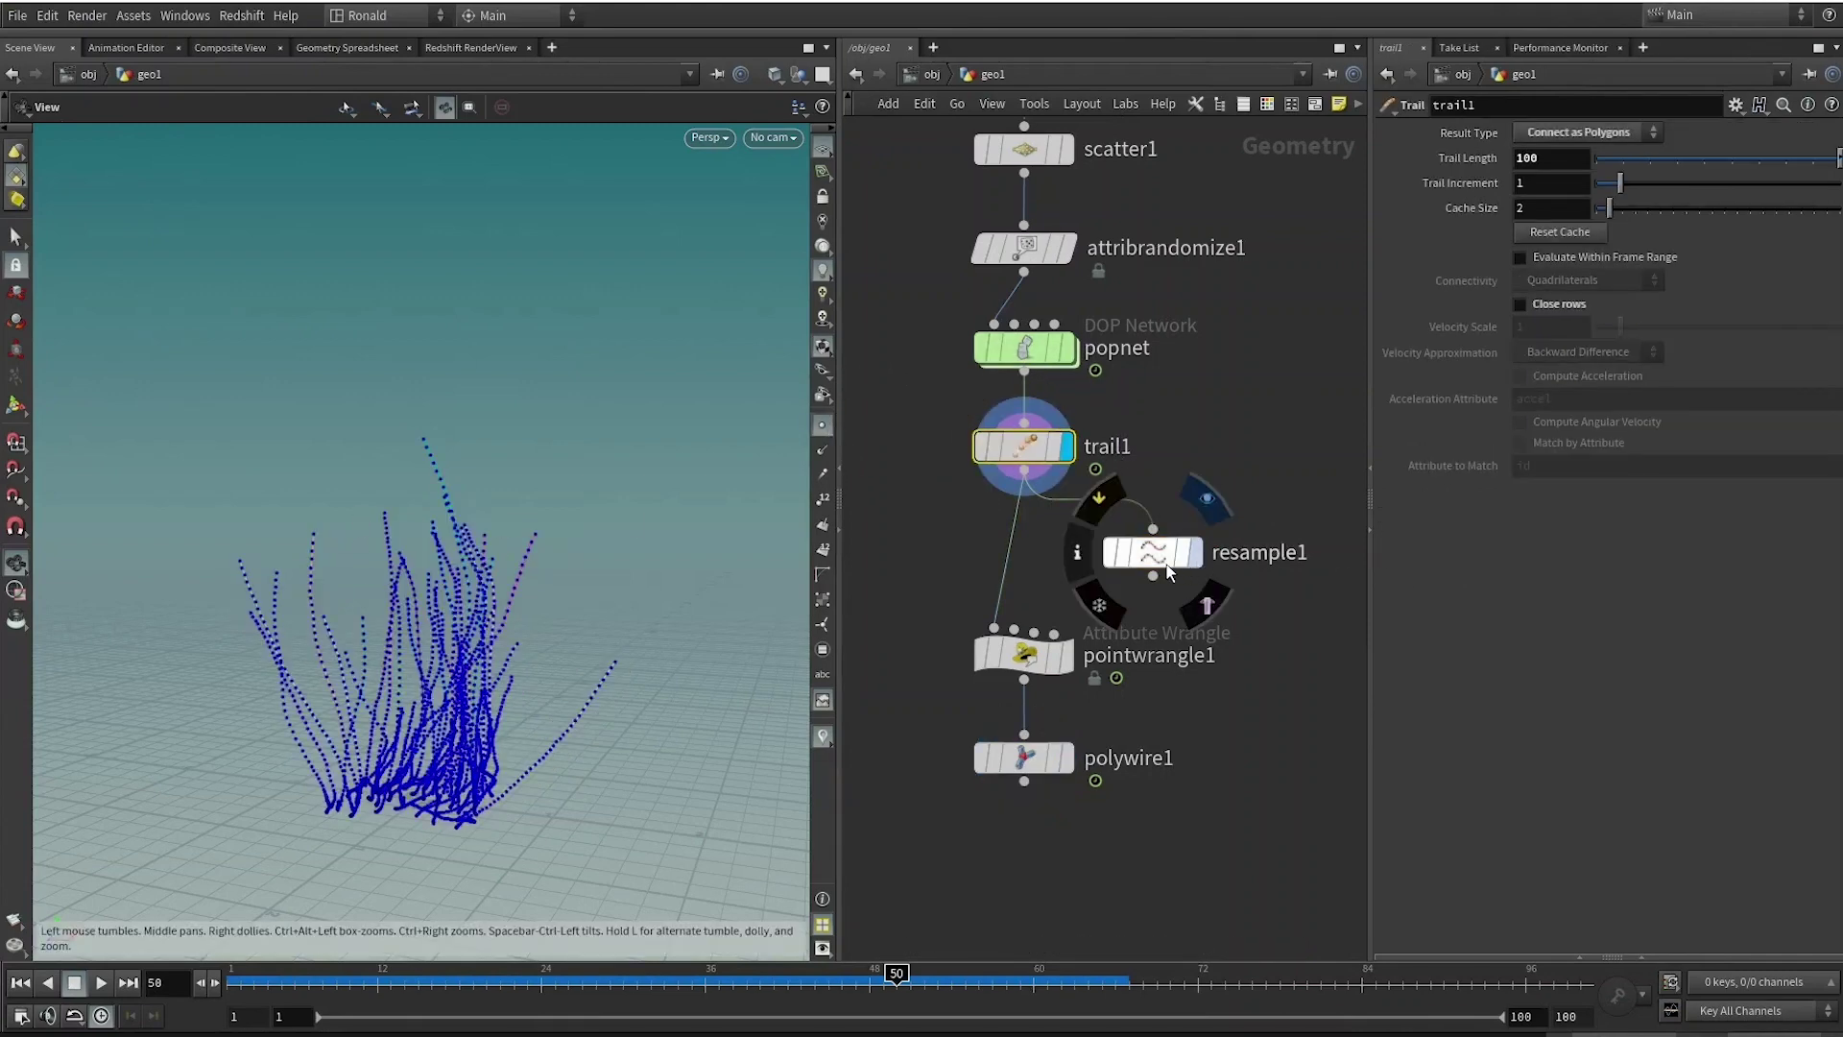
left_click(1195, 552)
left_click(1153, 552)
left_click_drag(1616, 279, 1607, 292)
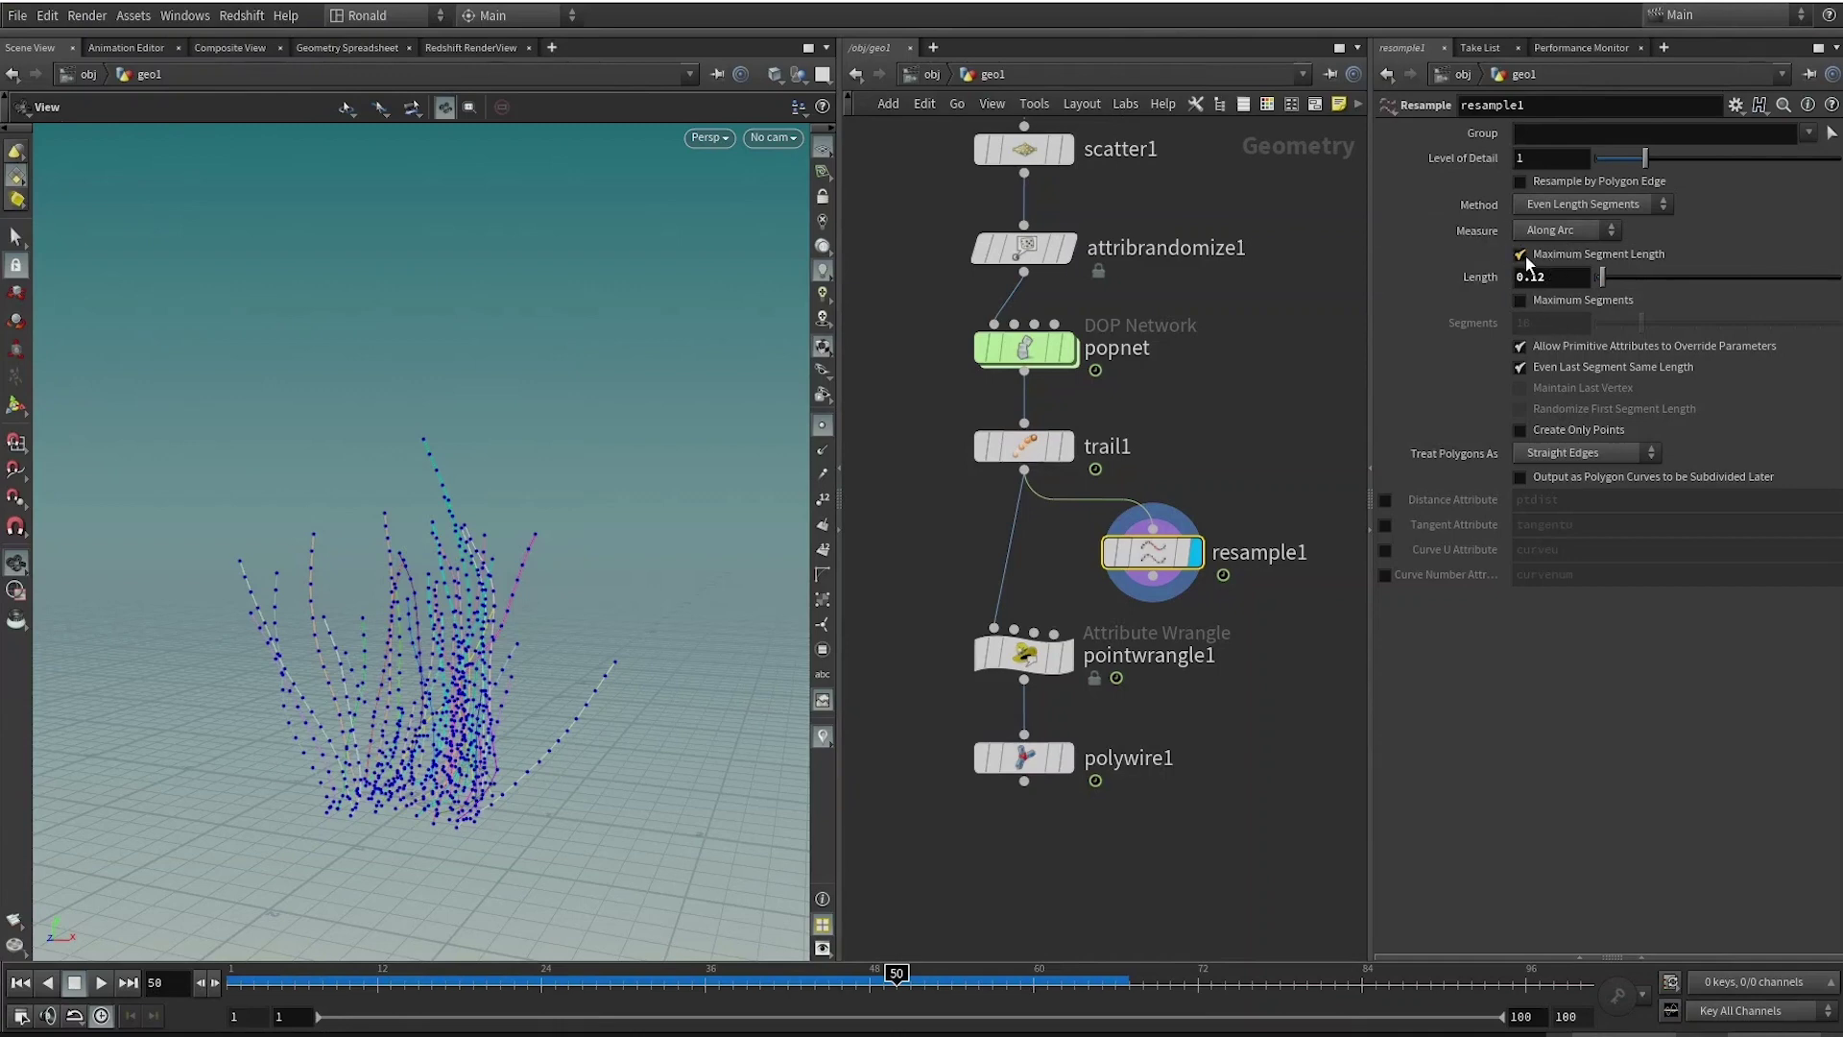
left_click(1522, 256)
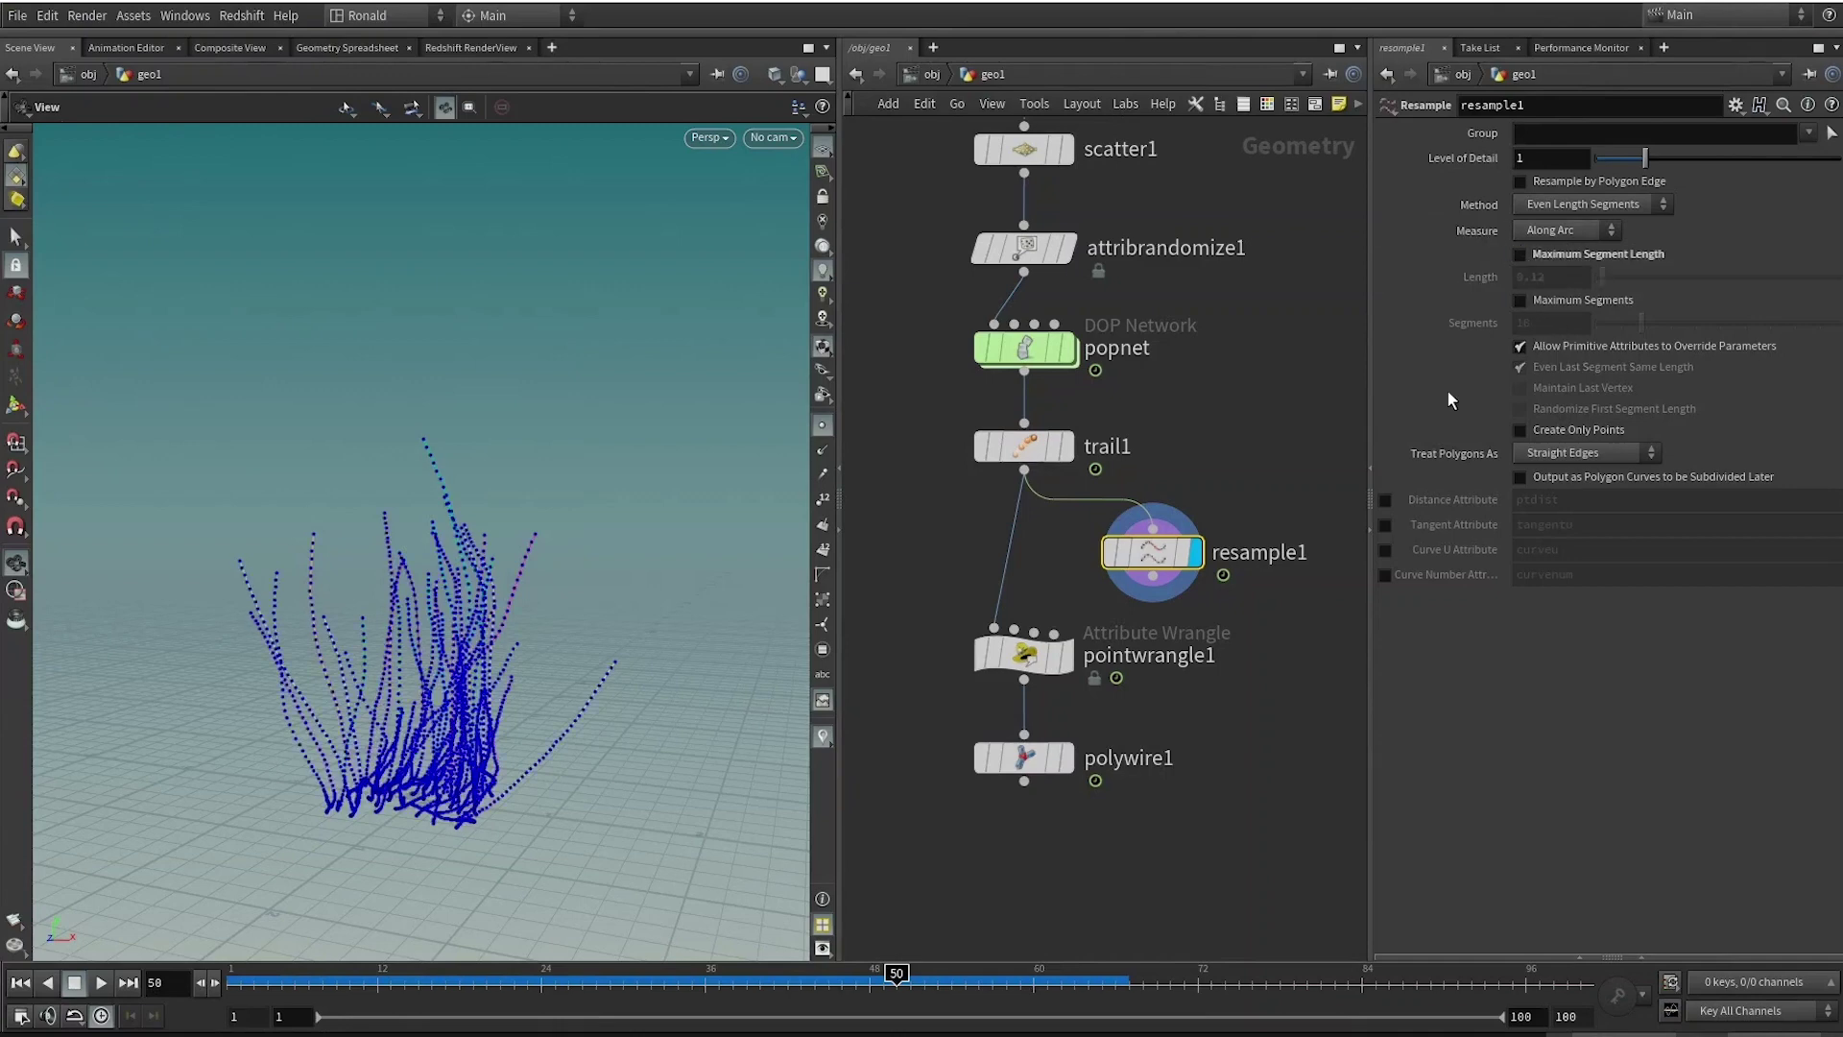
left_click(1385, 550)
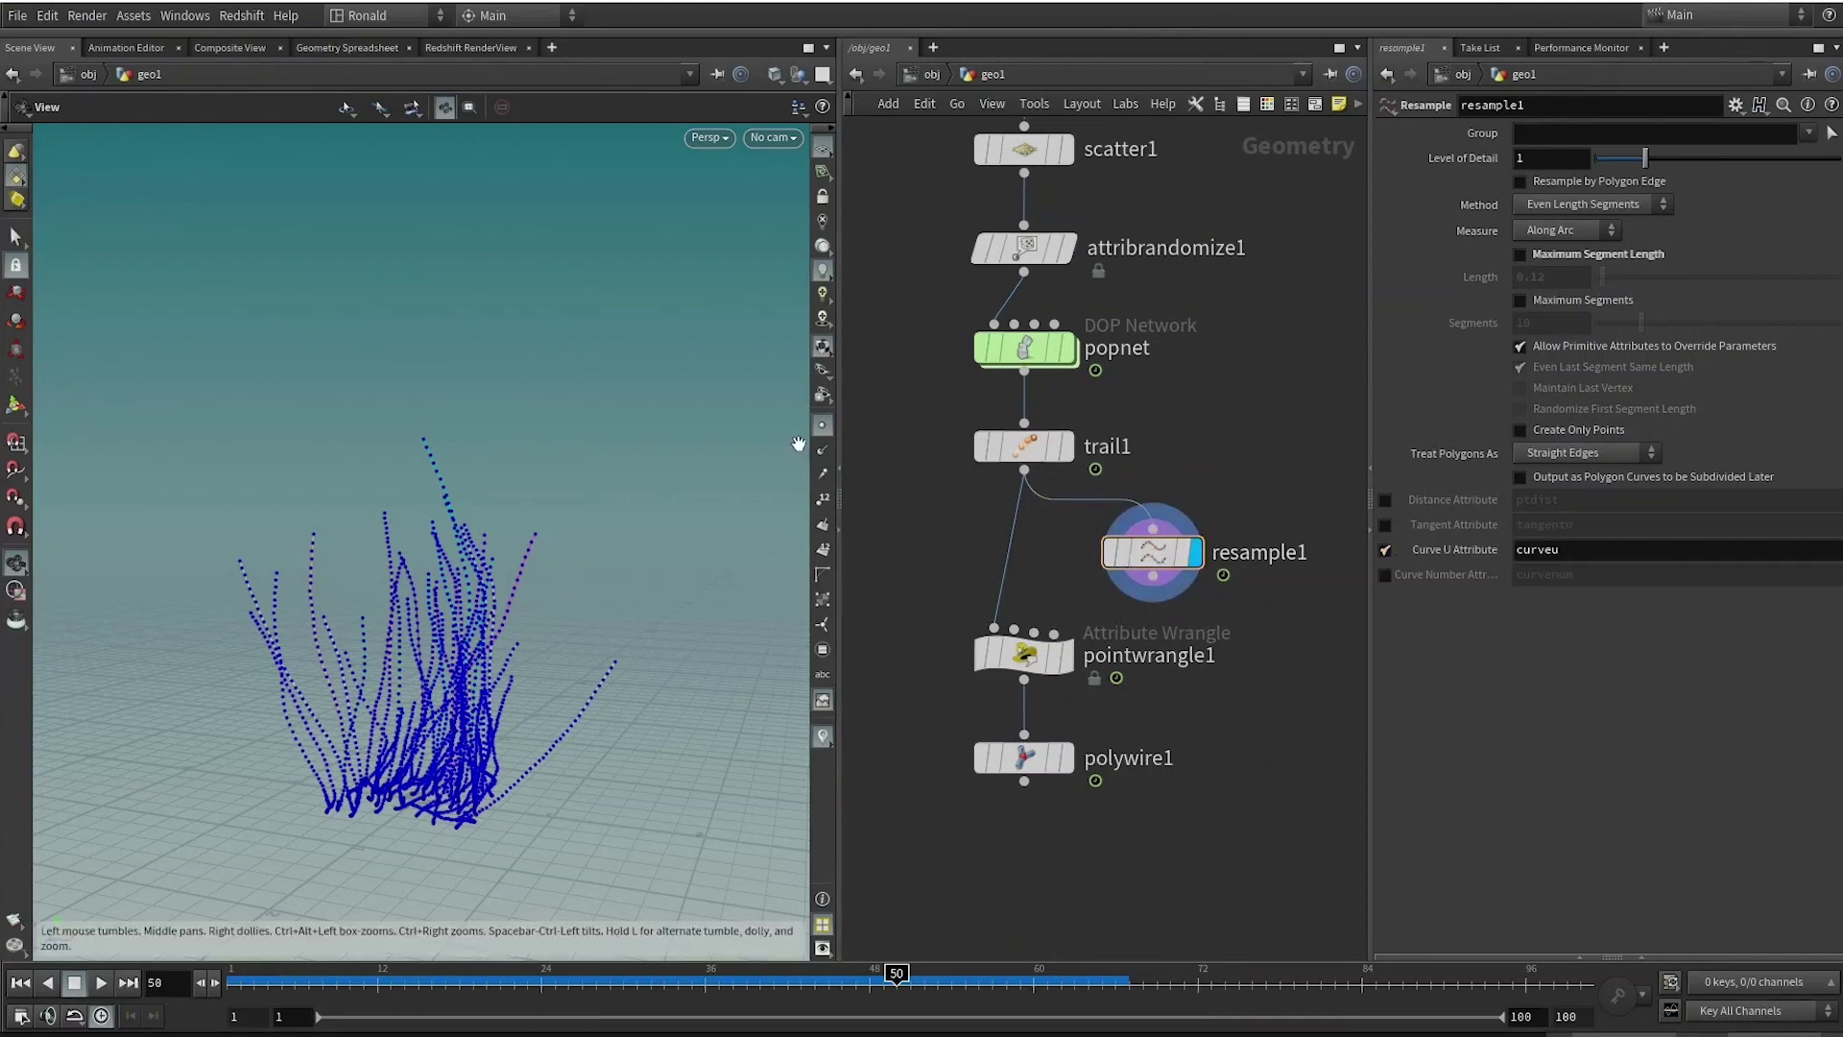
Add a Visualize node on resample1 that colors the curves by the curveu attribute.
middle_click_drag(1157, 567, 1047, 484)
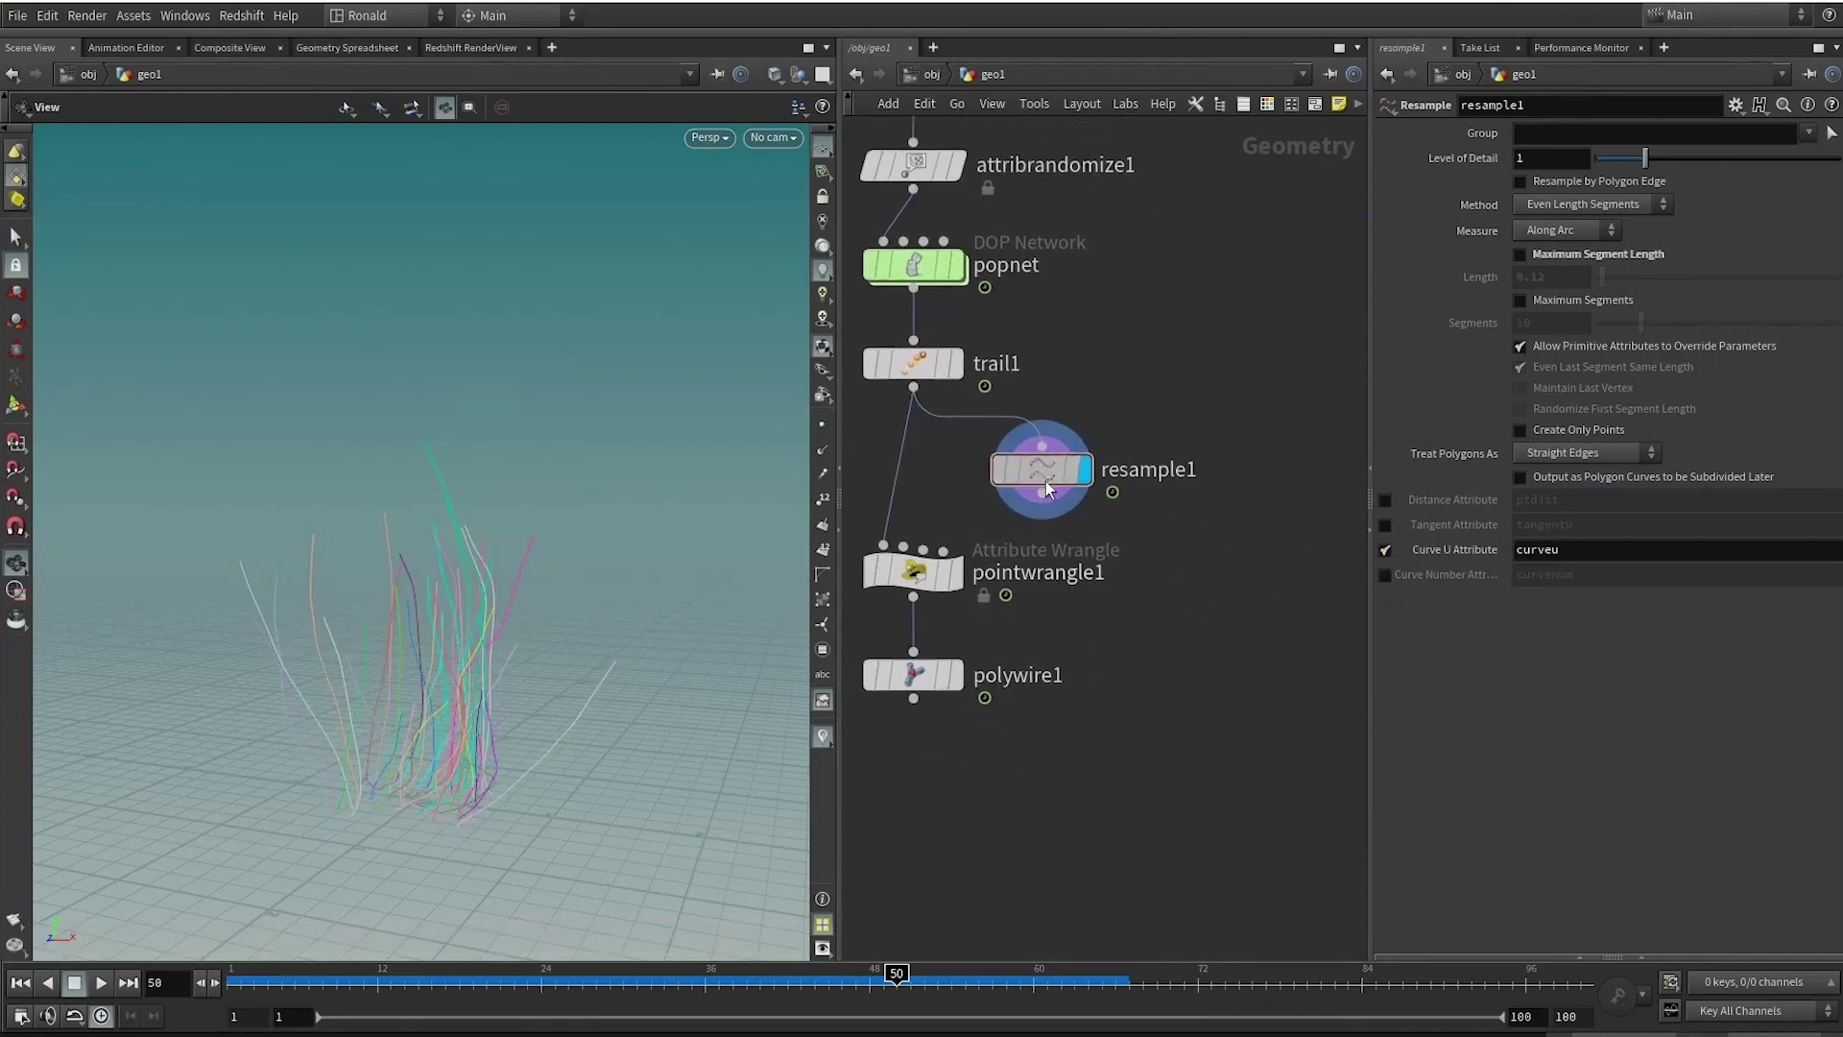
left_click(1090, 400)
left_click(1042, 470)
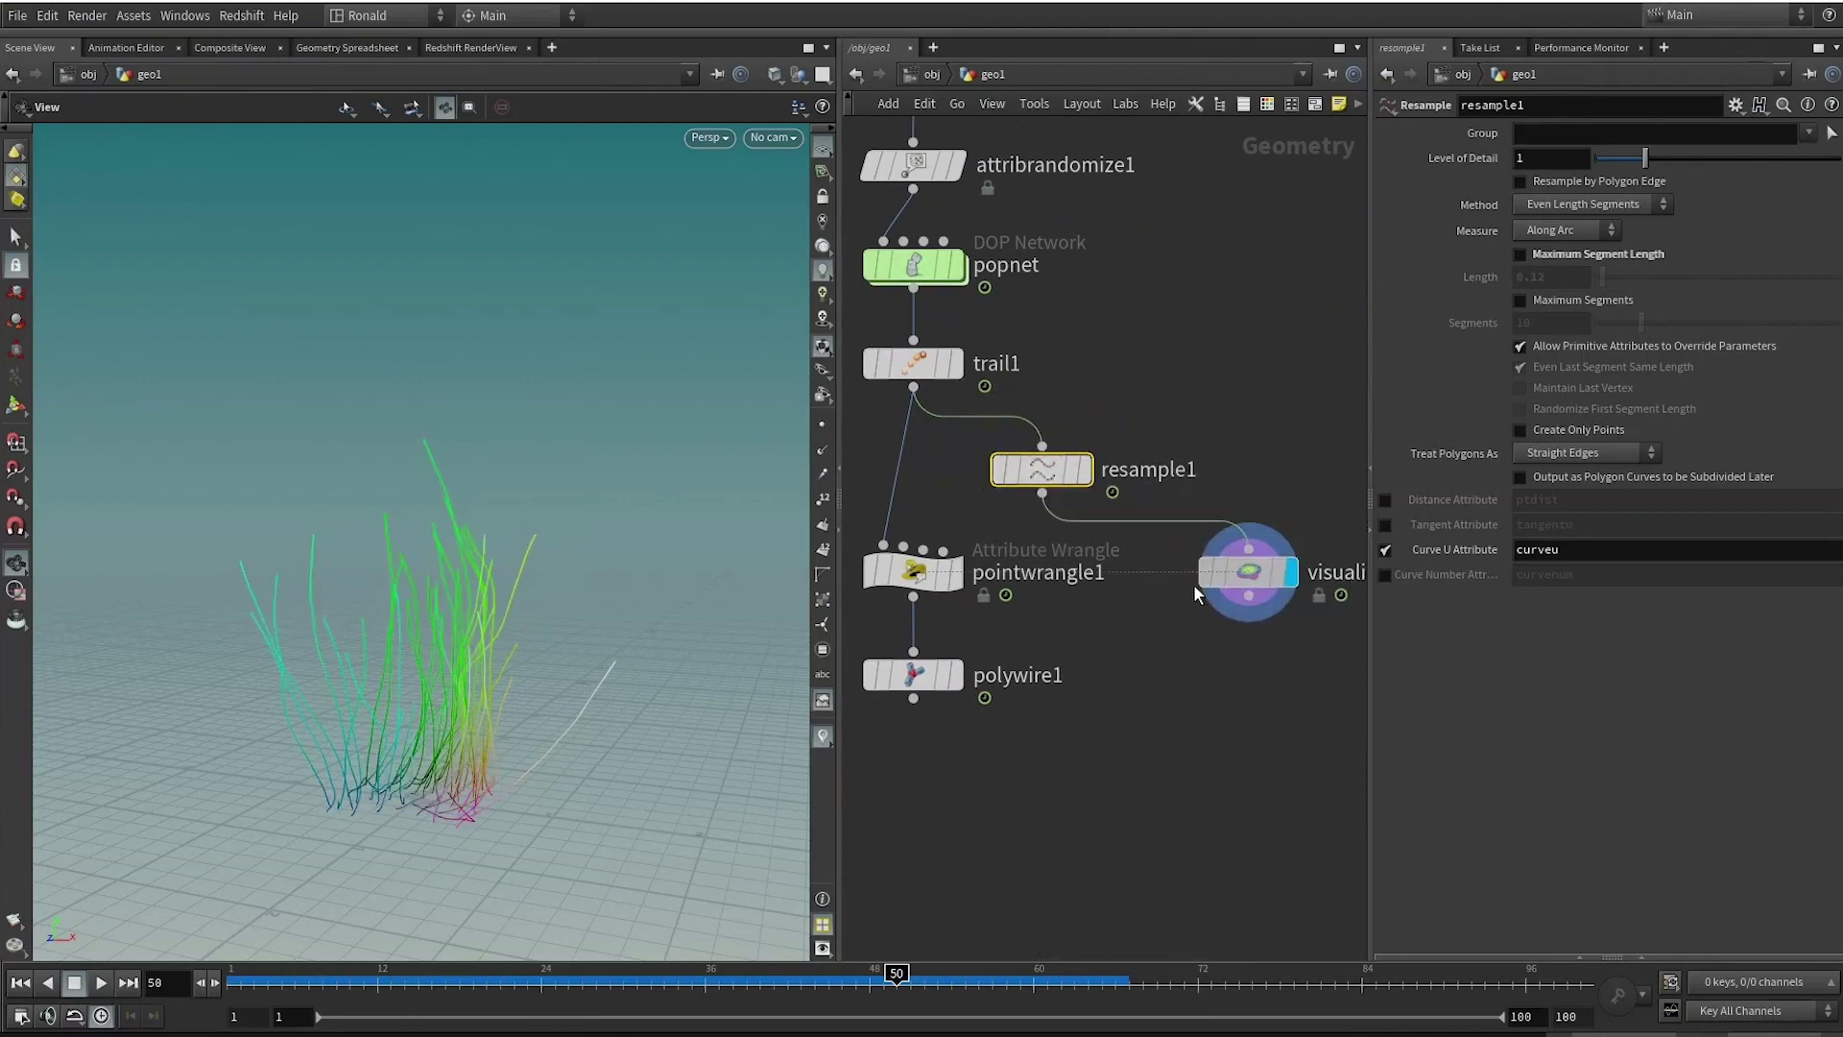
left_click(1193, 582)
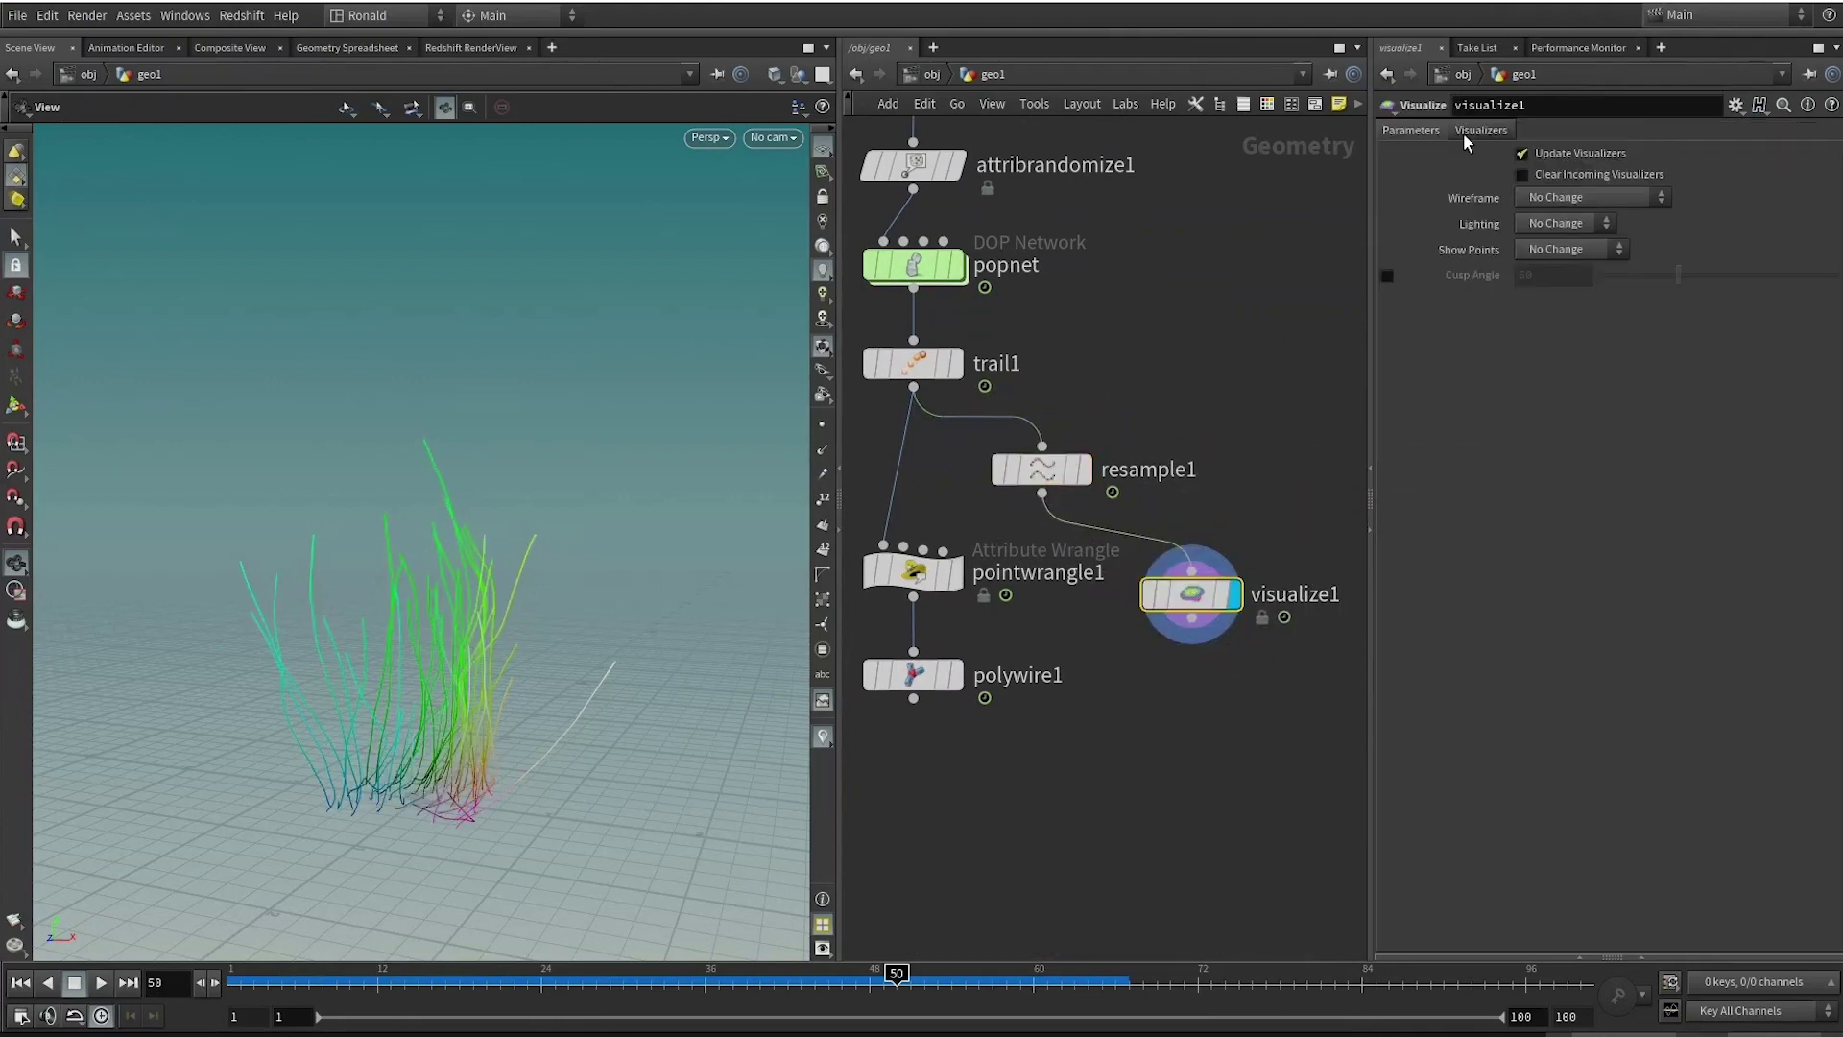
left_click(1464, 129)
type("curveu")
key("Return")
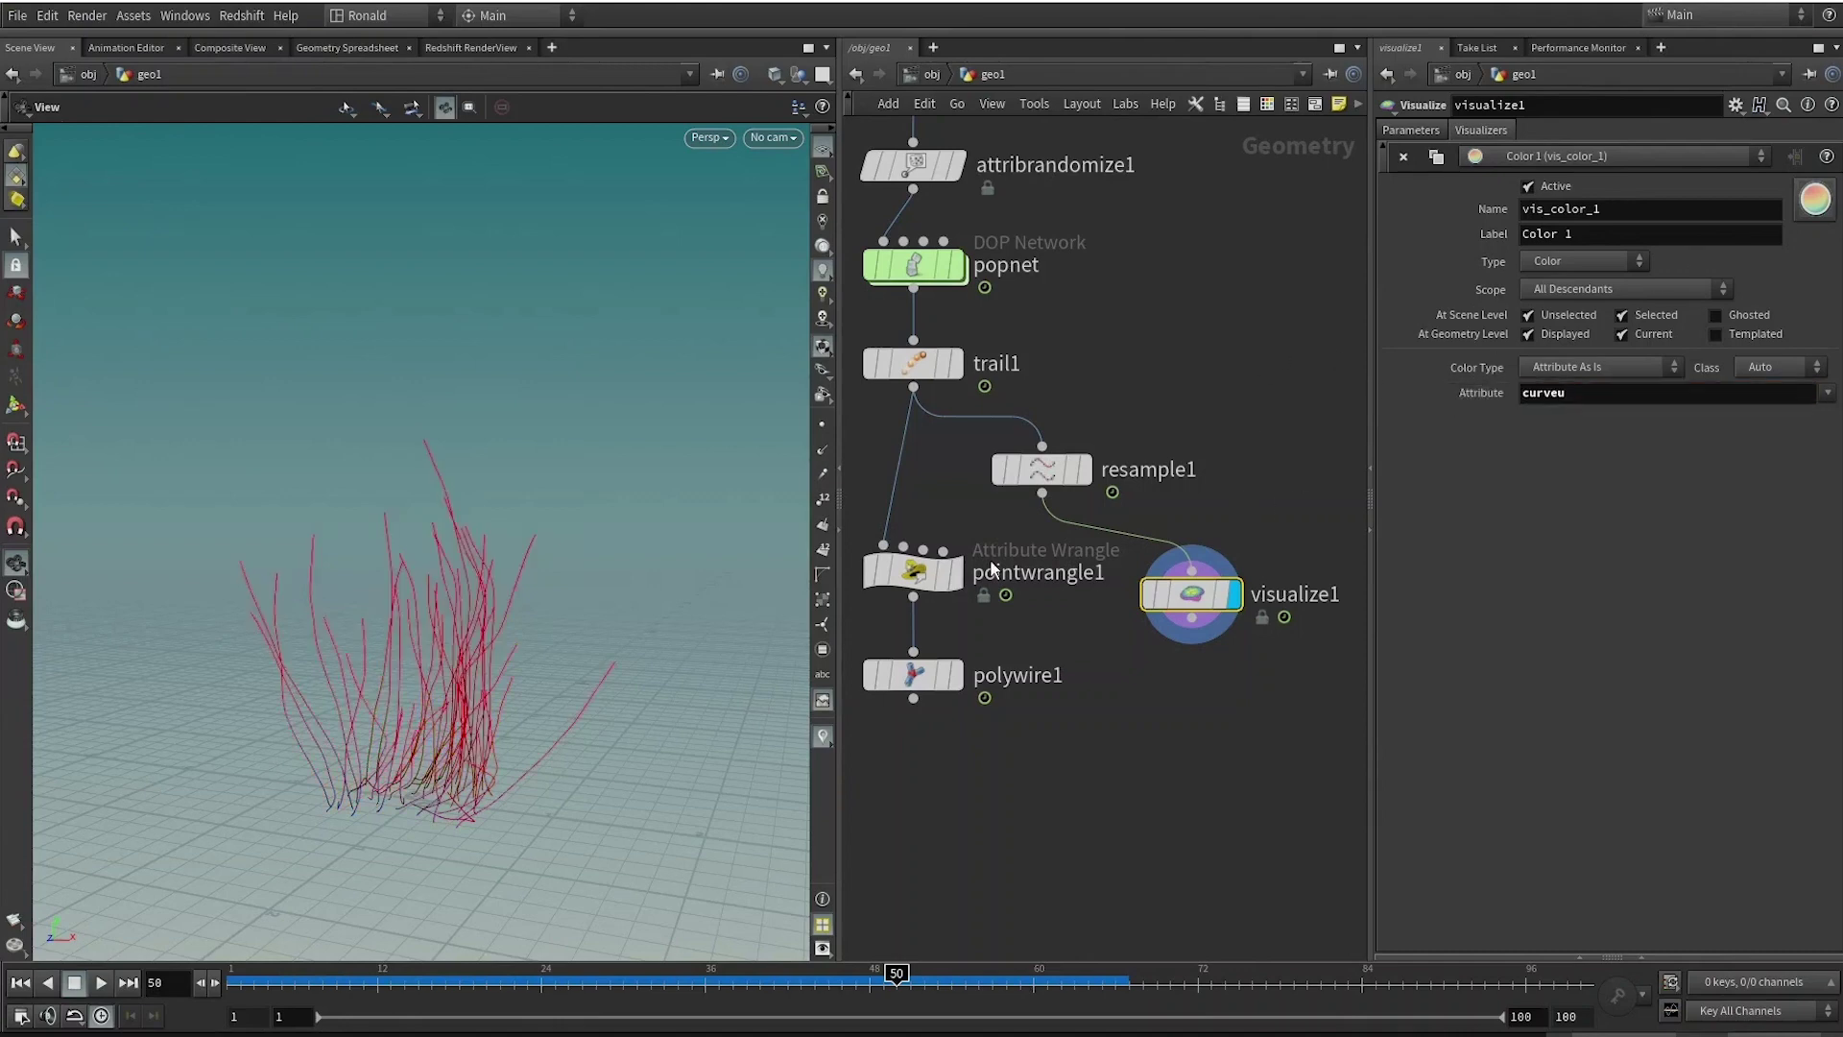
left_click_drag(423, 675, 486, 752)
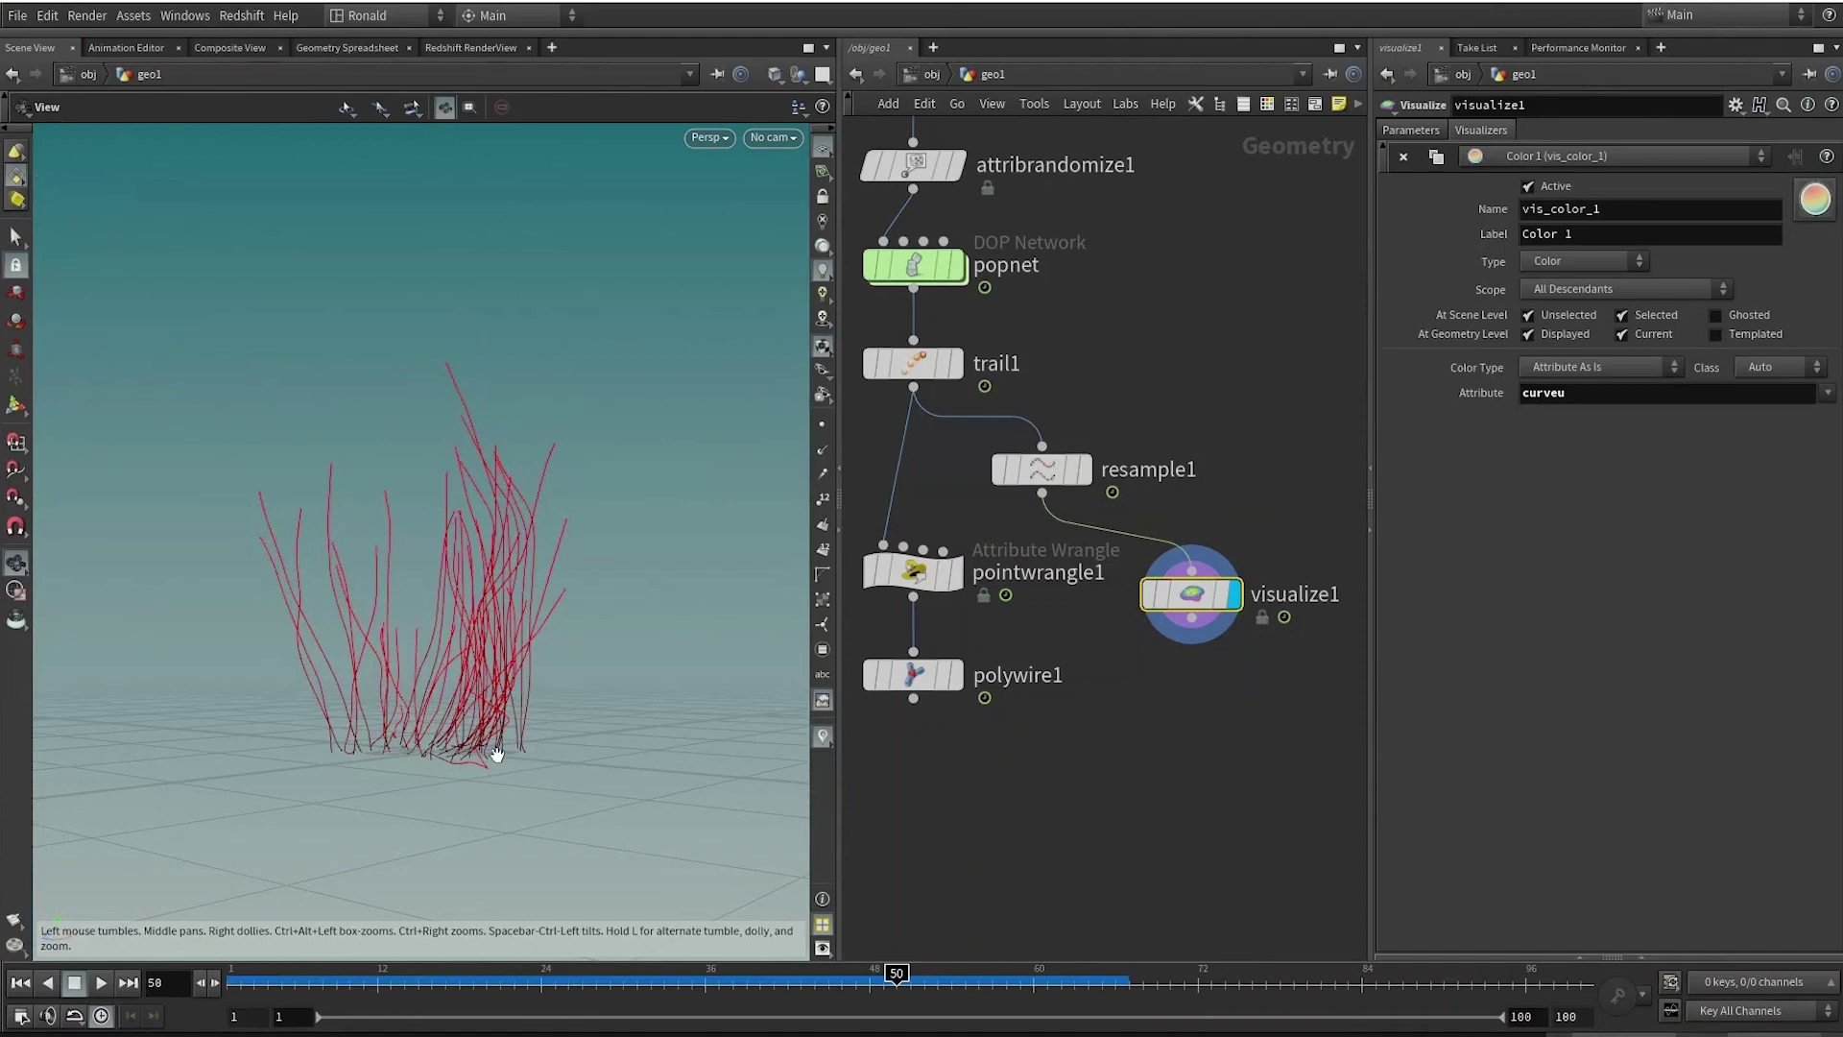
left_click_drag(460, 601, 518, 590)
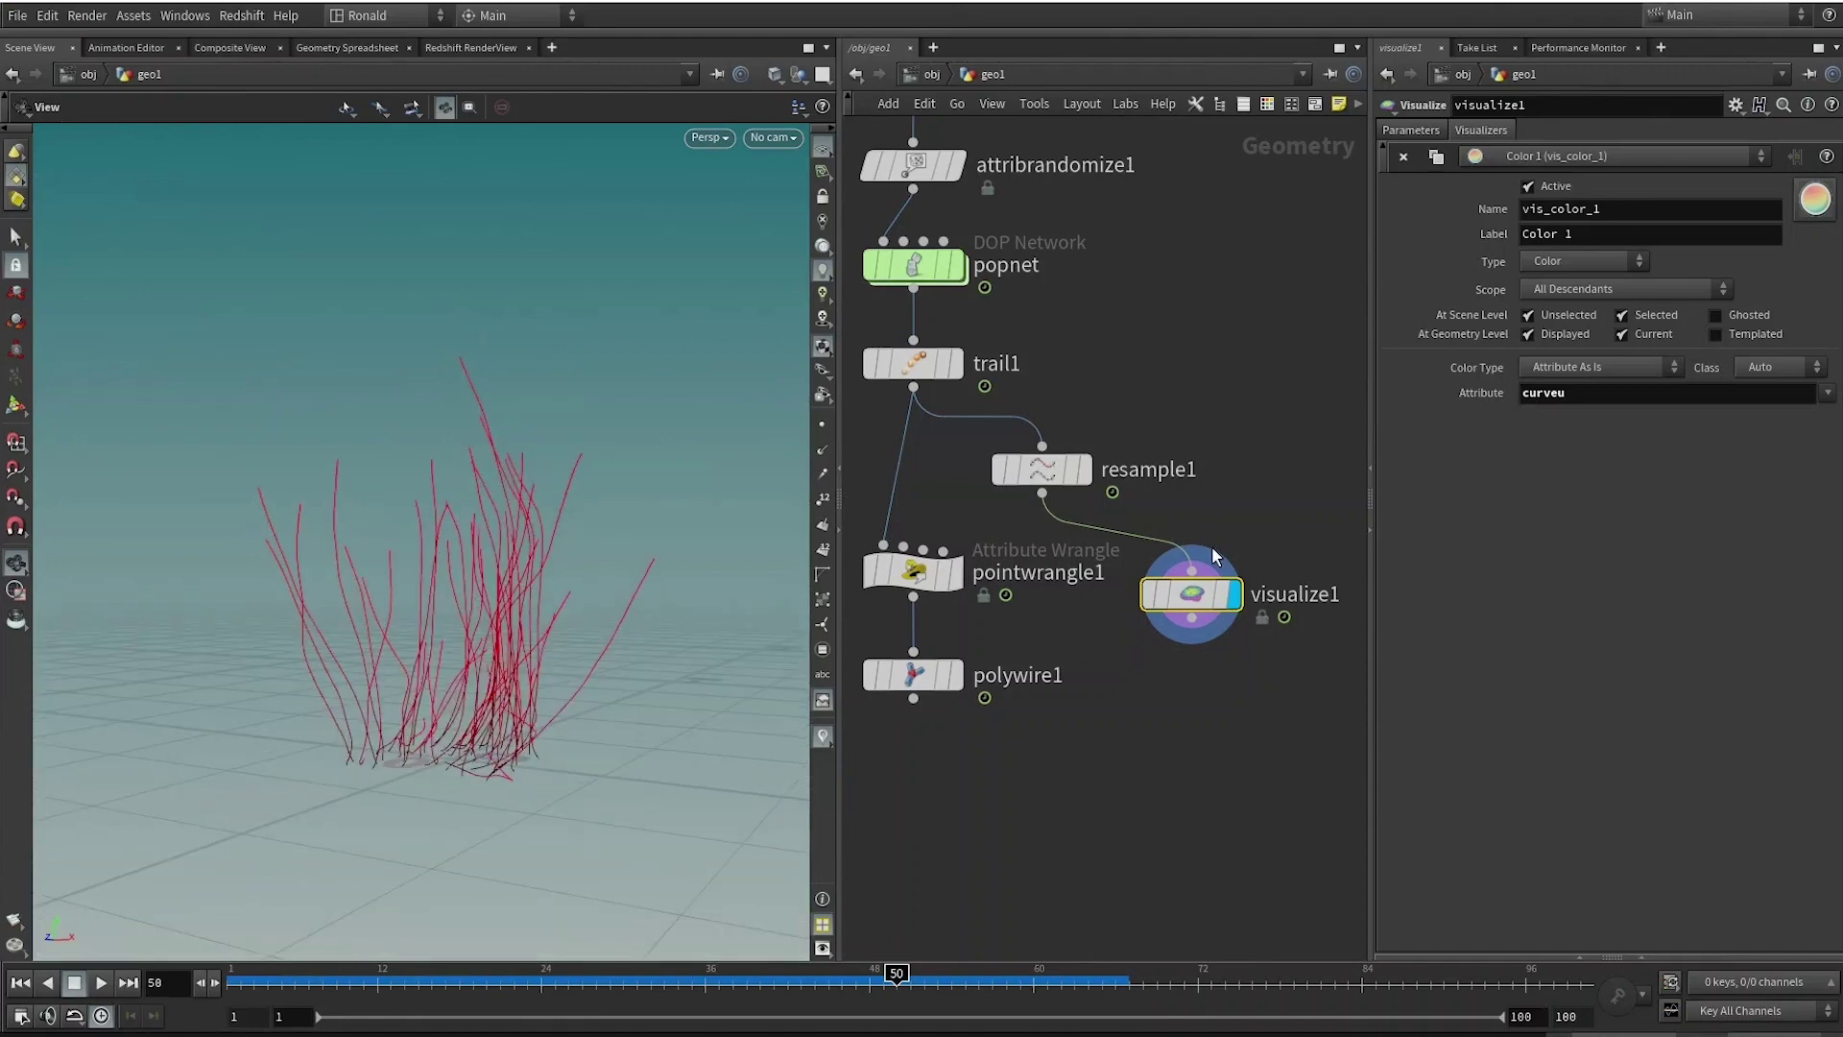
Wire resample1 into pointwrangle1 in place of trail1, keeping visualize1 attached to resample1.
left_click(1042, 469)
left_click_drag(1042, 493, 884, 544)
left_click(1195, 605)
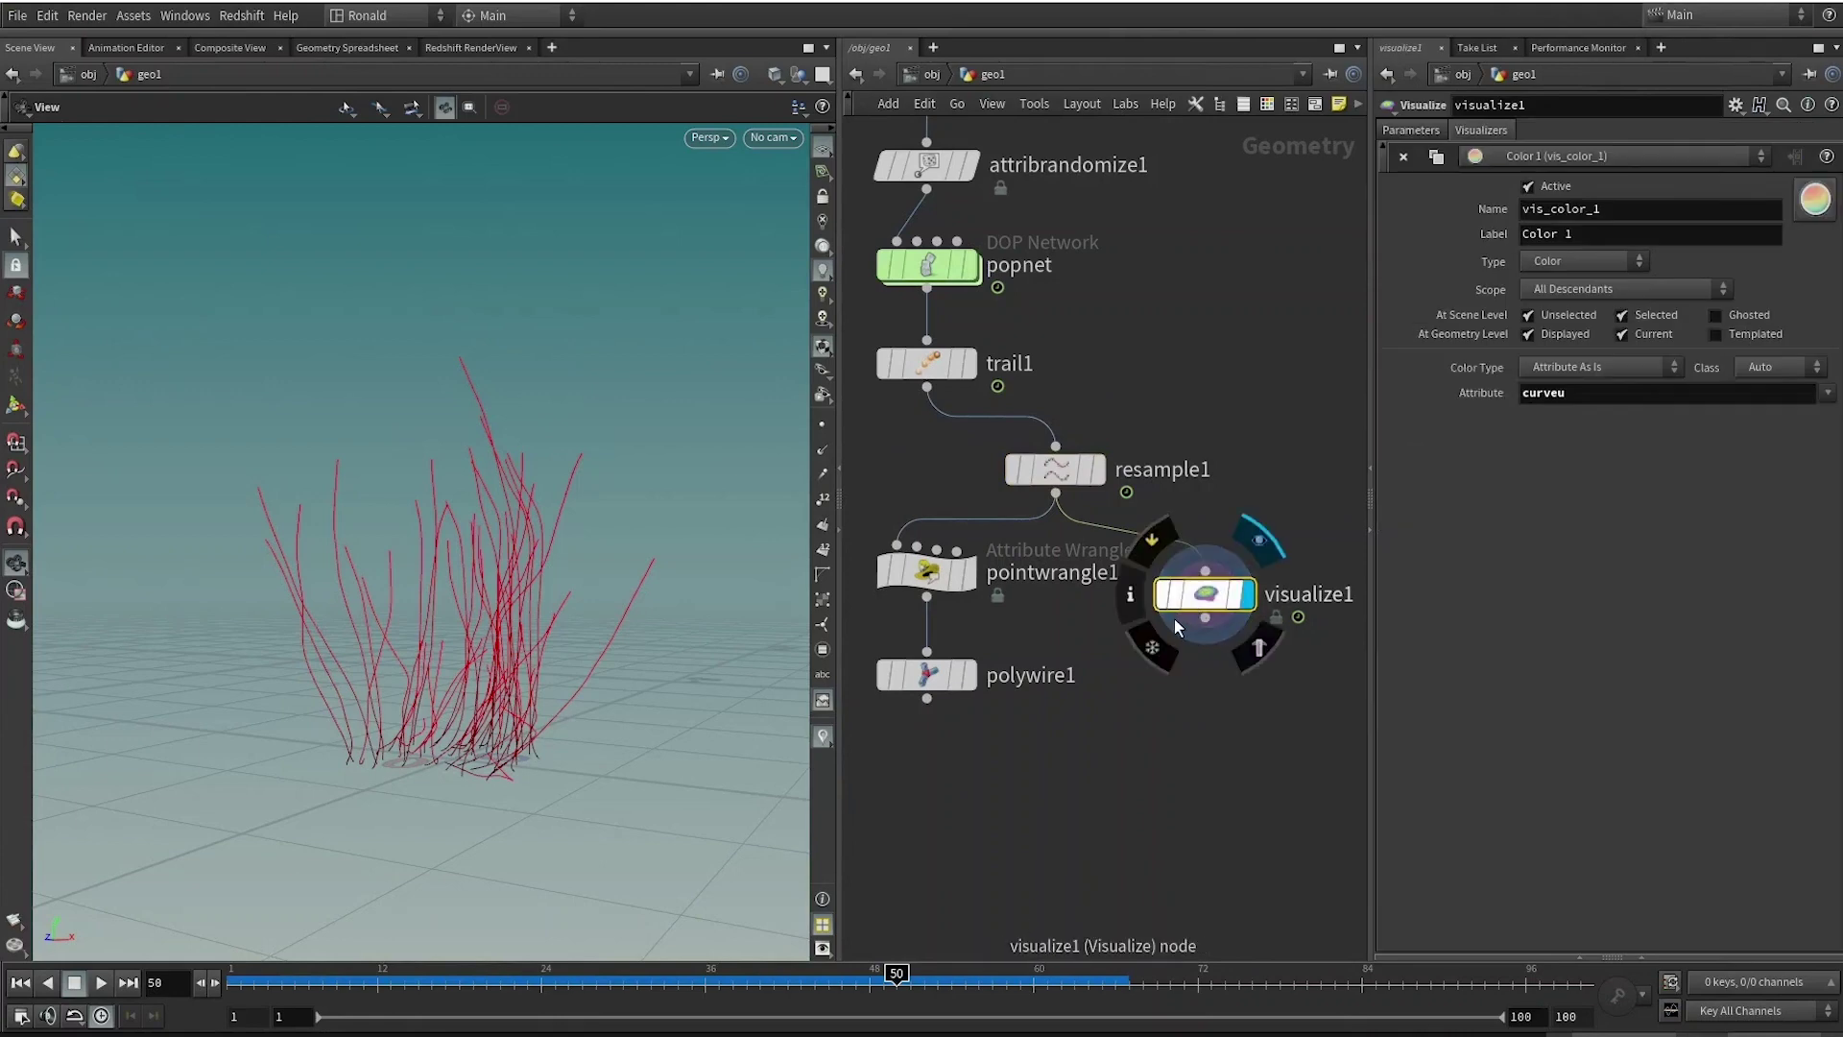
left_click_drag(1161, 620, 1016, 565)
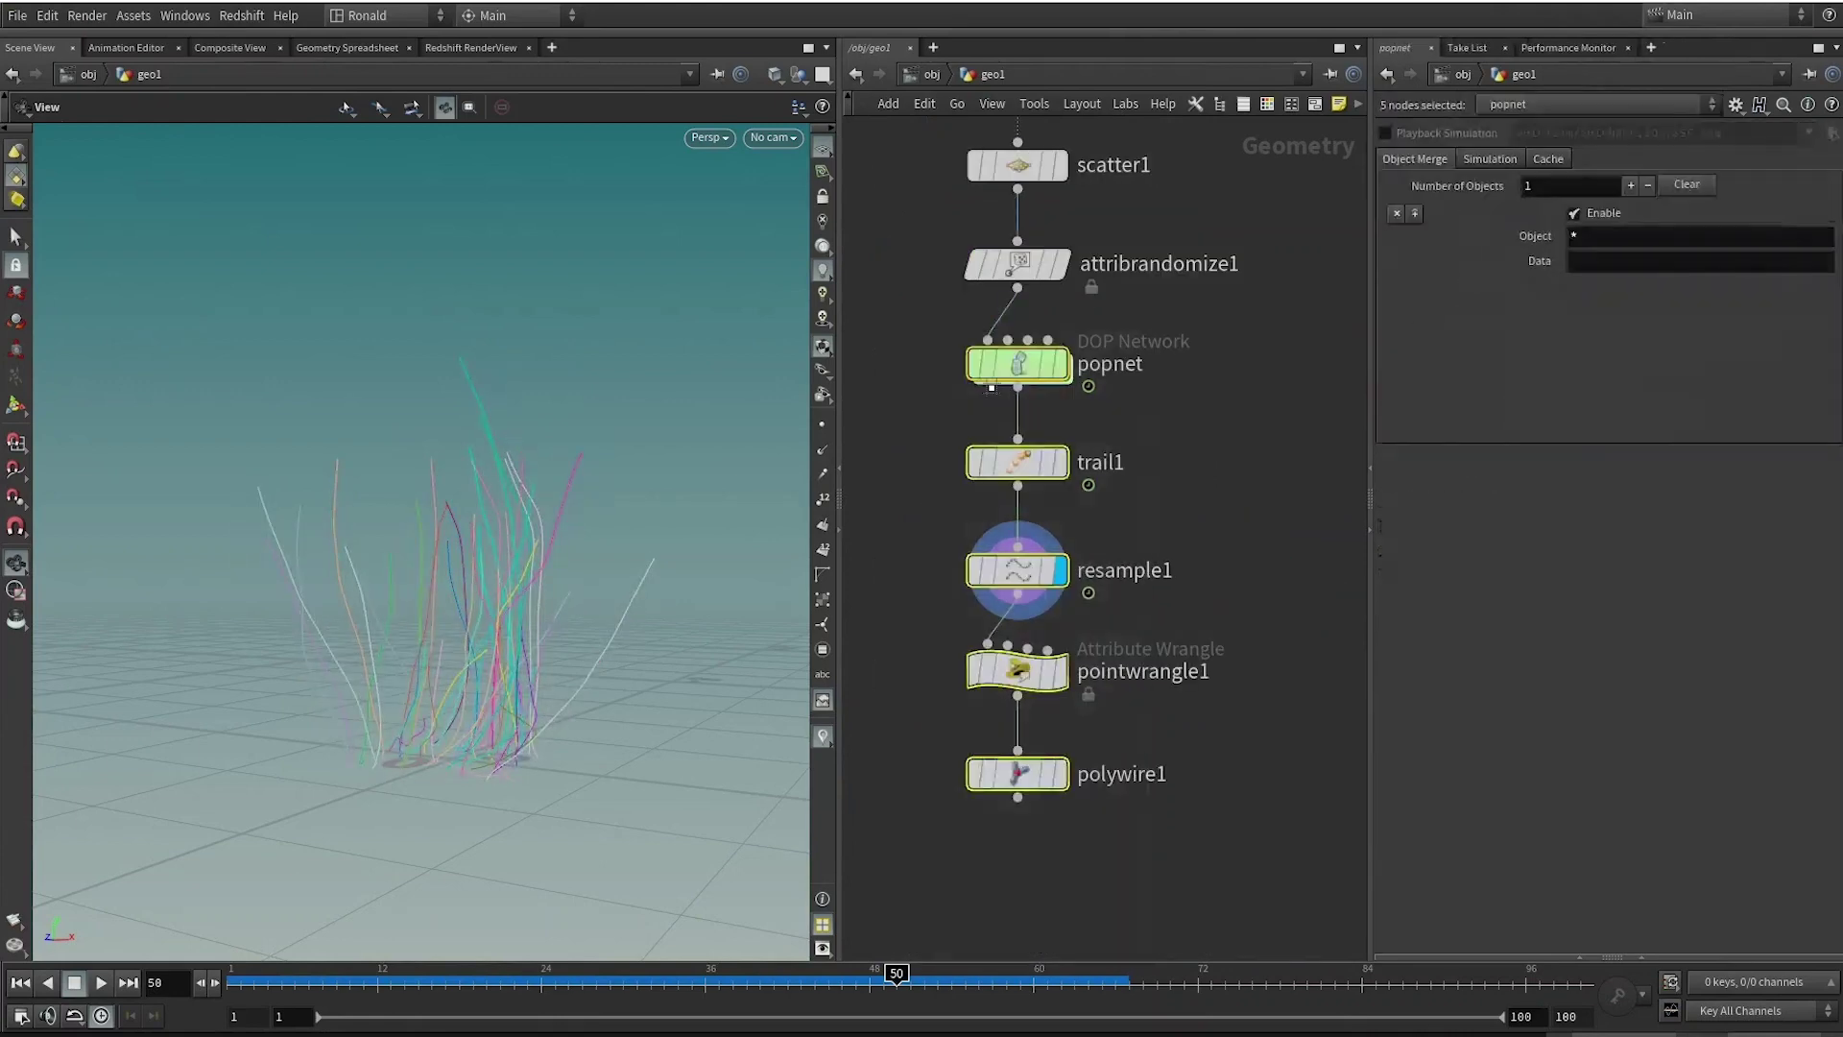
left_click(1018, 668)
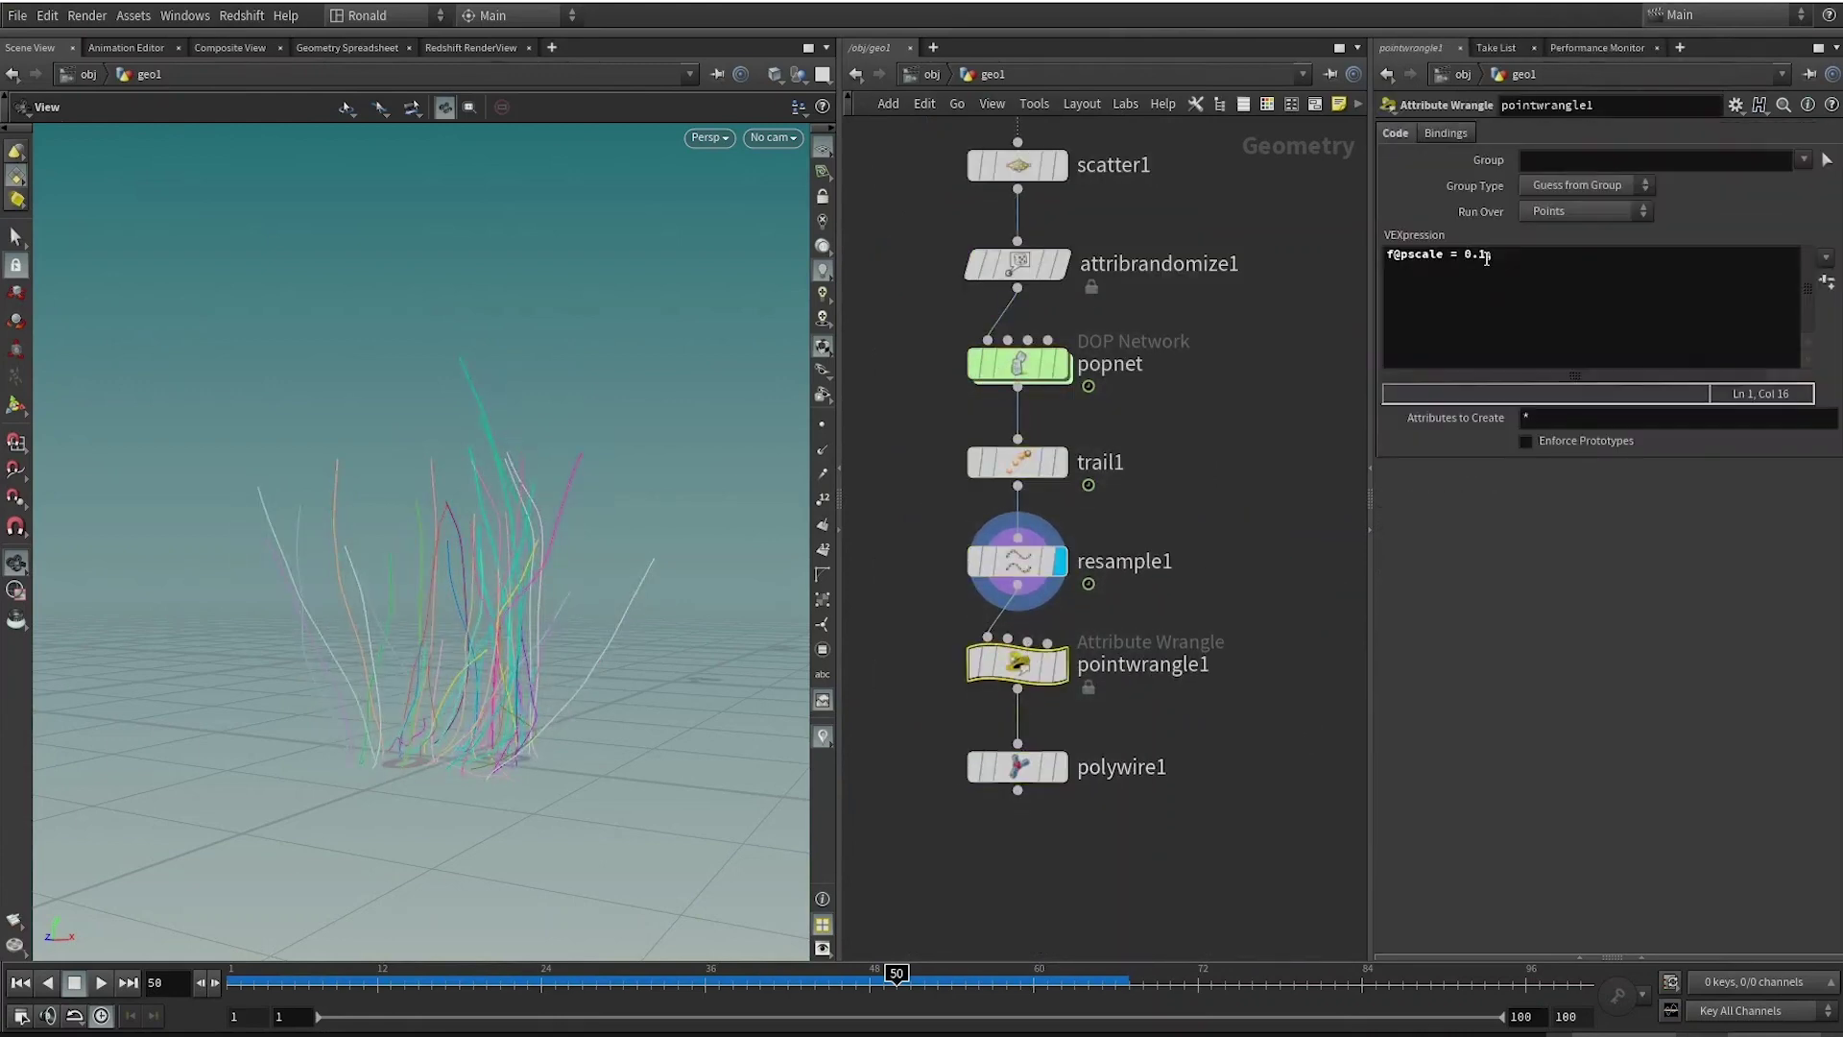
left_click_drag(1486, 258, 1462, 257)
type("@curveu")
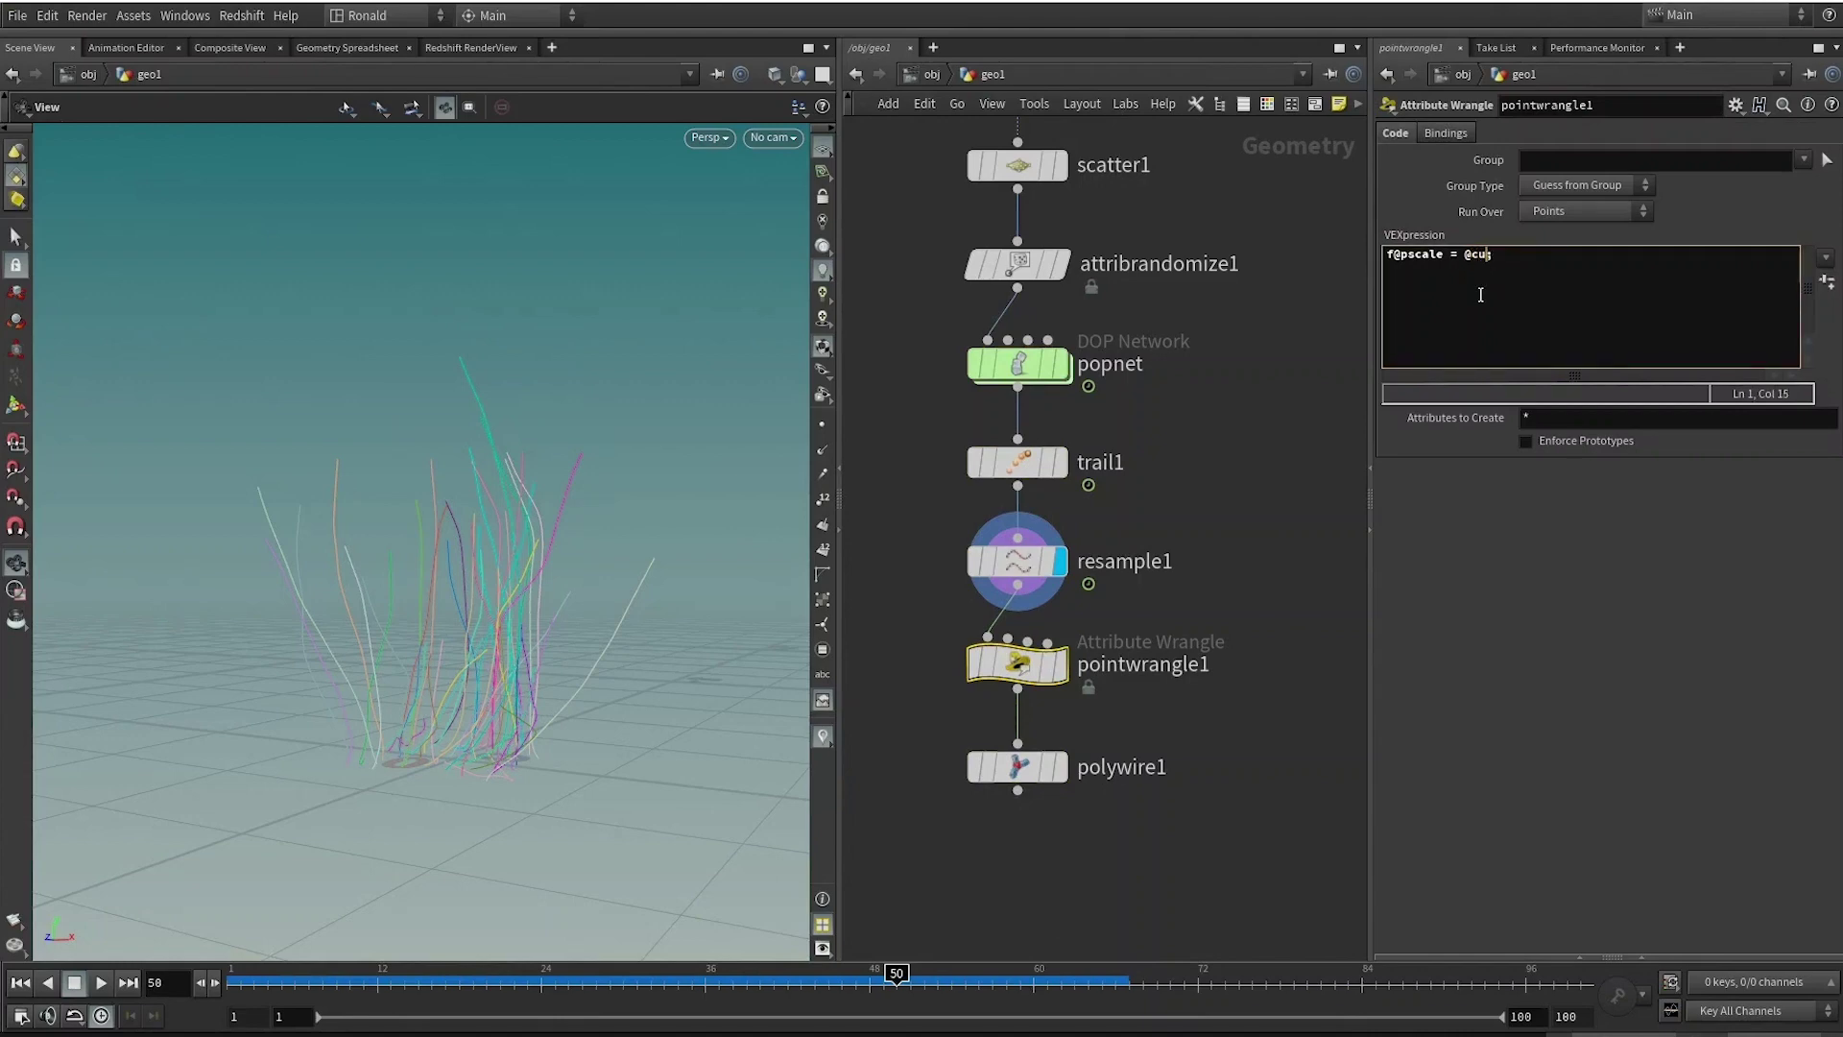
type(";")
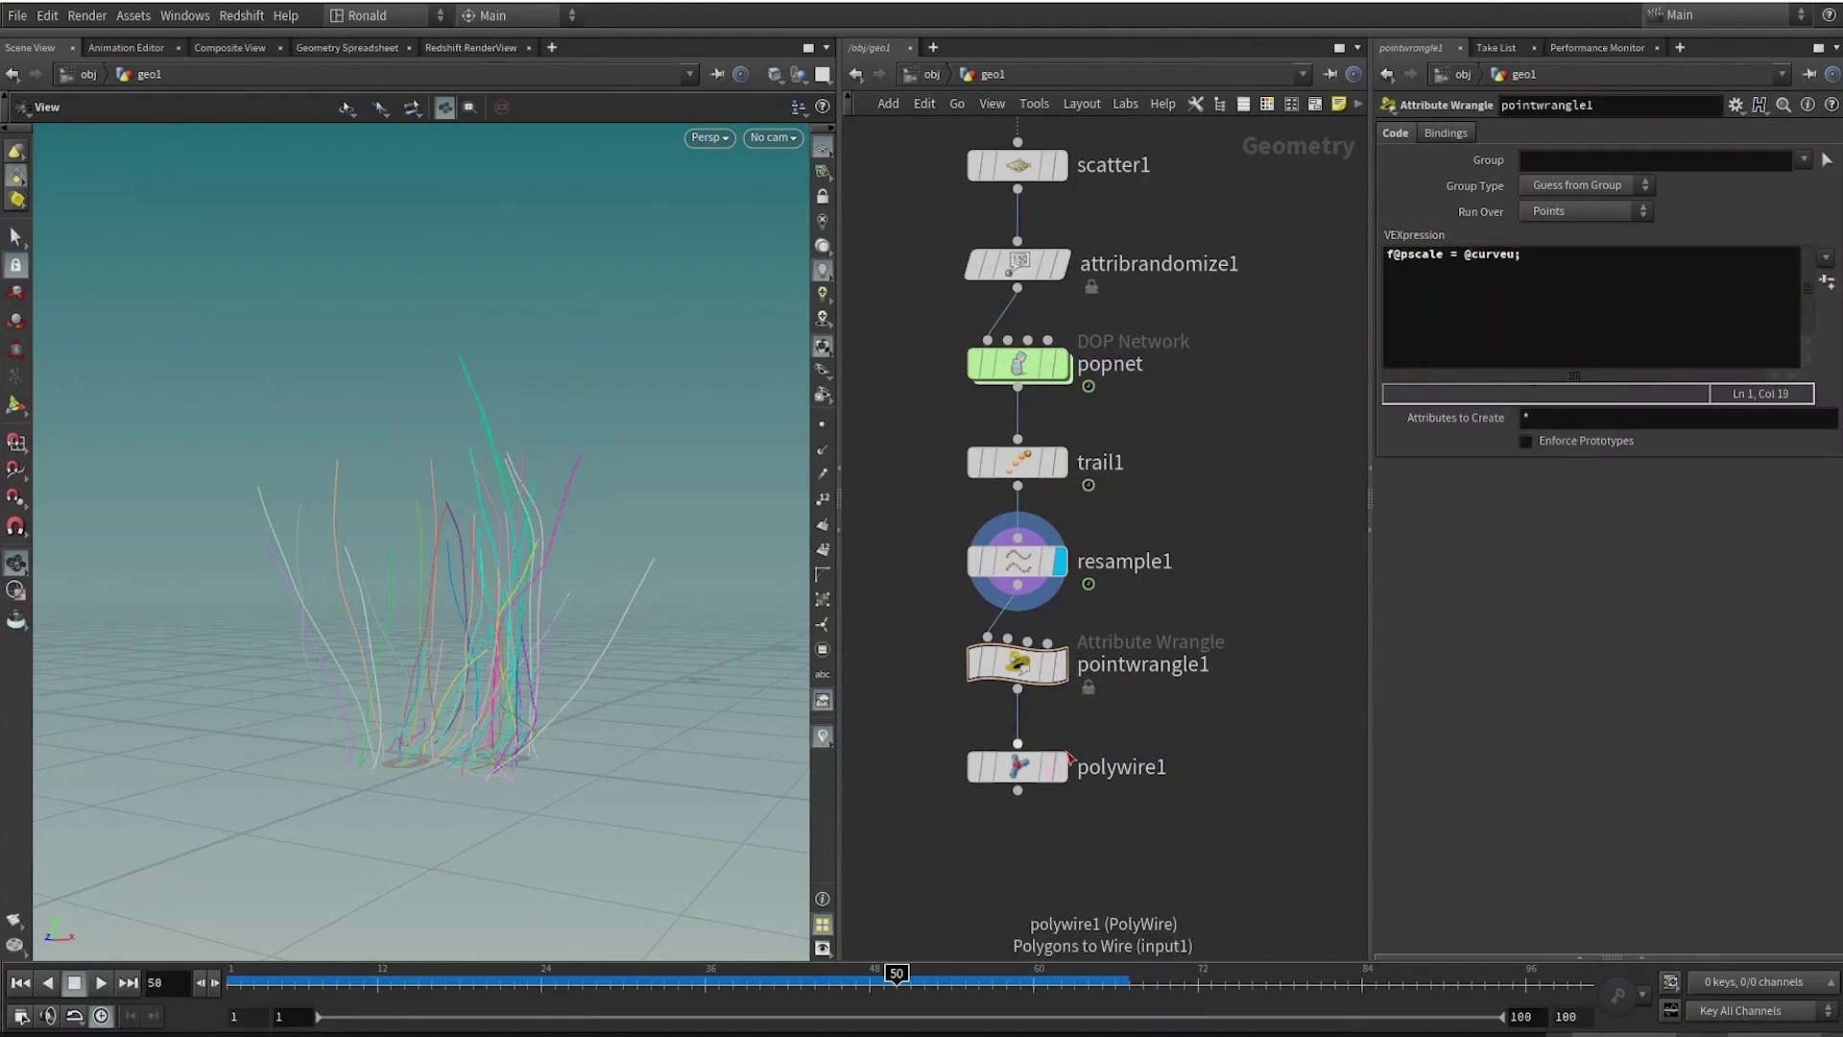
mouse_move(1026, 673)
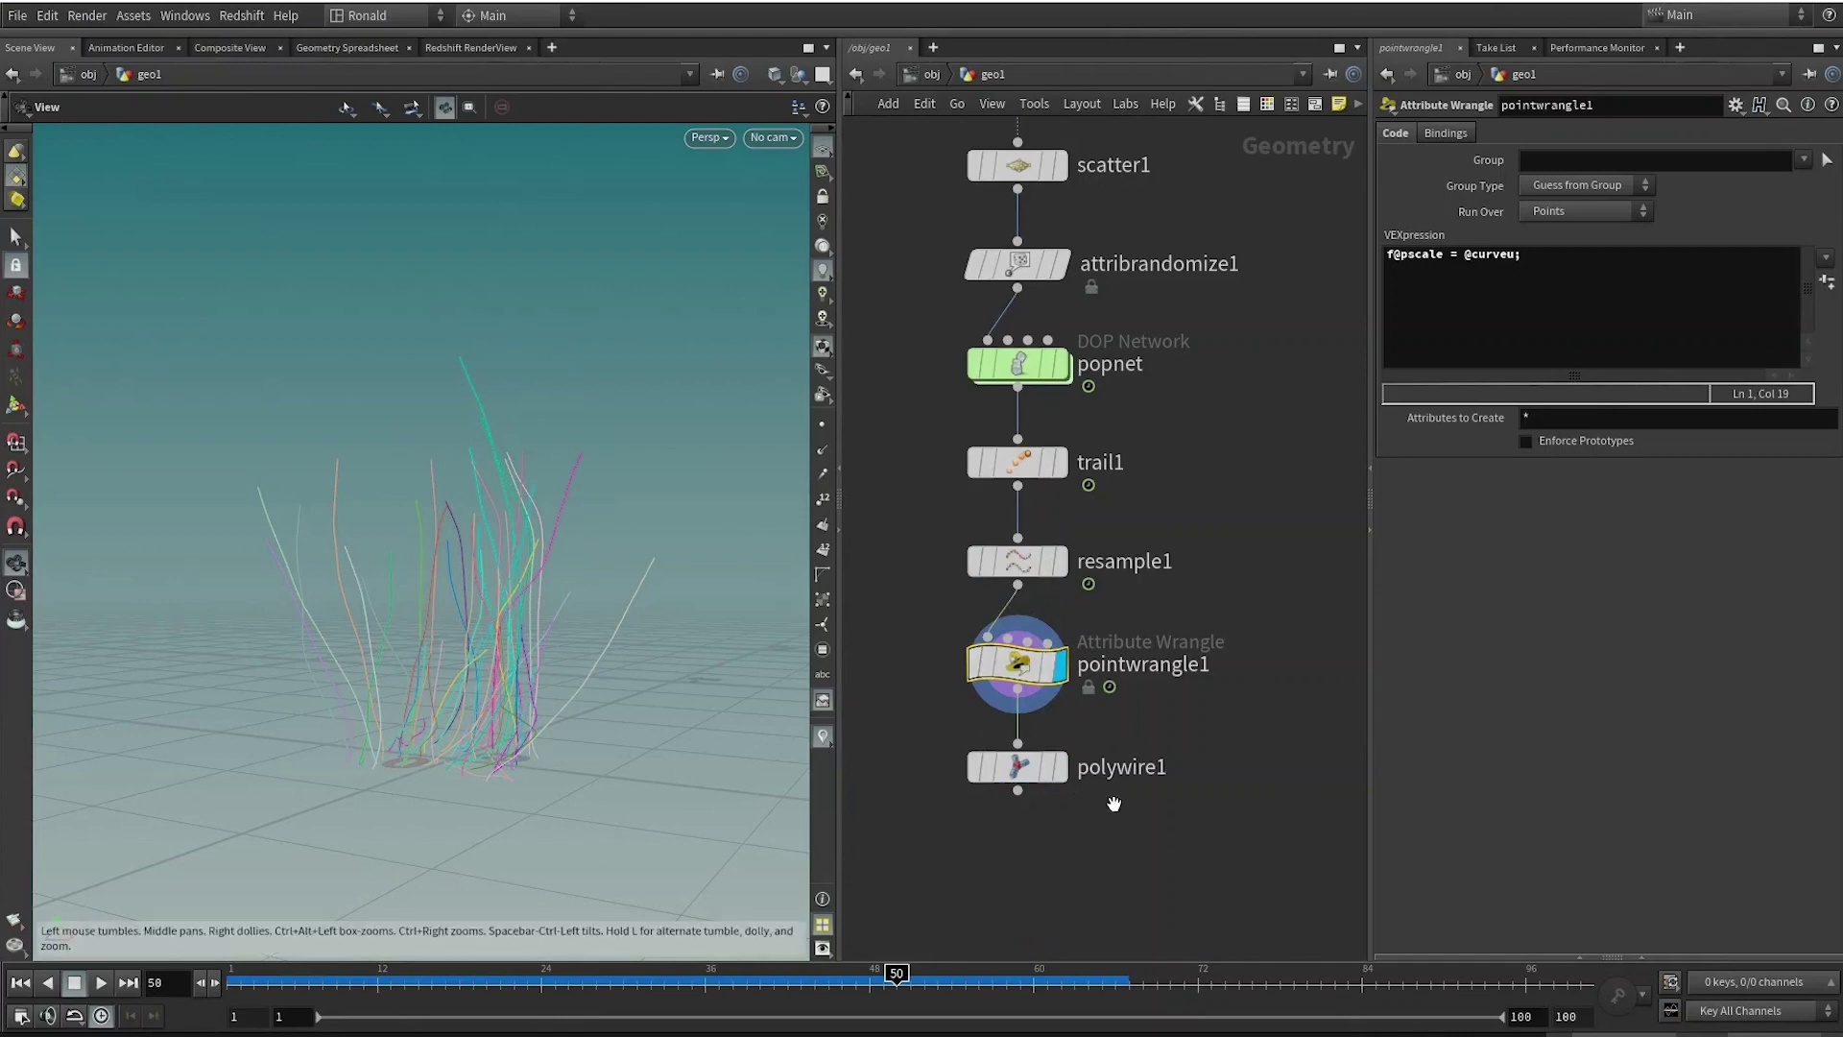
left_click(1040, 776)
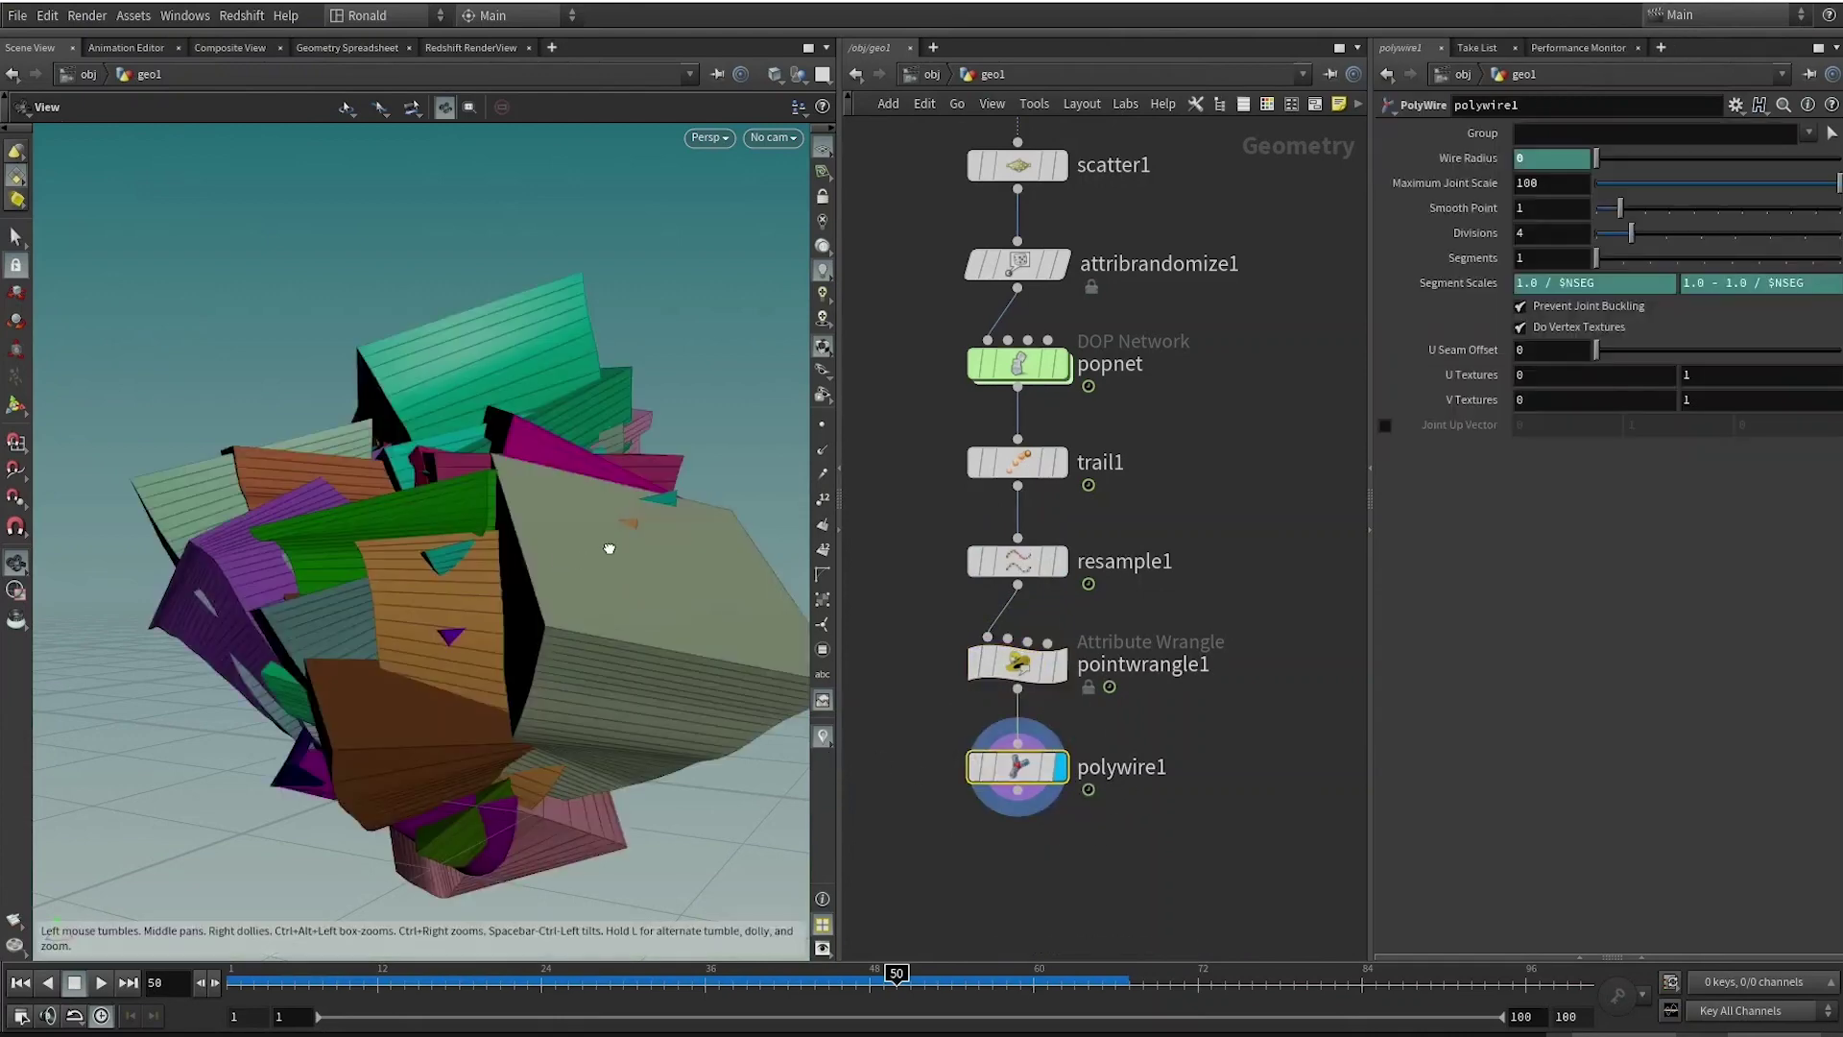
scroll(527, 726, "up", 5)
scroll(470, 745, "down", 4)
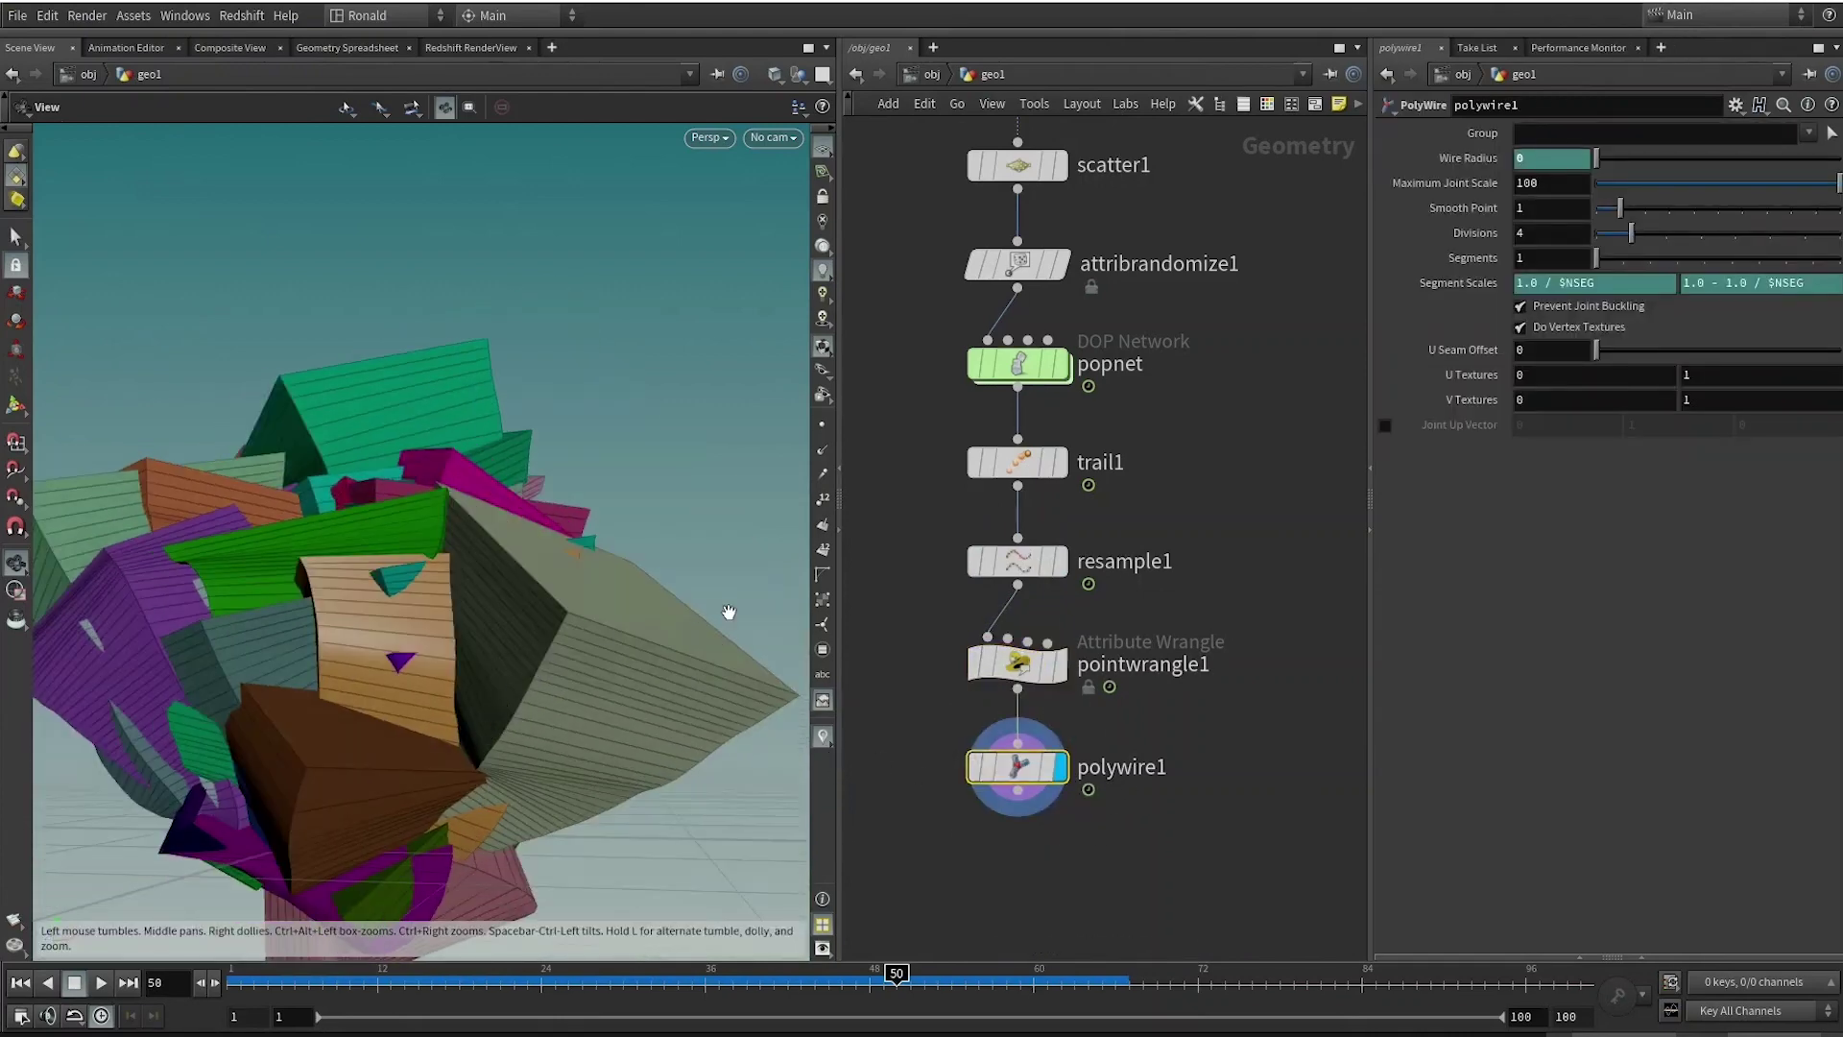
left_click_drag(924, 619, 1127, 711)
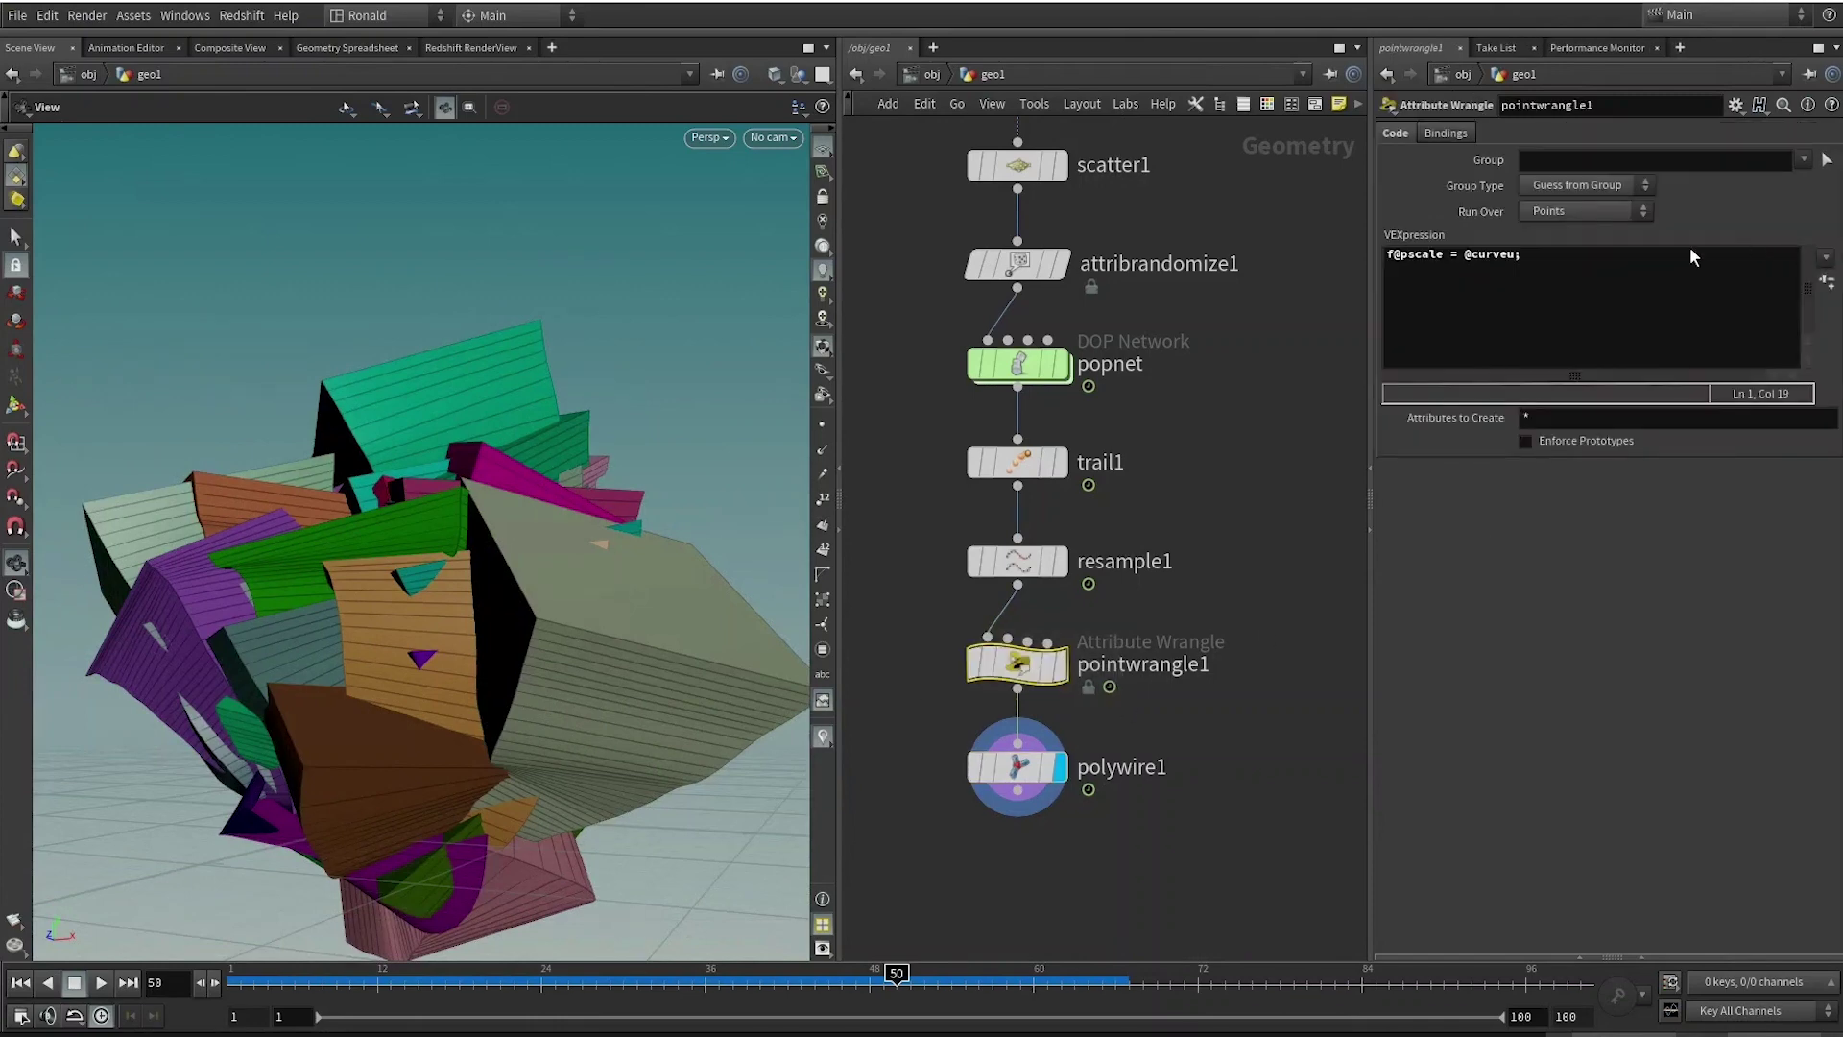
left_click(1511, 259)
type("*")
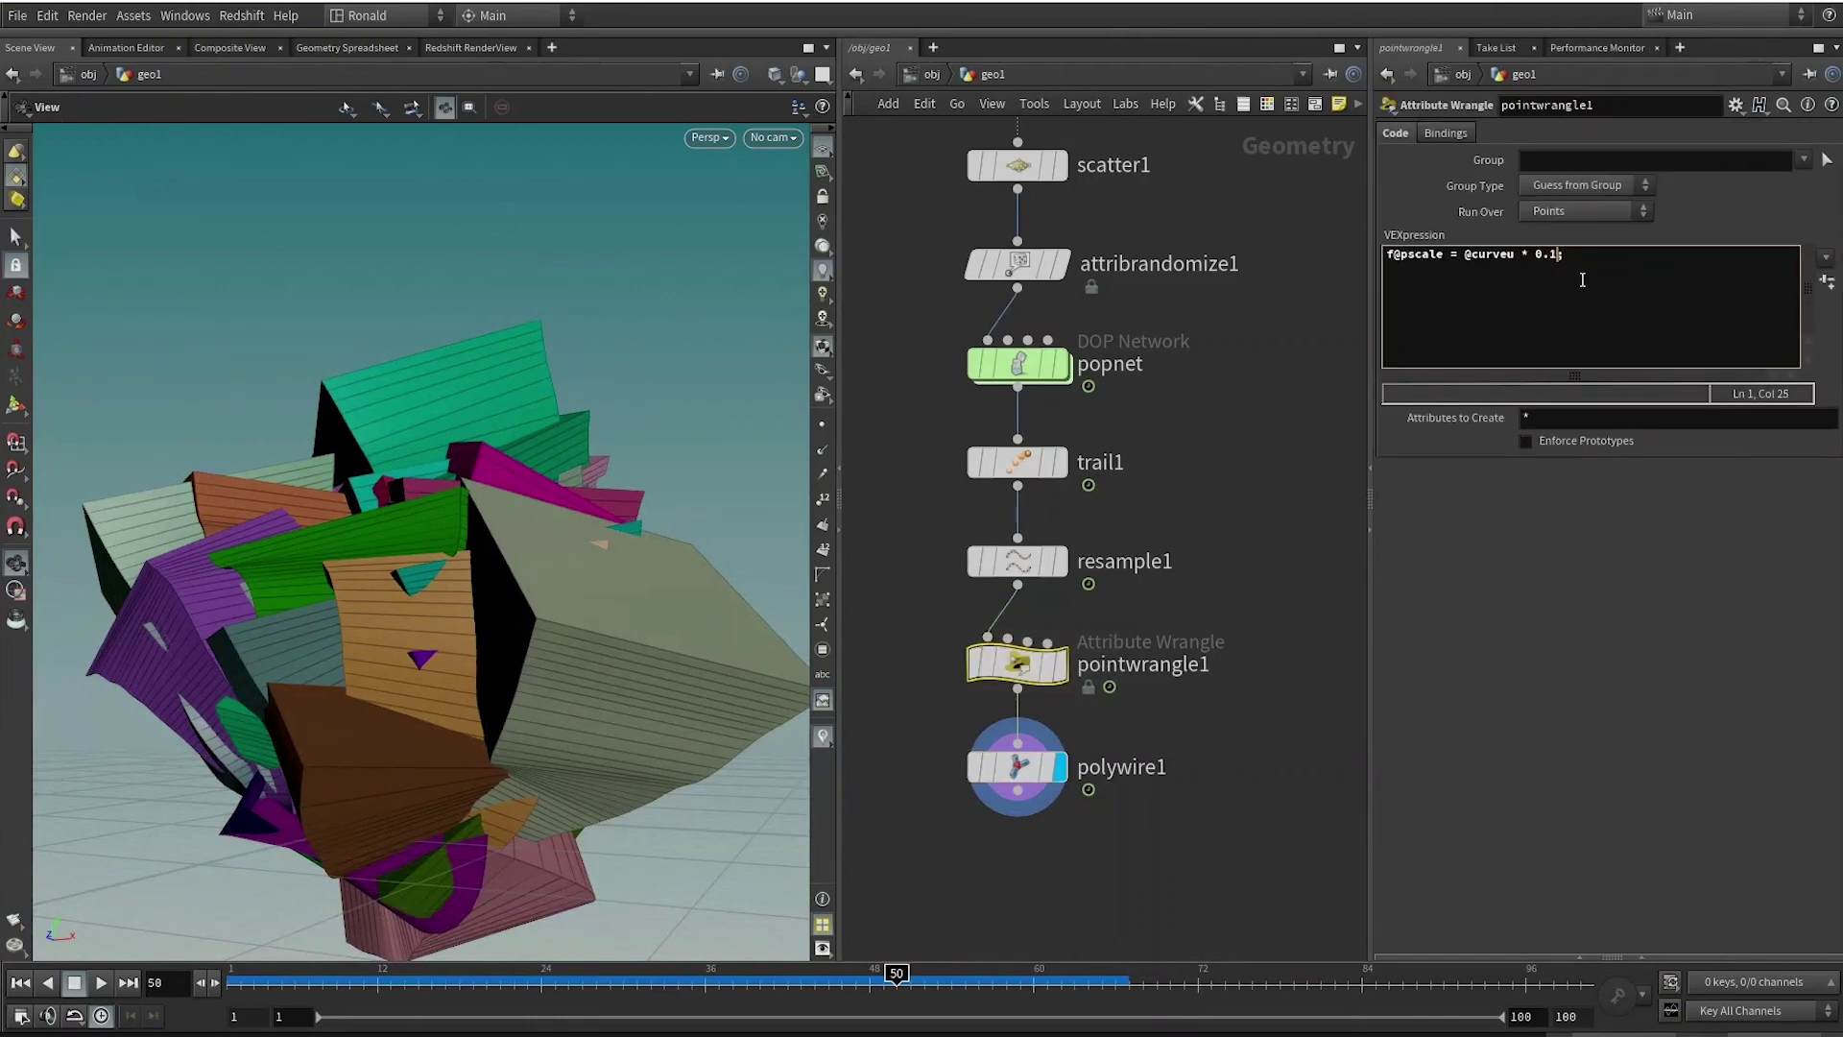
left_click_drag(438, 475, 551, 470)
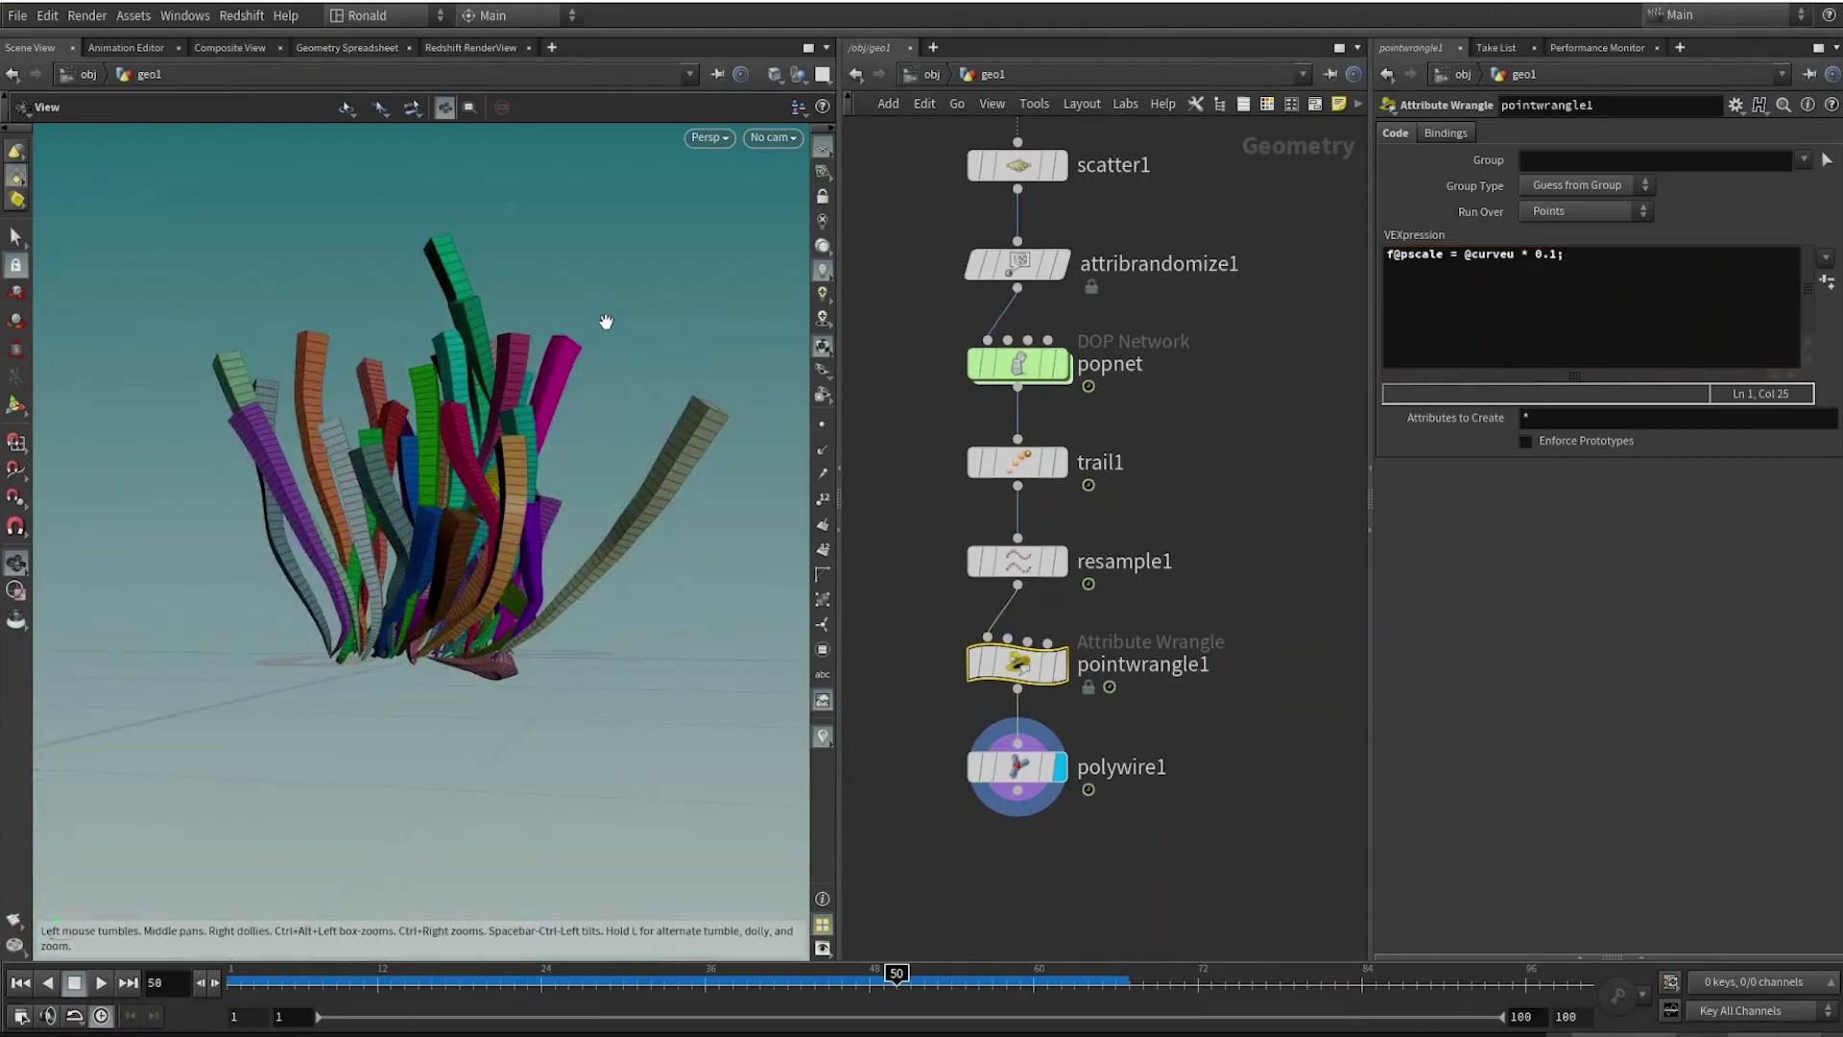
left_click_drag(494, 565, 498, 525)
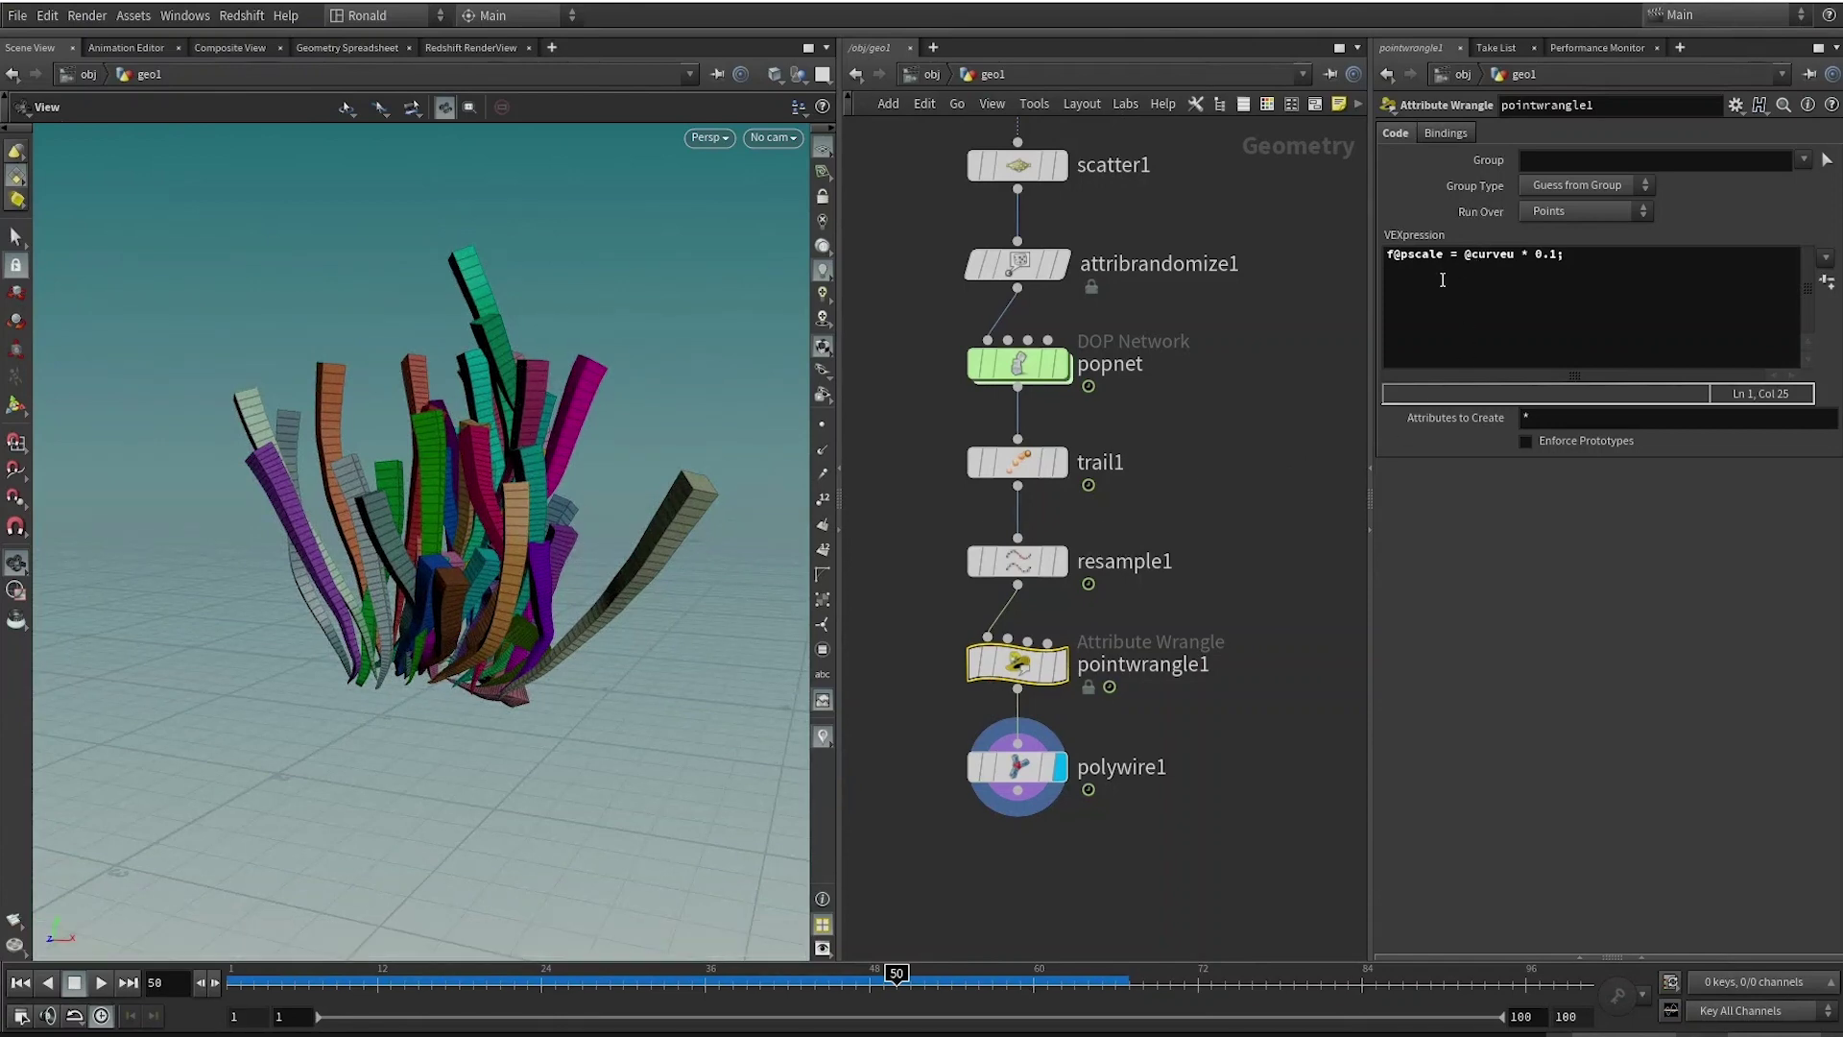
left_click(1465, 257)
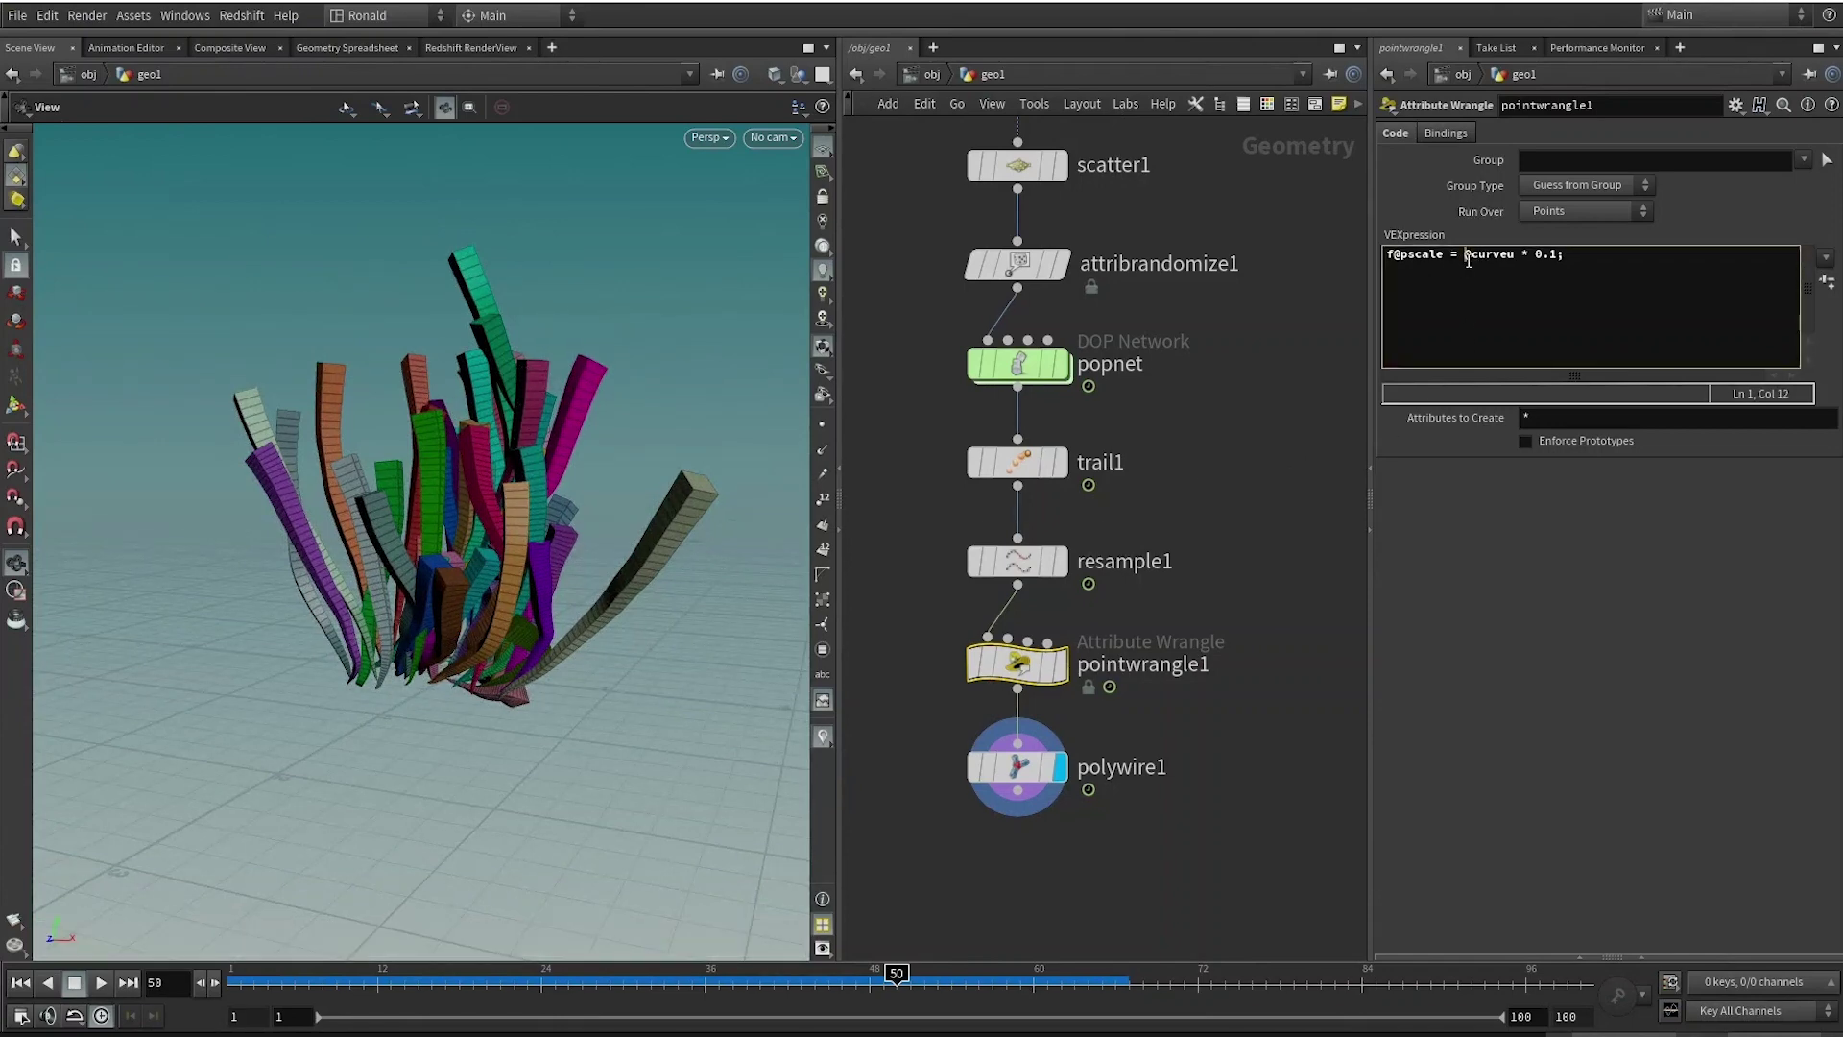
type("chramp(")
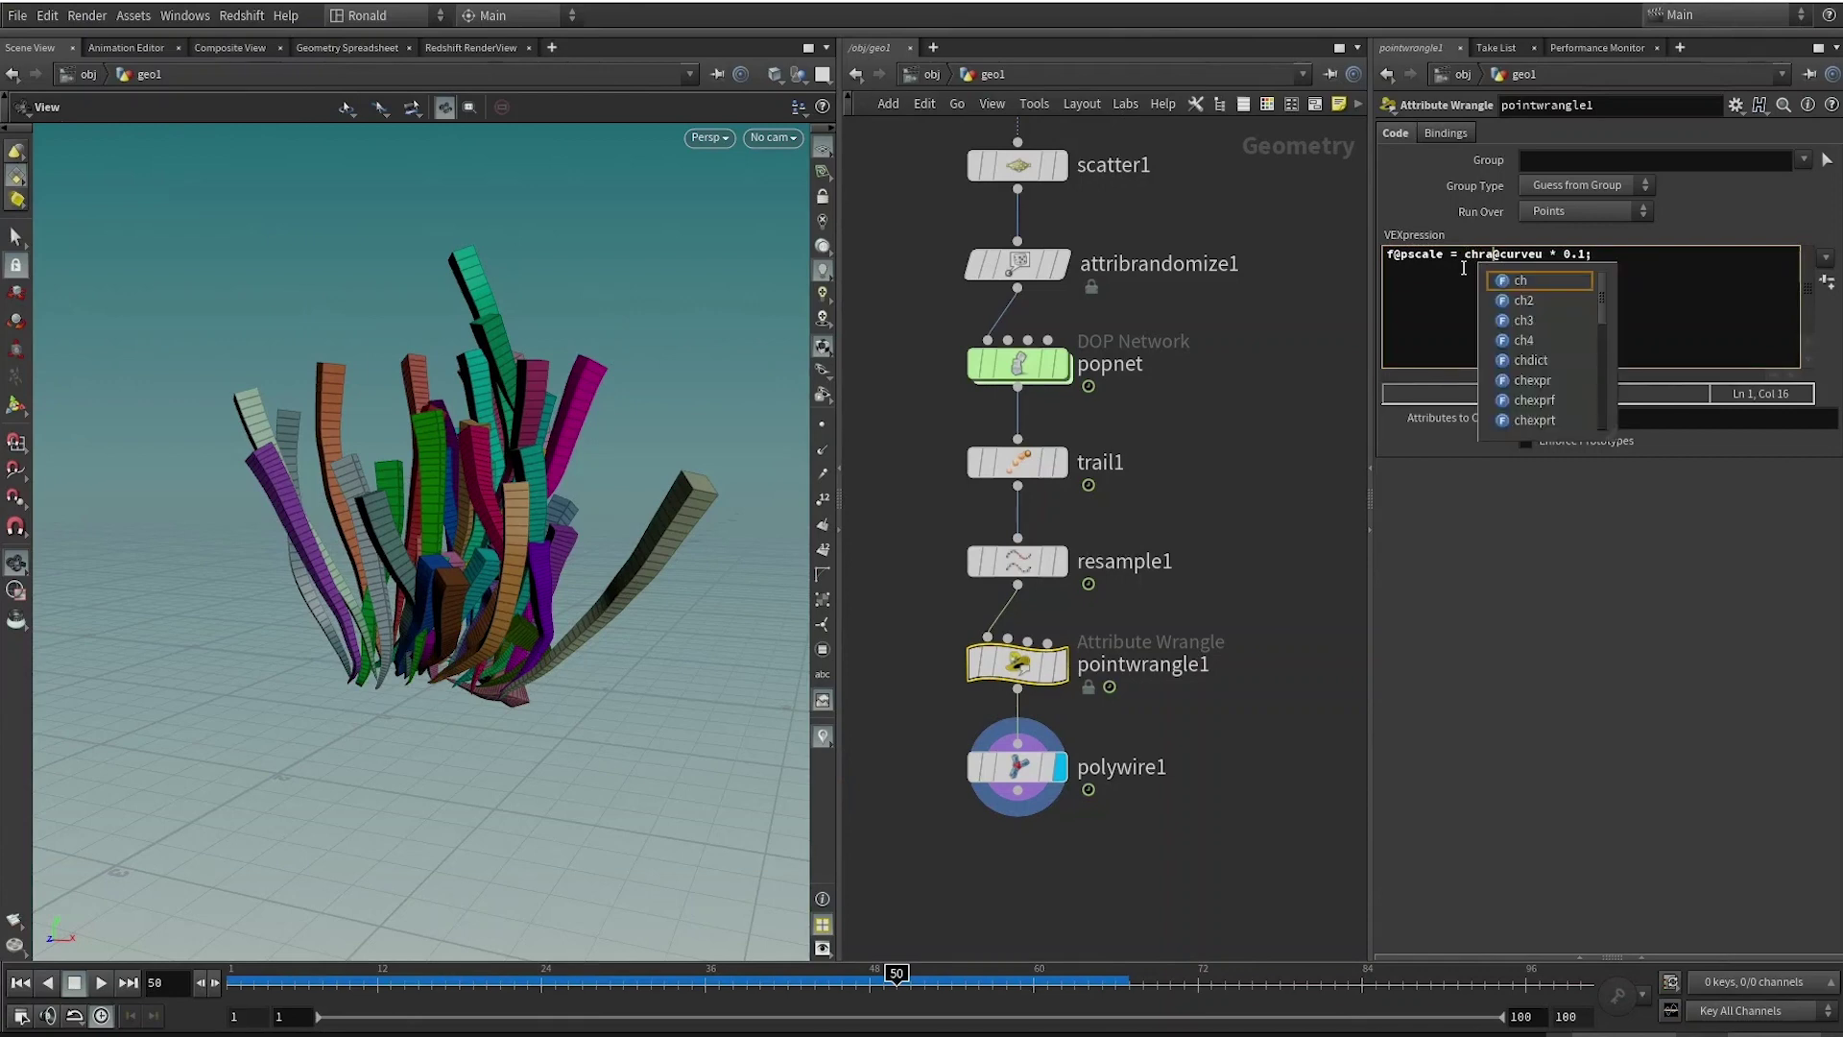
type("\"ramp_psc")
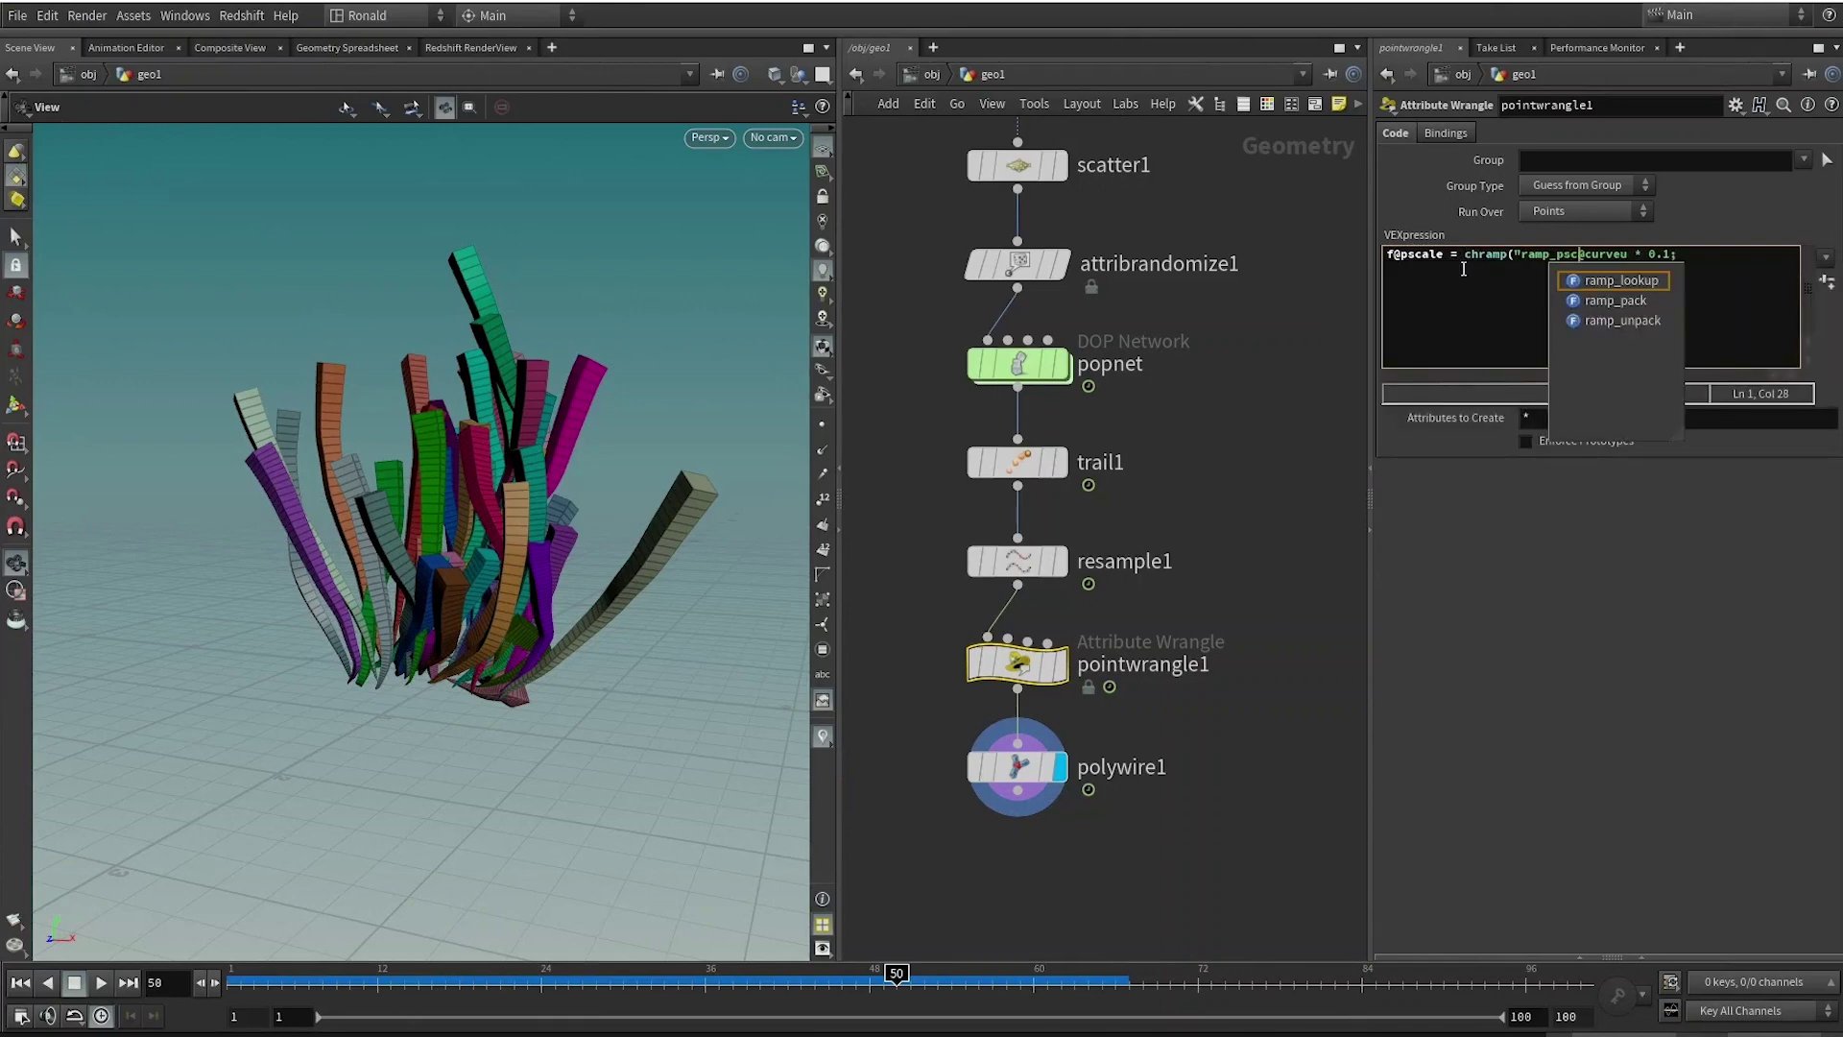
type("ale\",")
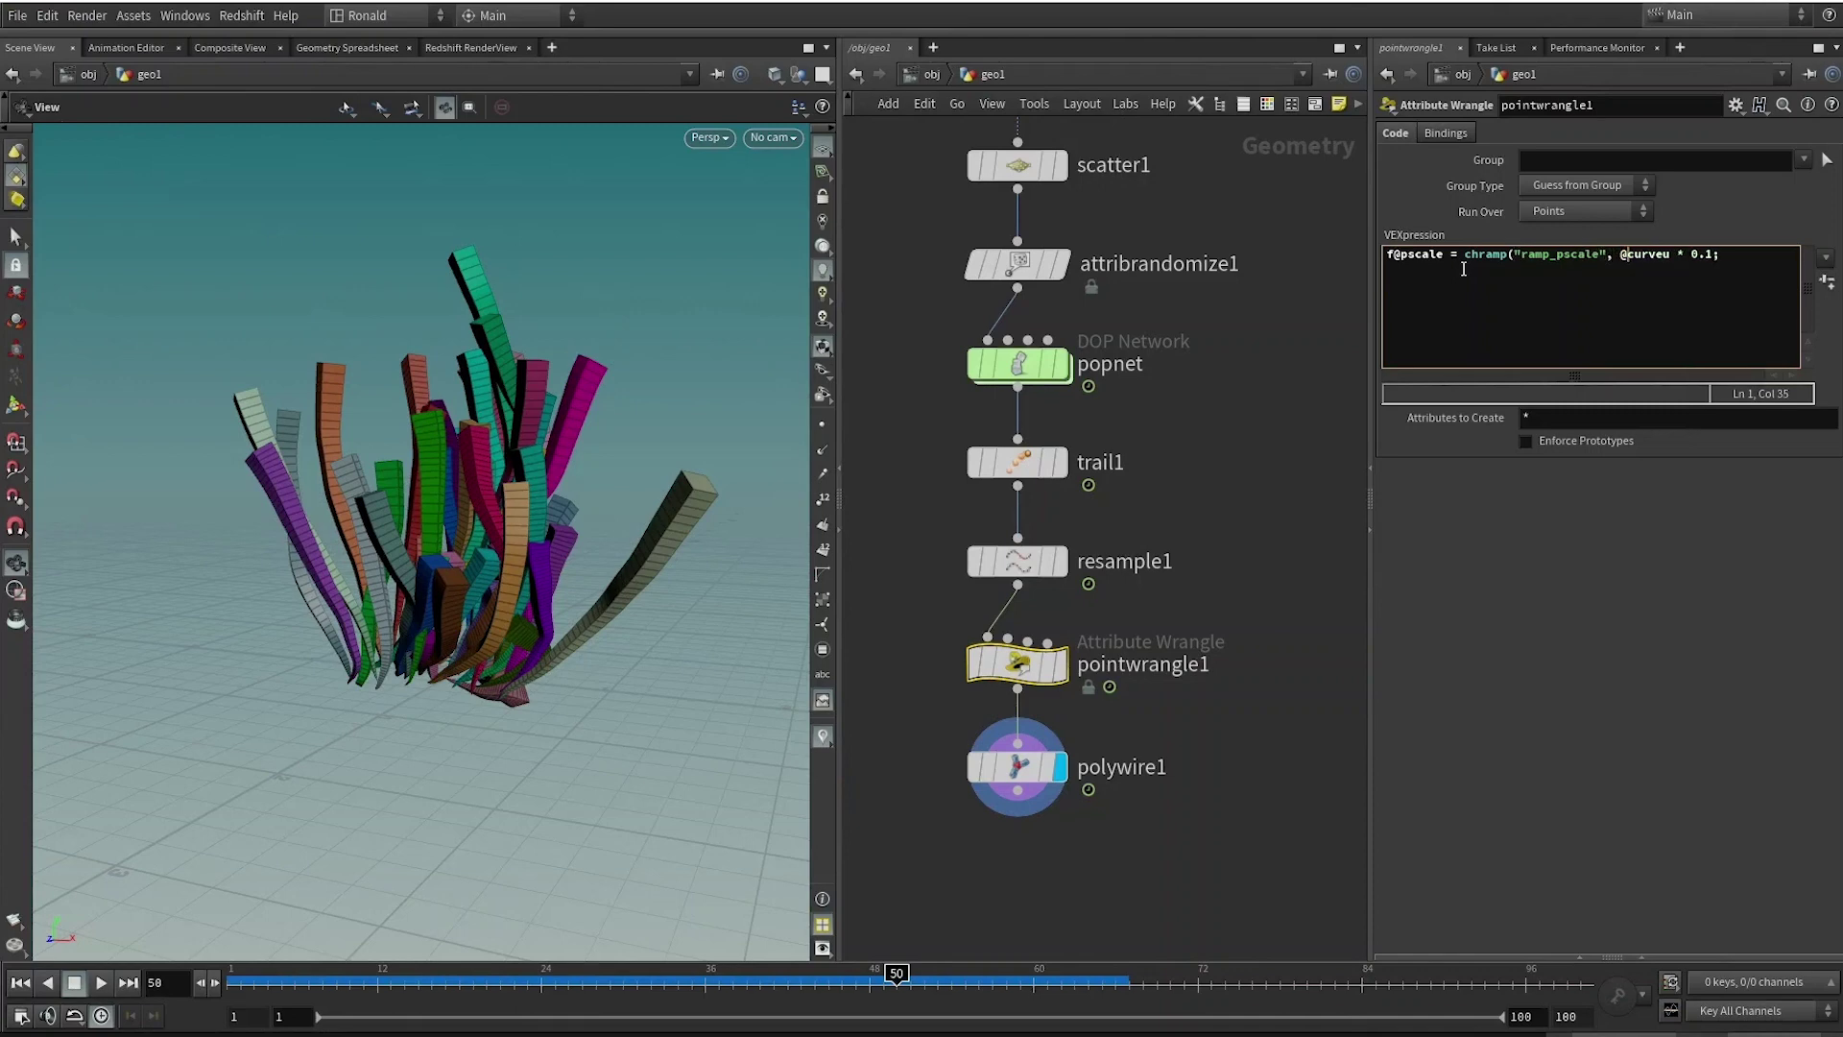
key("Right")
key("Right")
key("Right")
type(")")
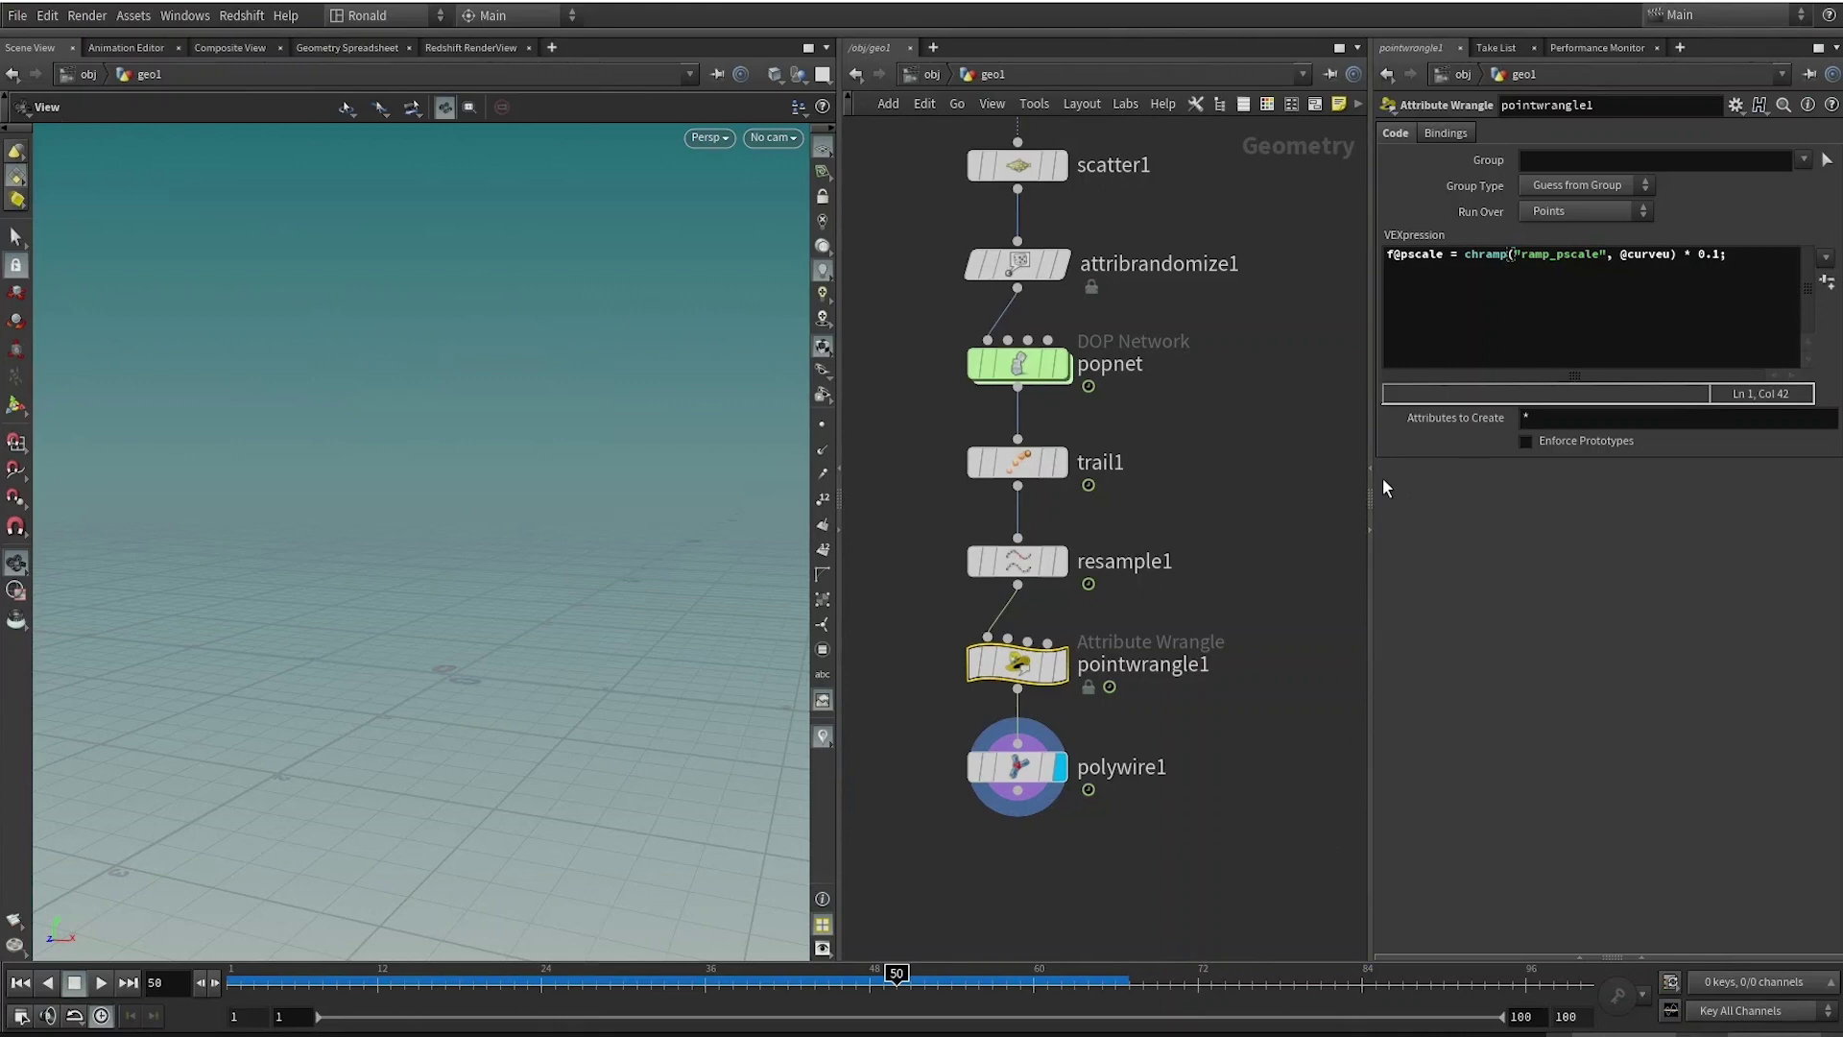
left_click_drag(1668, 255, 1635, 255)
Create the Ramp Pscale spare parameter and switch its interpolation to B-Spline.
left_click(1626, 257)
left_click(1827, 283)
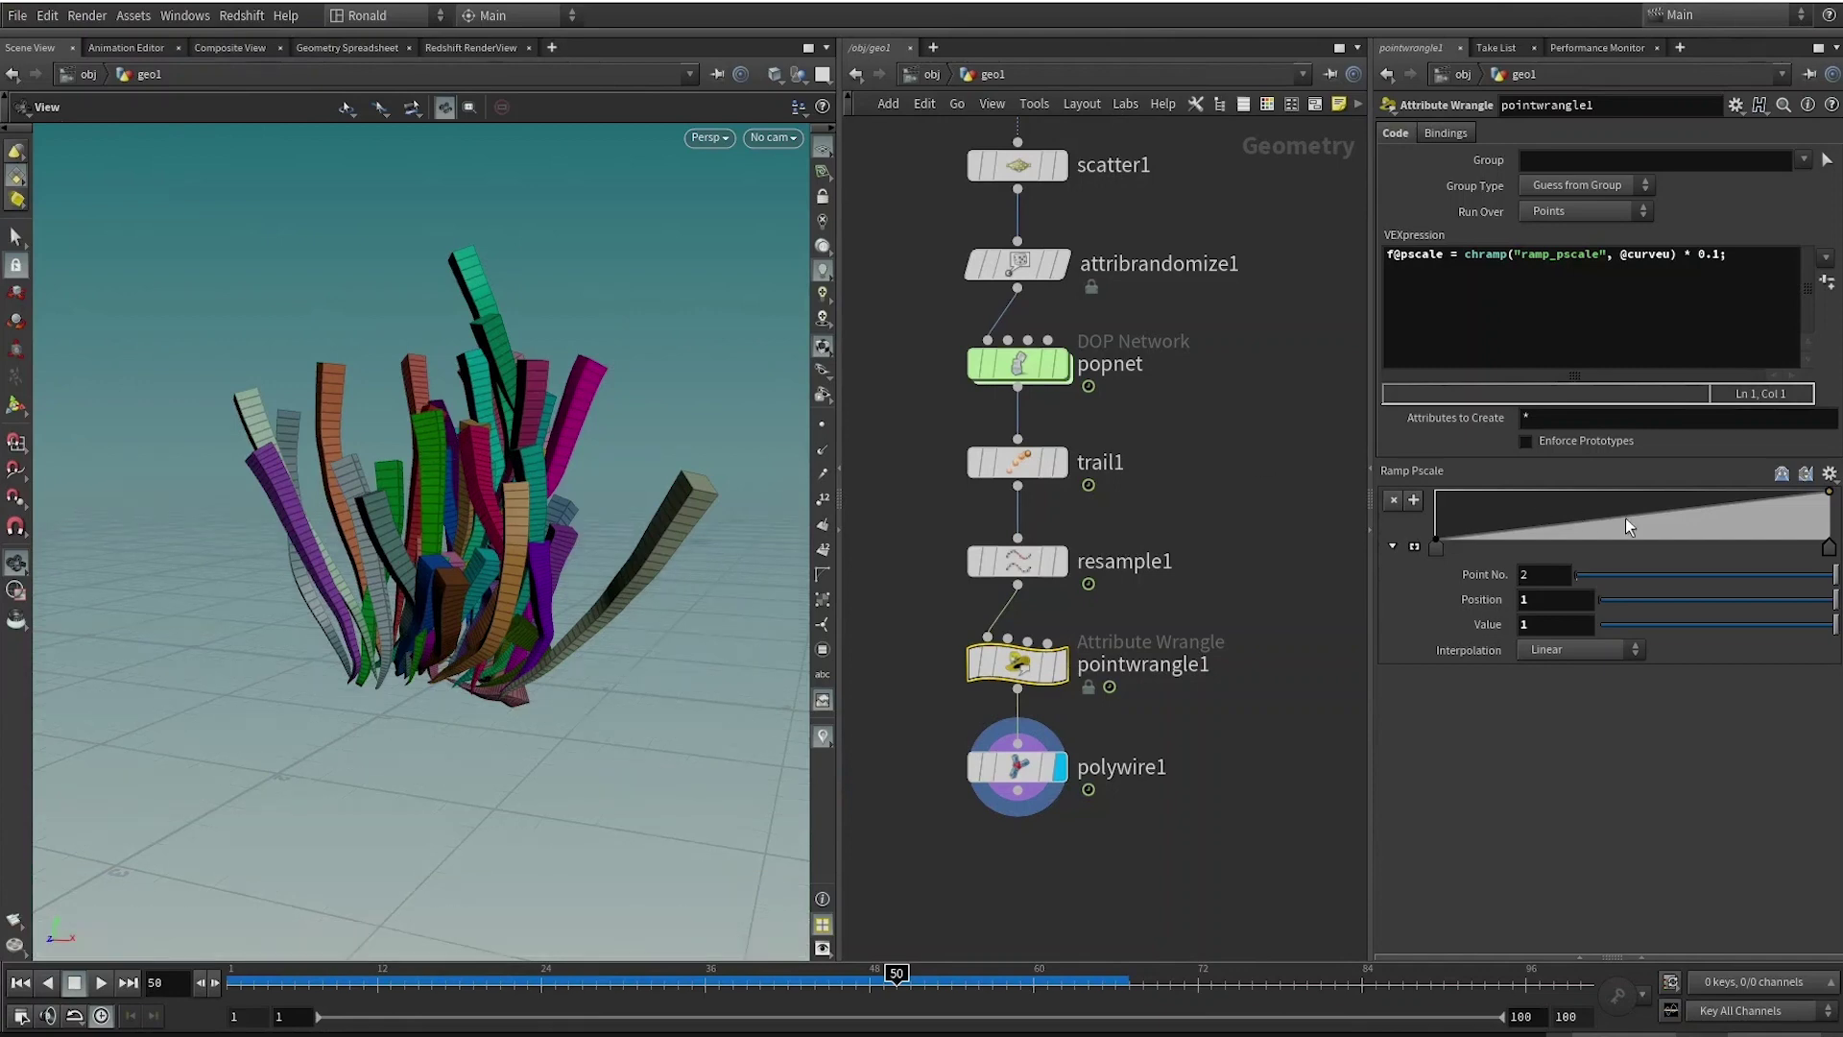
left_click_drag(1697, 510, 1829, 492)
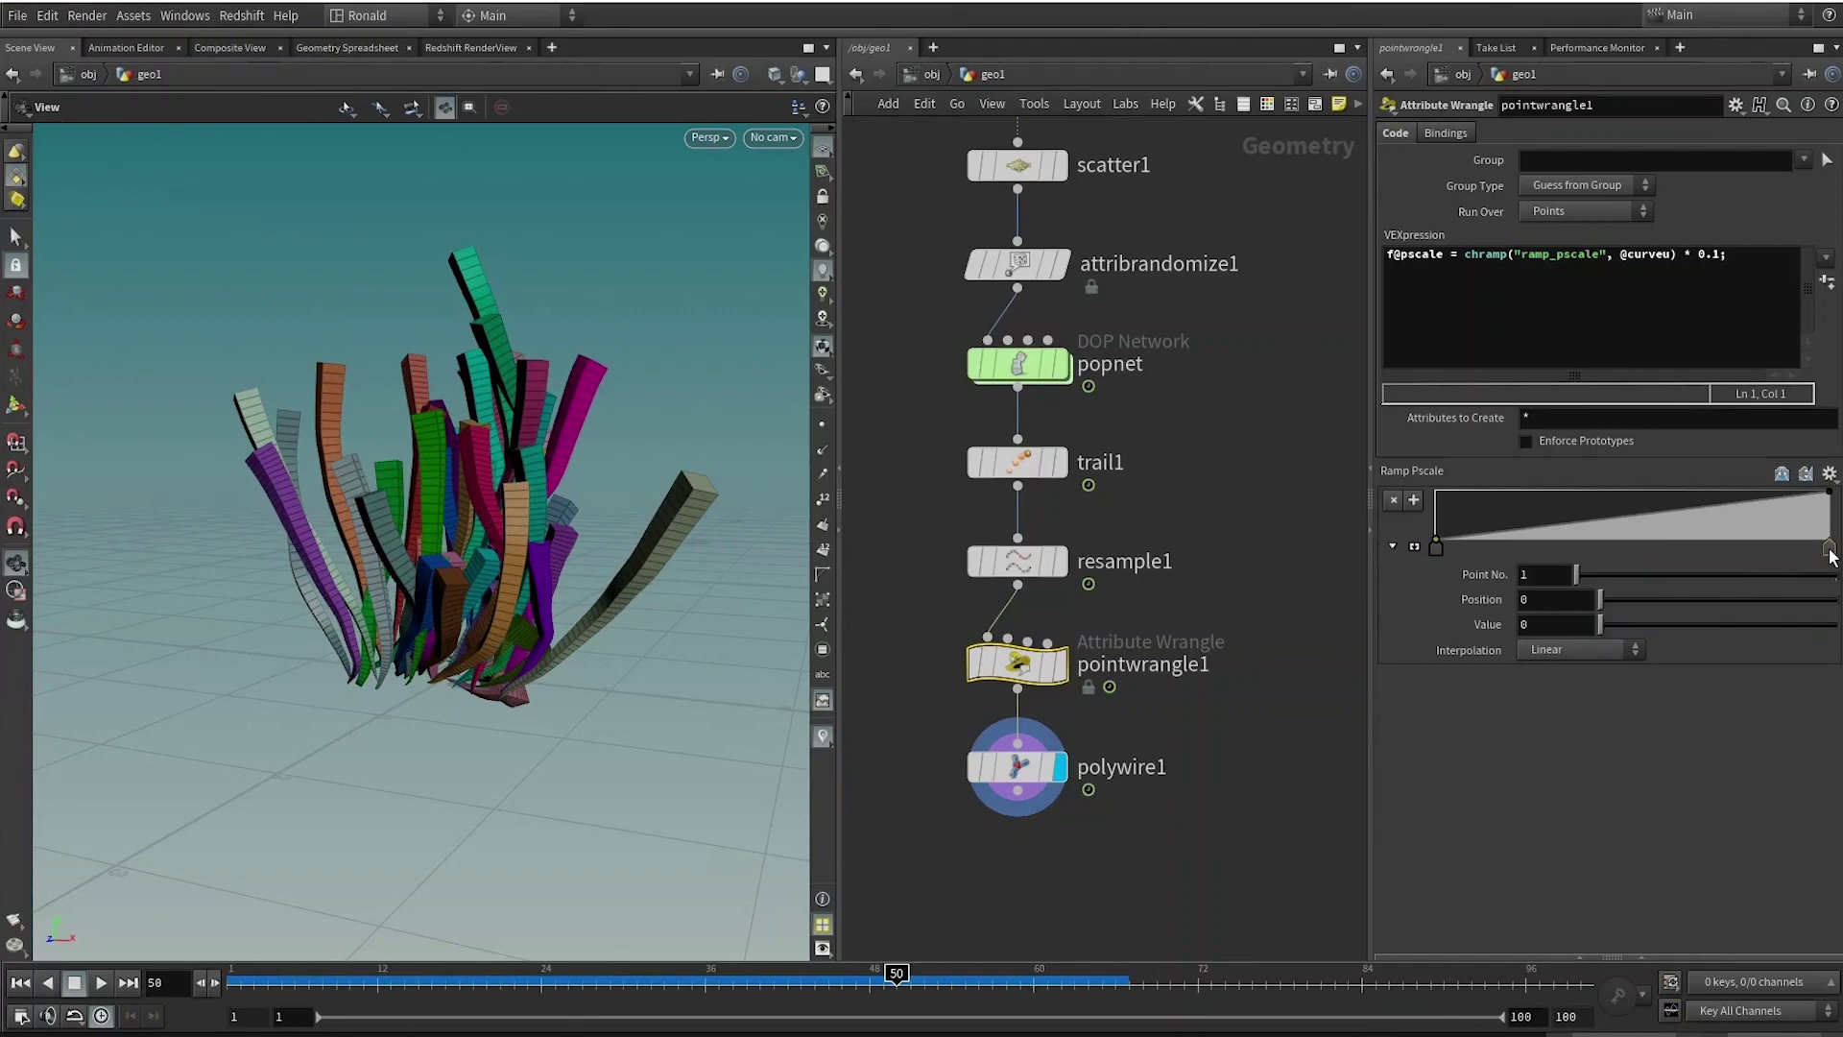
left_click(1536, 650)
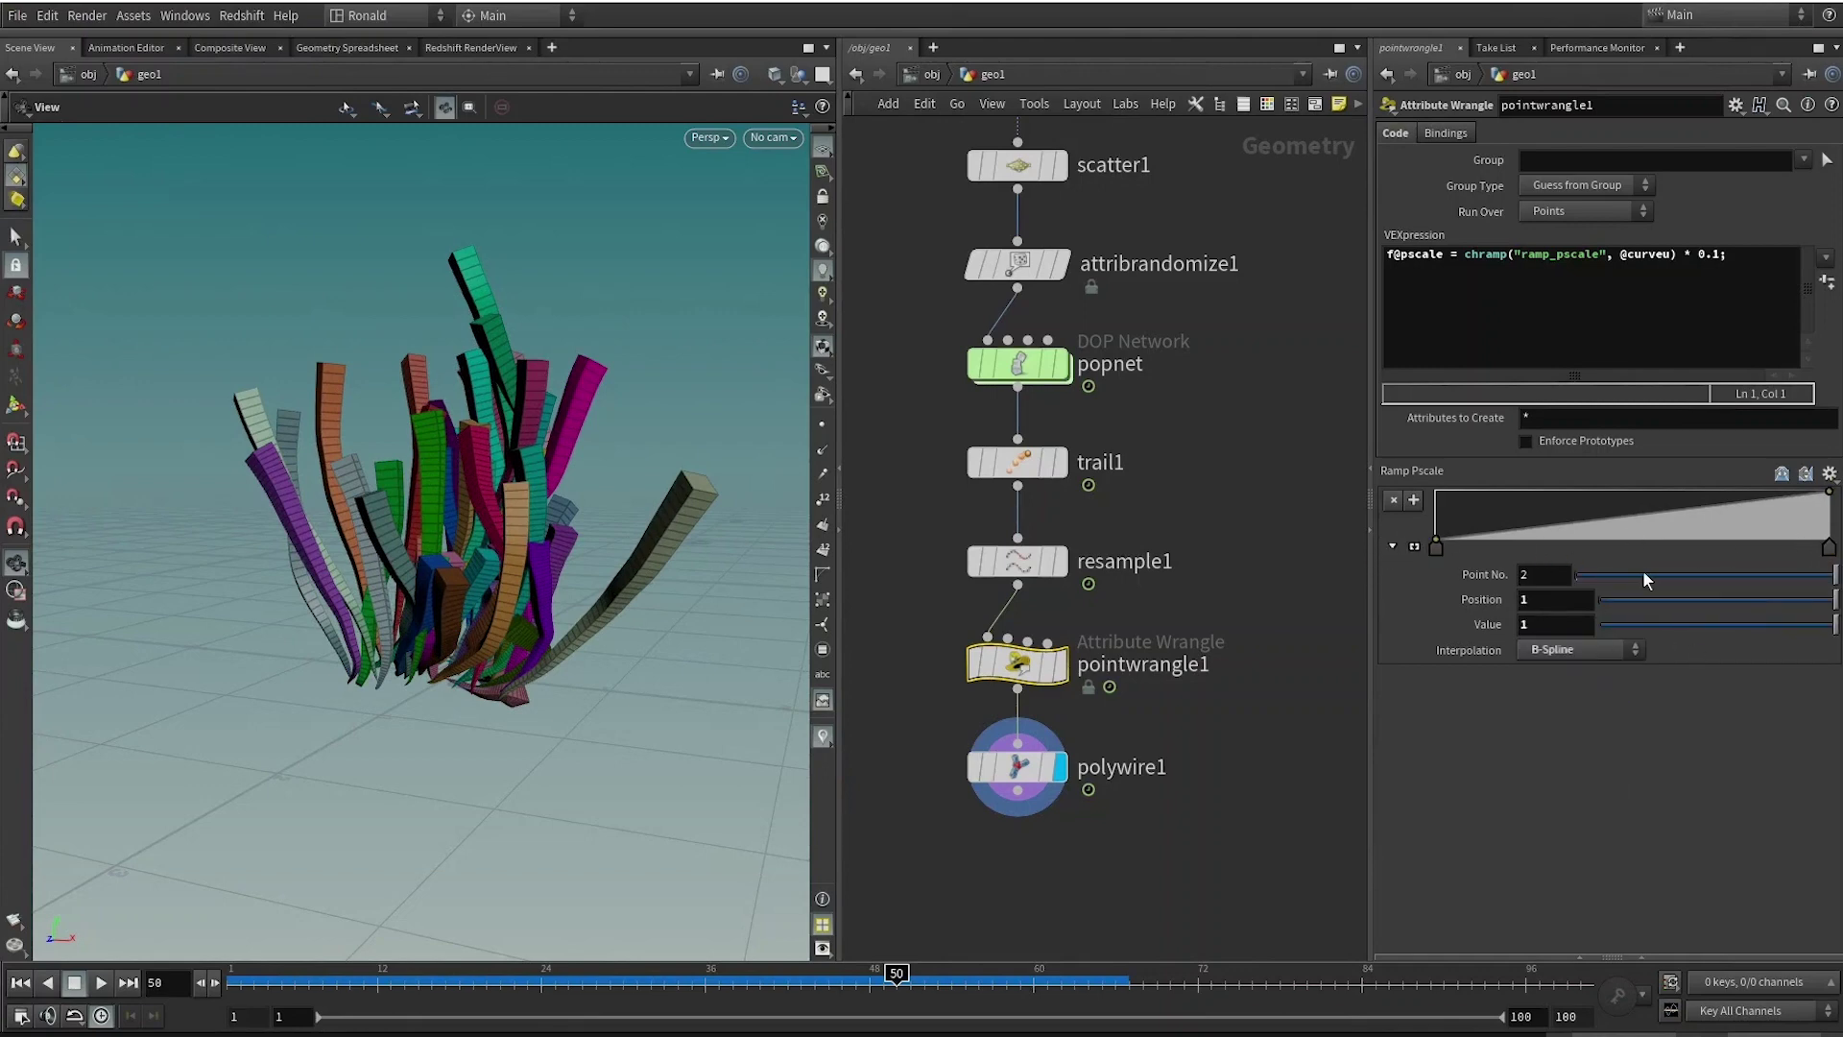
Shape the ramp to reach full value near the start, dip slightly, and drop to 0 at the end.
left_click(1530, 526)
left_click_drag(1530, 528, 1492, 491)
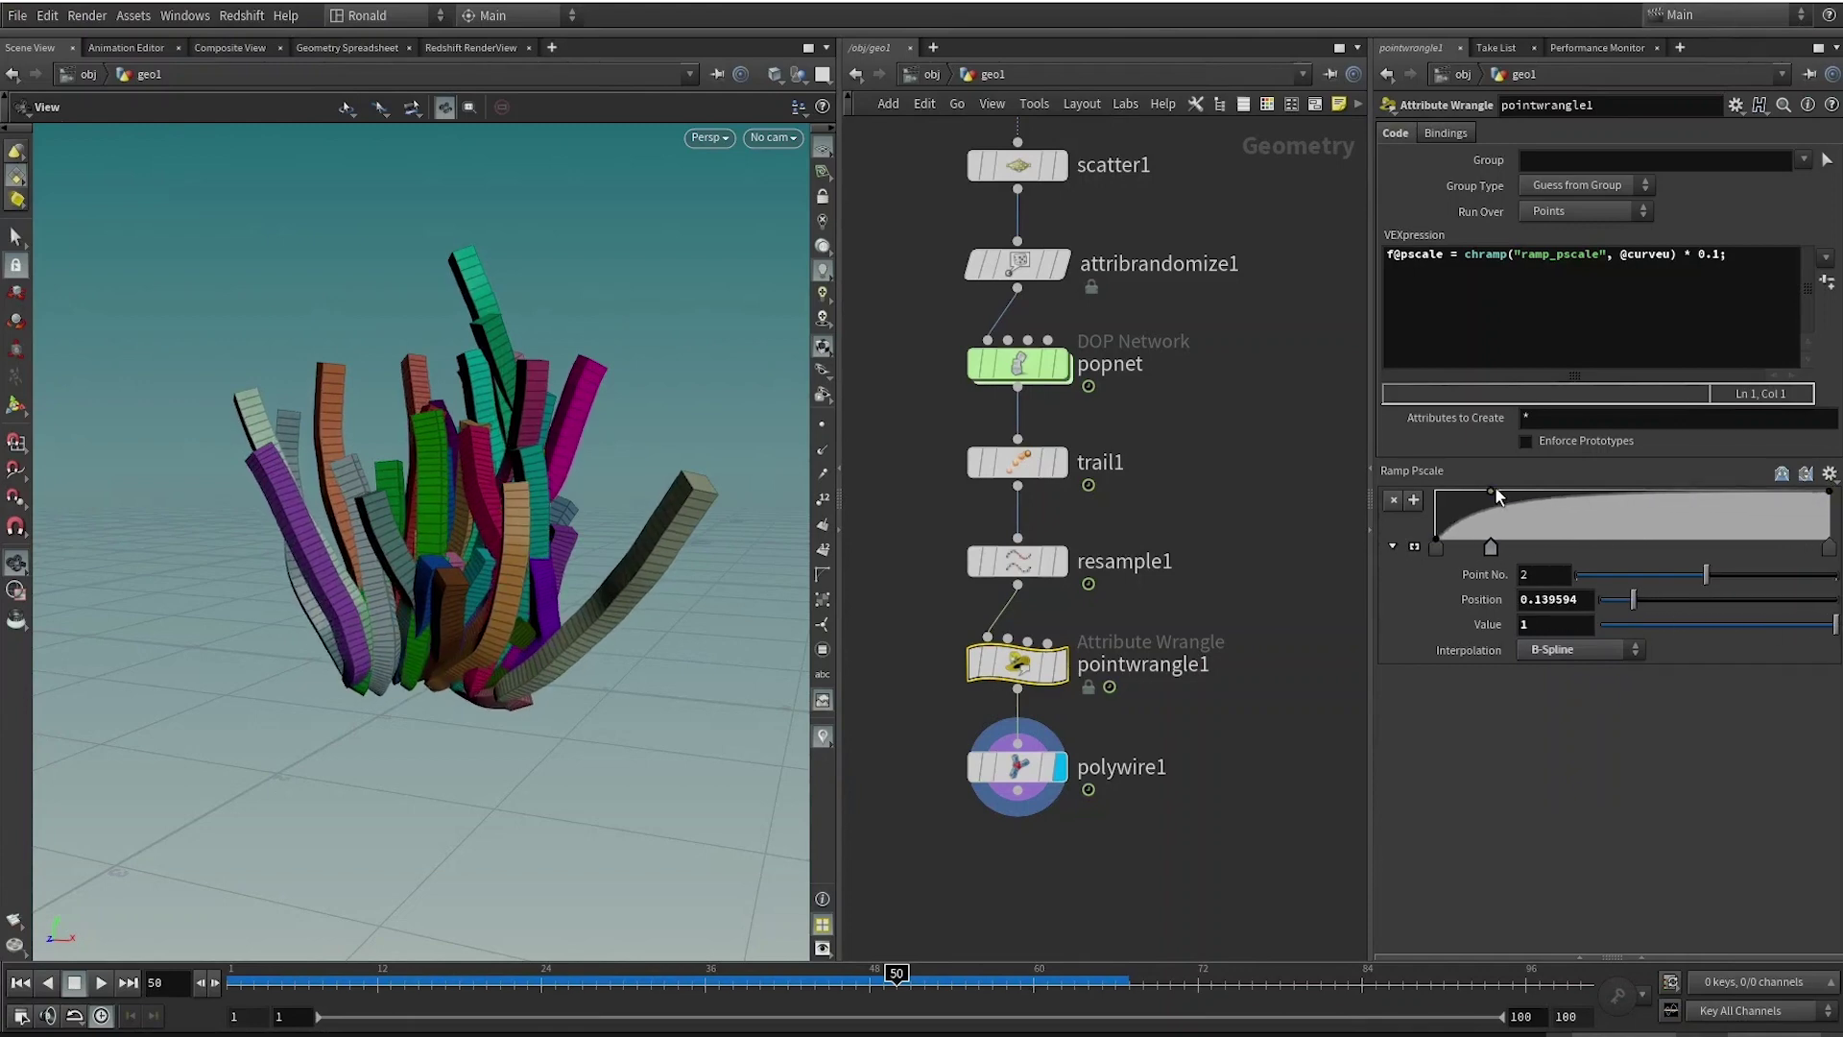
left_click(1582, 490)
left_click(1694, 523)
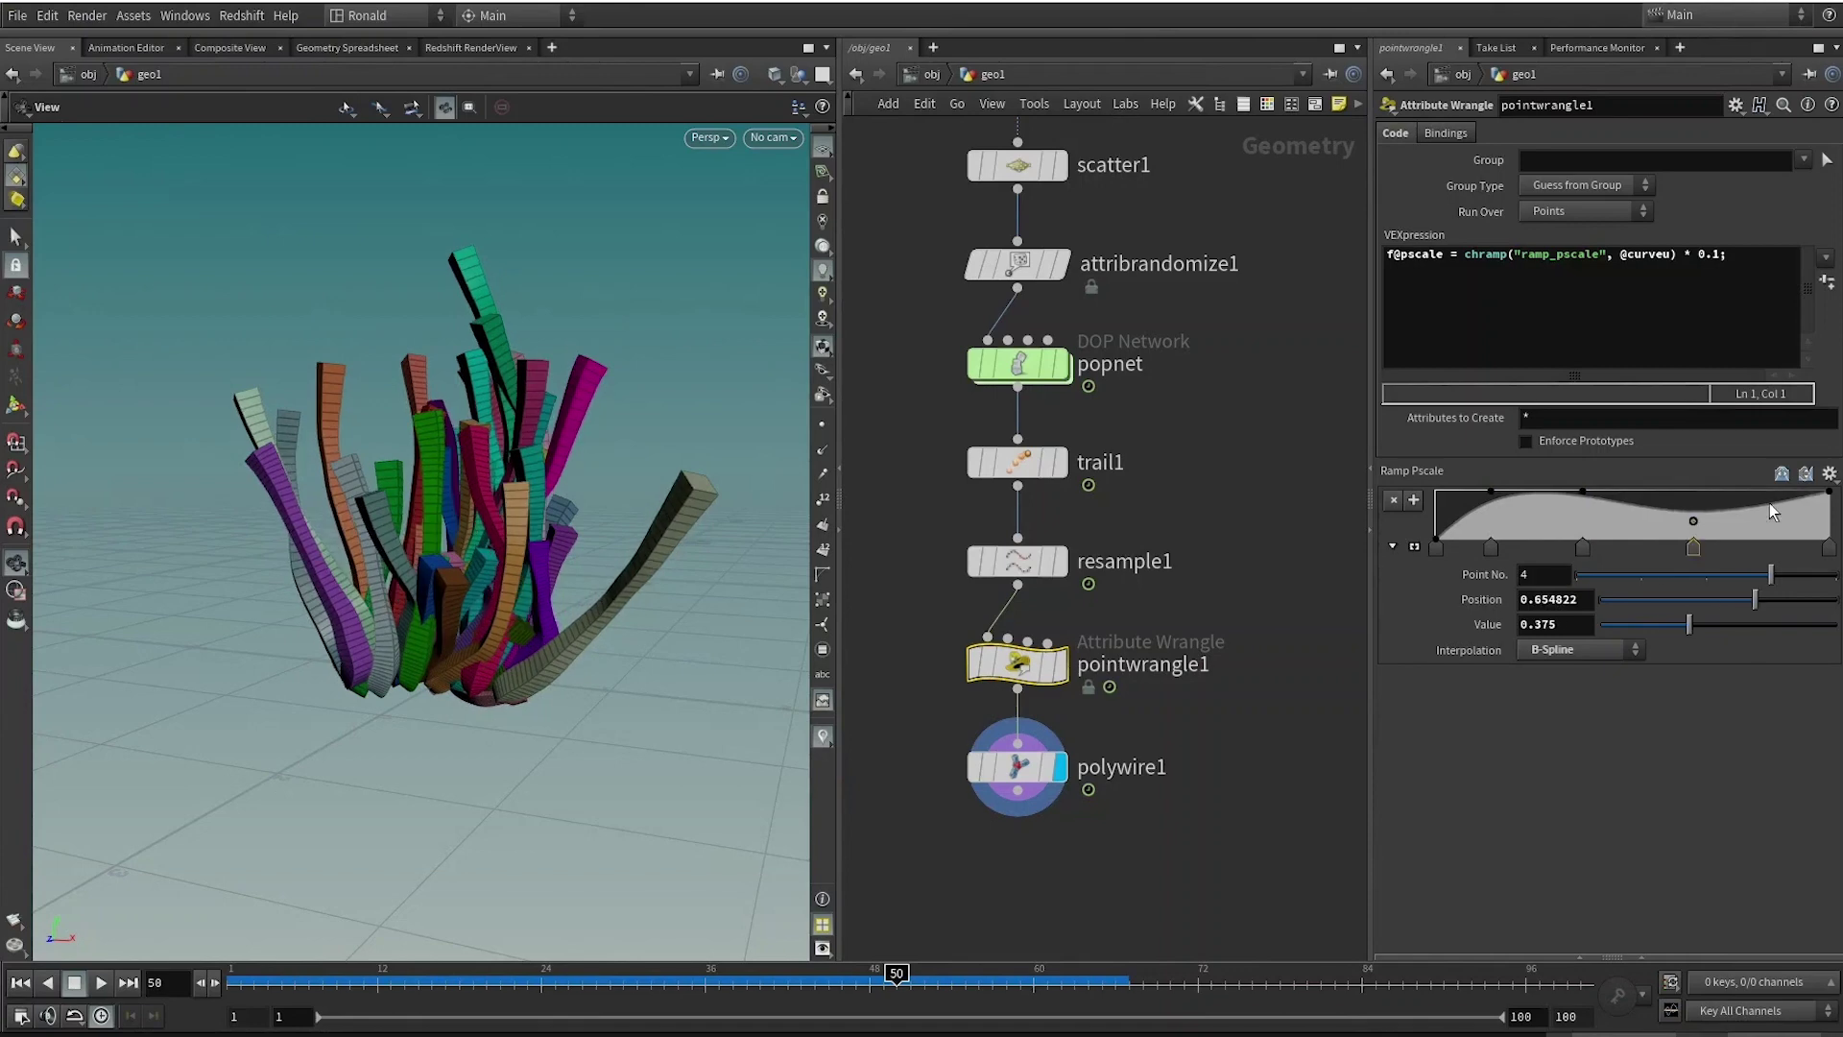
left_click_drag(1831, 495, 1835, 560)
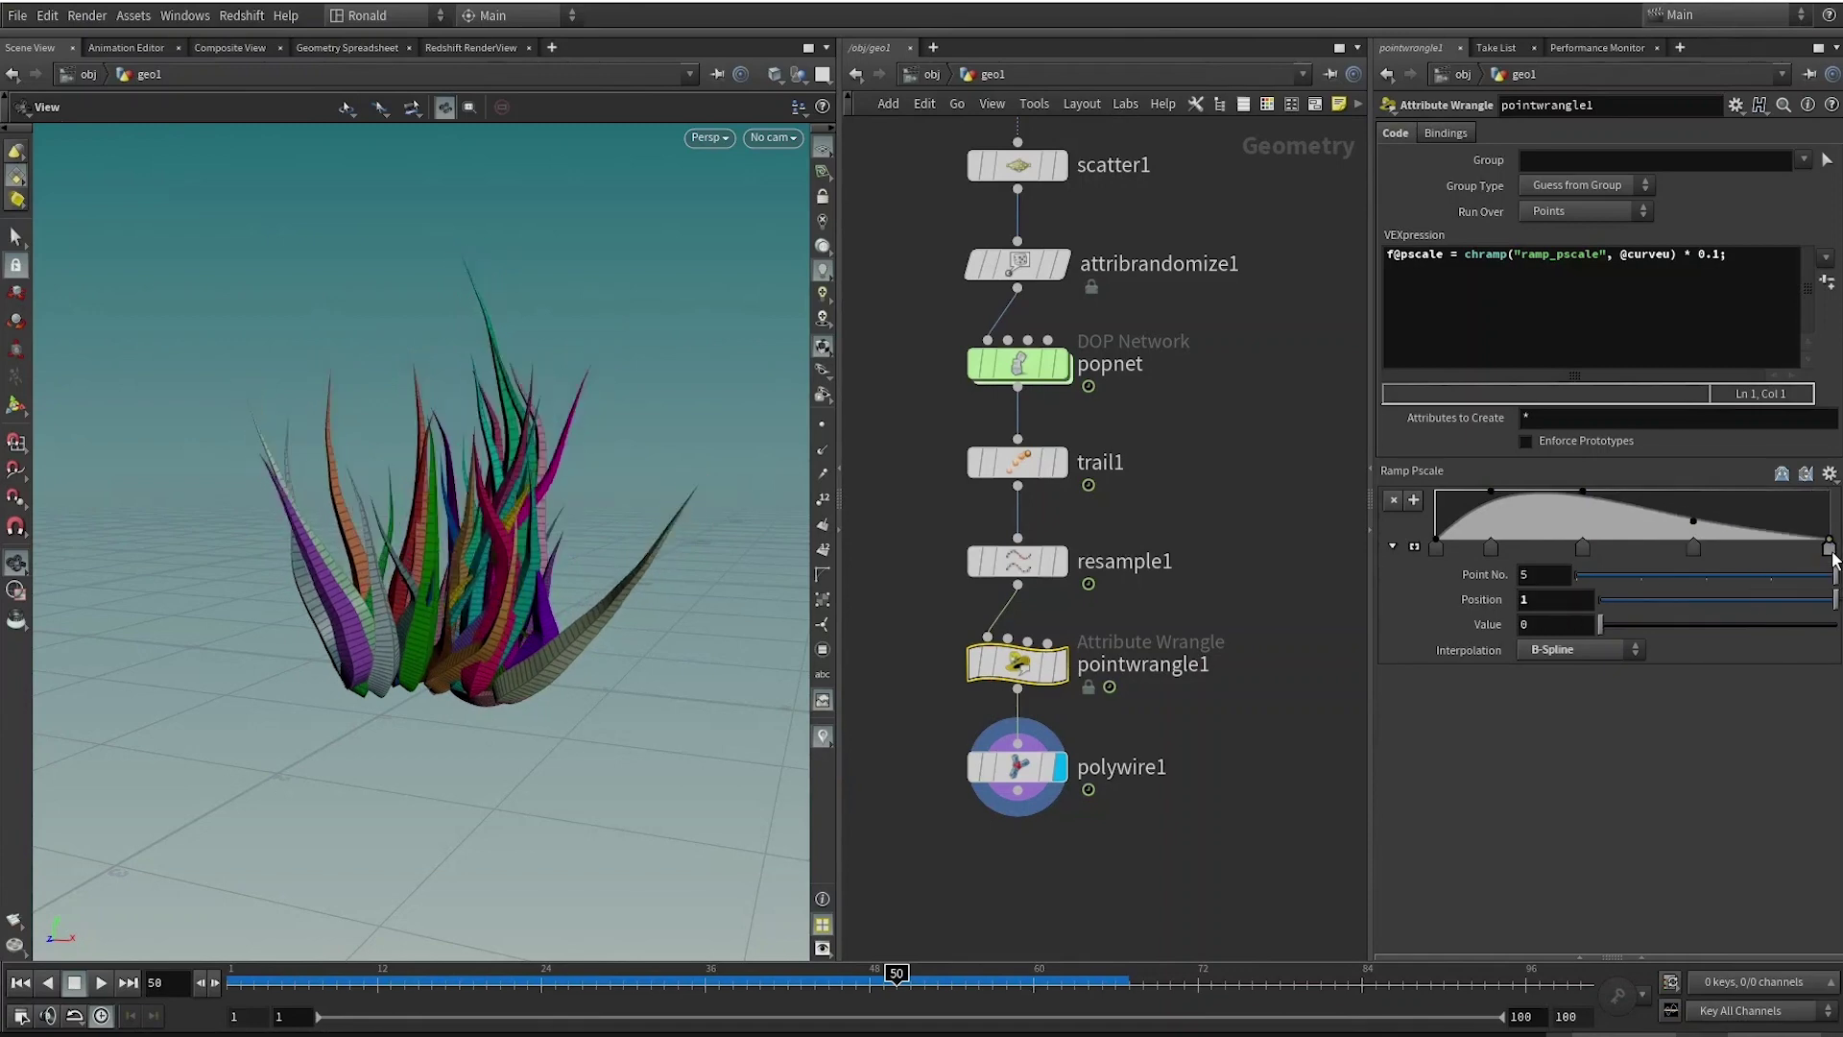
left_click_drag(1689, 523, 1685, 529)
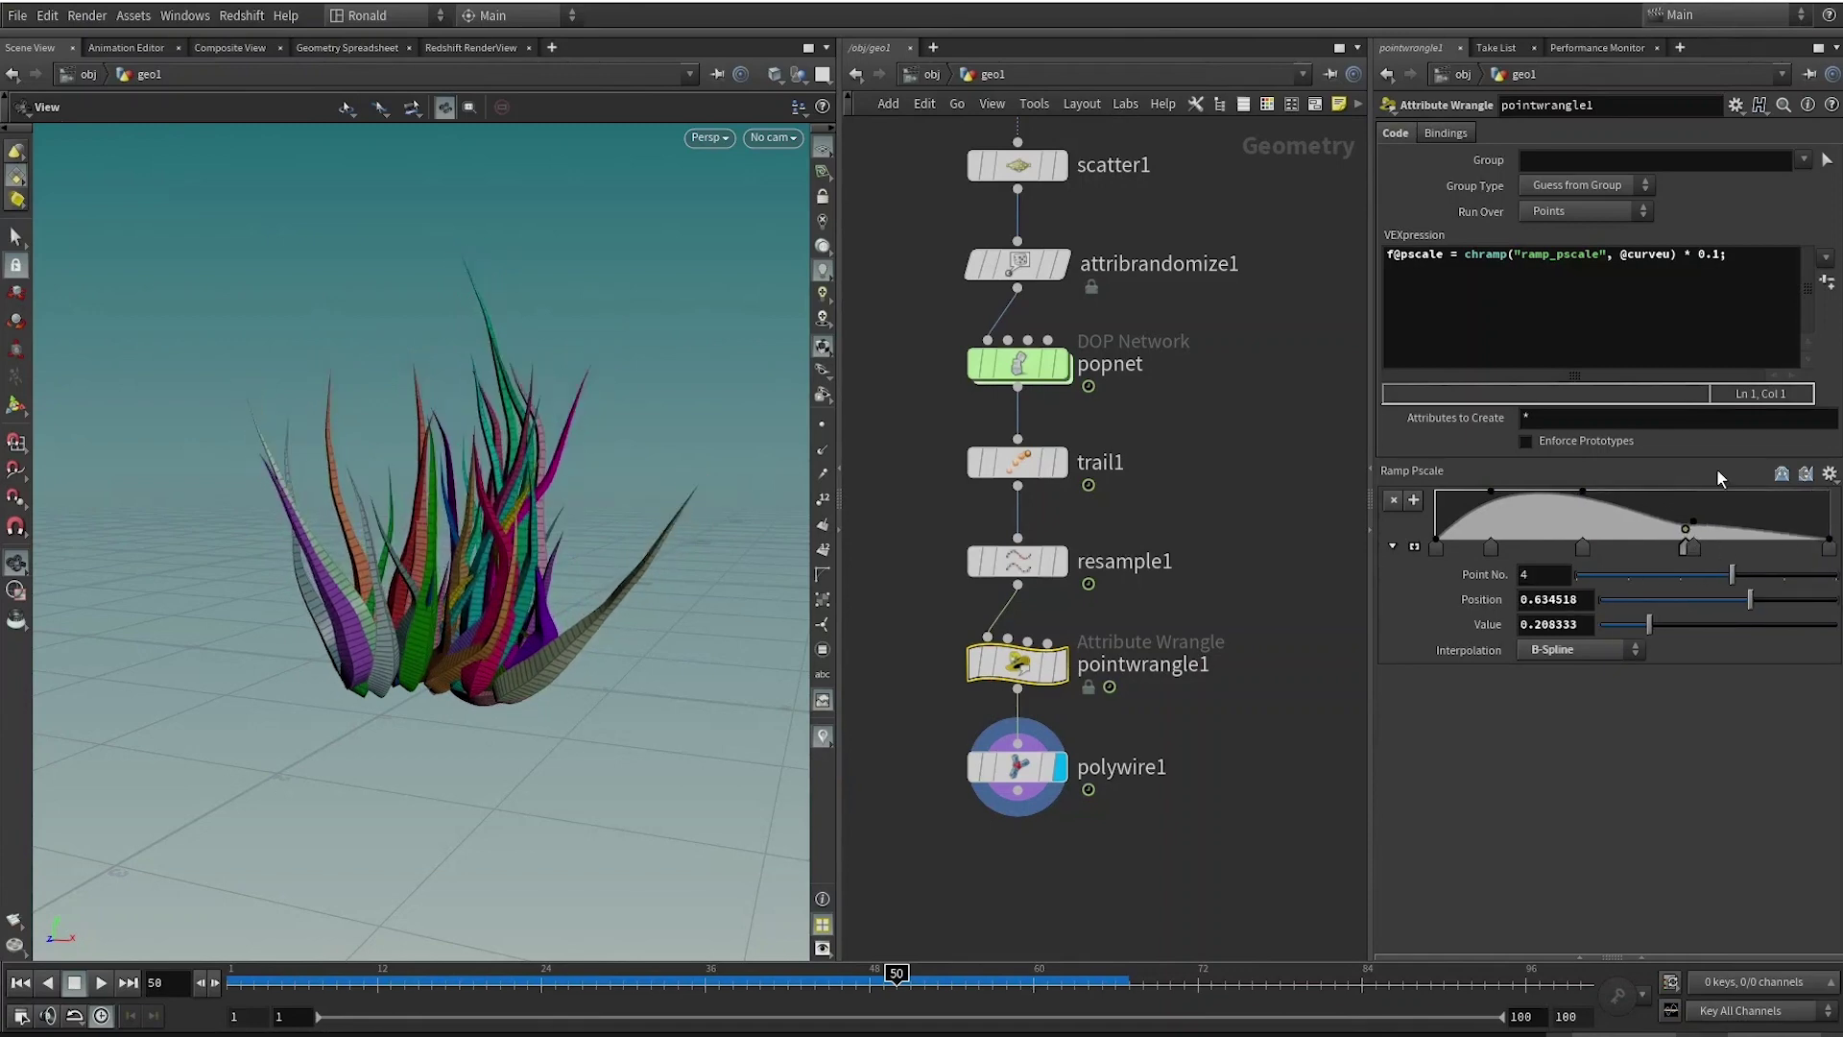
left_click_drag(1721, 256, 1703, 256)
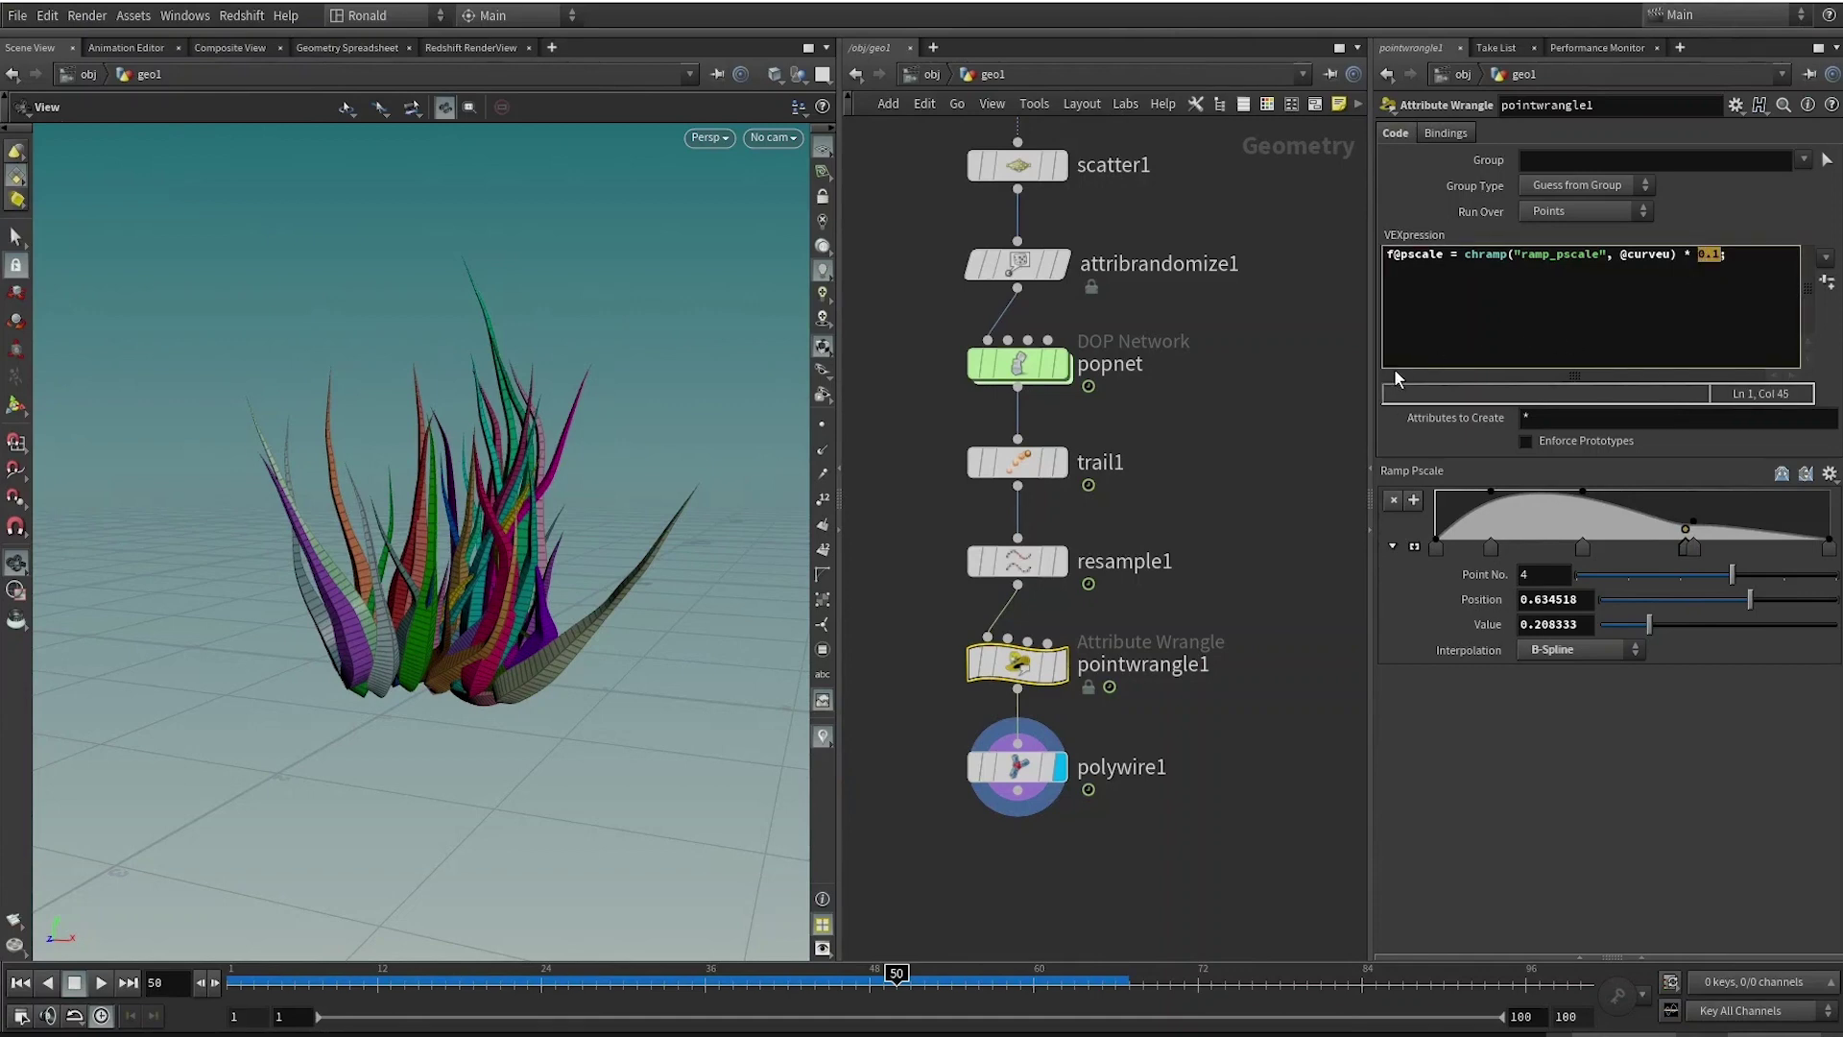
Replace the fixed multiplier, briefly .02, with chf("pscale_multiplier") in the pscale expression.
type(".02")
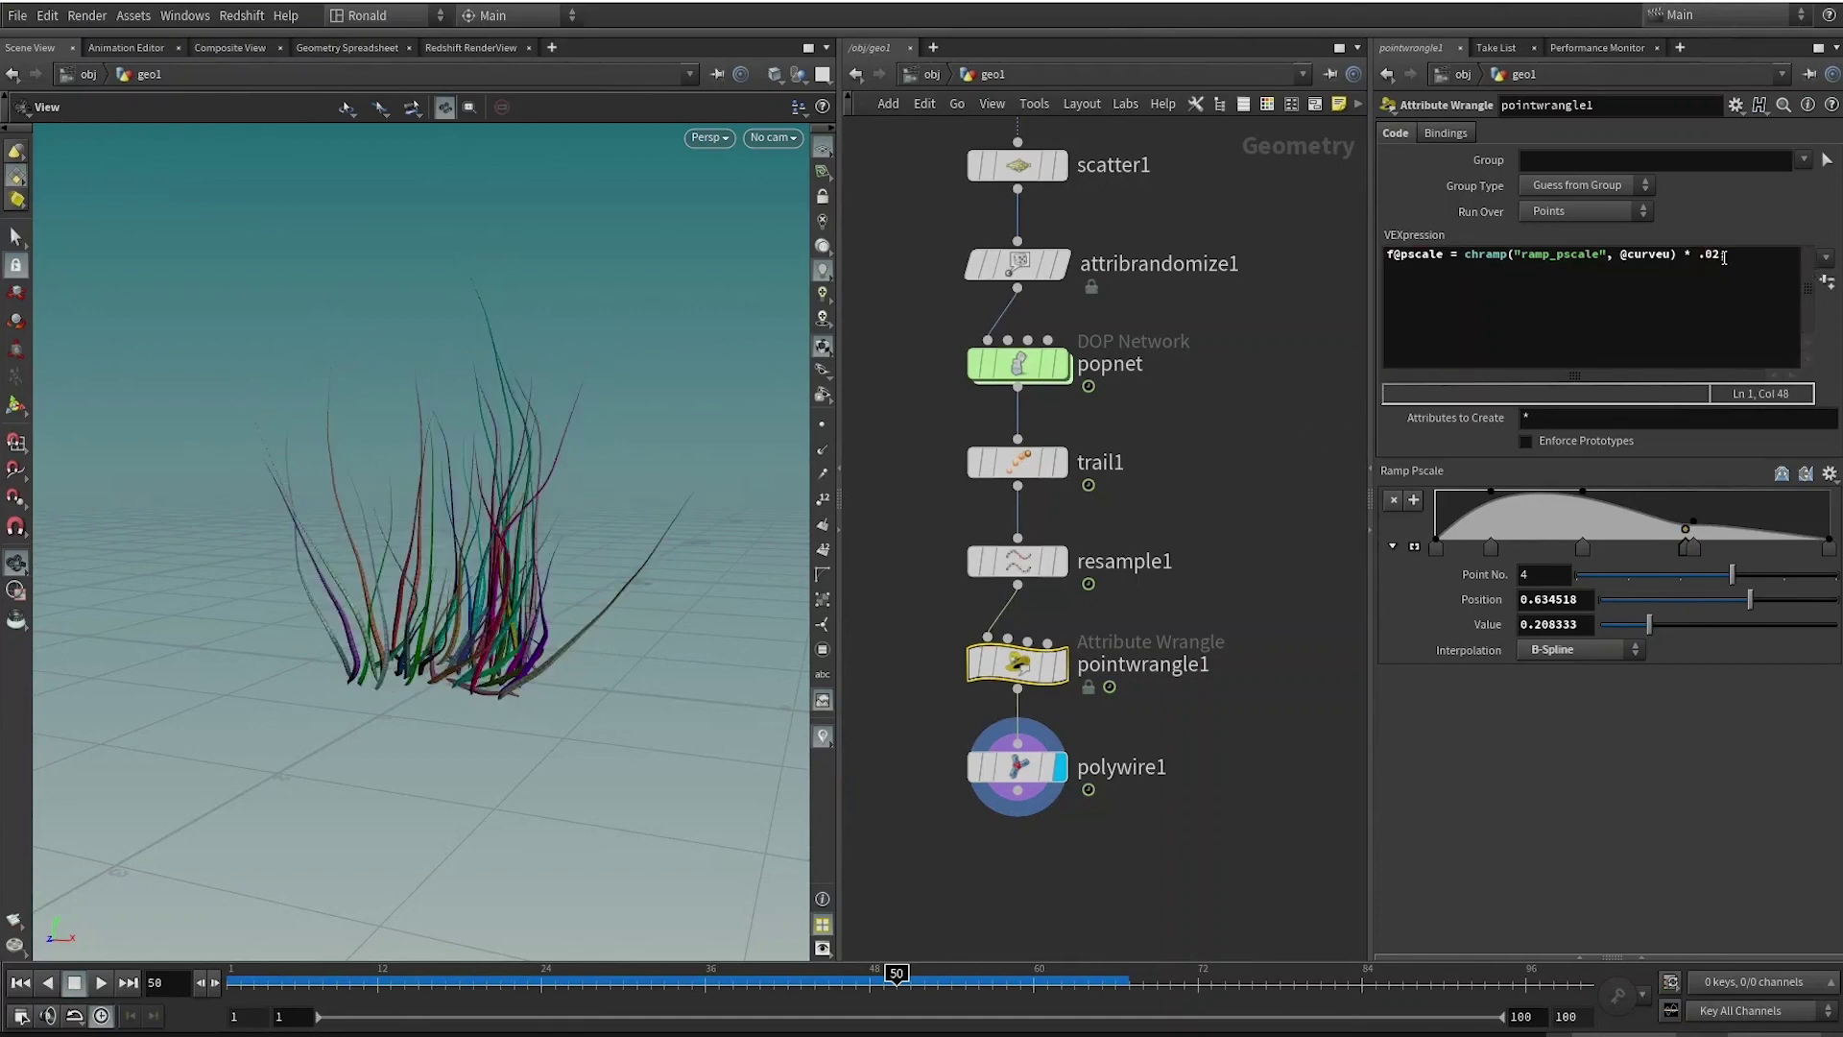
left_click_drag(1718, 256, 1702, 256)
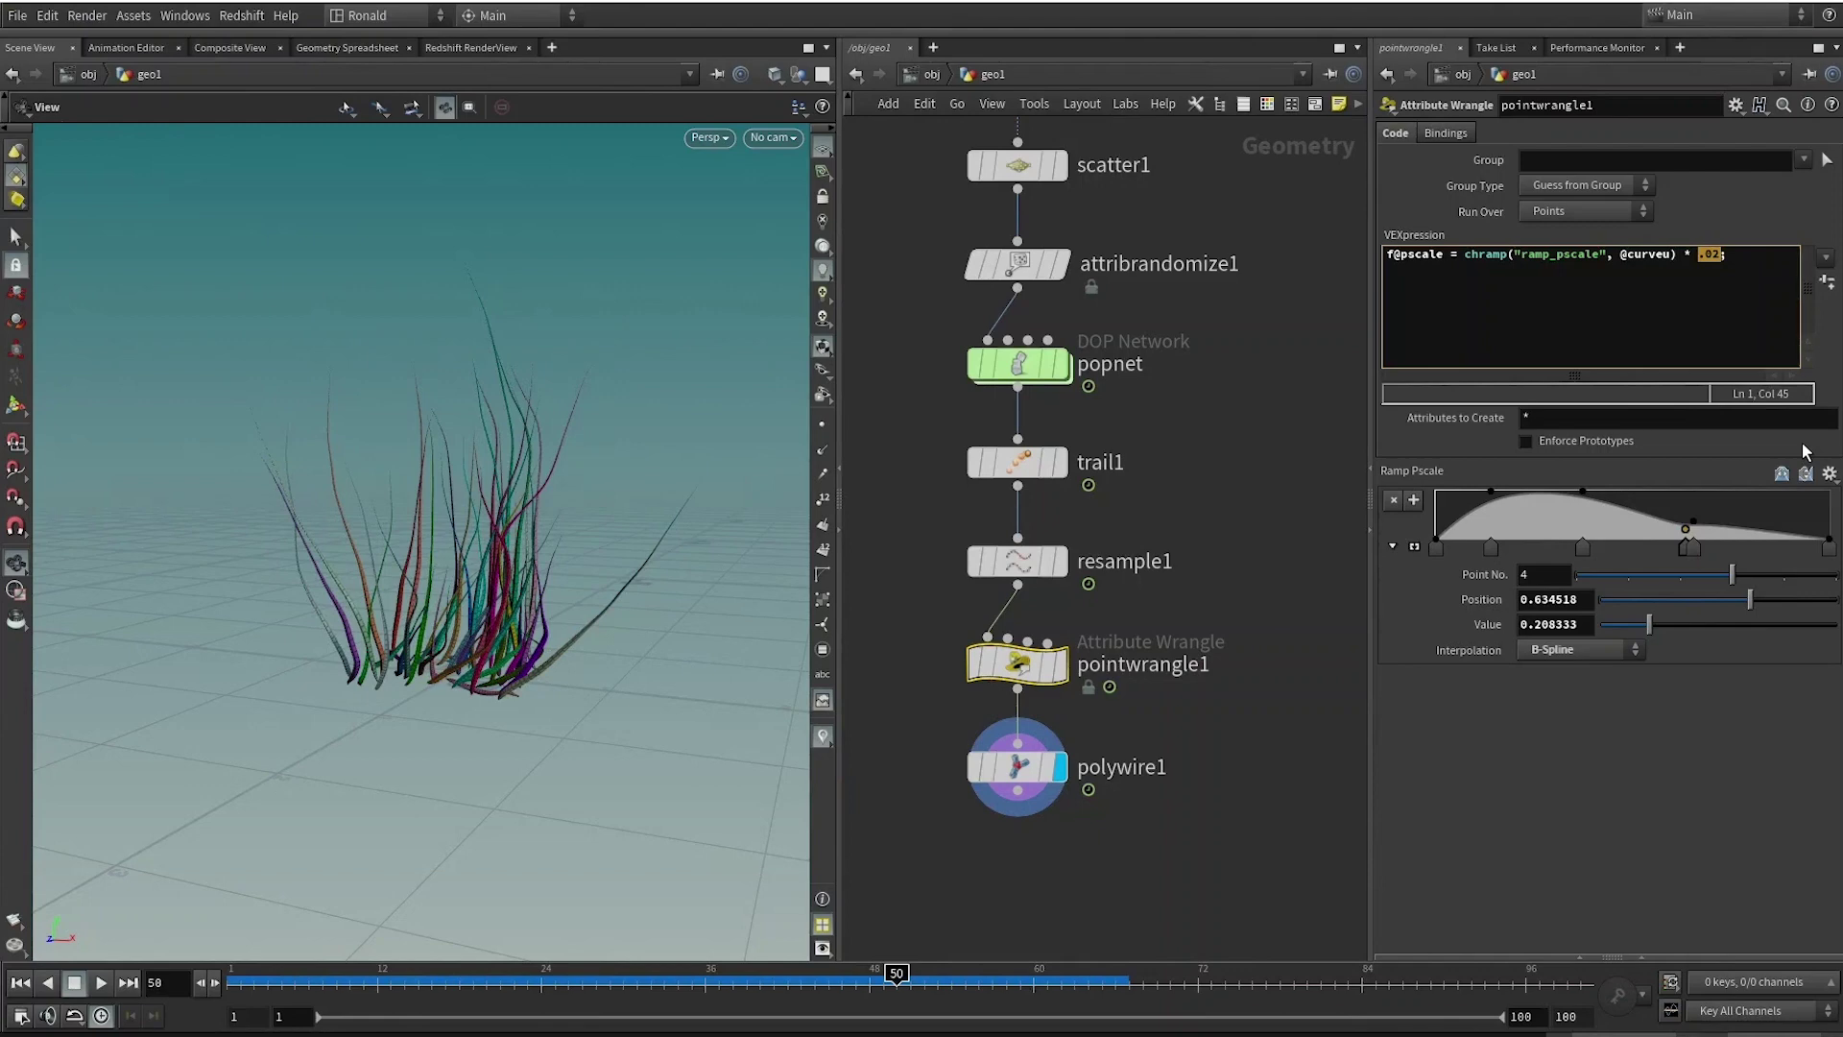
type("chf()")
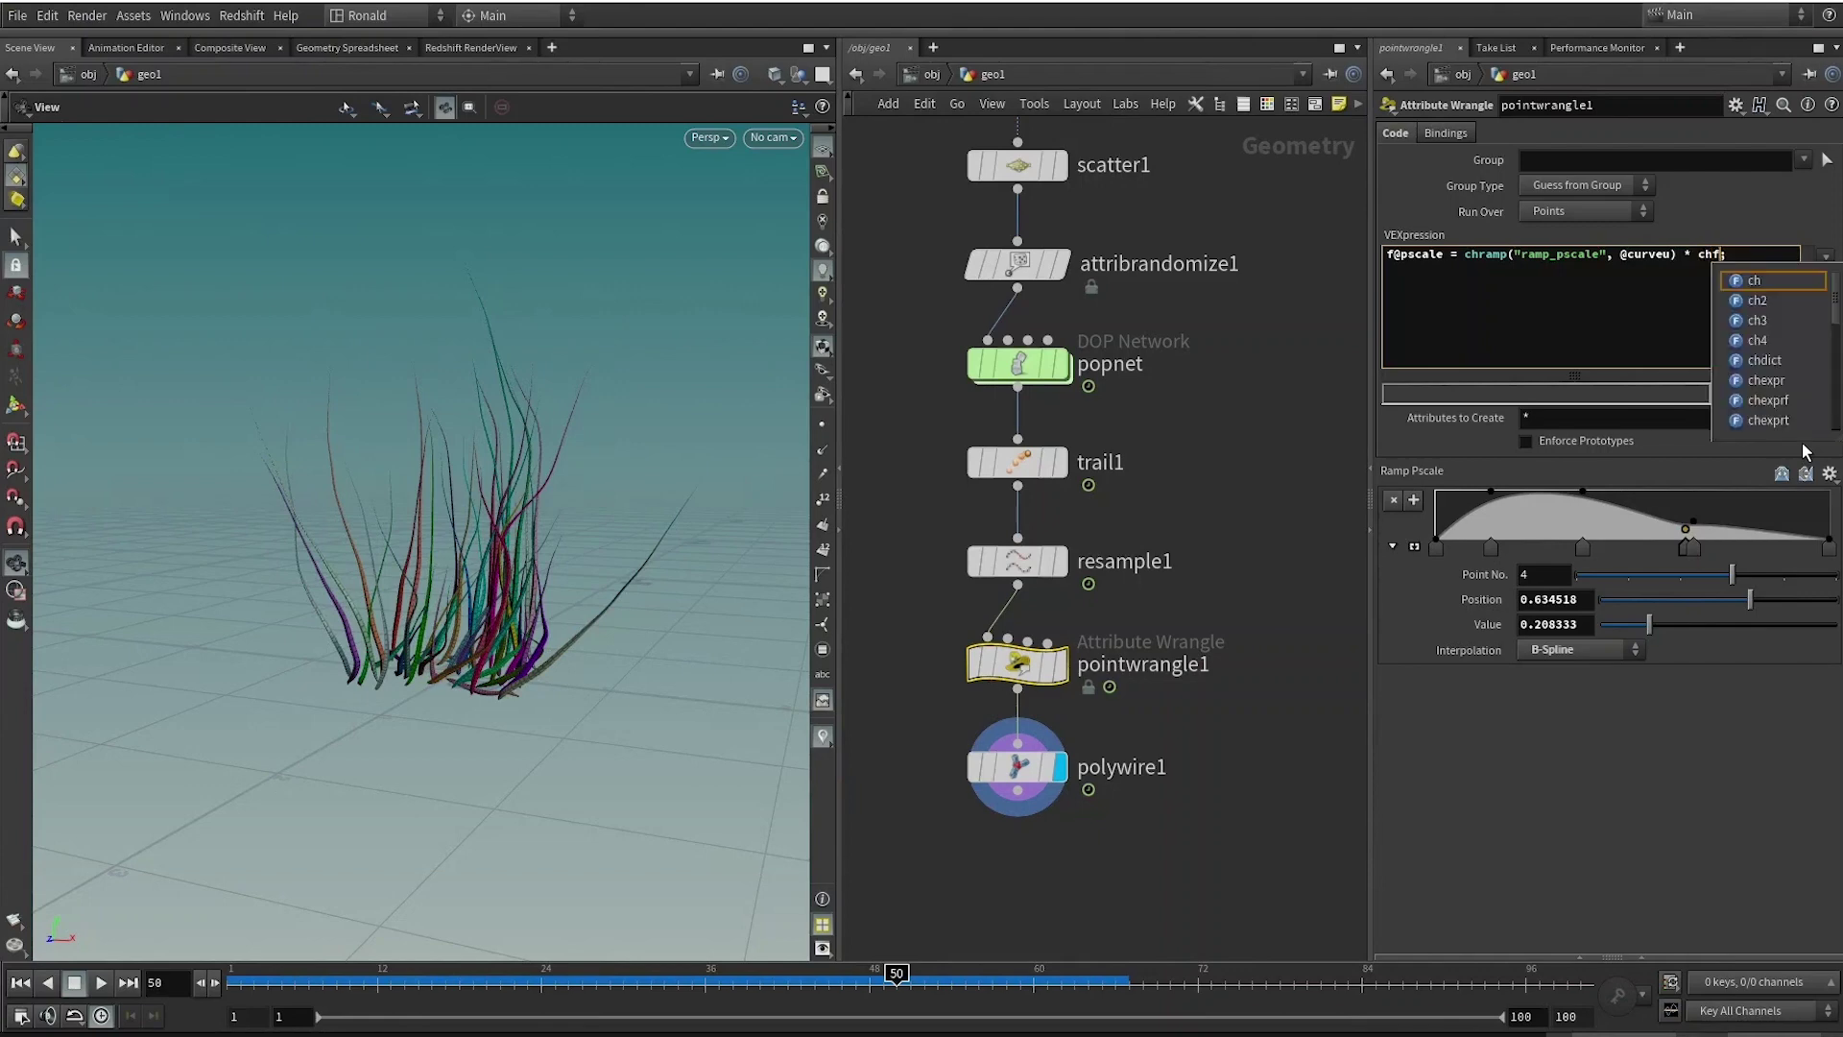
key("BackSpace")
key("BackSpace")
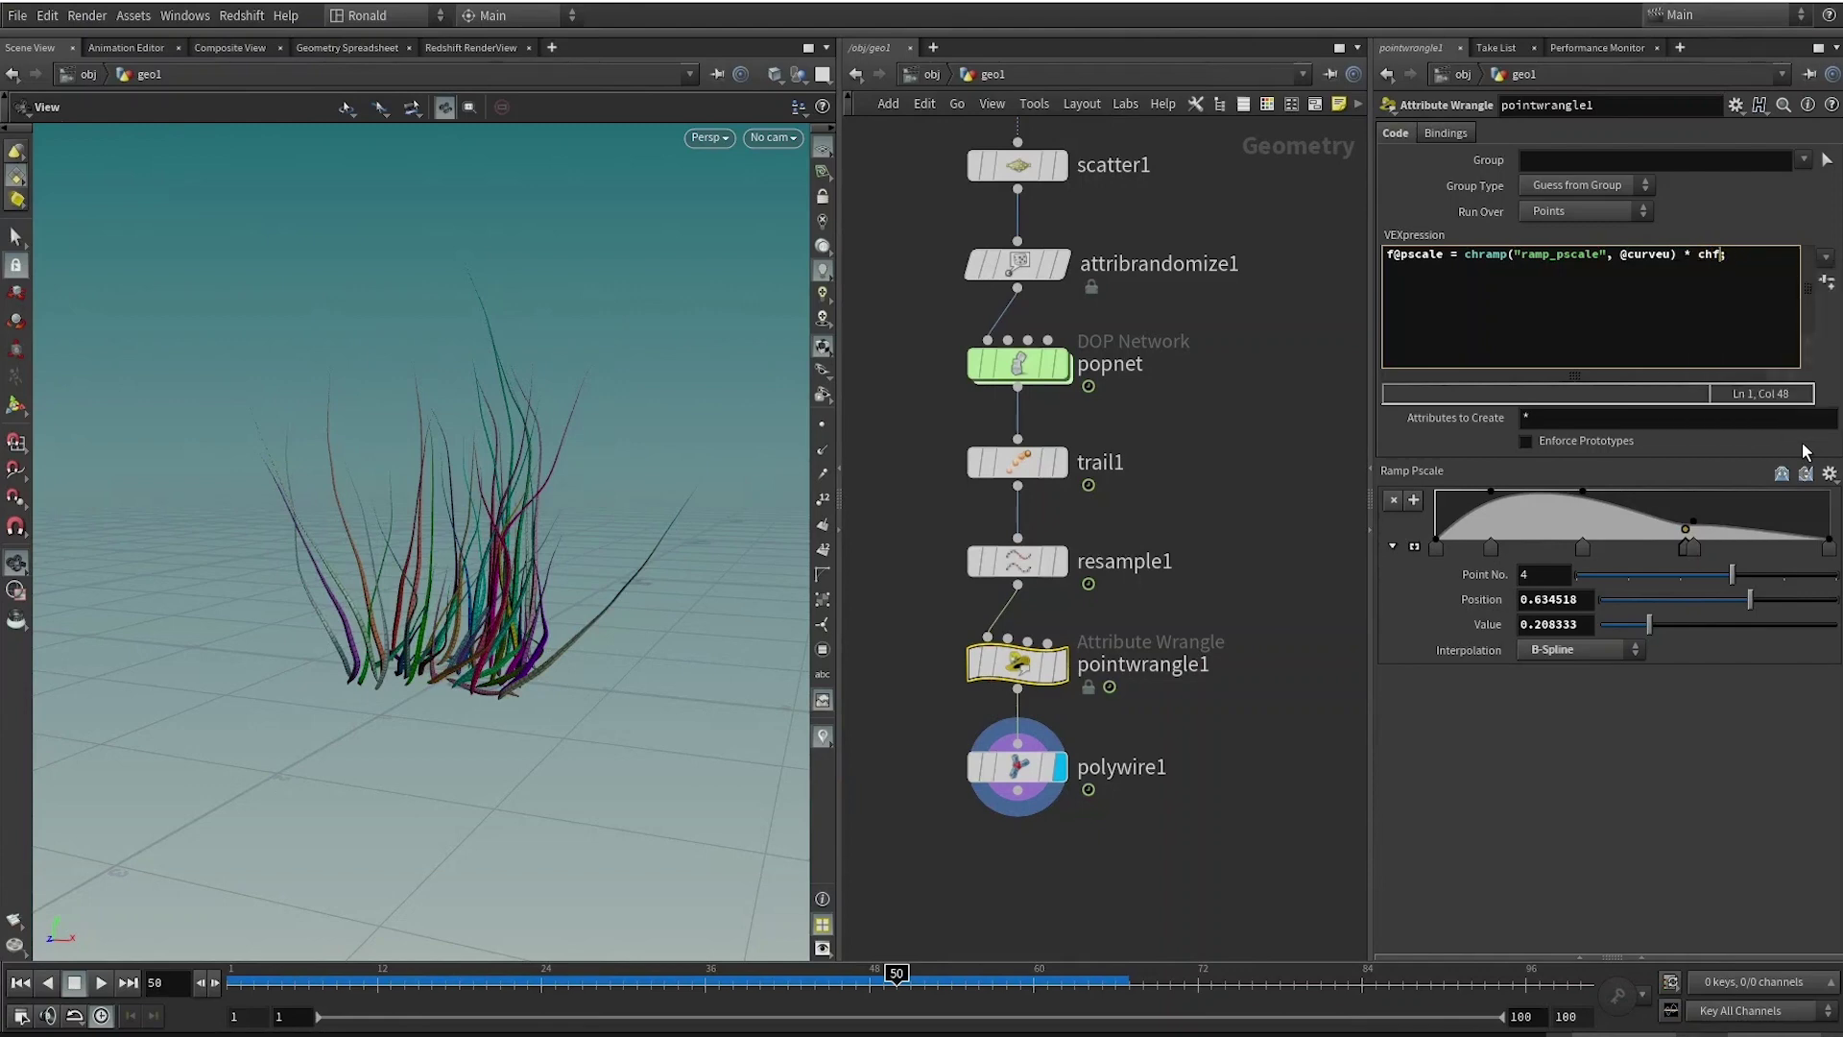
type("(\"pscale")
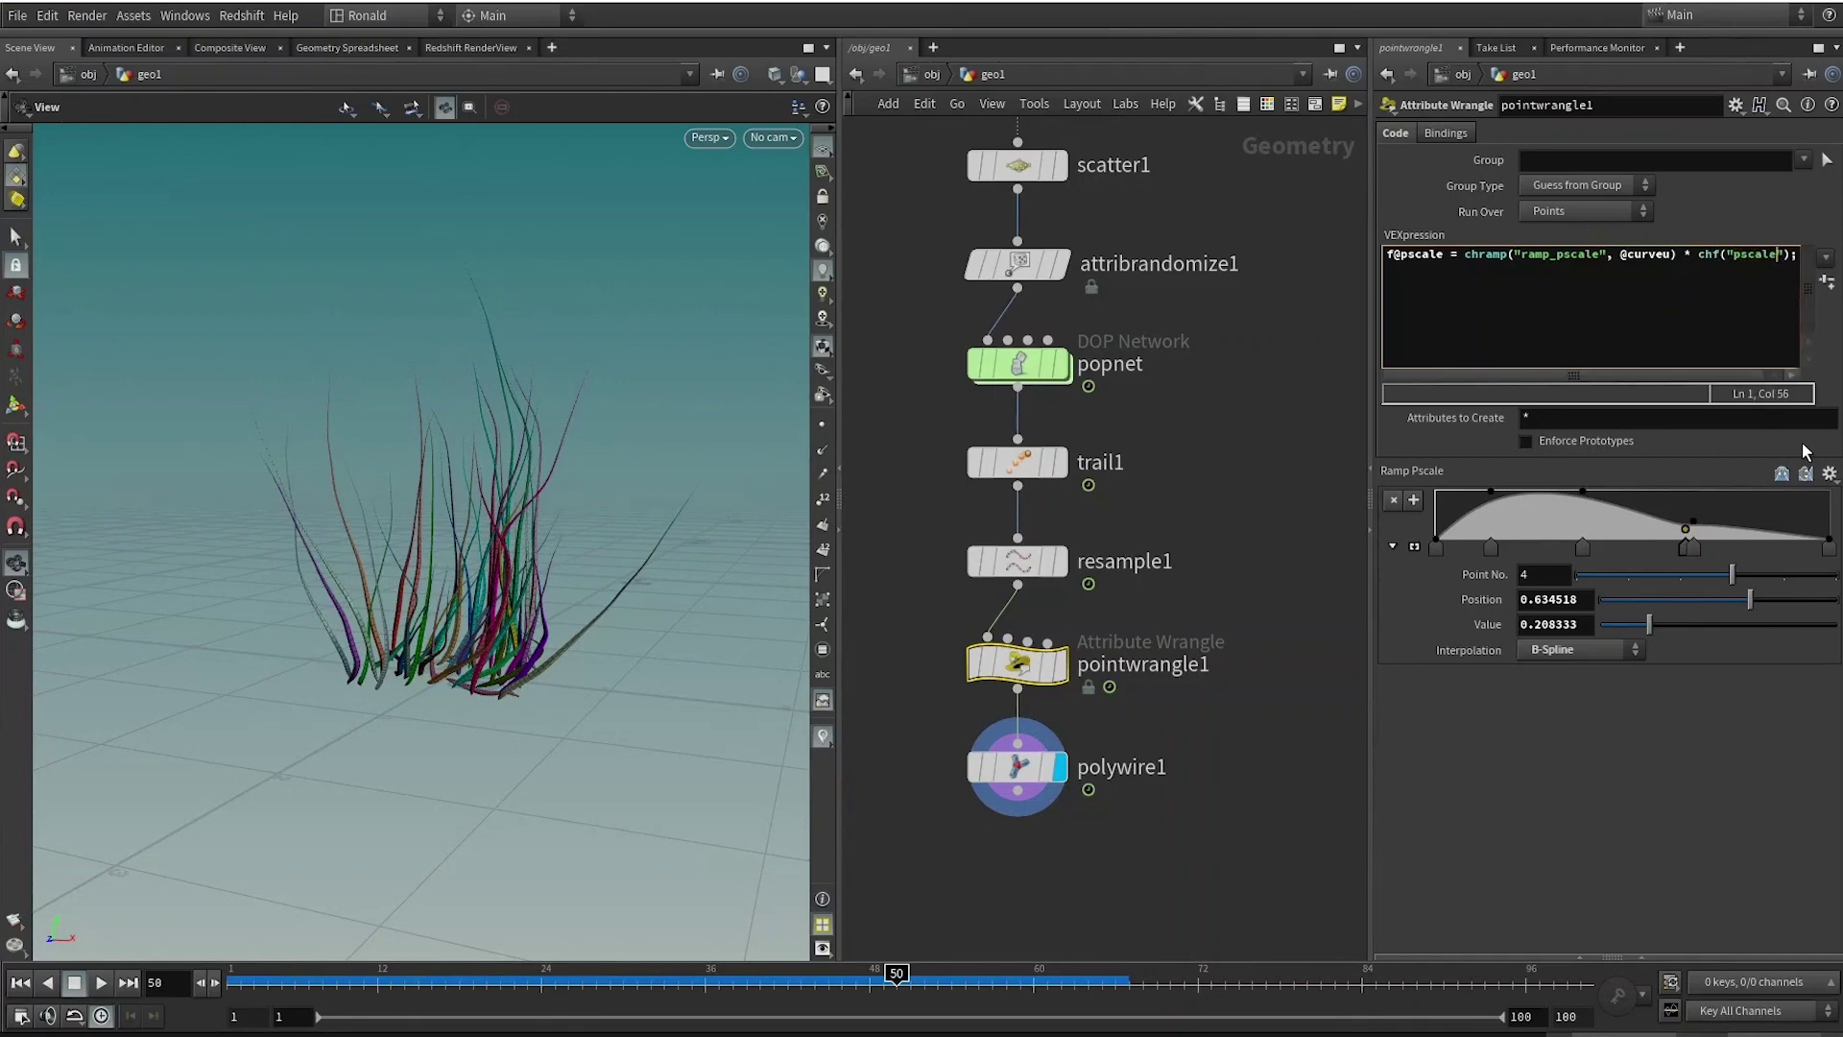
type("_multiplier")
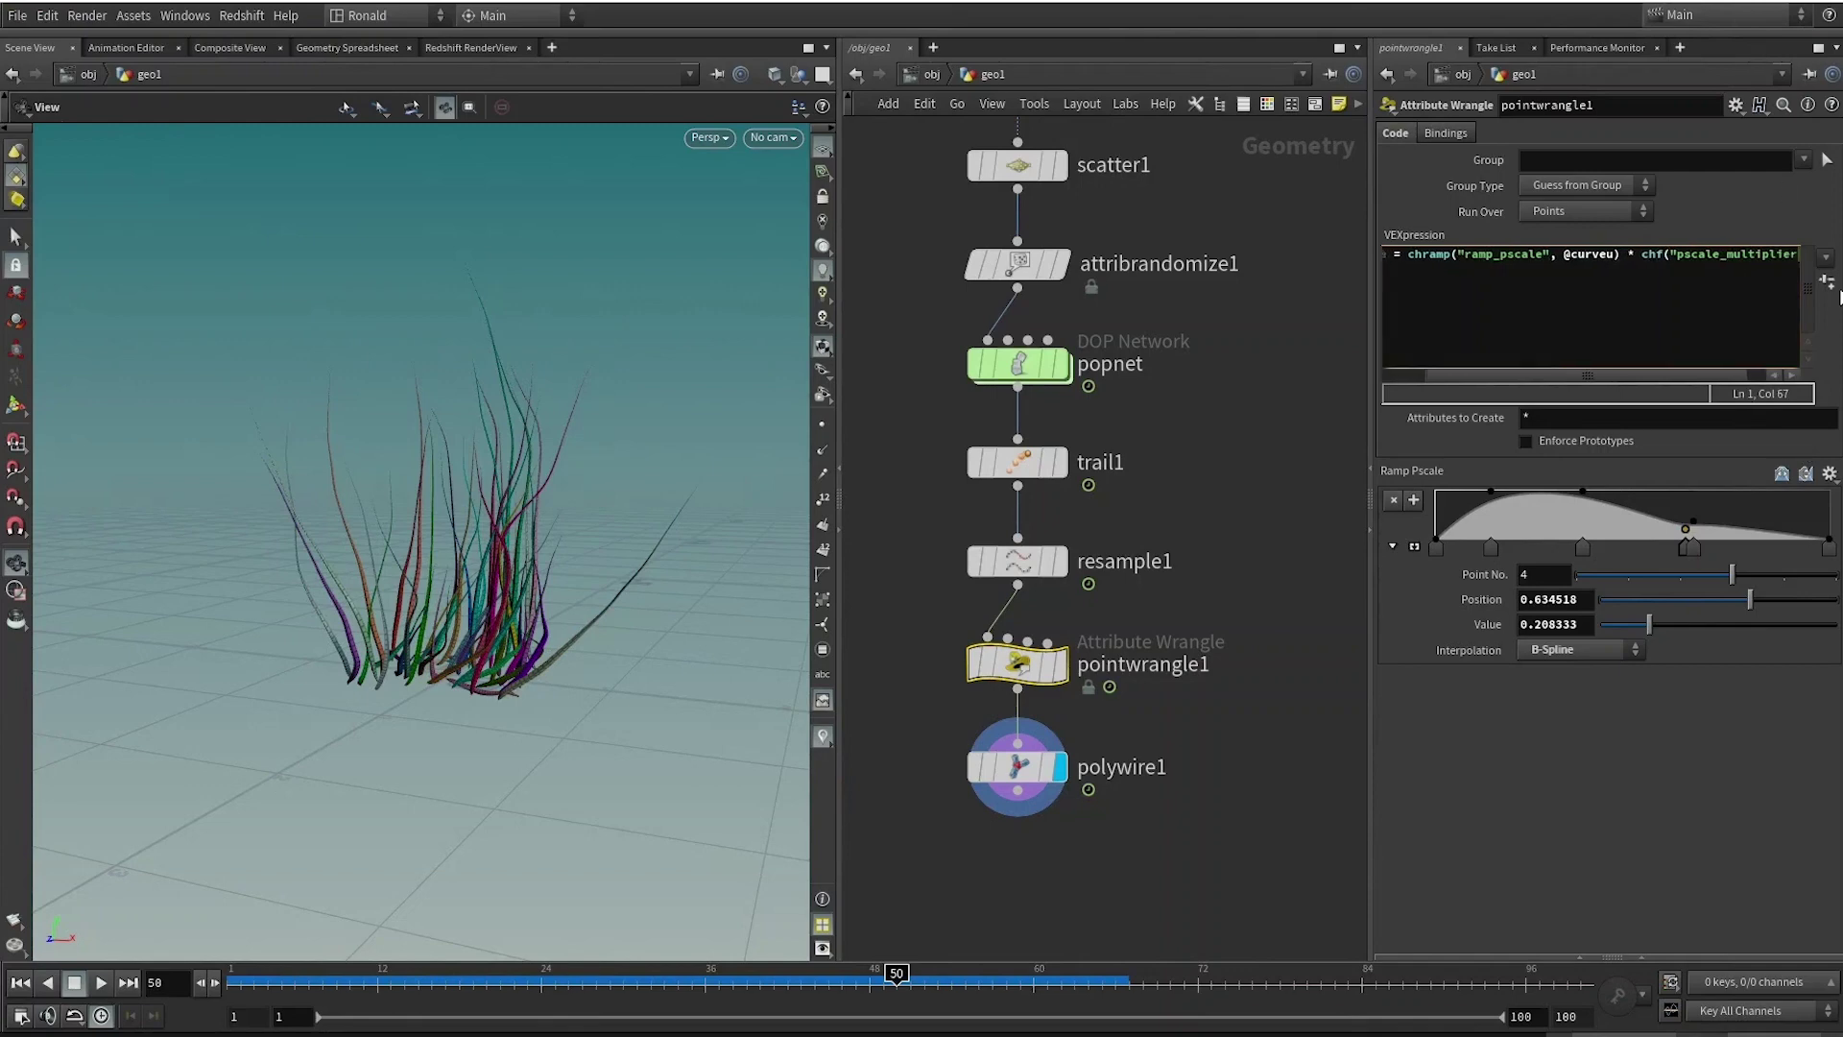
Create the Pscale Multiplier slider and lower it to about 0.09, inspecting the slimmer blades.
left_click(1828, 282)
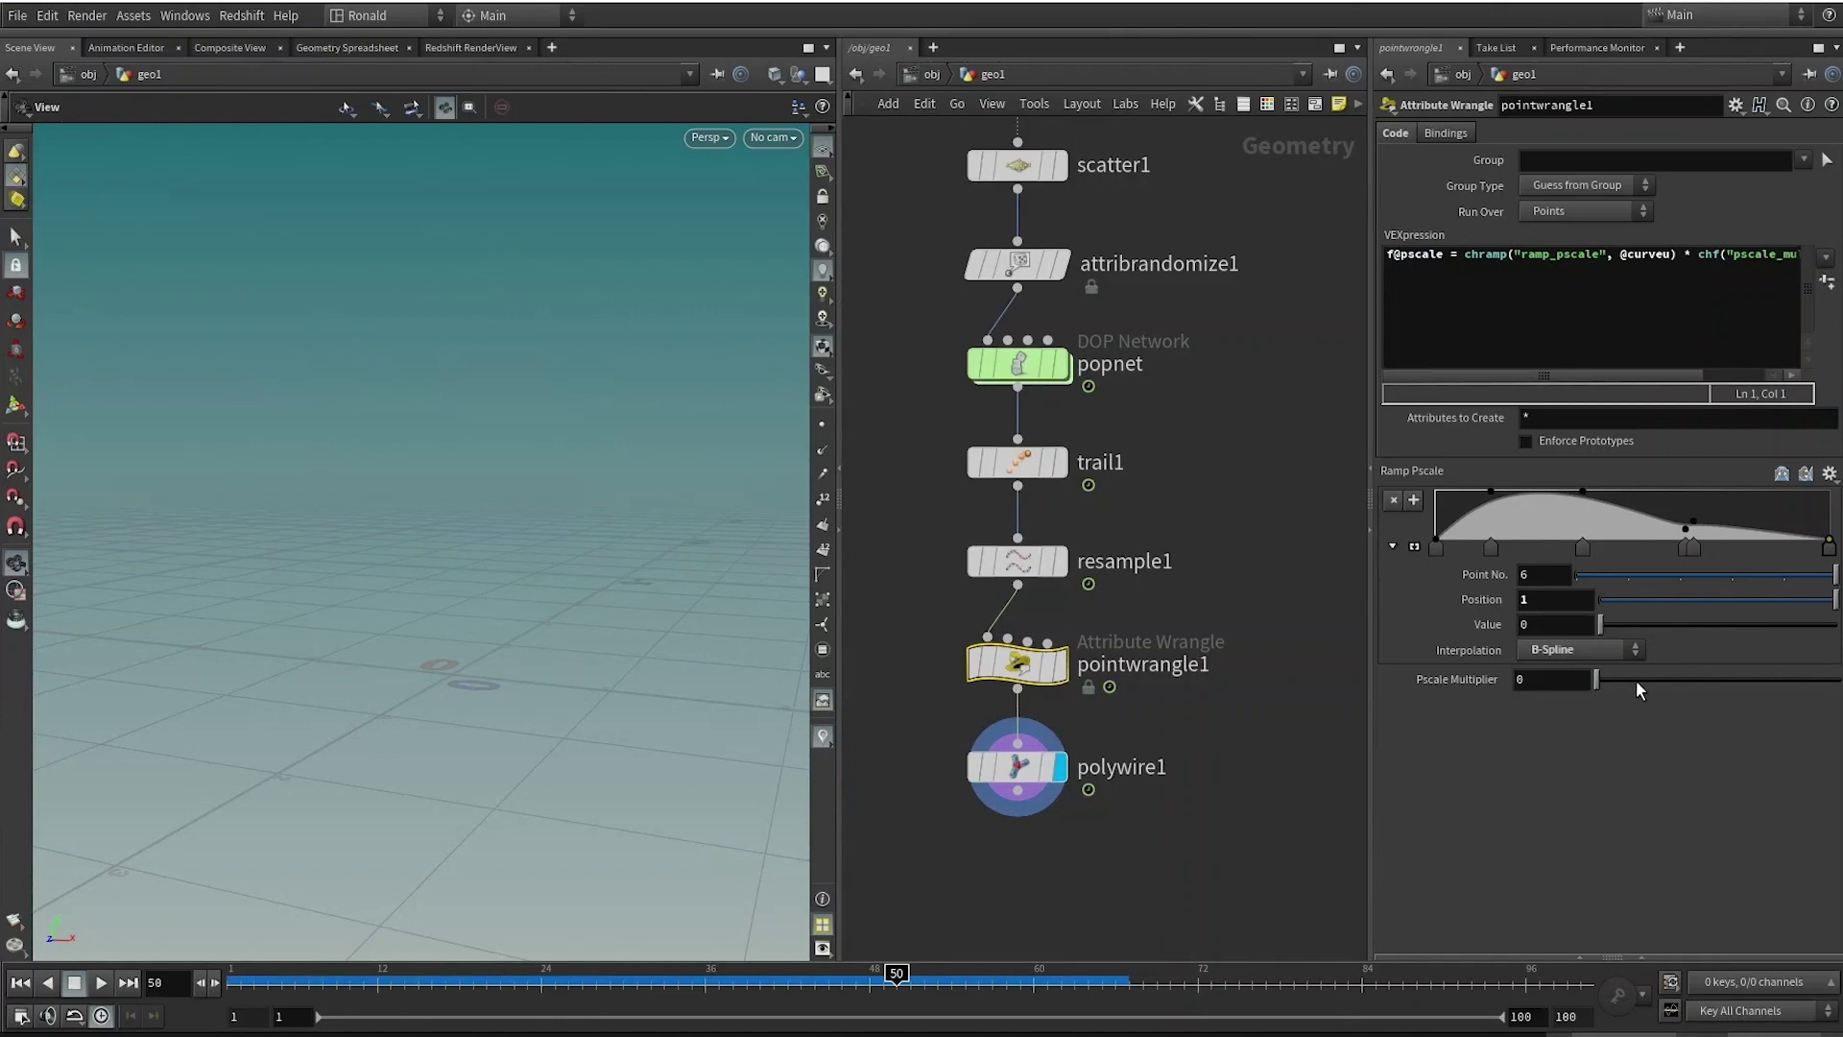
mouse_move(1657, 678)
left_mouse_down()
mouse_move(1701, 671)
mouse_move(1629, 683)
left_mouse_up()
right_click_drag(769, 551, 486, 653)
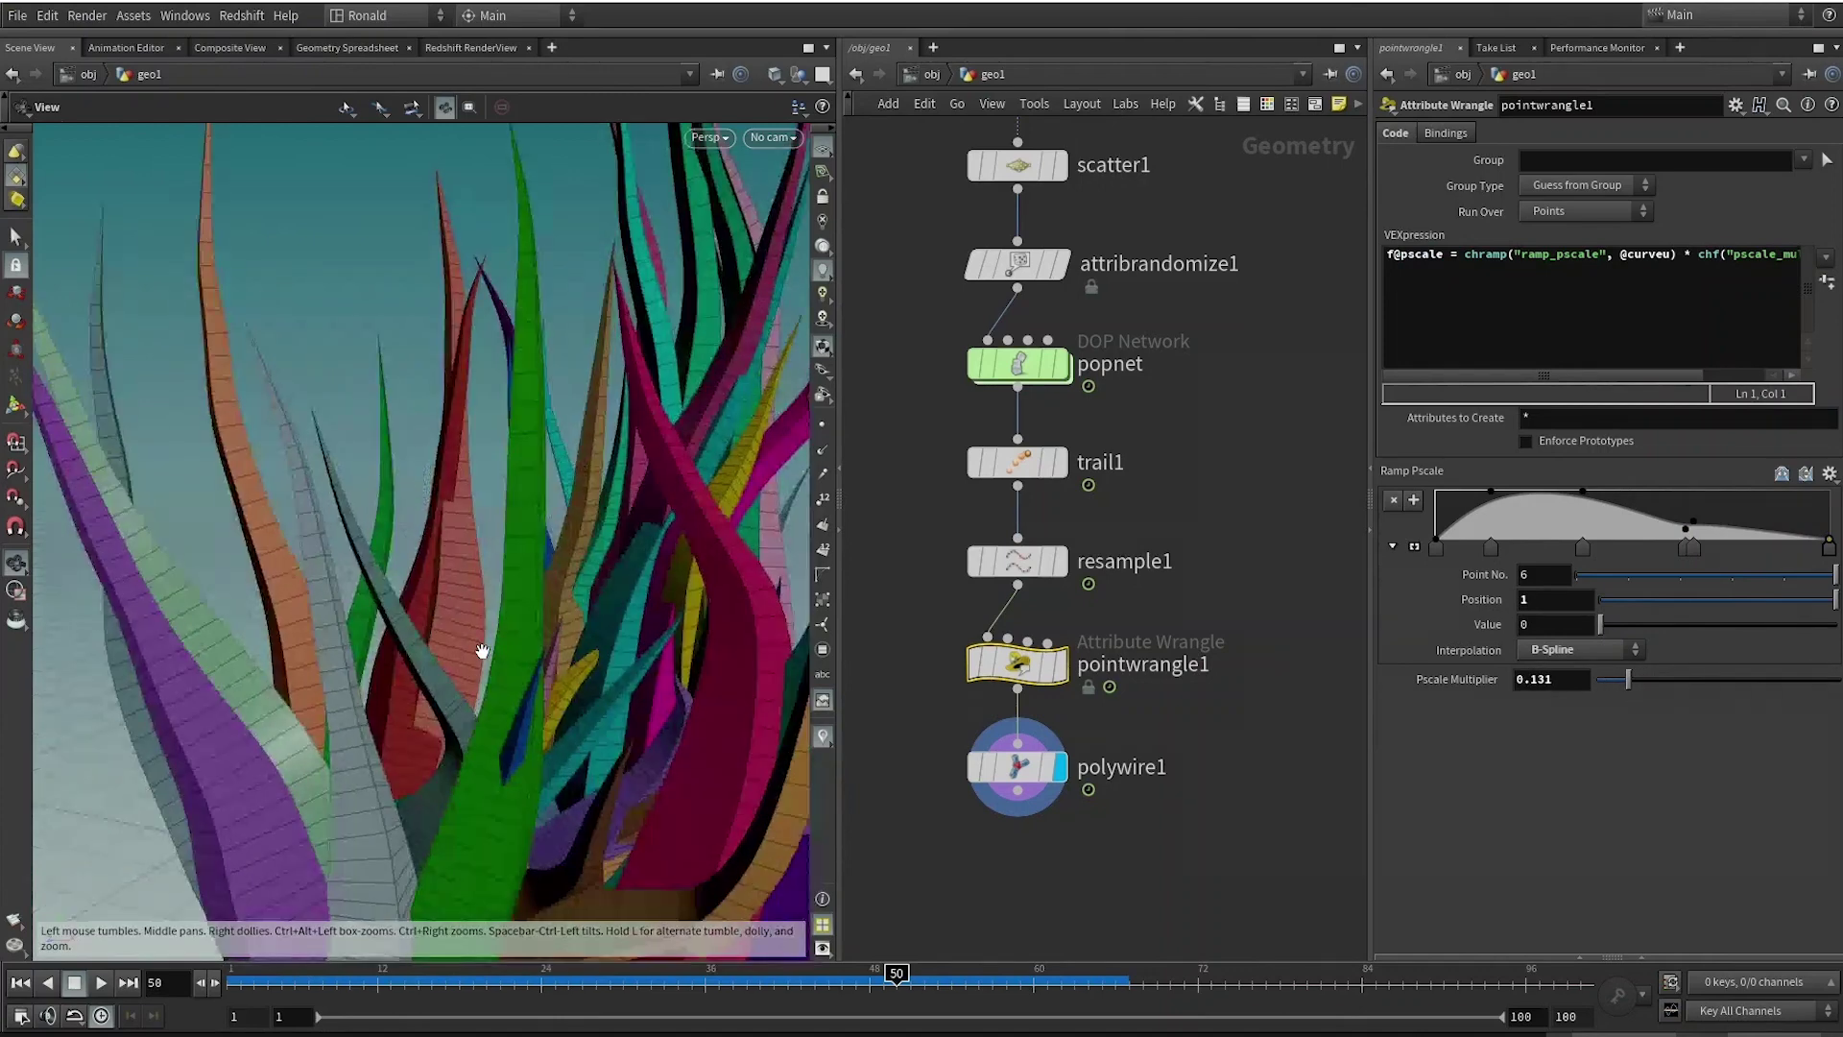
left_click_drag(486, 653, 629, 617)
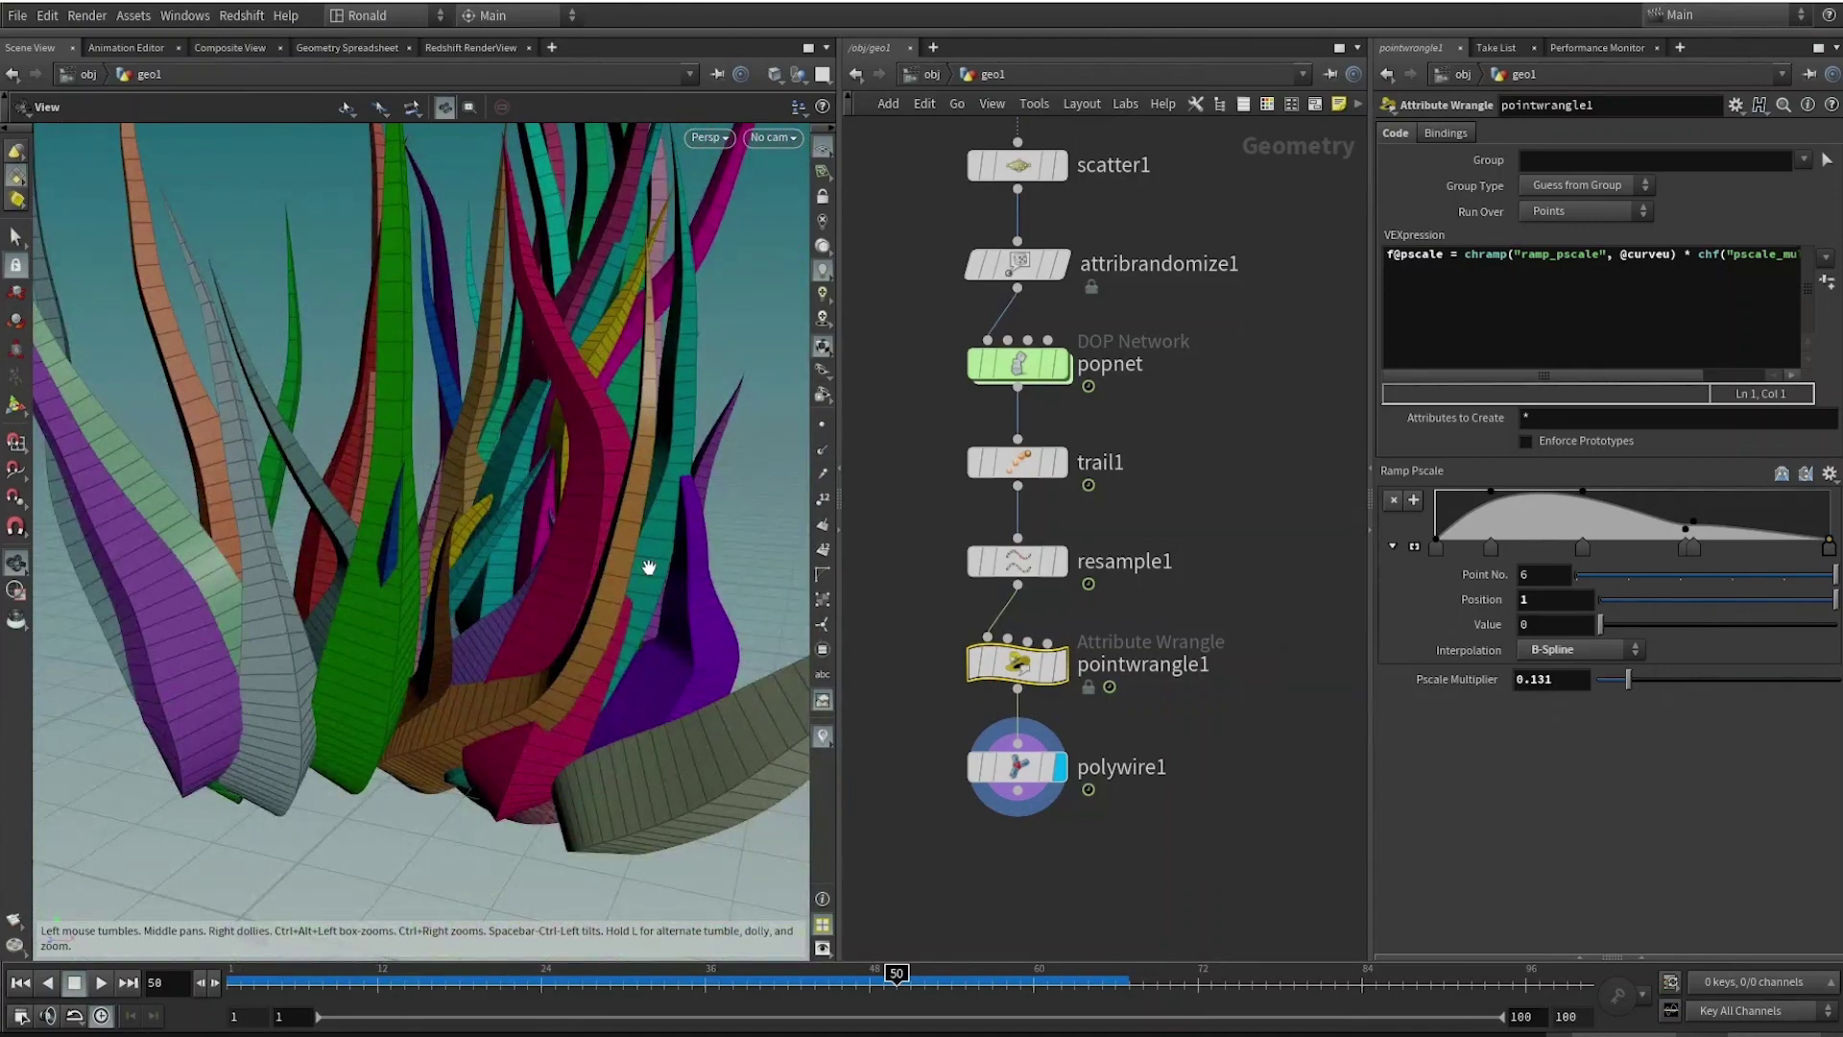
mouse_move(1628, 680)
left_mouse_down()
mouse_move(1691, 686)
mouse_move(1619, 681)
left_mouse_up()
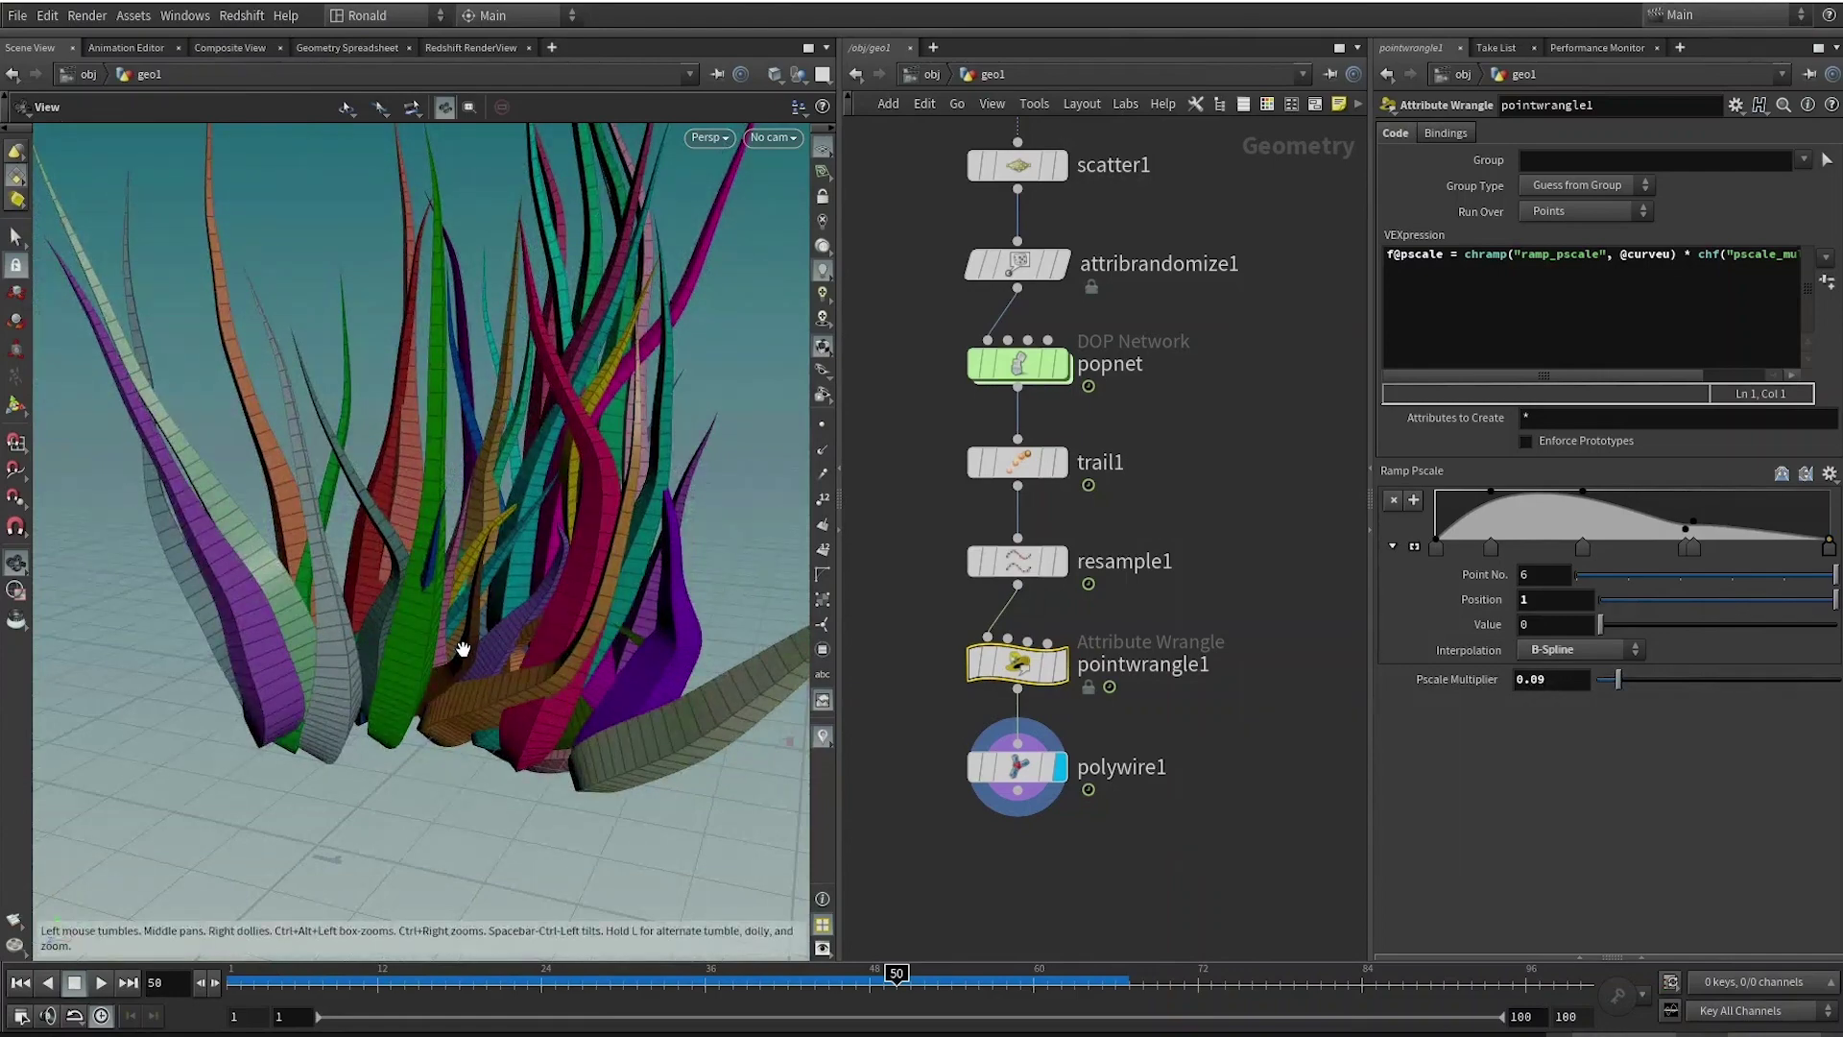
right_click_drag(522, 609, 413, 680)
left_click_drag(413, 680, 609, 563)
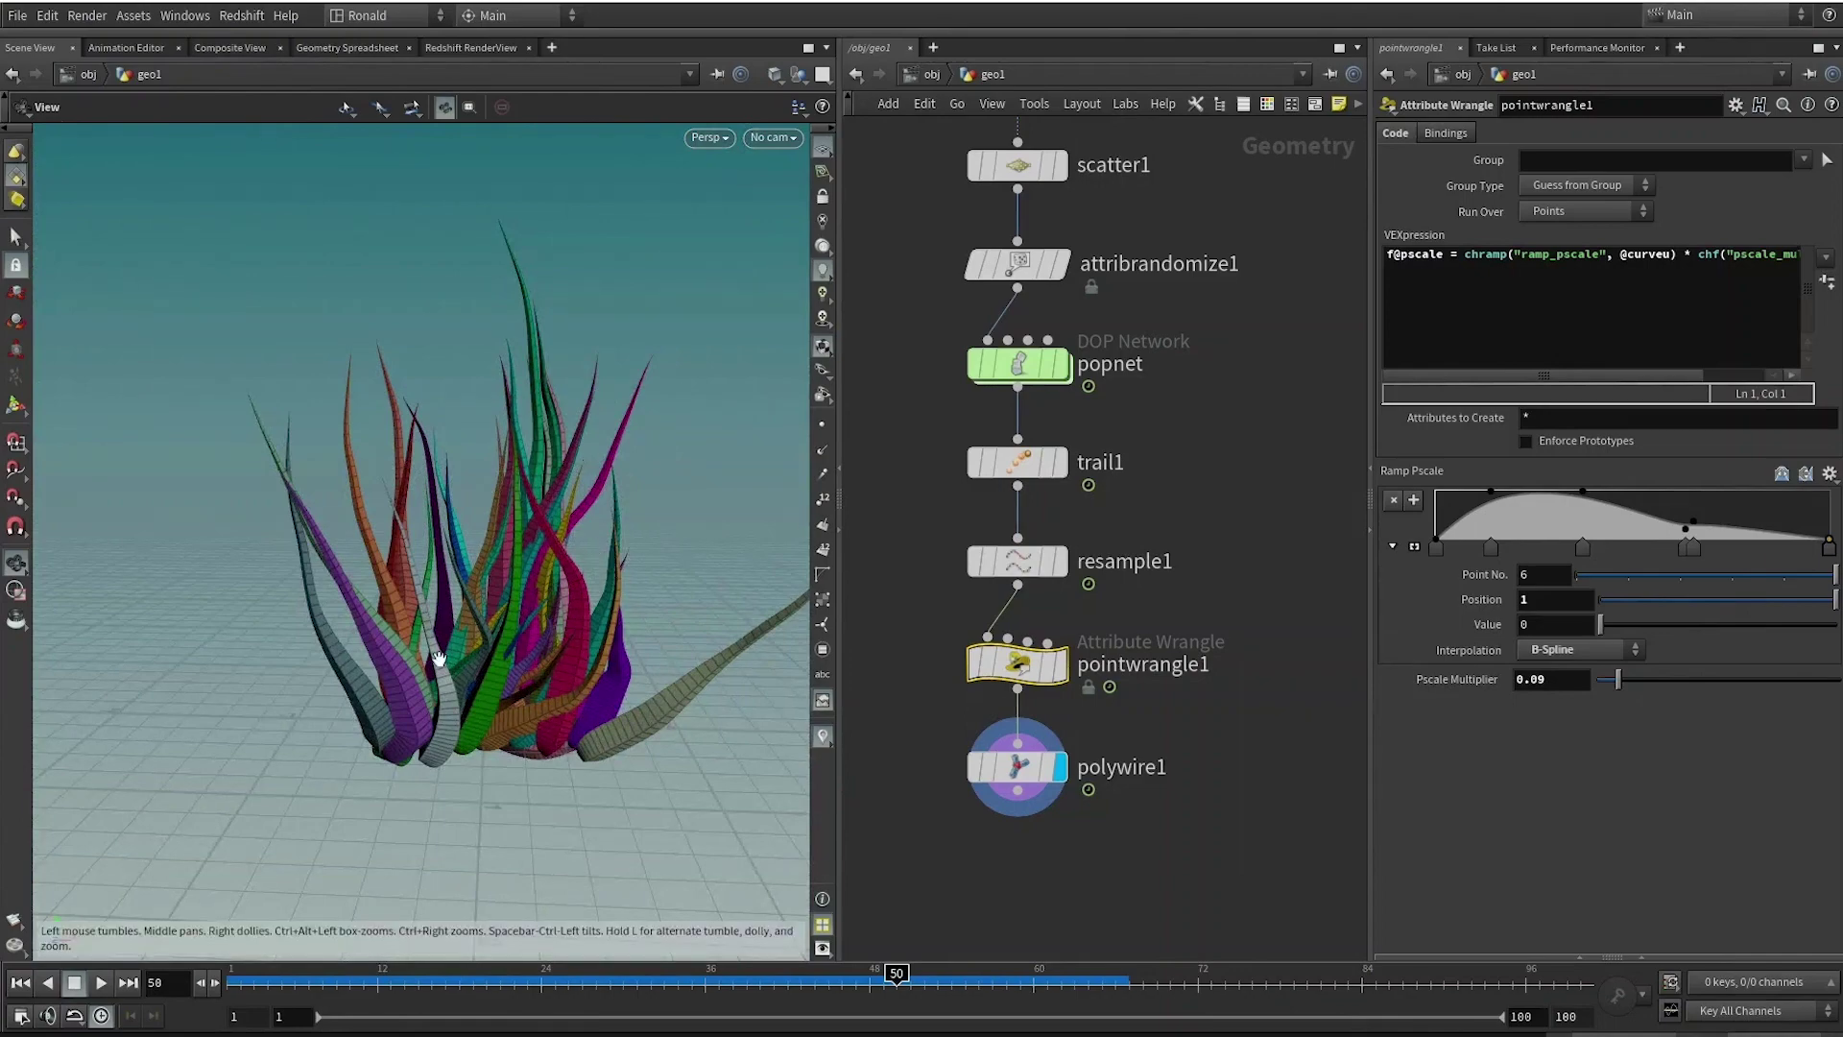
left_click_drag(461, 653, 614, 595)
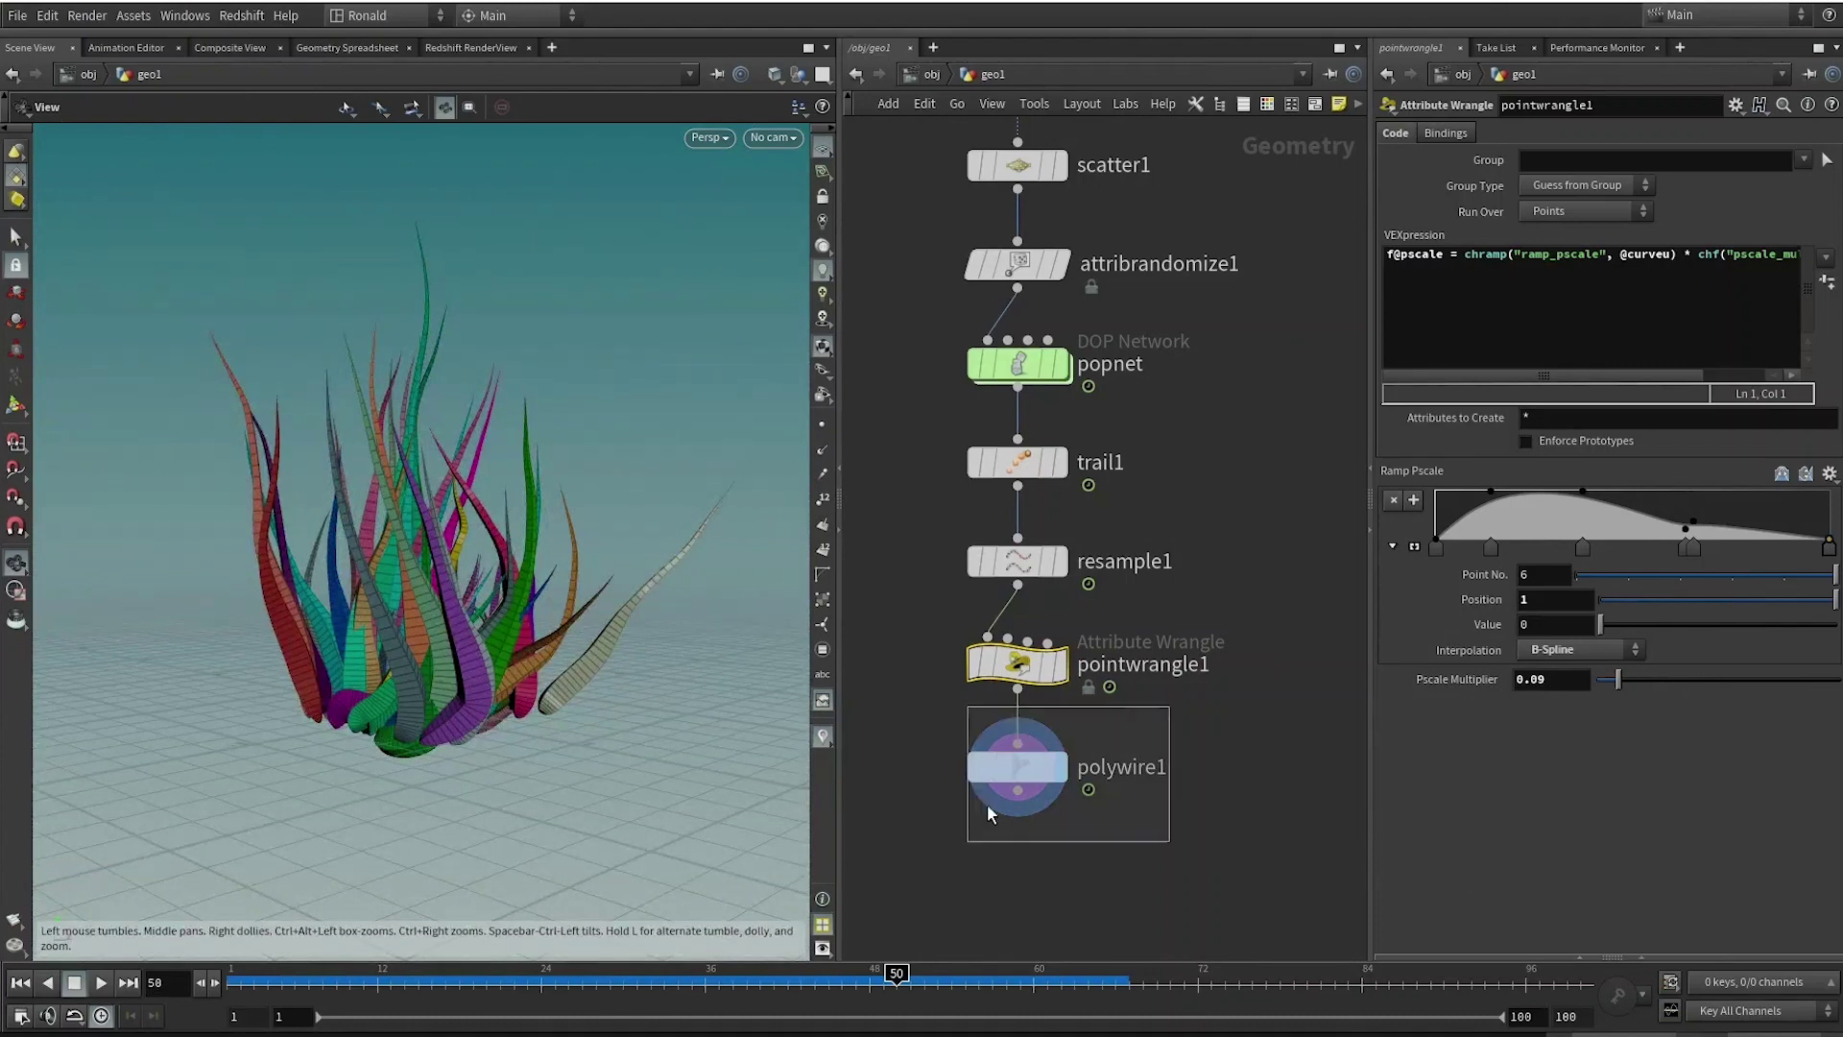
Set polywire1's Divisions to 8 for rounder blades.
left_click(1007, 797)
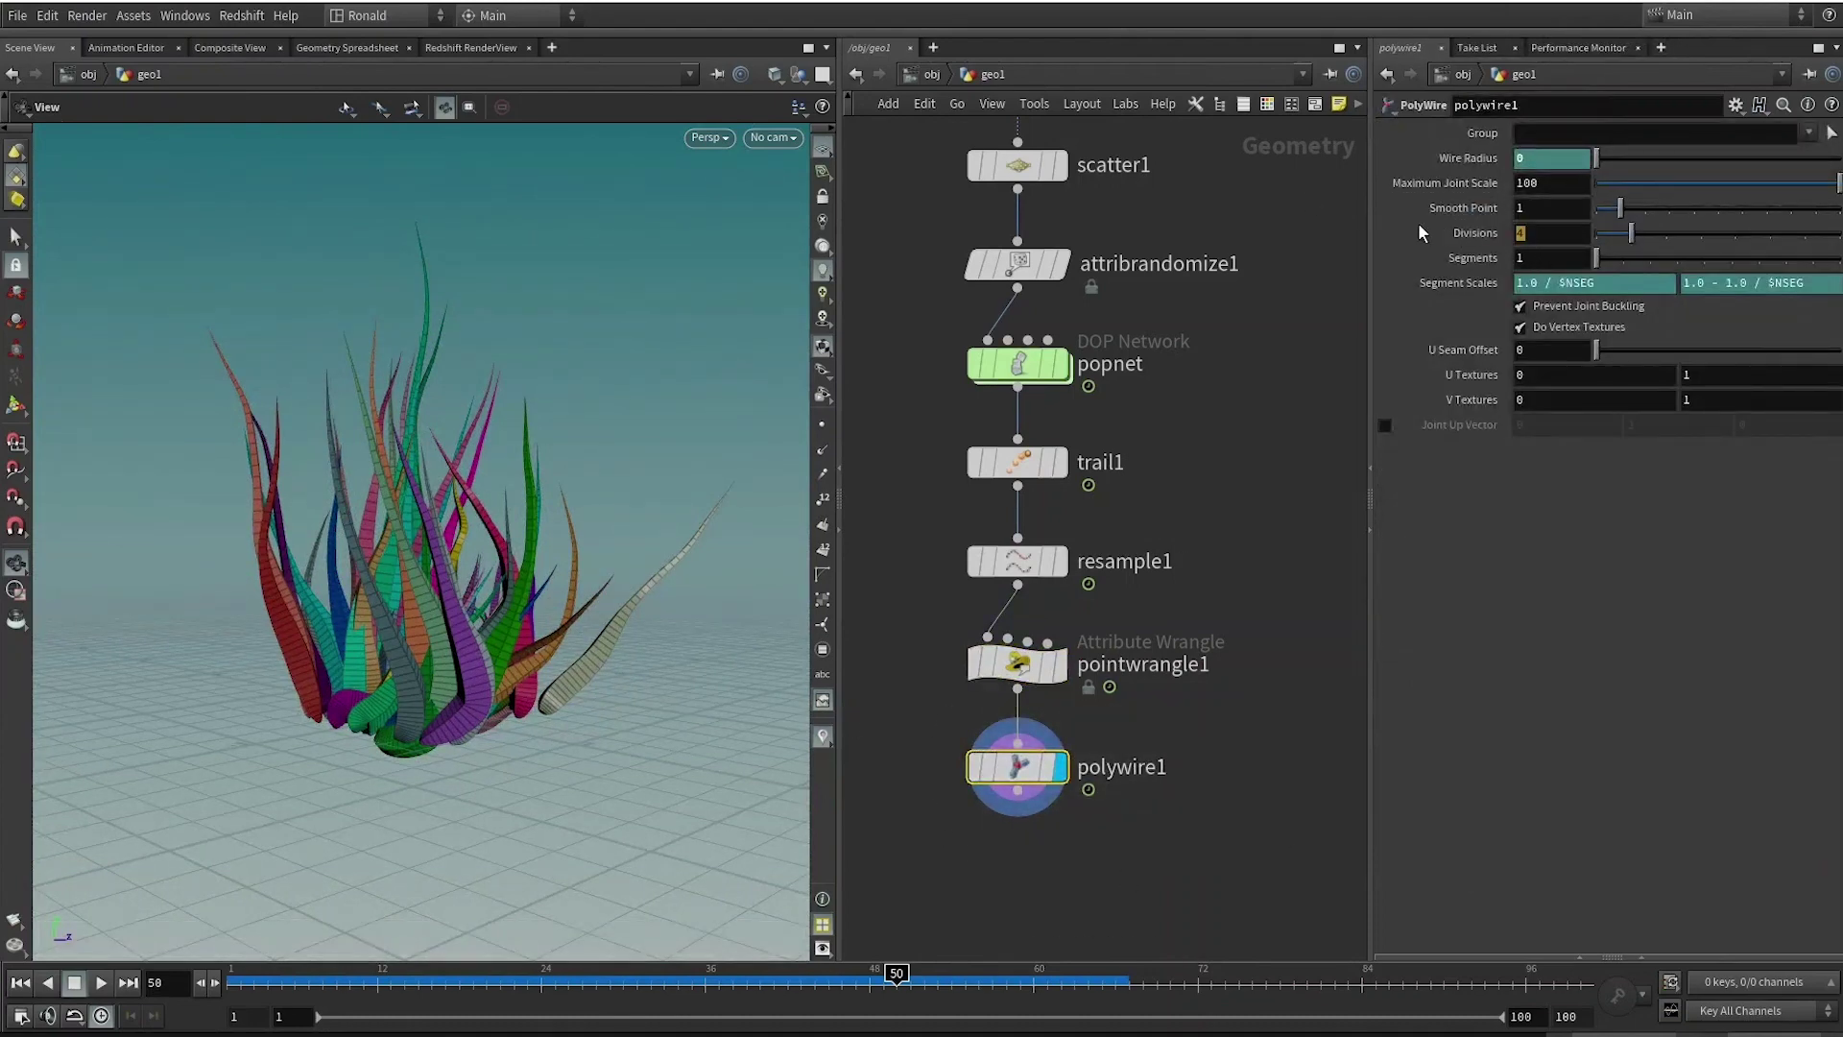
left_click(1534, 235)
type("8")
key("Return")
left_click_drag(613, 697, 889, 682)
scroll(406, 621, "up", 10)
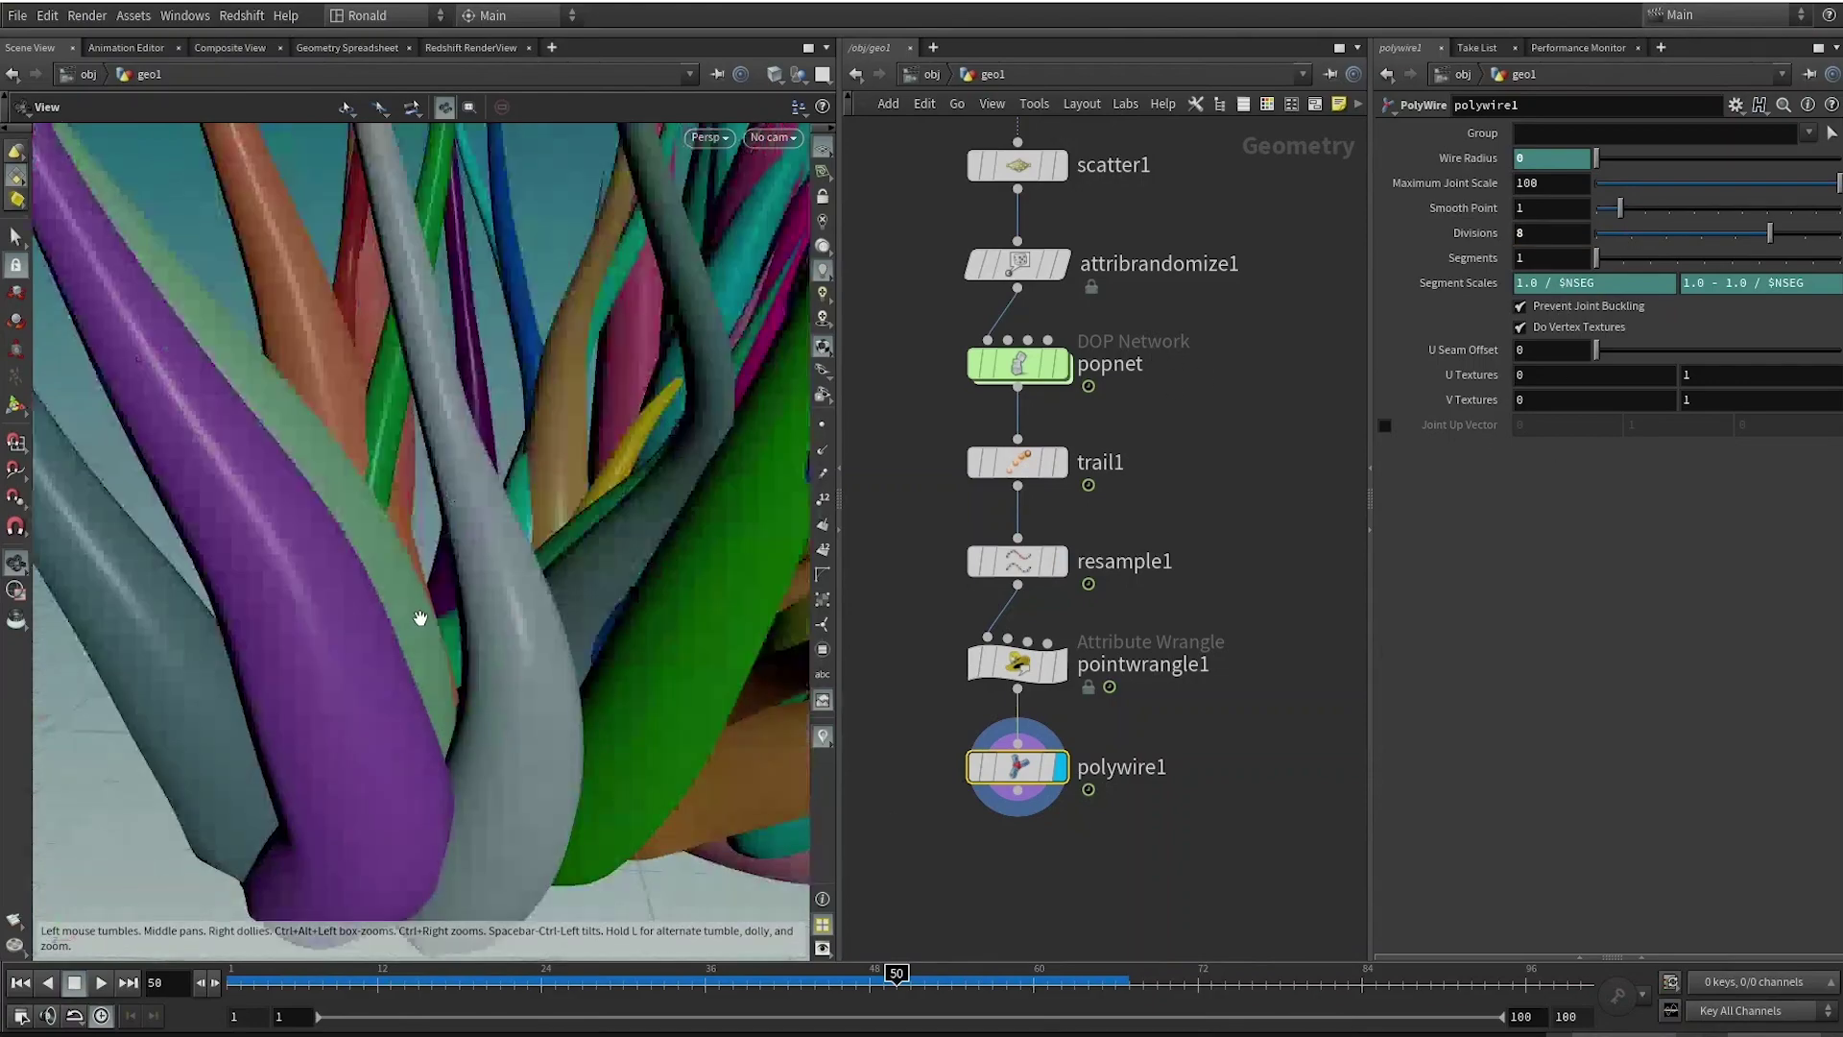
left_click_drag(391, 601, 665, 480)
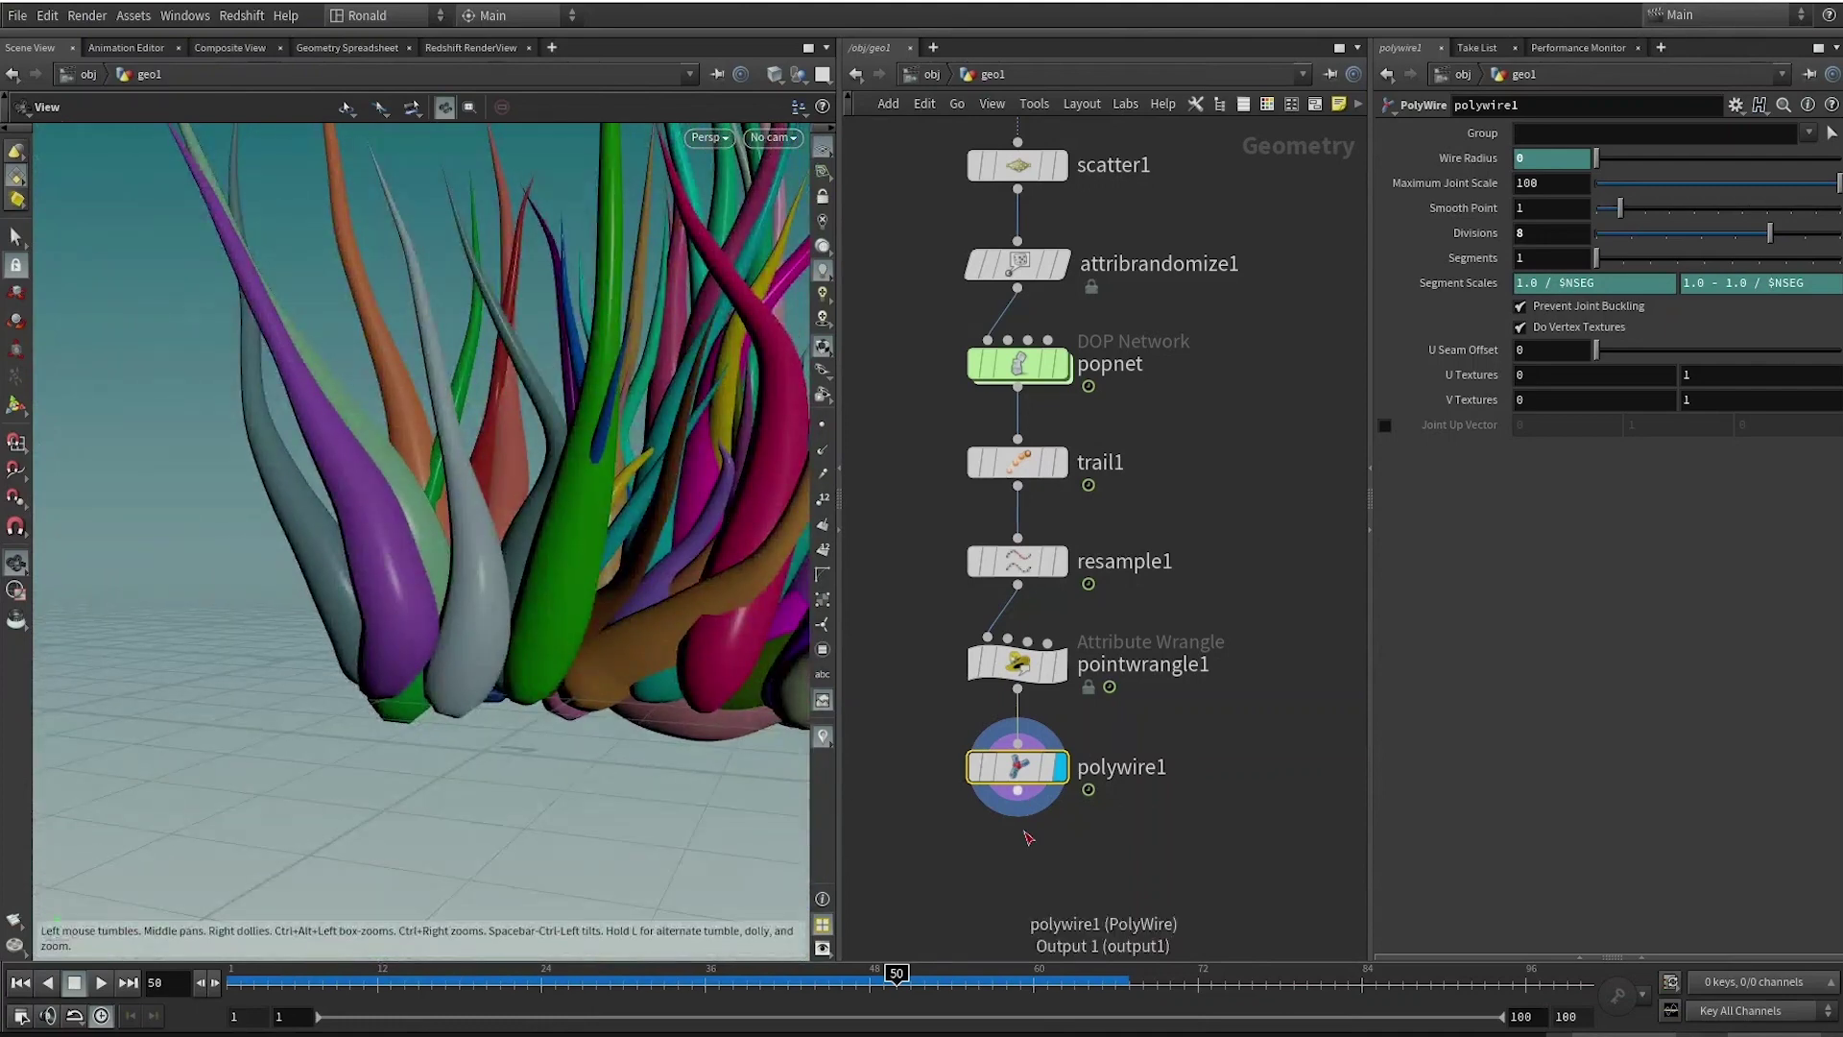
Add a displayed Normal node below polywire1 with Cusp Angle 100.
left_click_drag(1018, 790, 1024, 853)
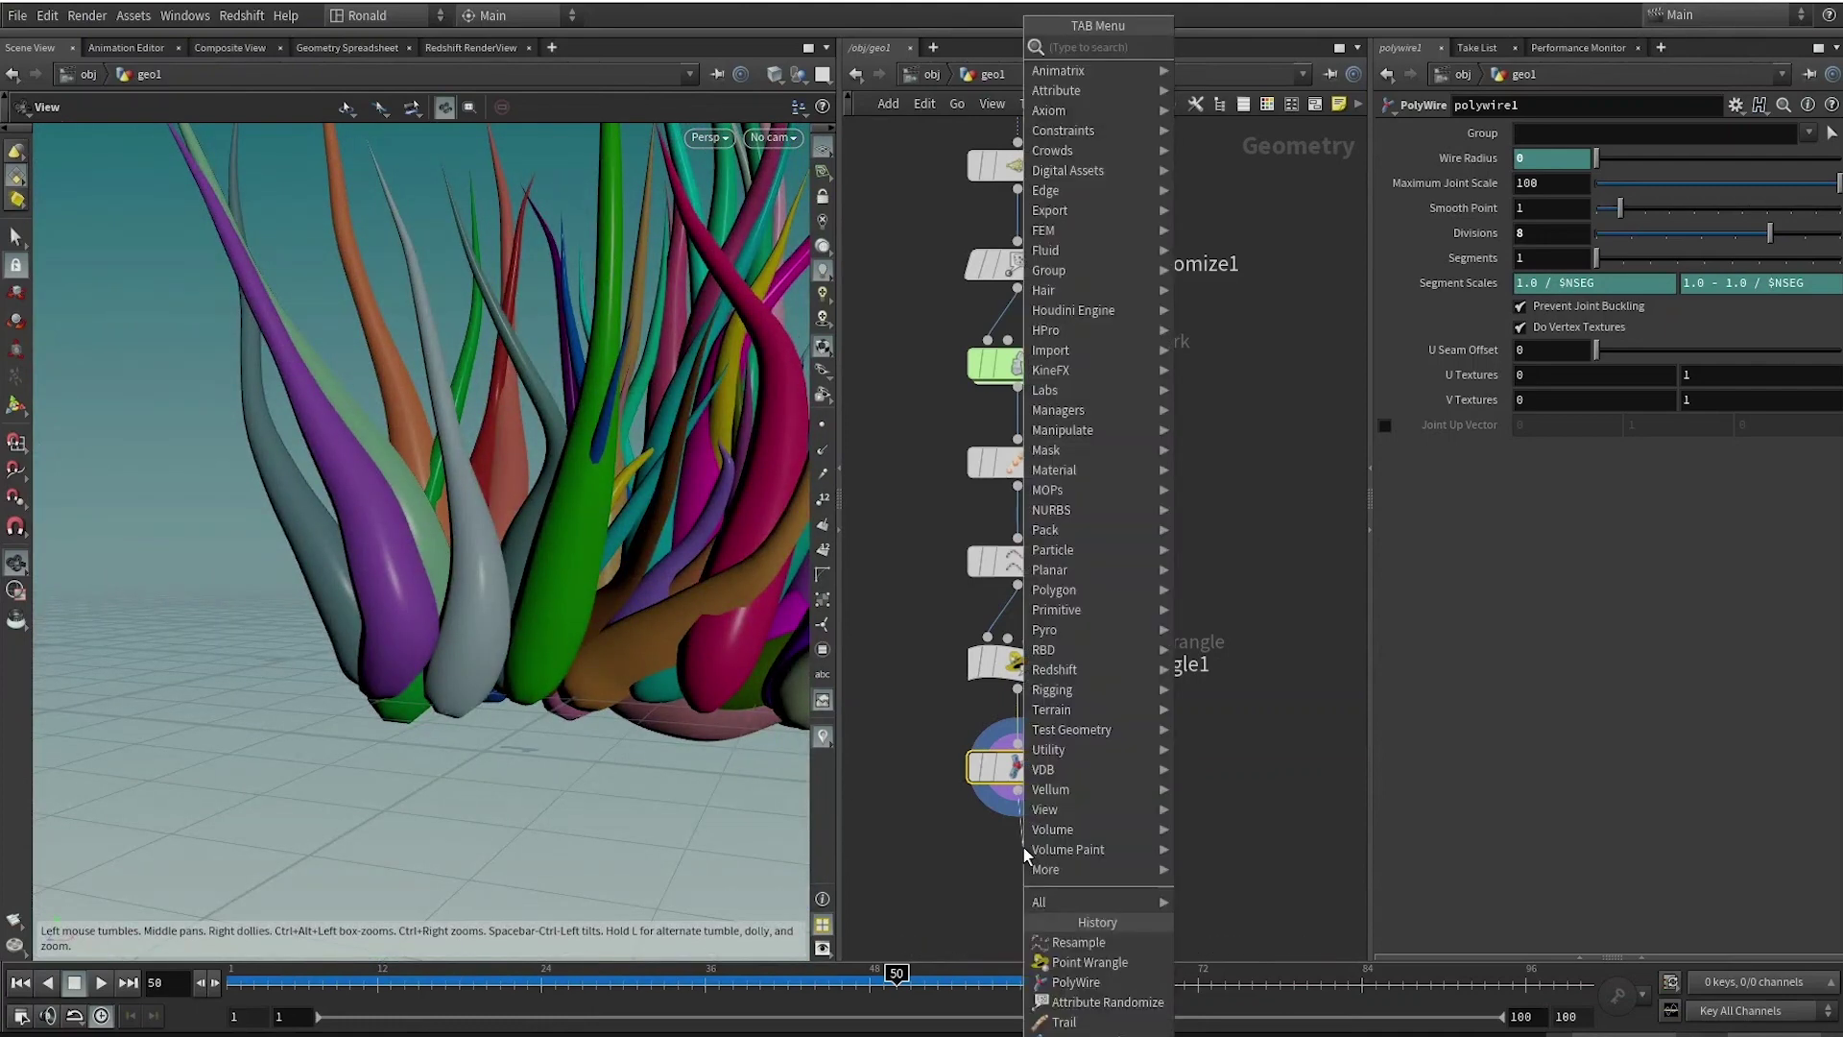
type("normal")
key("Return")
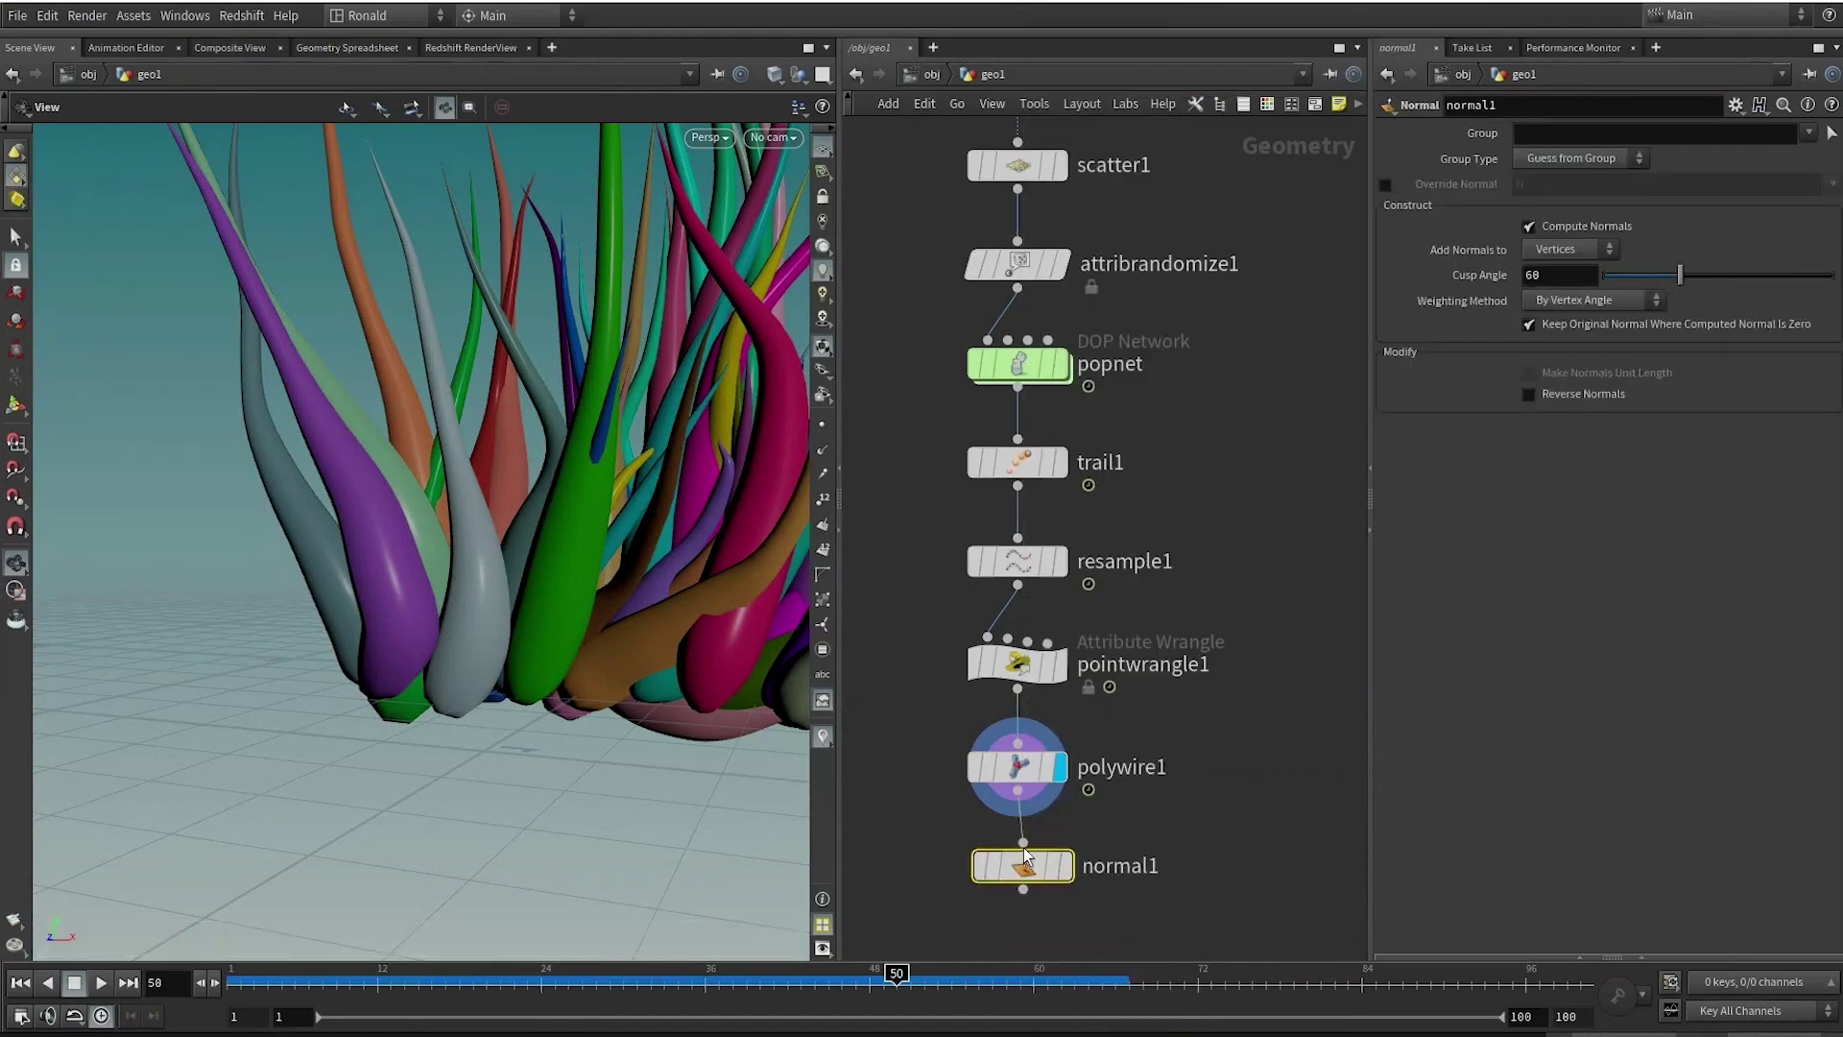
left_click(1064, 865)
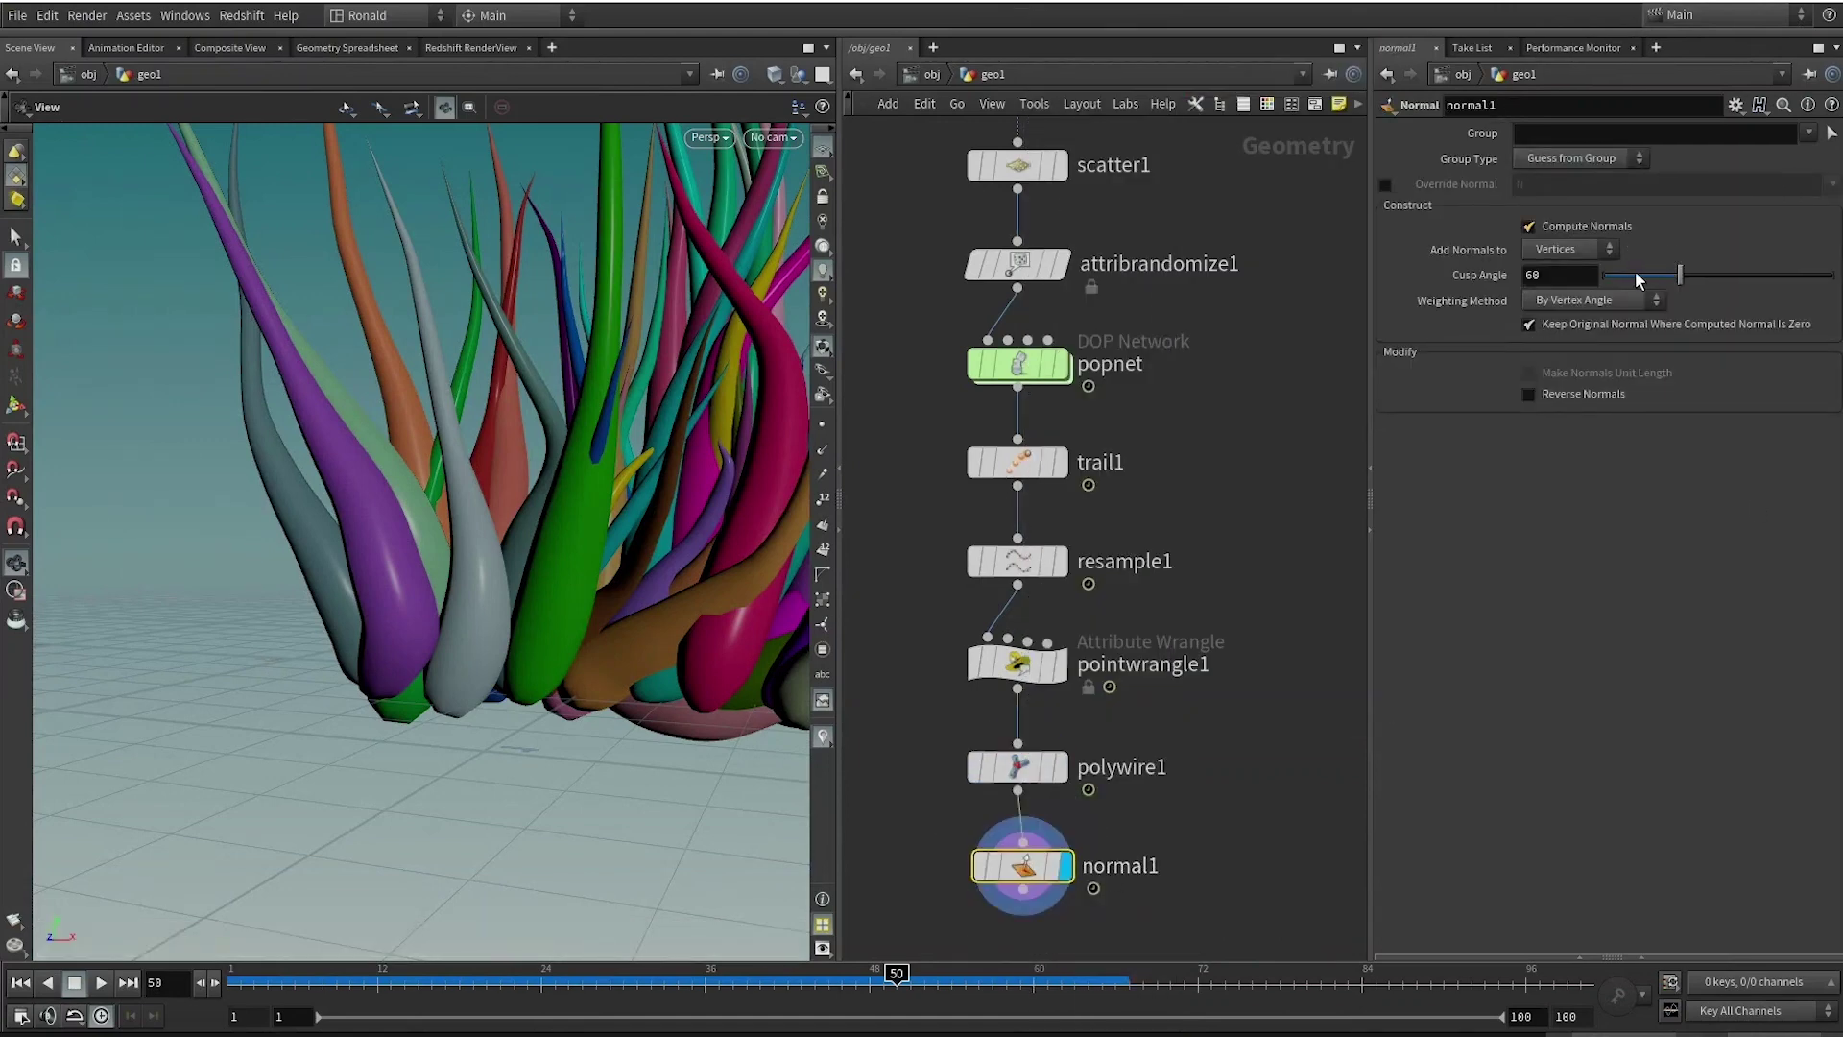
double_click(1555, 275)
type("100")
key("Return")
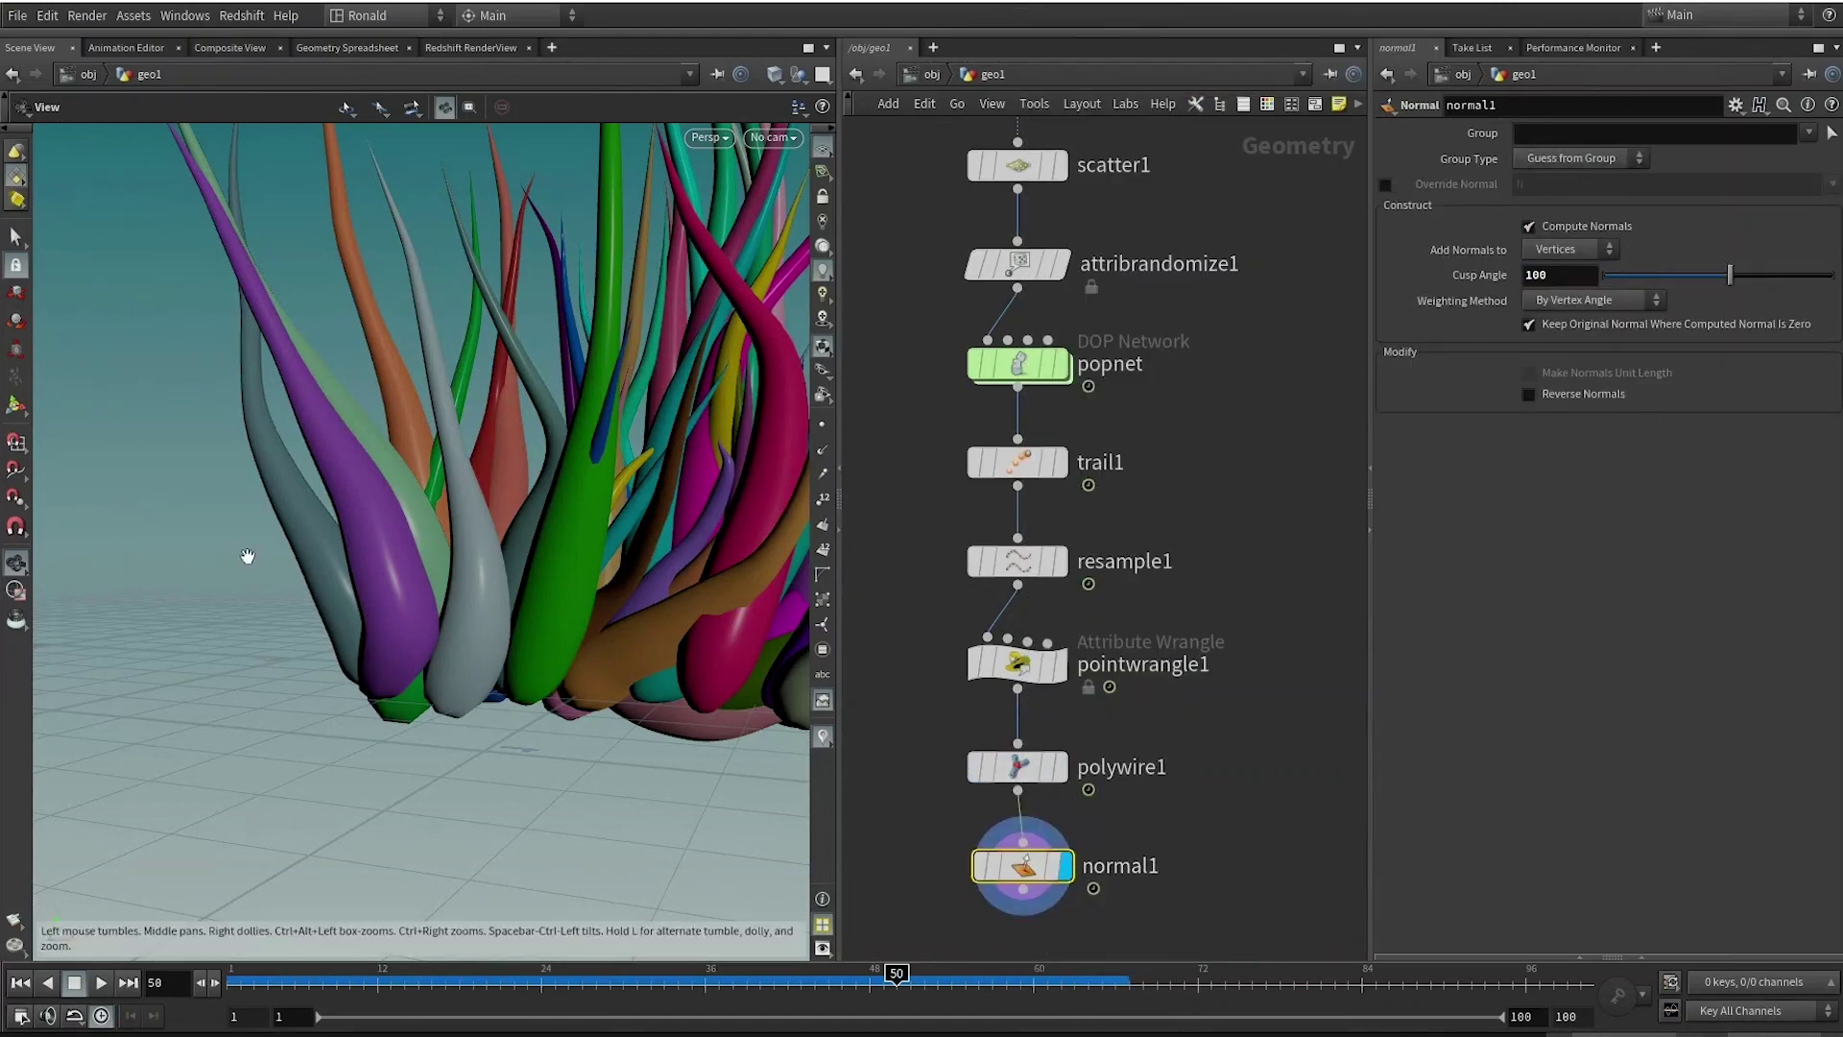
key("f")
scroll(481, 528, "up", 3)
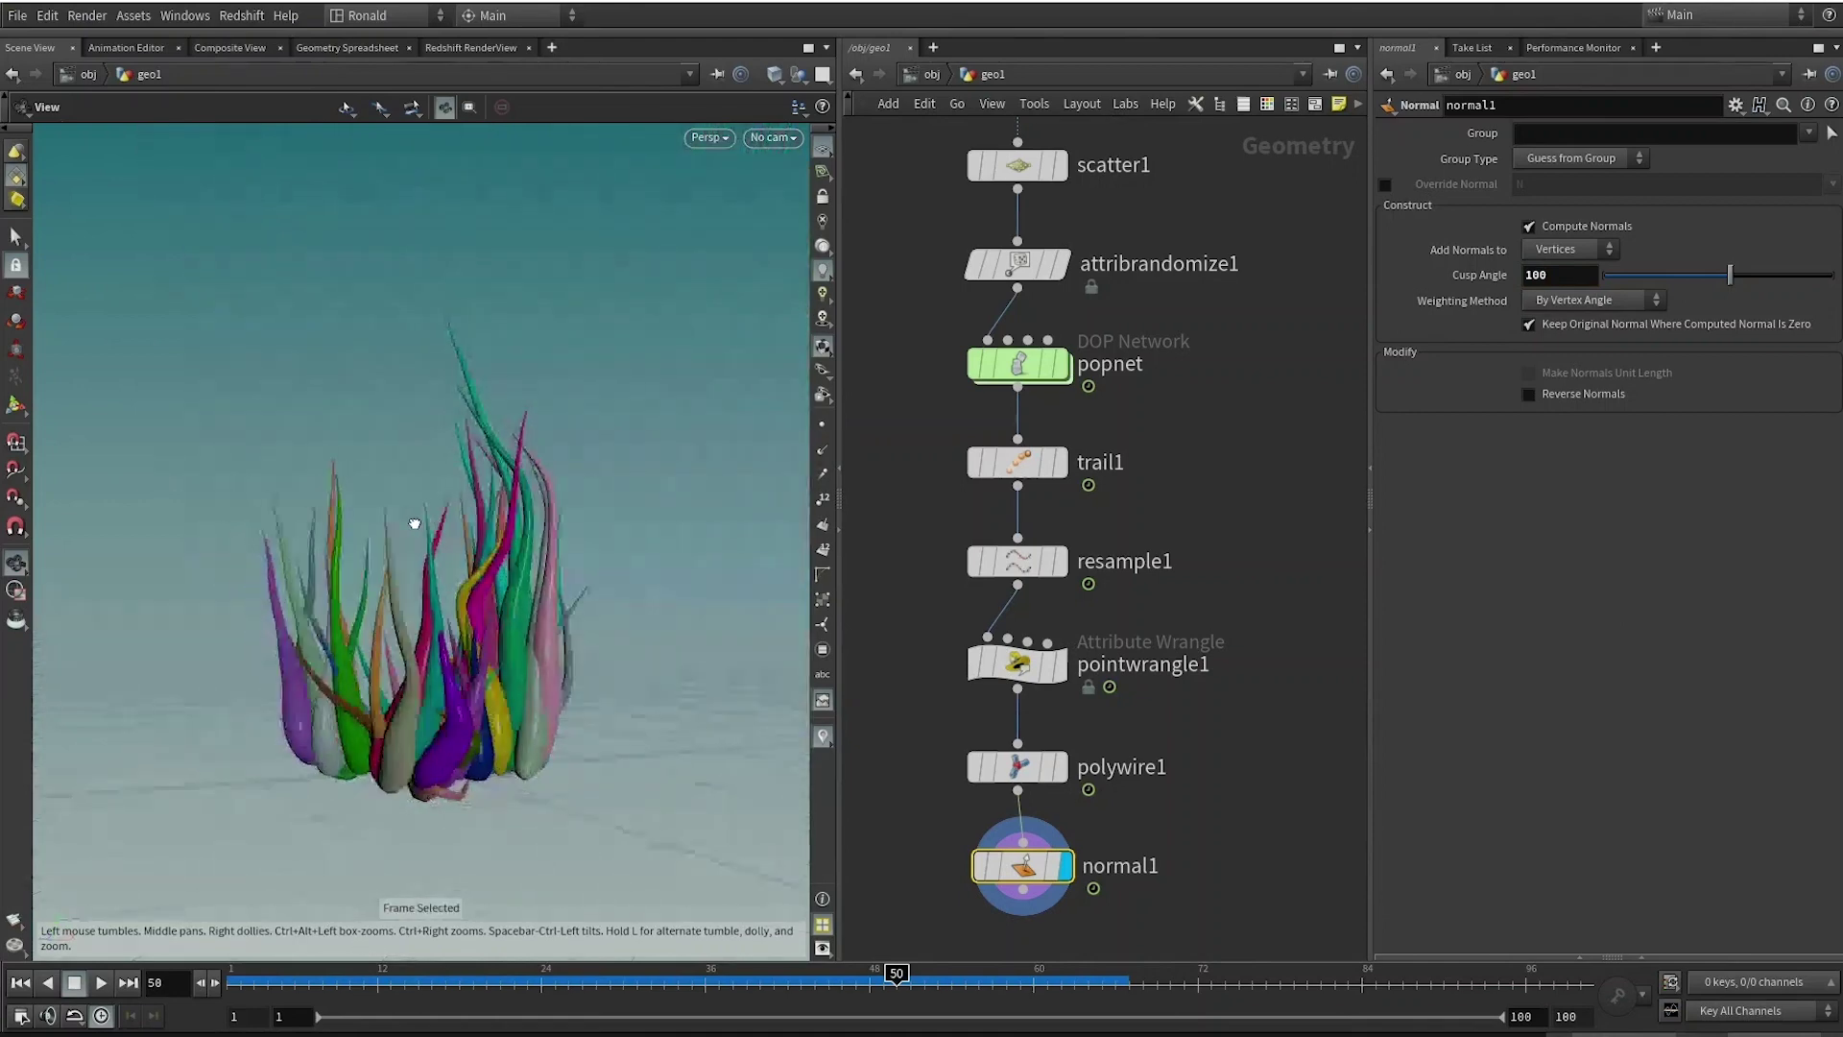
left_click_drag(424, 527, 506, 527)
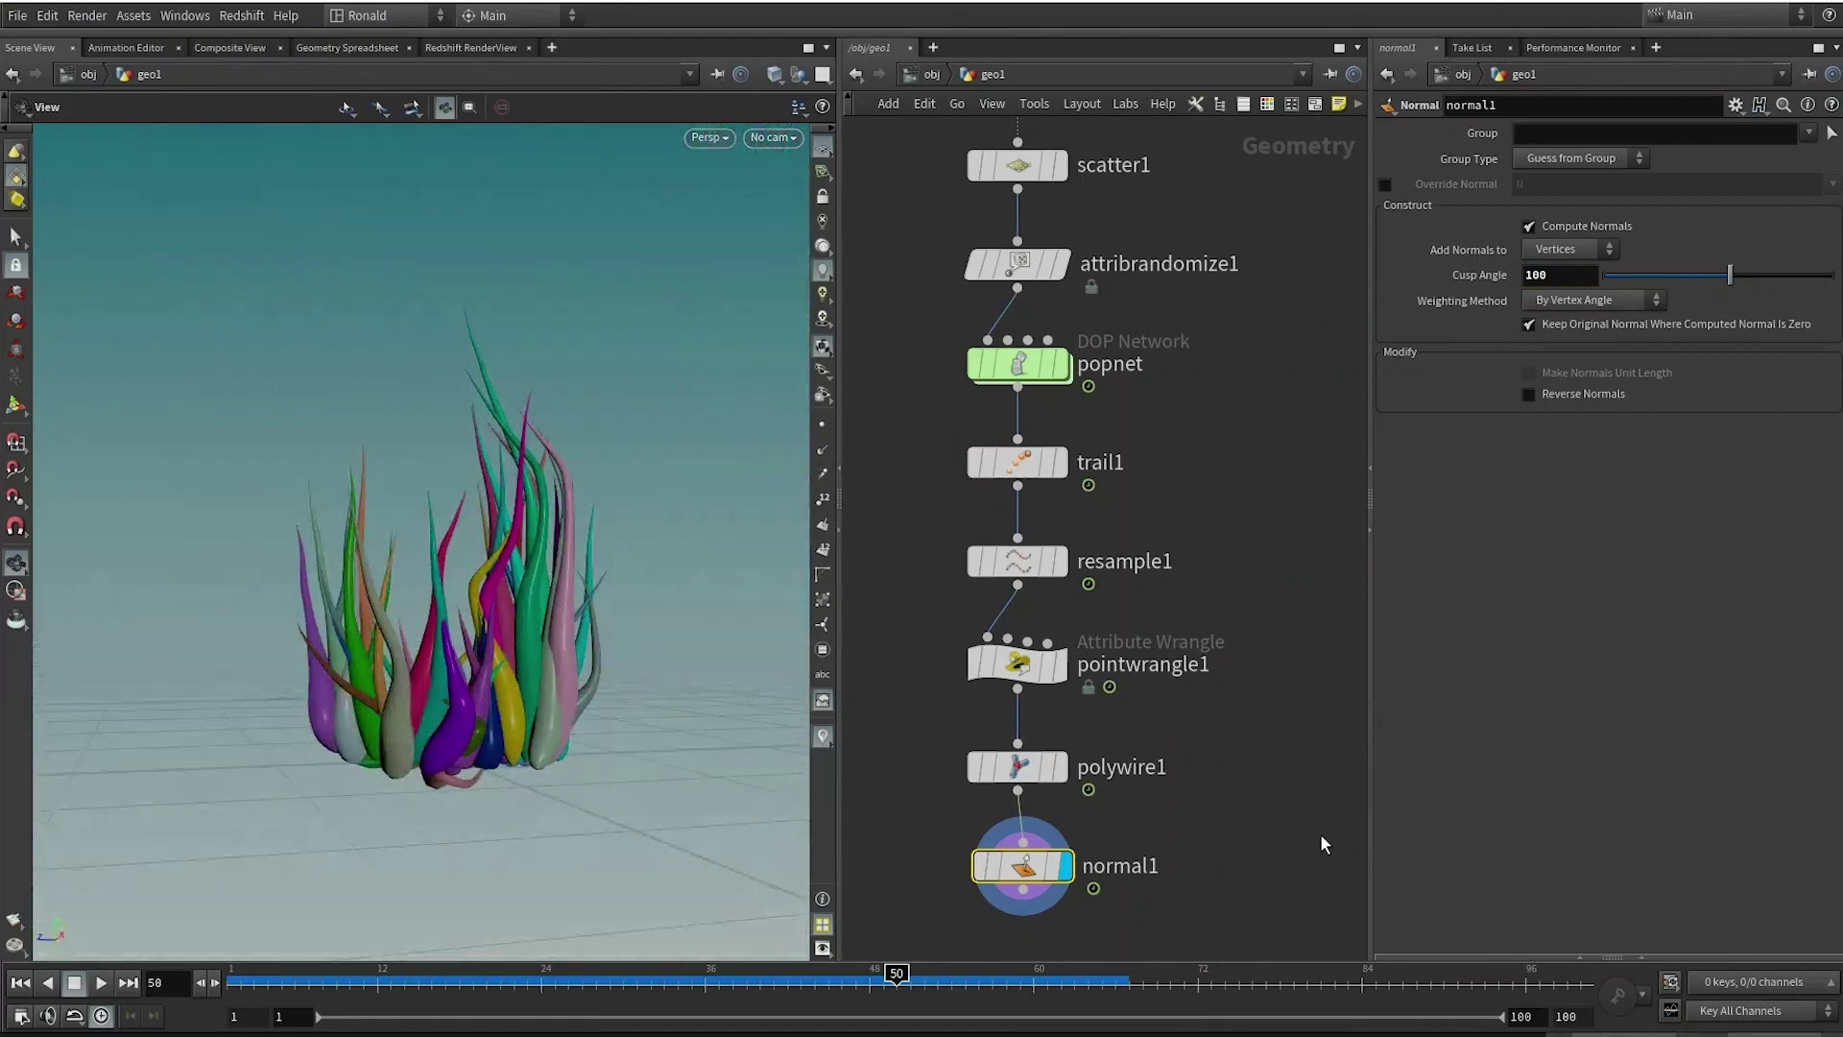
Add a Null below normal1 named OUT_chendol.
key("f")
key("Tab")
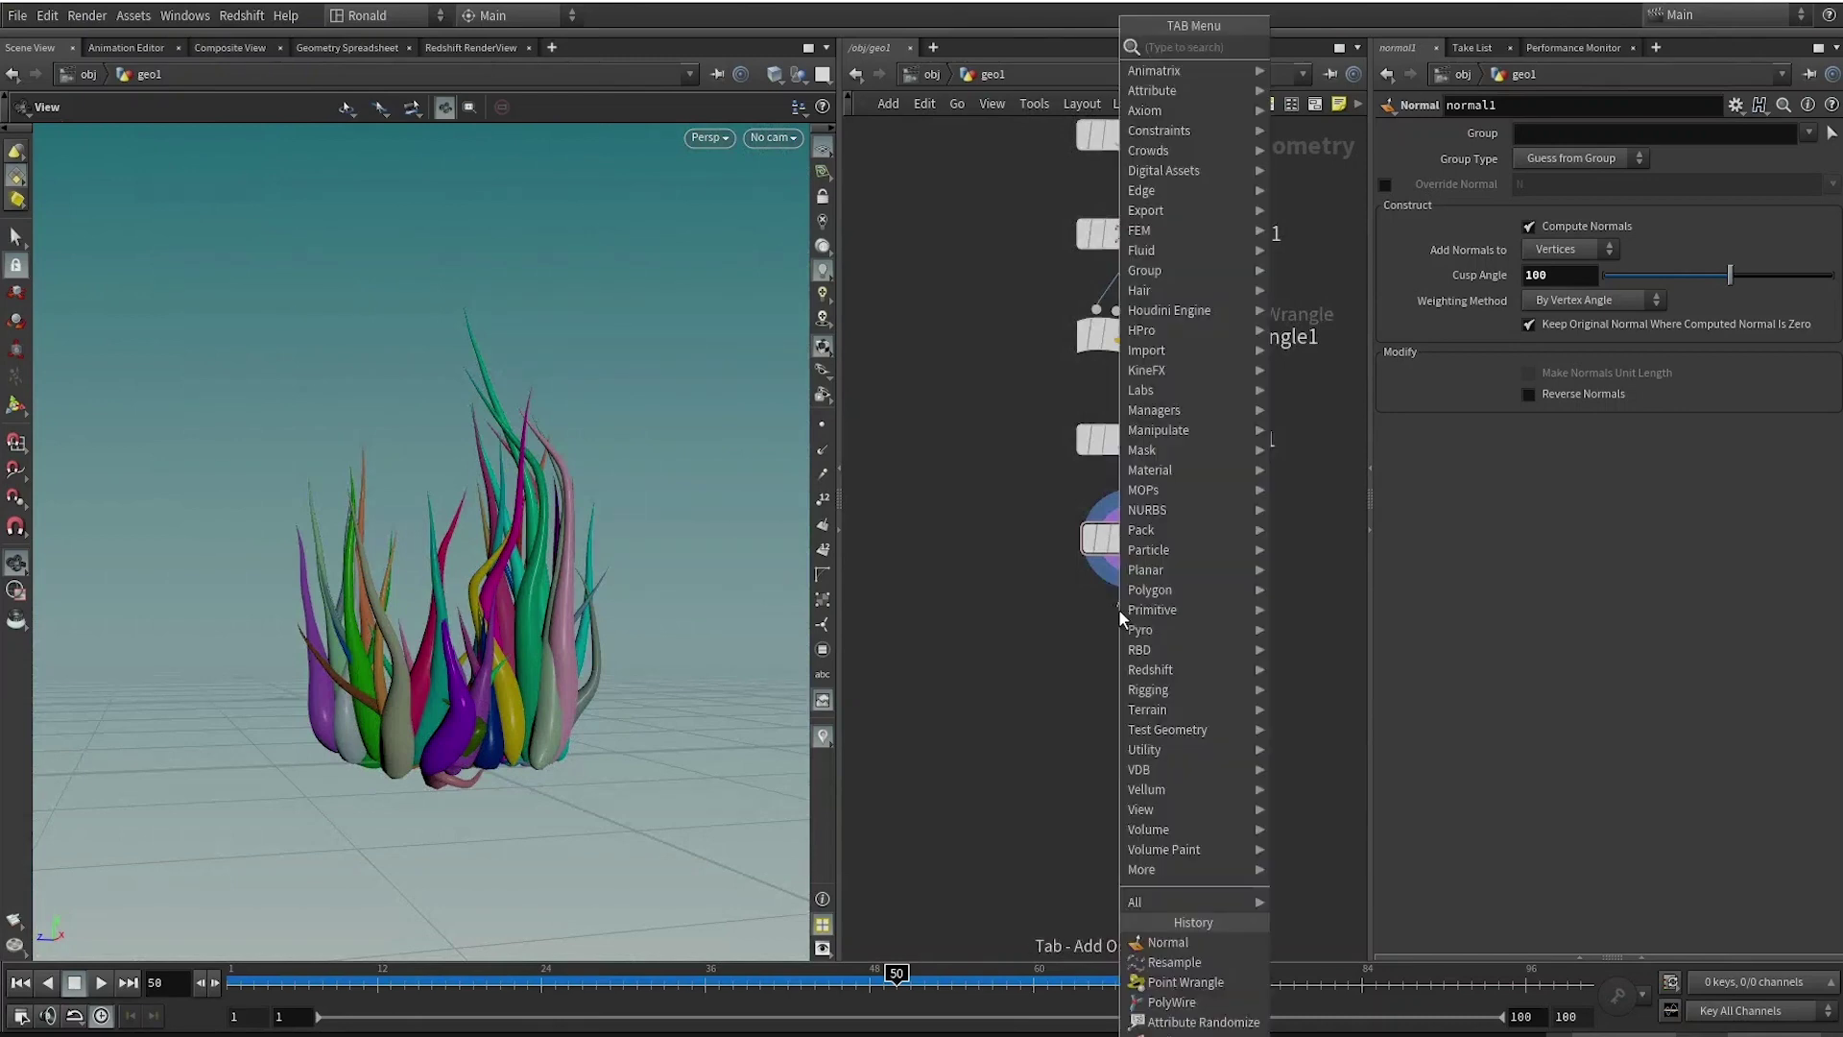
type("null")
key("Return")
double_click(1193, 648)
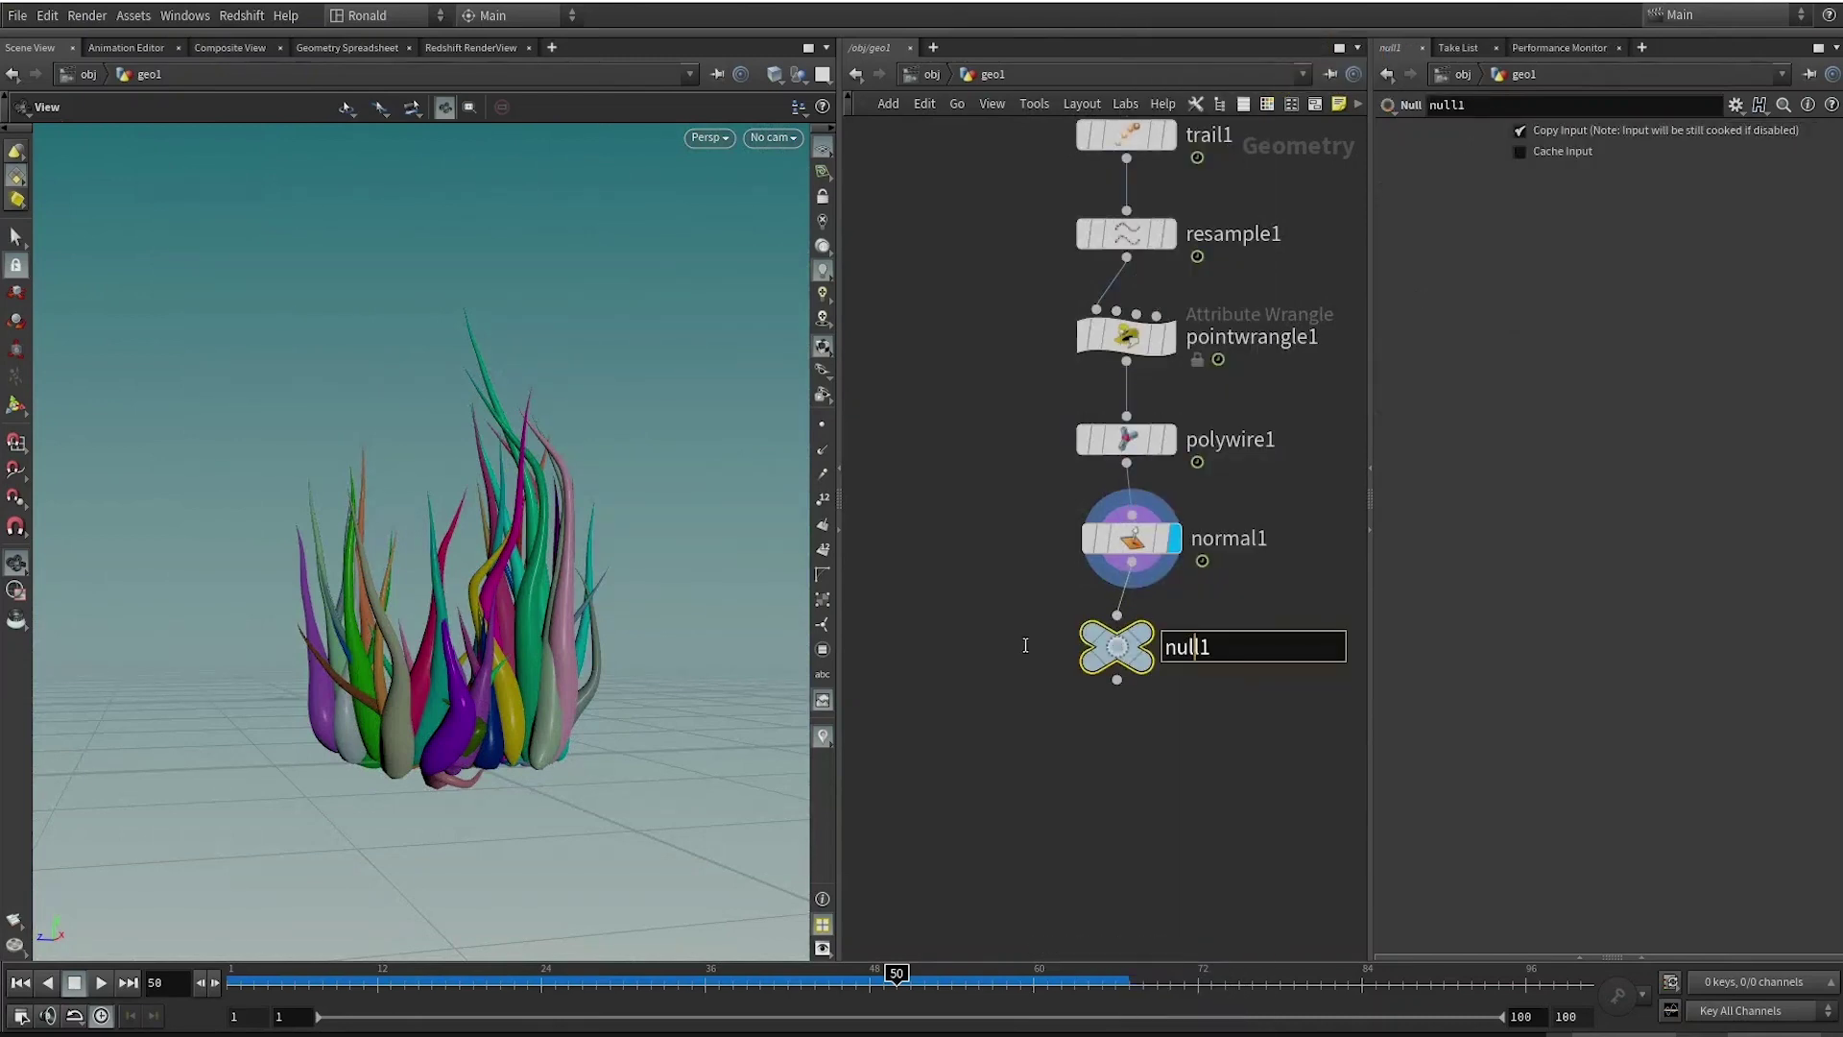
type("OUt_c")
key("BackSpace")
key("BackSpace")
key("BackSpace")
type("T_chendo")
key("Return")
At object level, rename geo1 to SETUP and turn off its display flag.
key("u")
double_click(1131, 387)
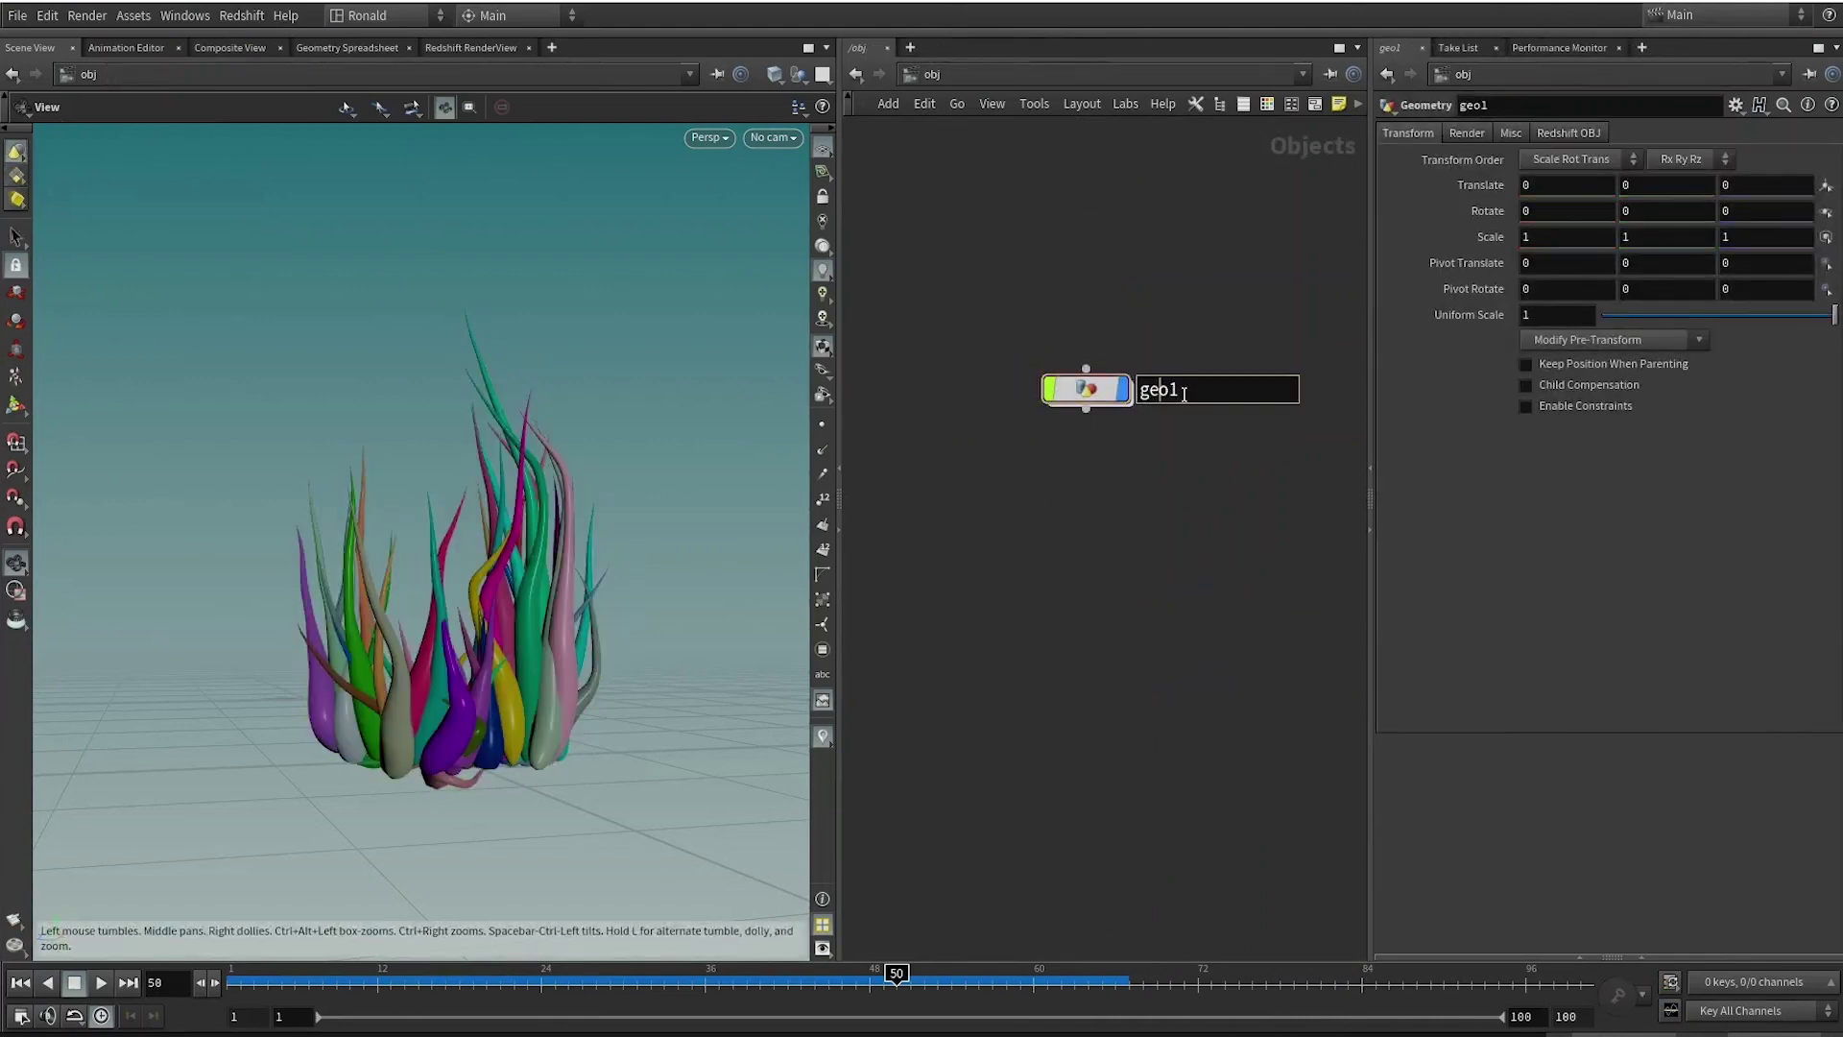
type("SETUP")
key("Return")
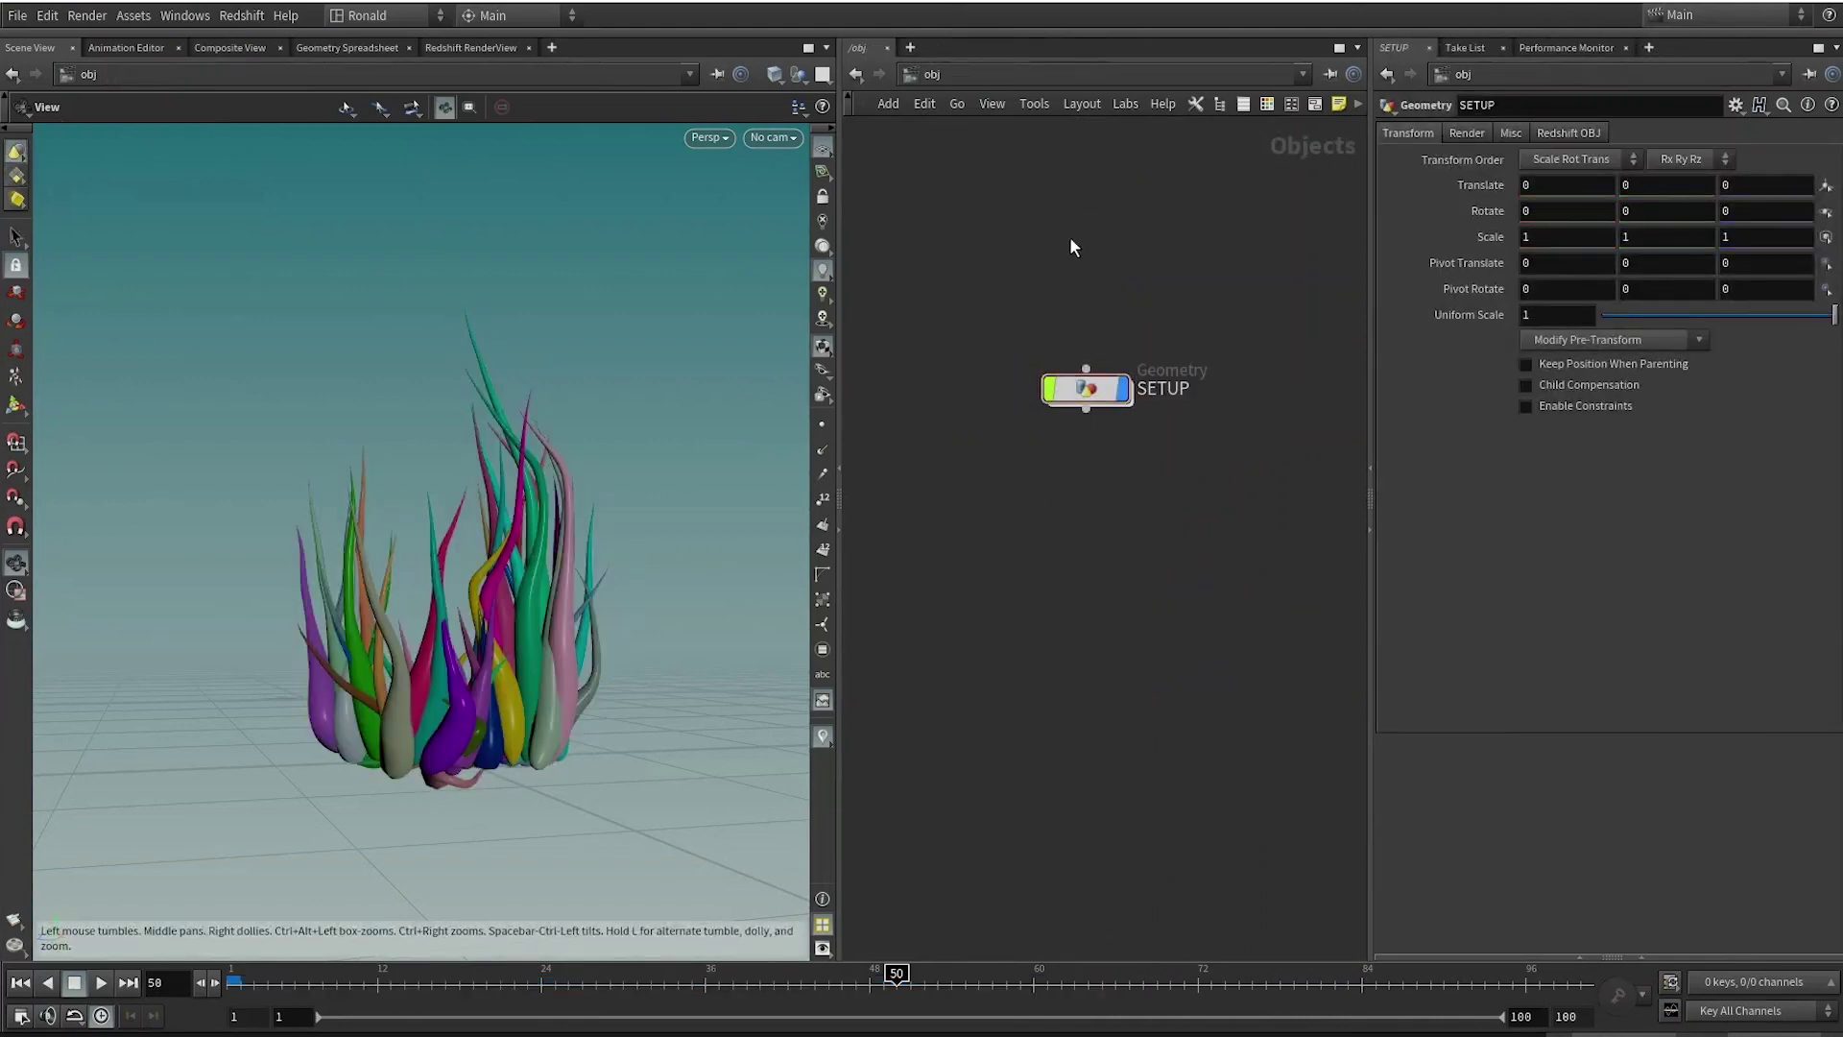
left_click(1135, 342)
Add a new Geometry object below SETUP.
key("Tab")
type("geo")
key("Return")
left_click(1092, 488)
Rename the new geometry object to chendol.
double_click(1162, 490)
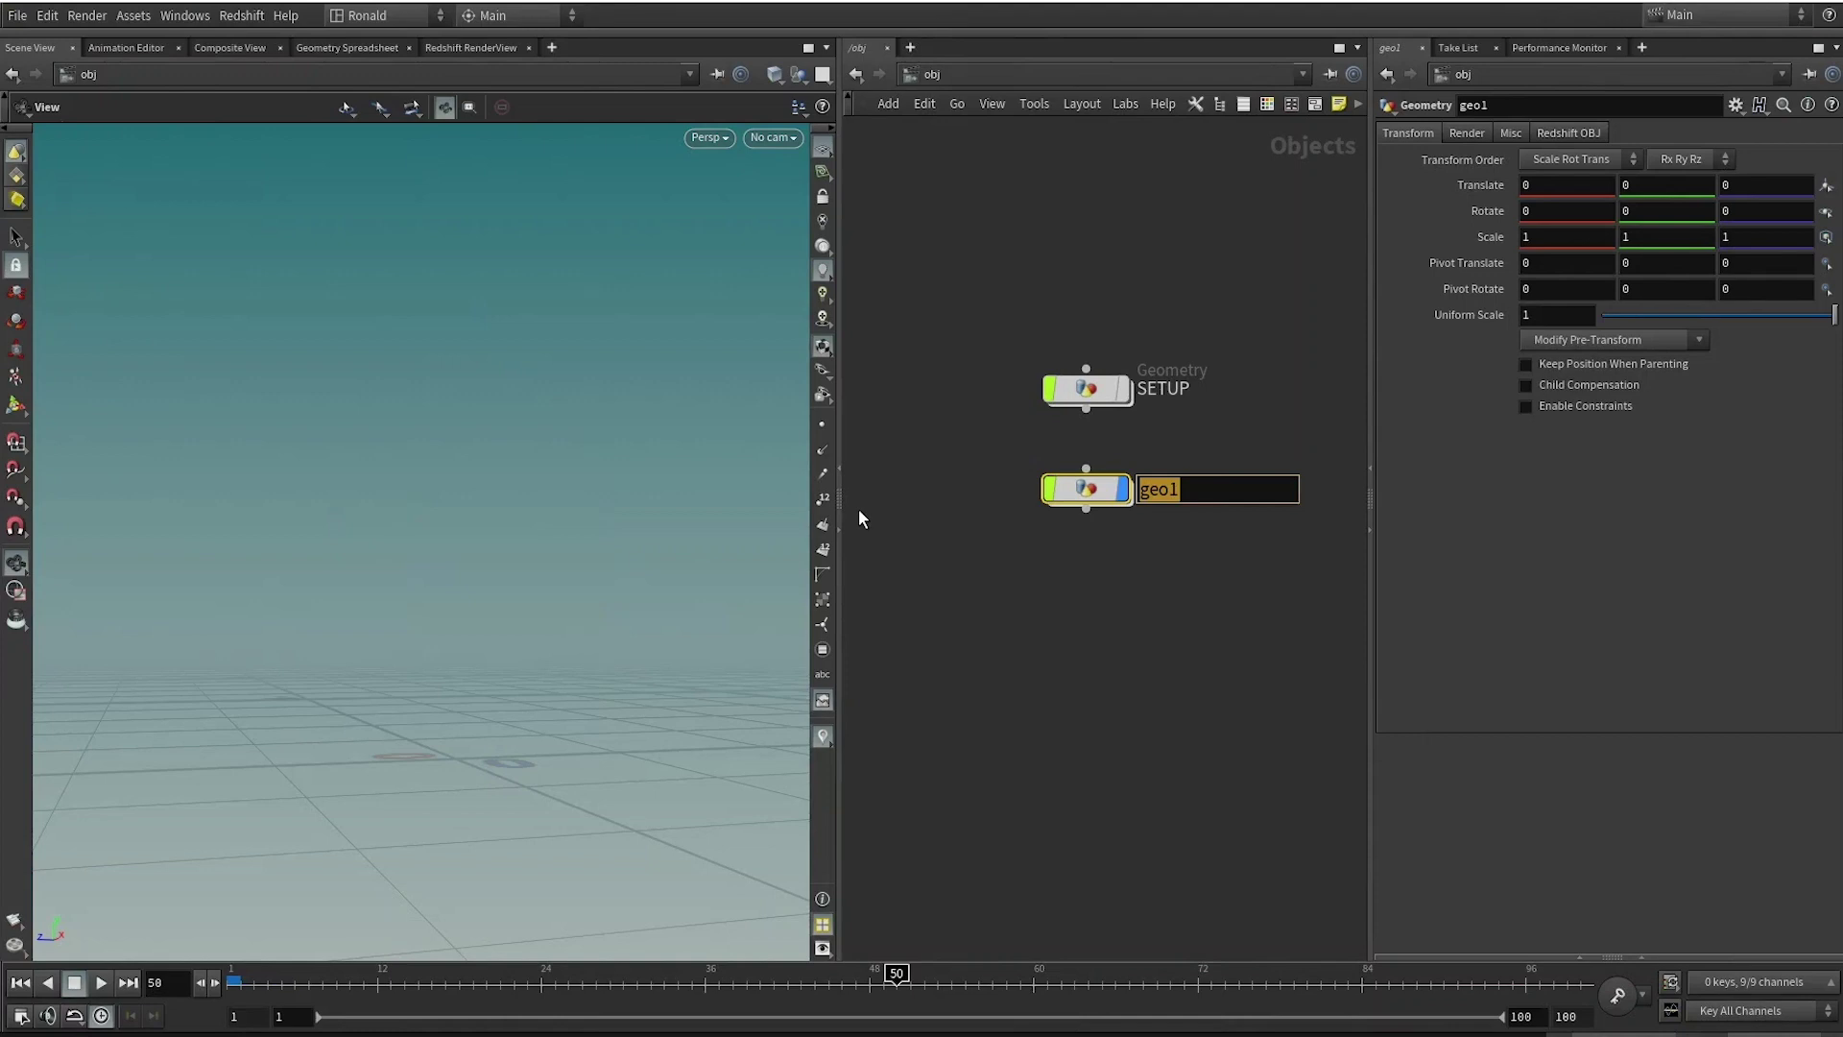
type("chendol")
key("Return")
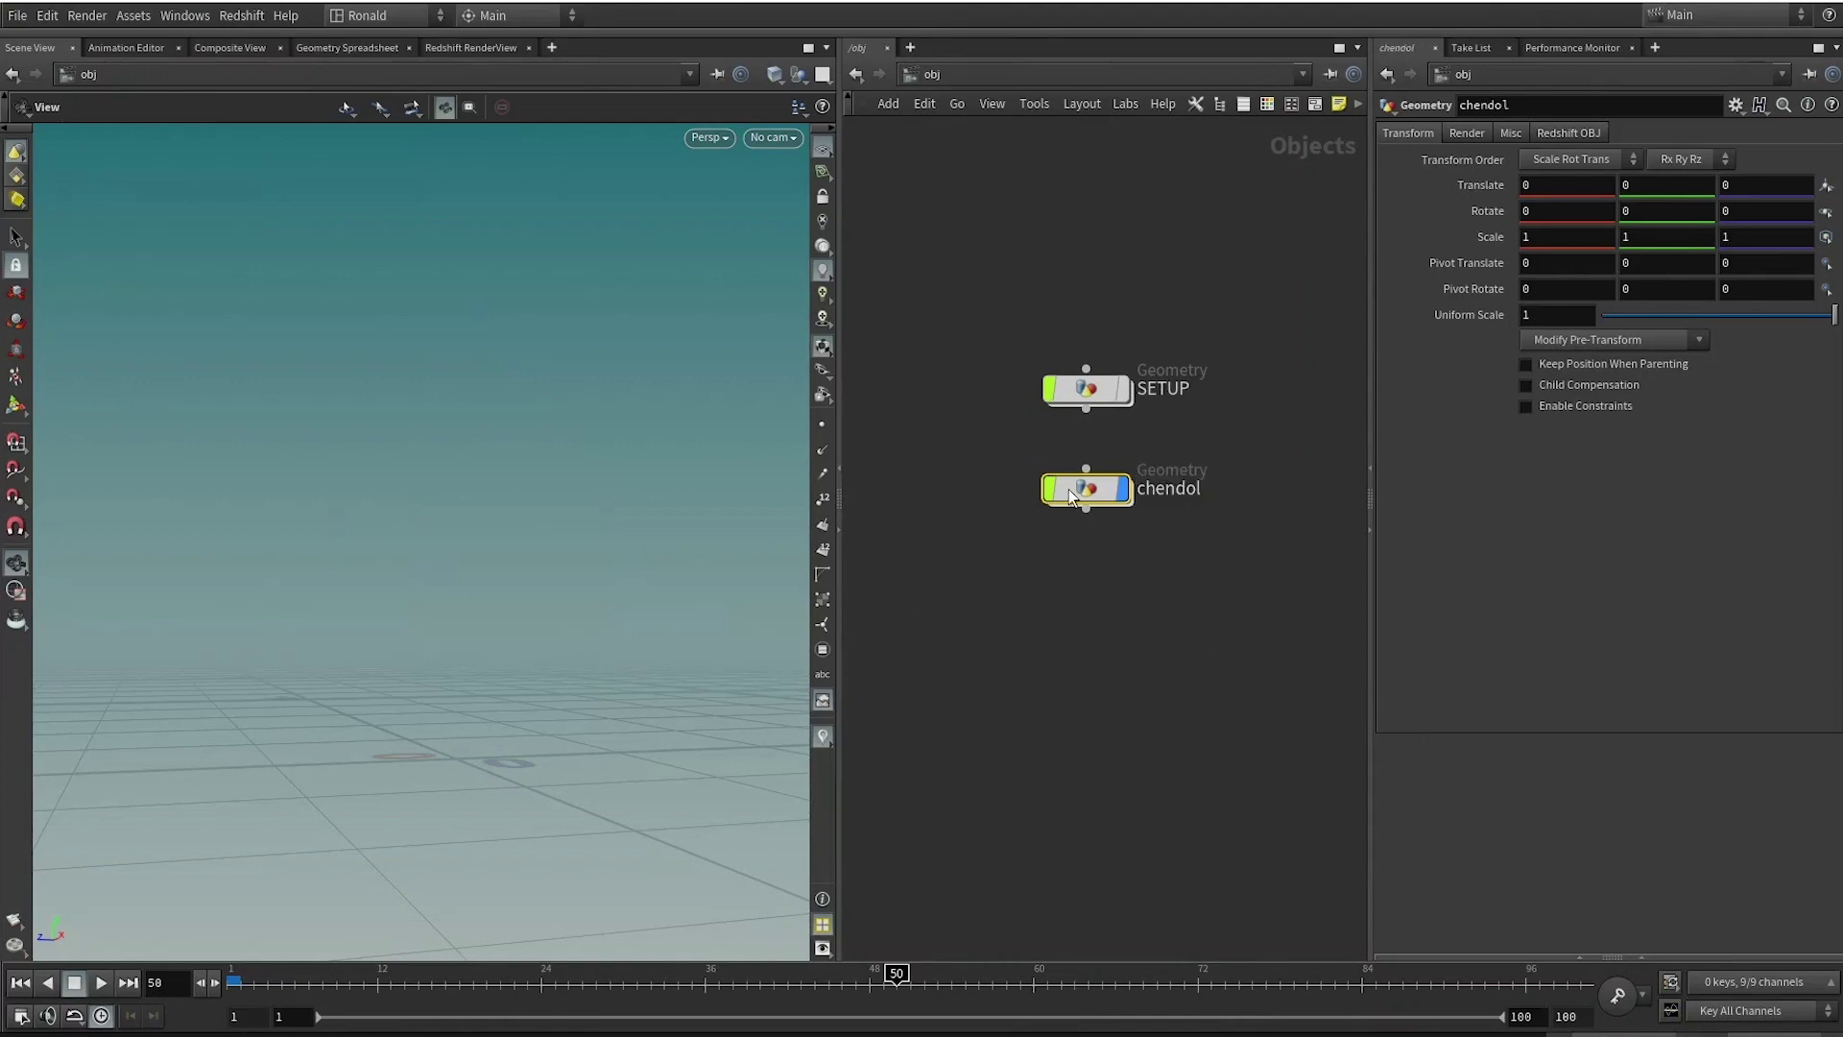
Inside chendol, add an Object Merge pulling in /obj/SETUP/OUT_chendol.
double_click(1069, 488)
key("Tab")
type("object merge")
key("Return")
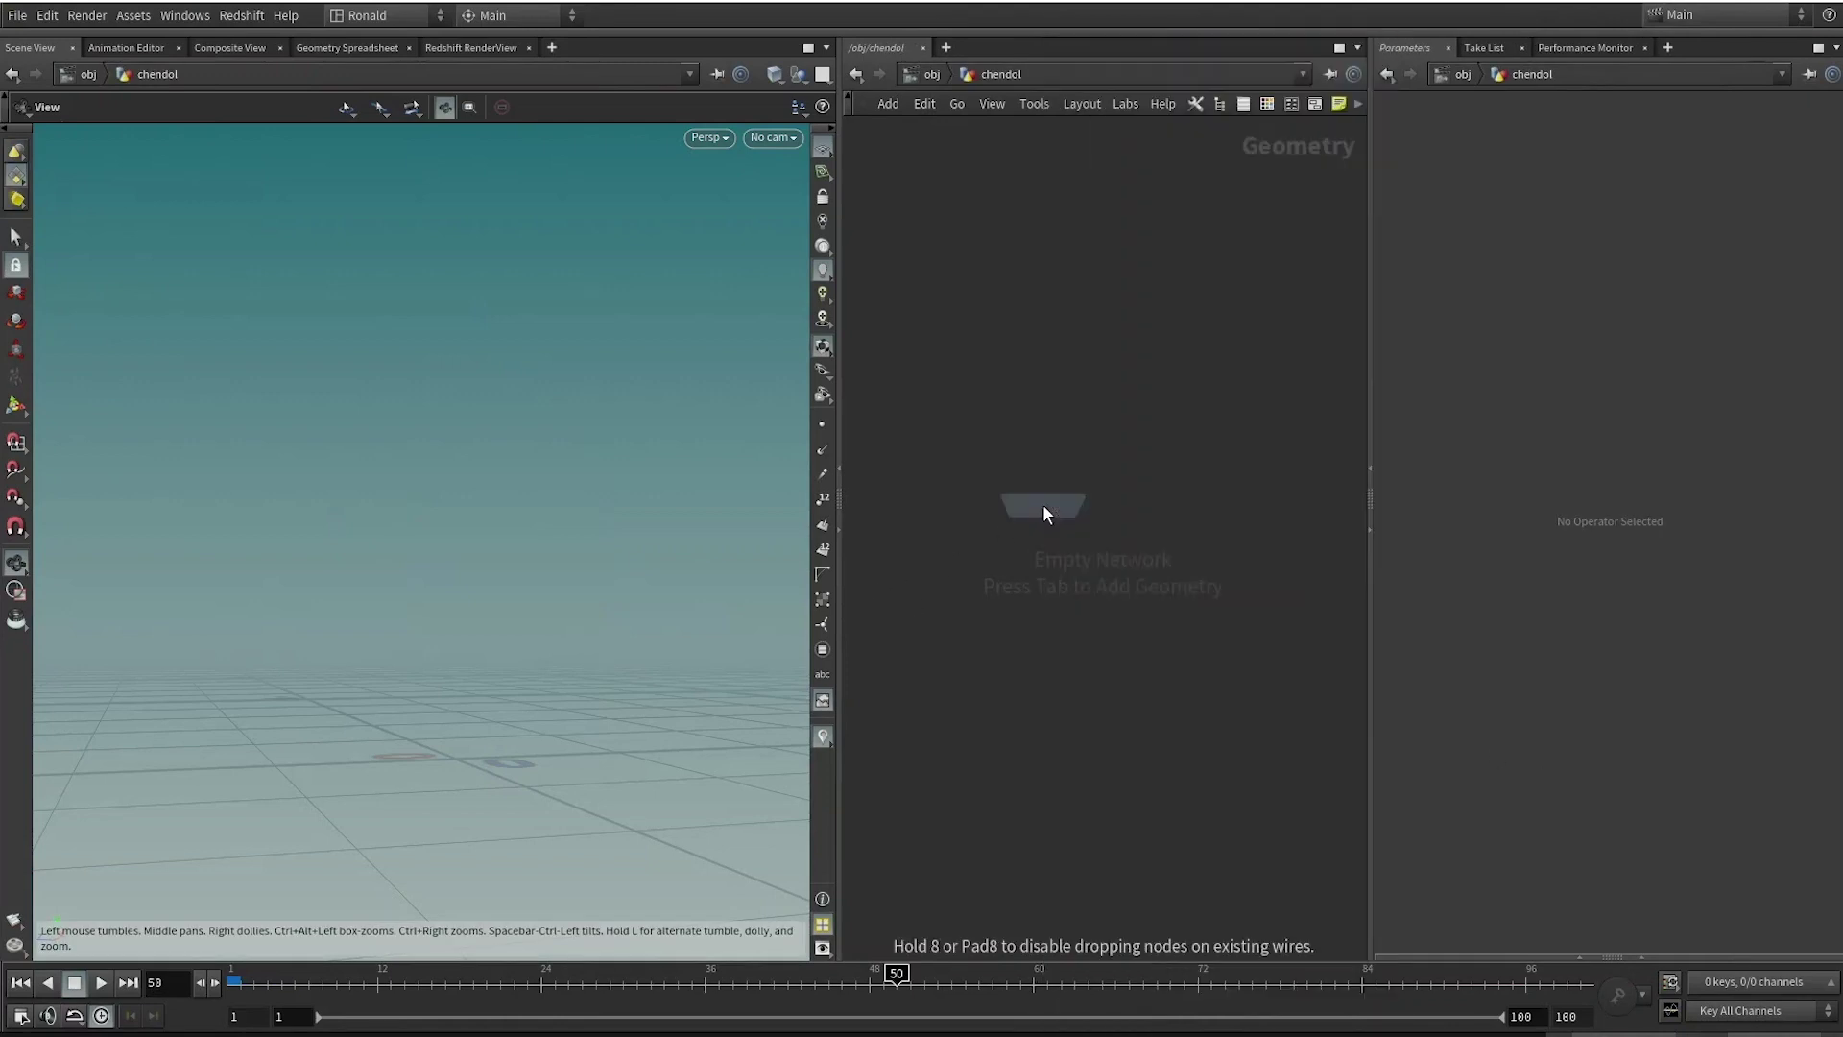
left_click(1043, 504)
left_click(1829, 185)
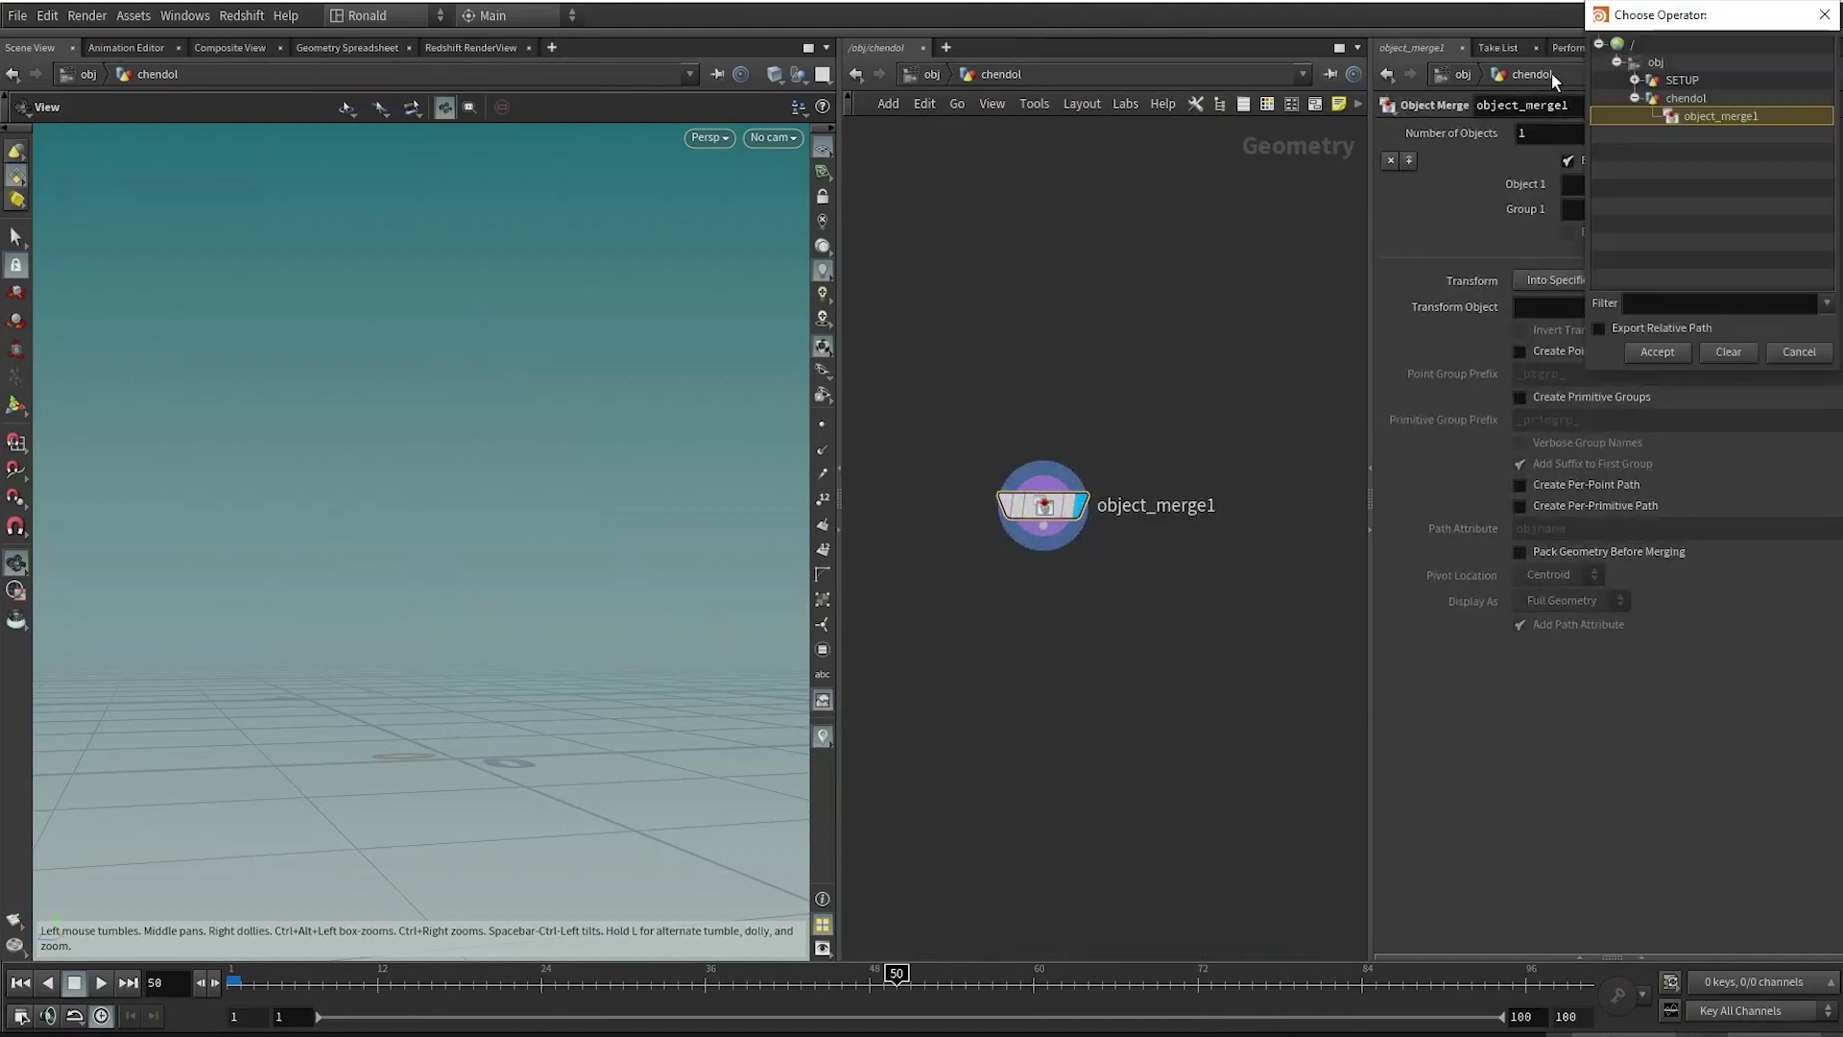
double_click(1682, 80)
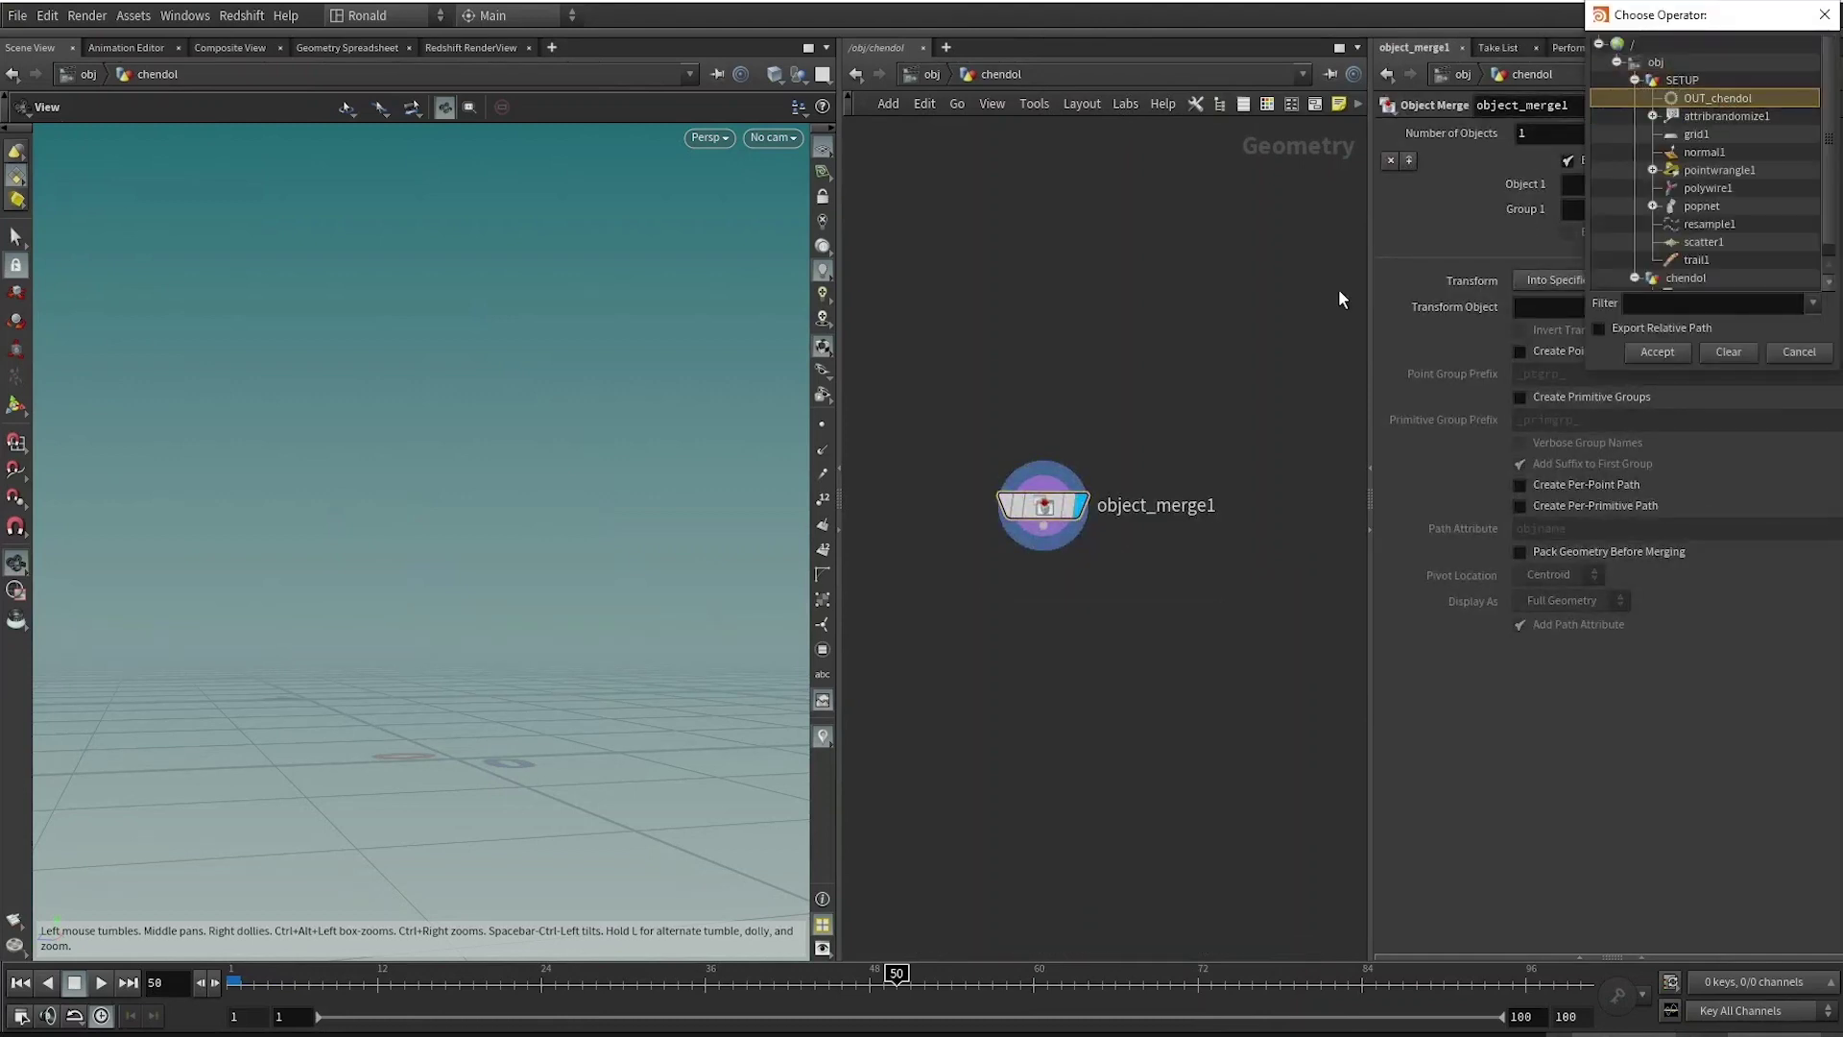
key("u")
key("f")
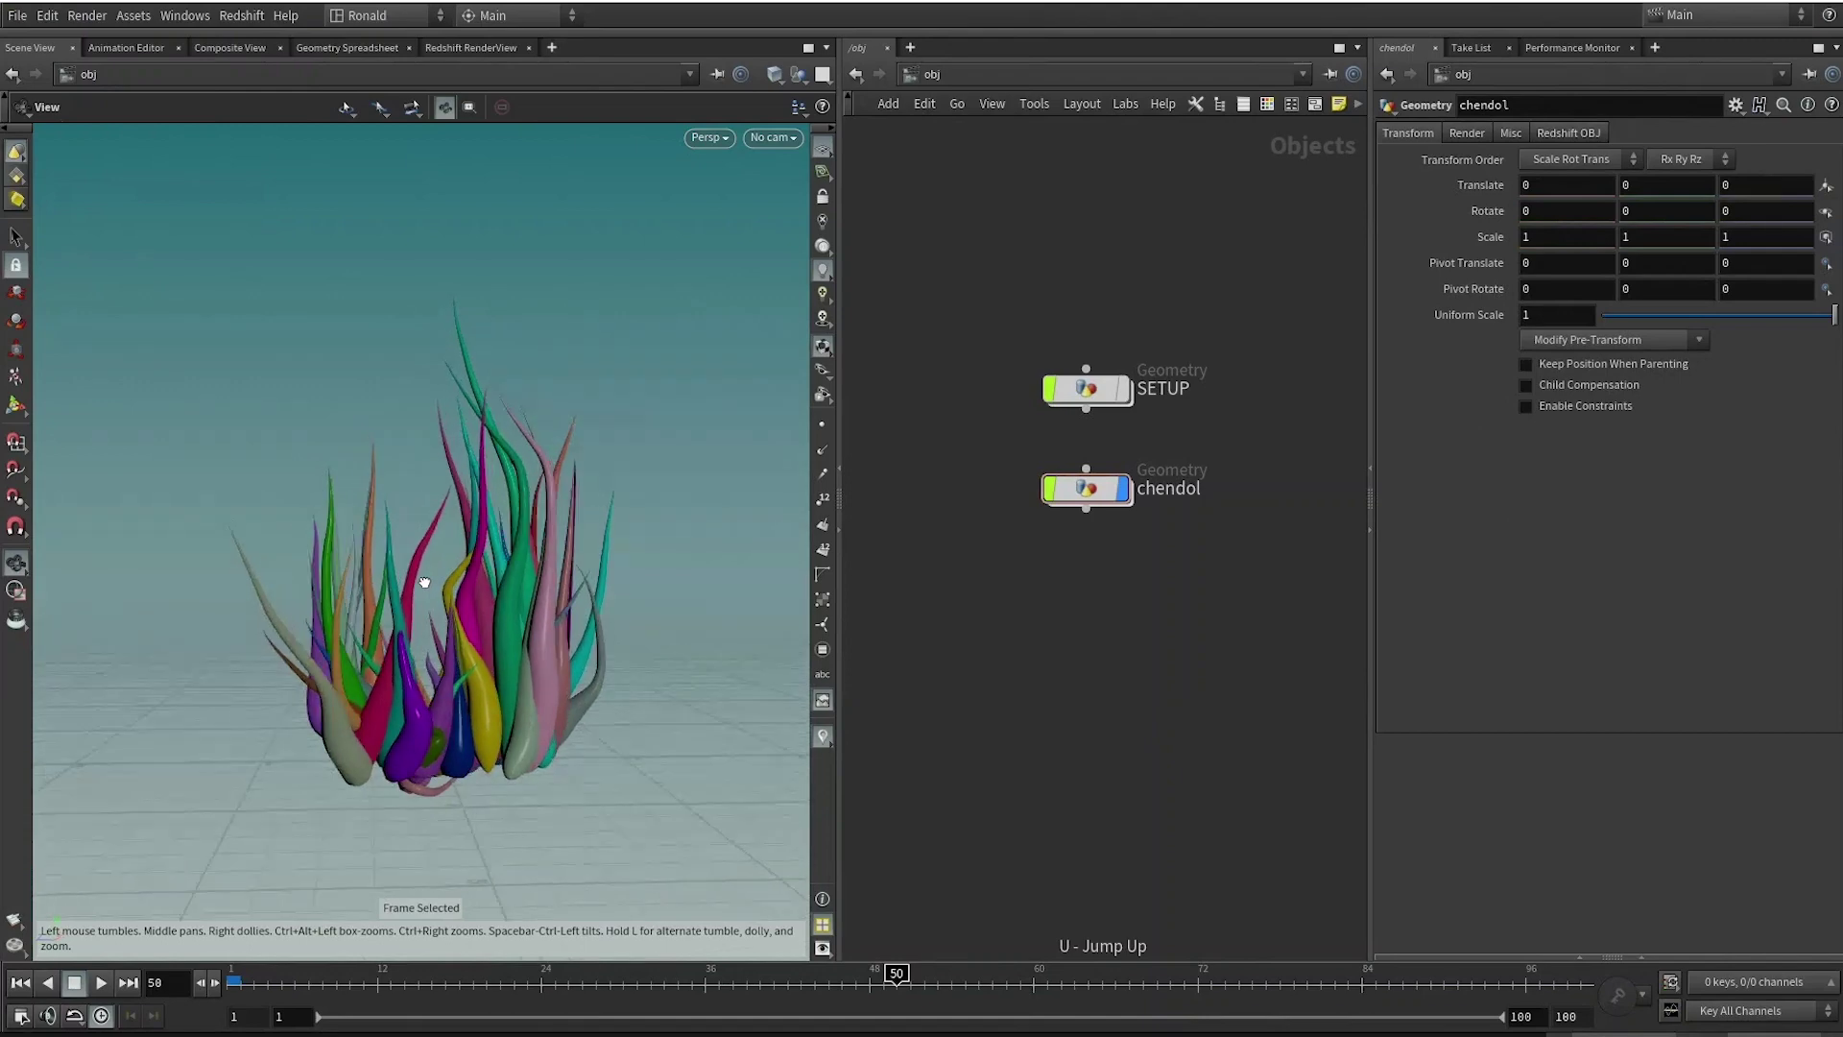
key("h")
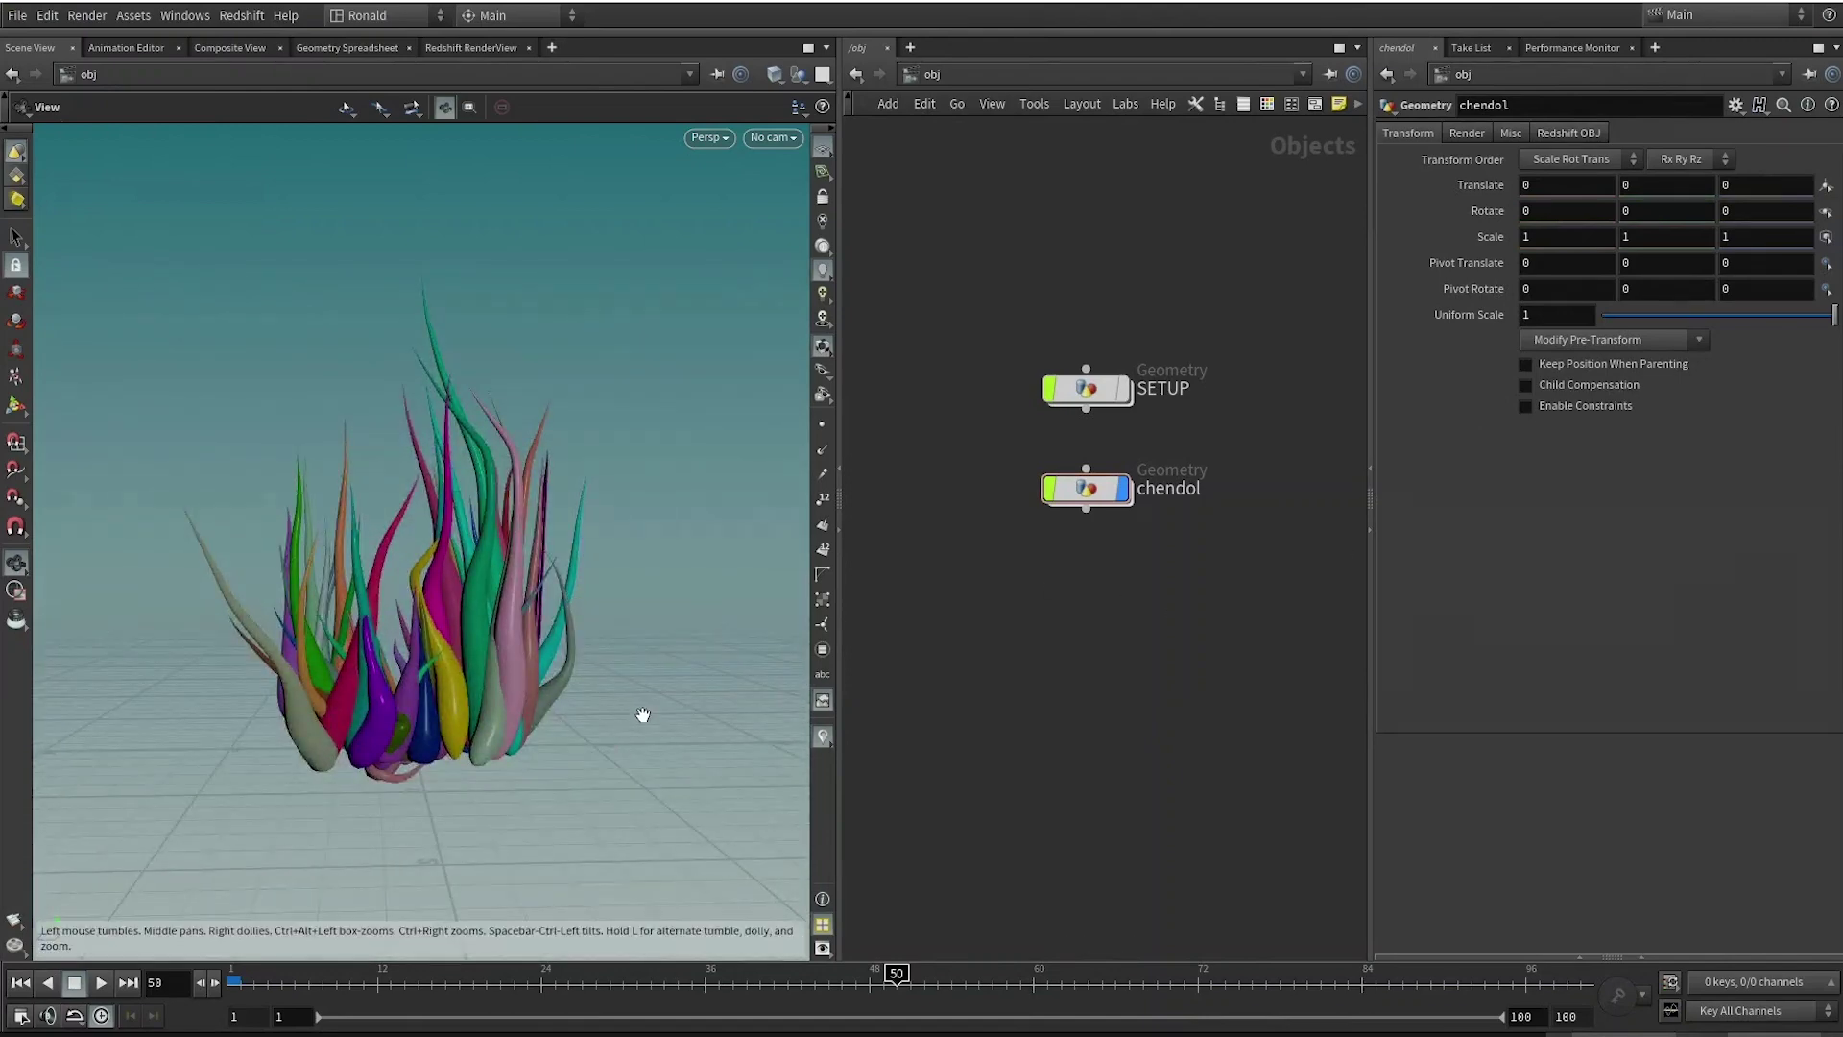
left_click_drag(611, 755, 601, 749)
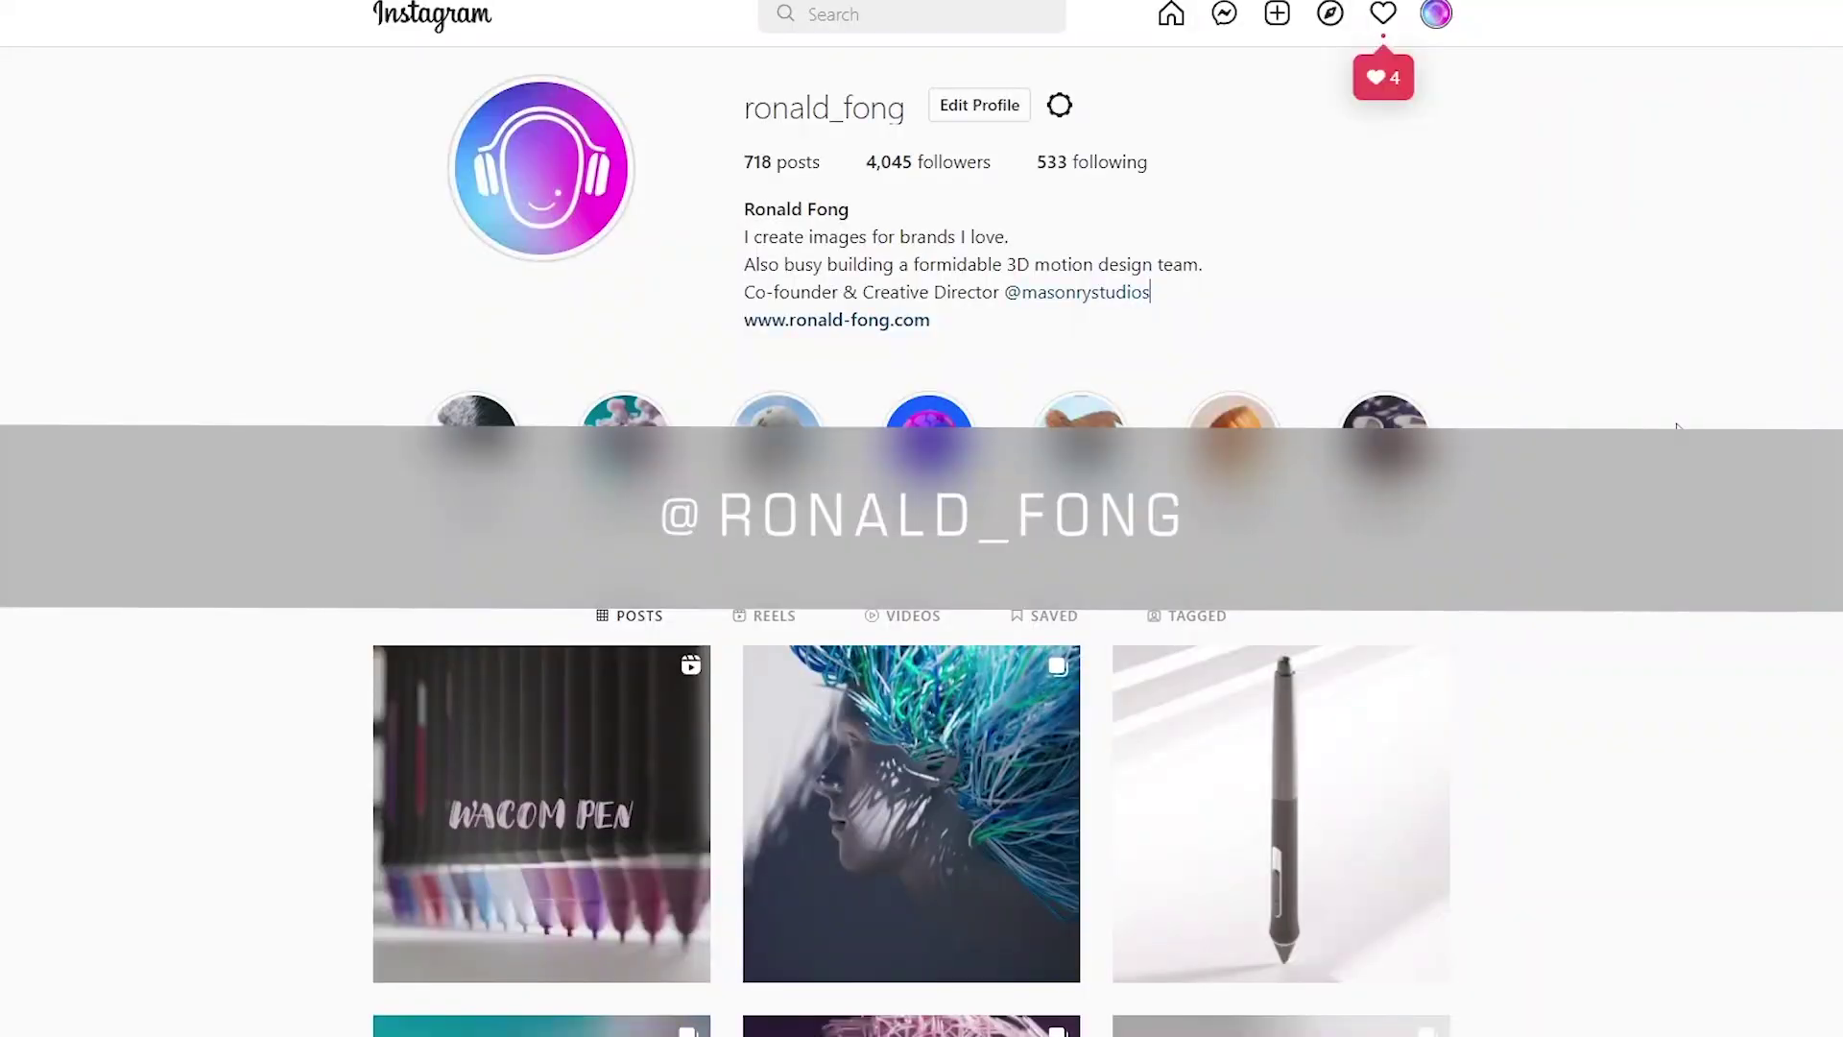
Browse the artist's profile, view and close the pen reel, then open the Chendol sculpture post.
scroll(912, 538, "down", 6)
scroll(913, 538, "up", 3)
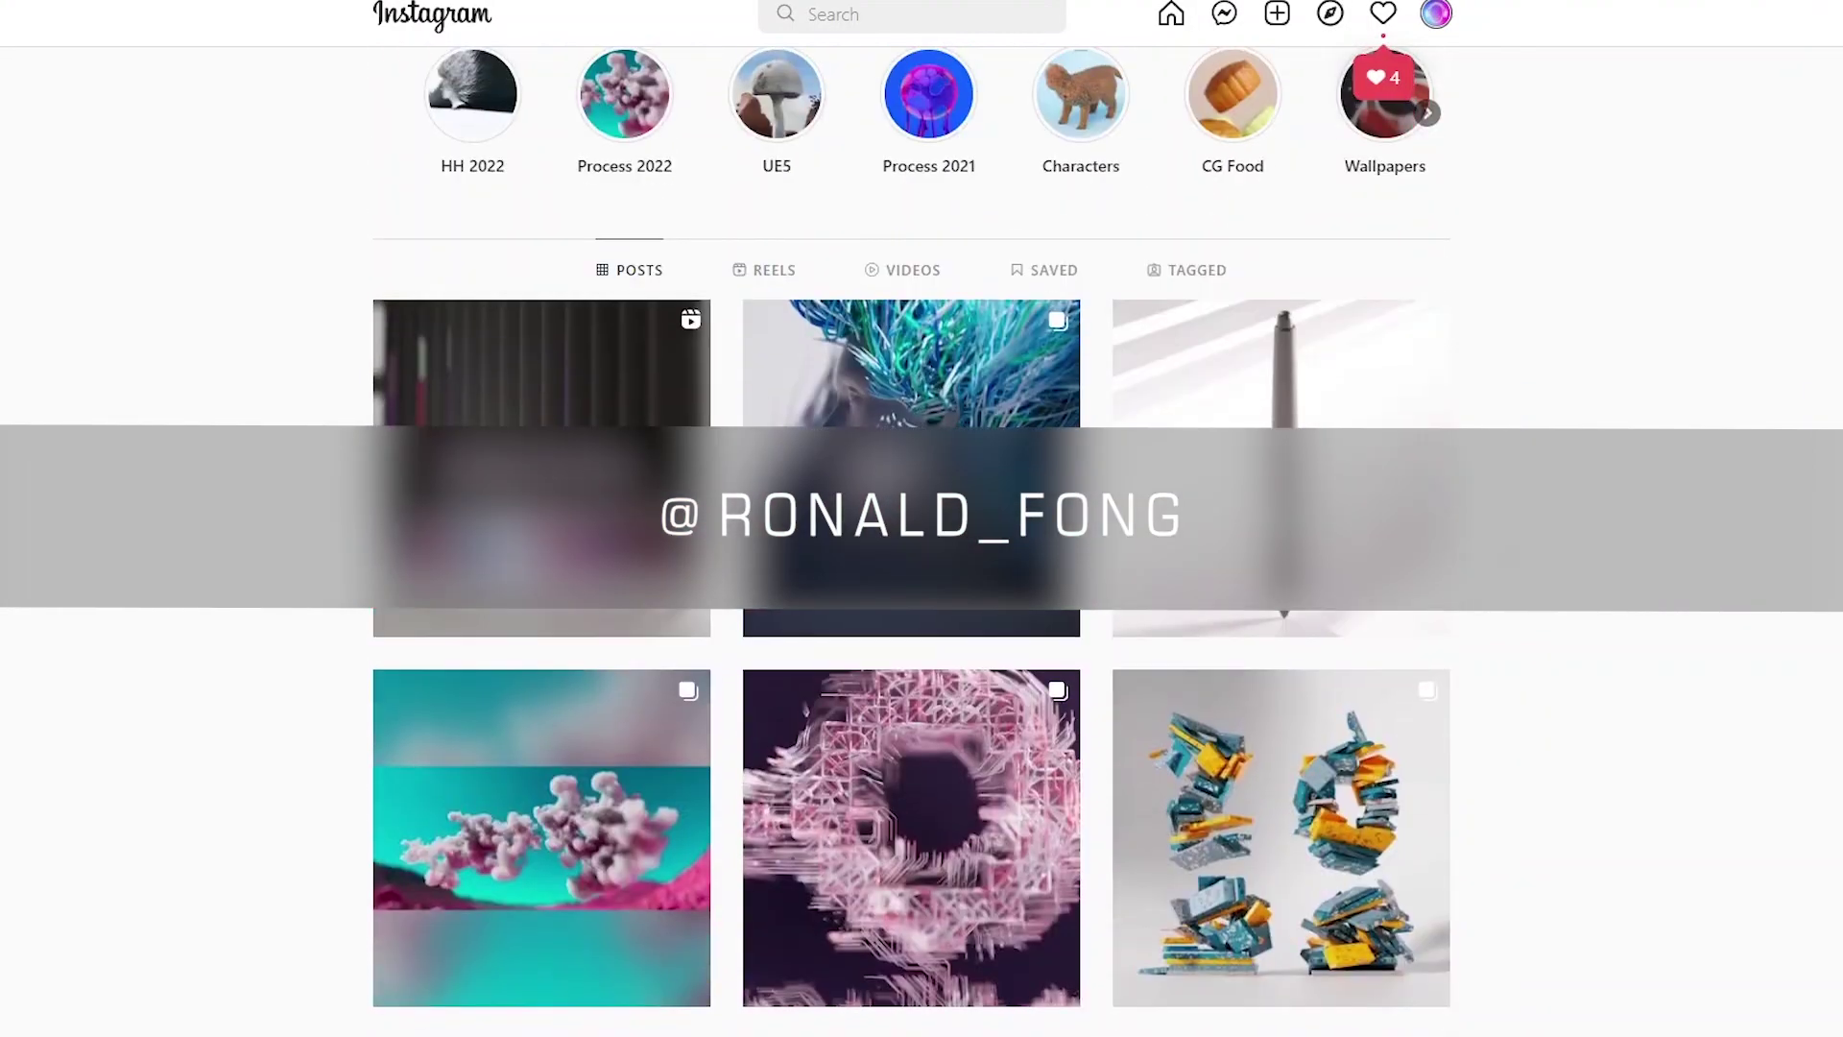
left_click(700, 624)
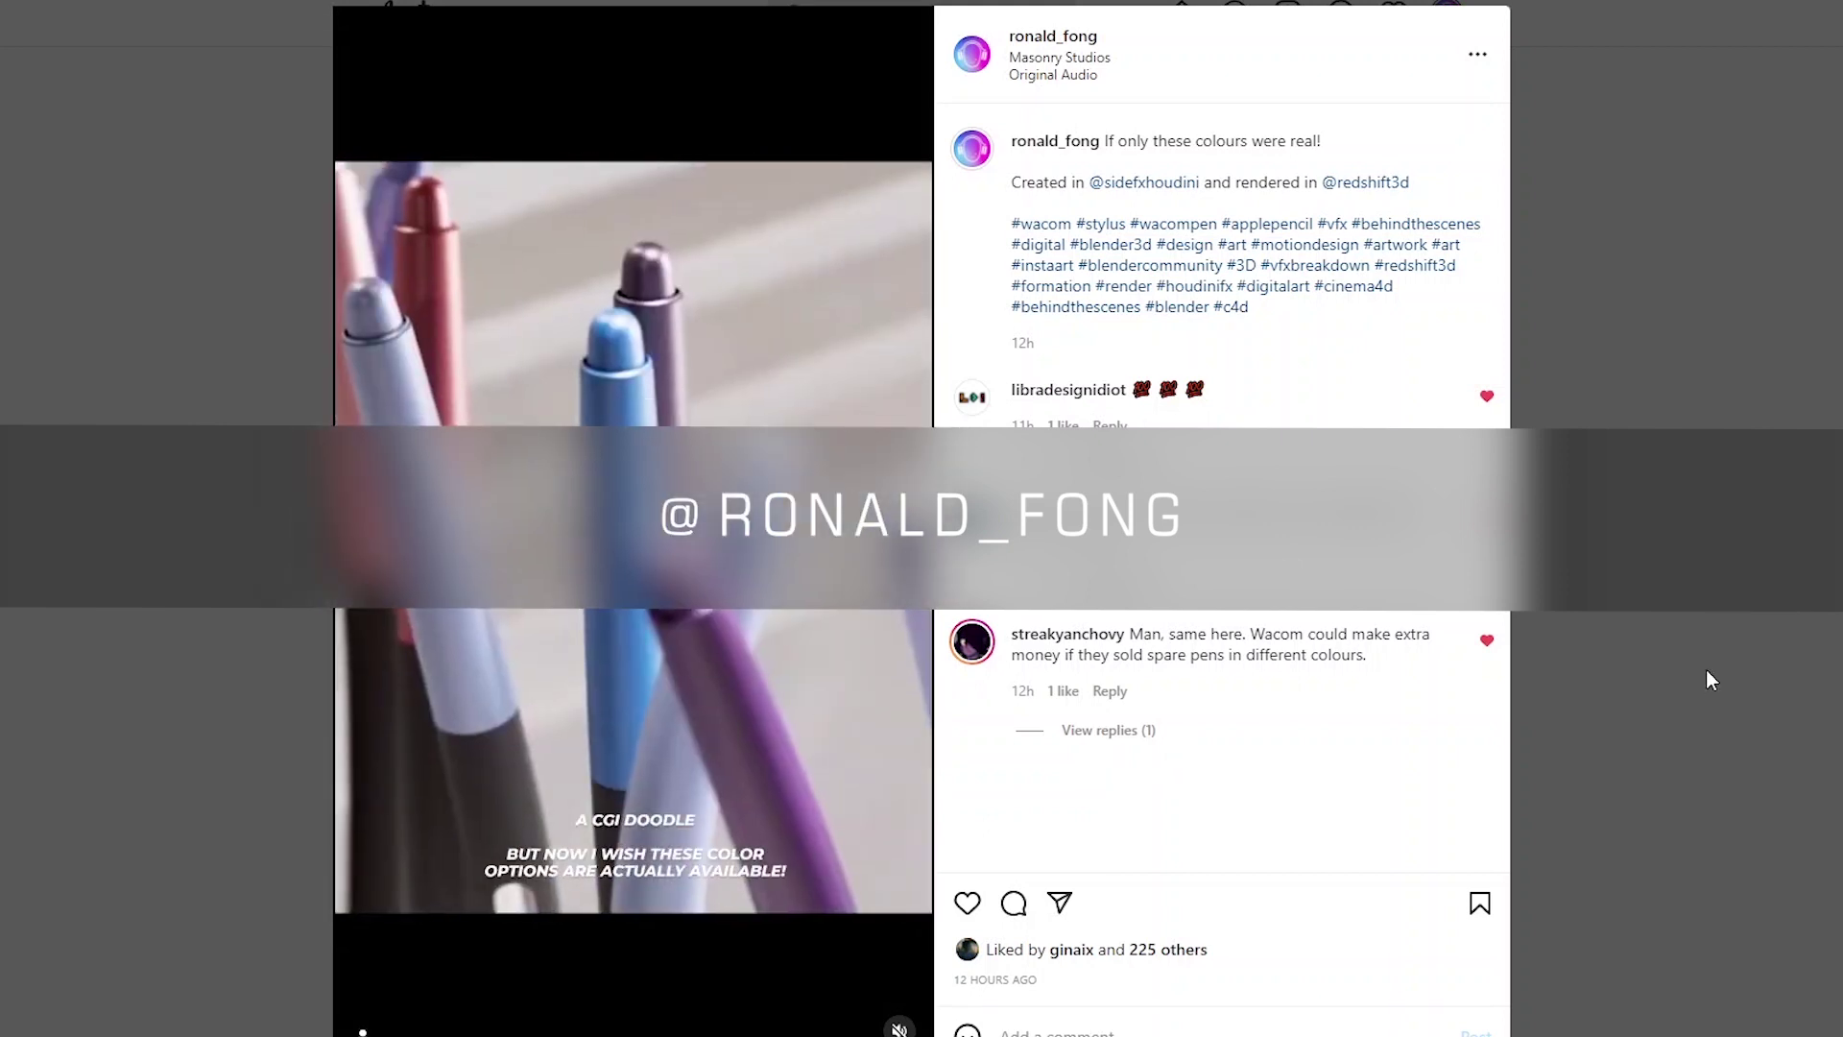
left_click(1707, 680)
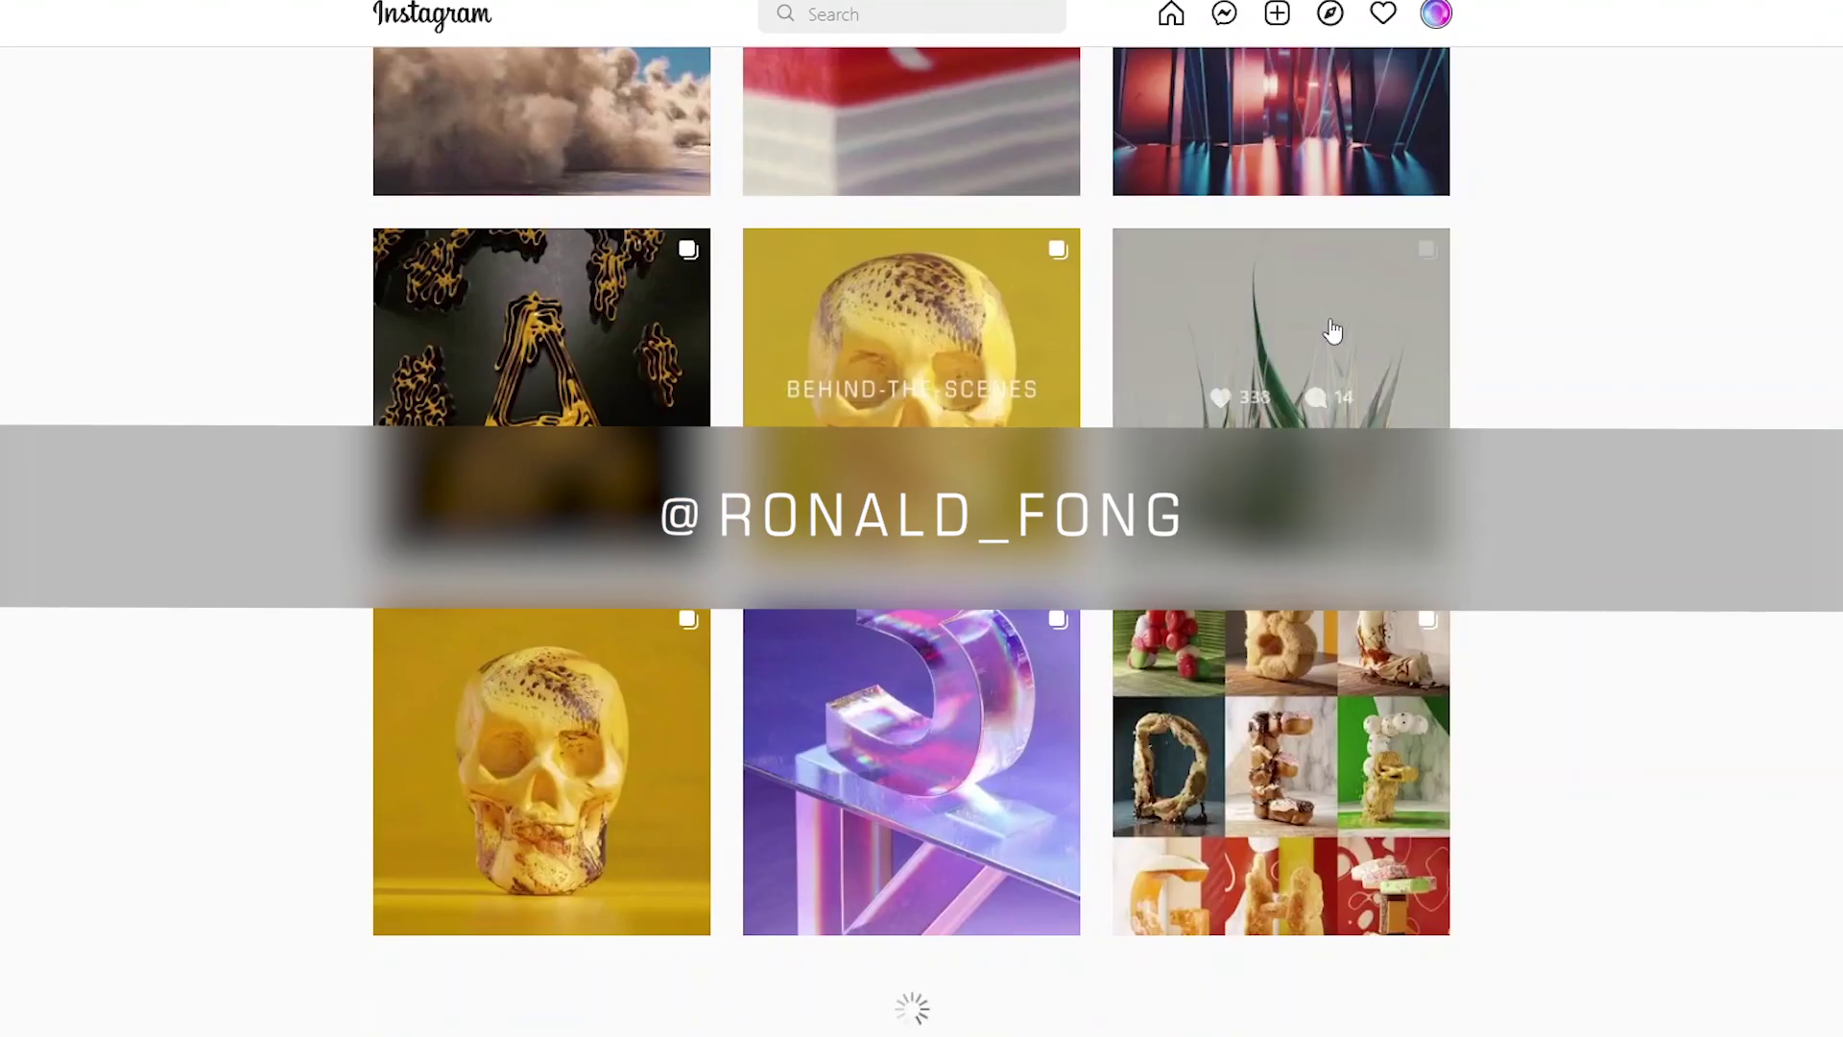
left_click(1334, 337)
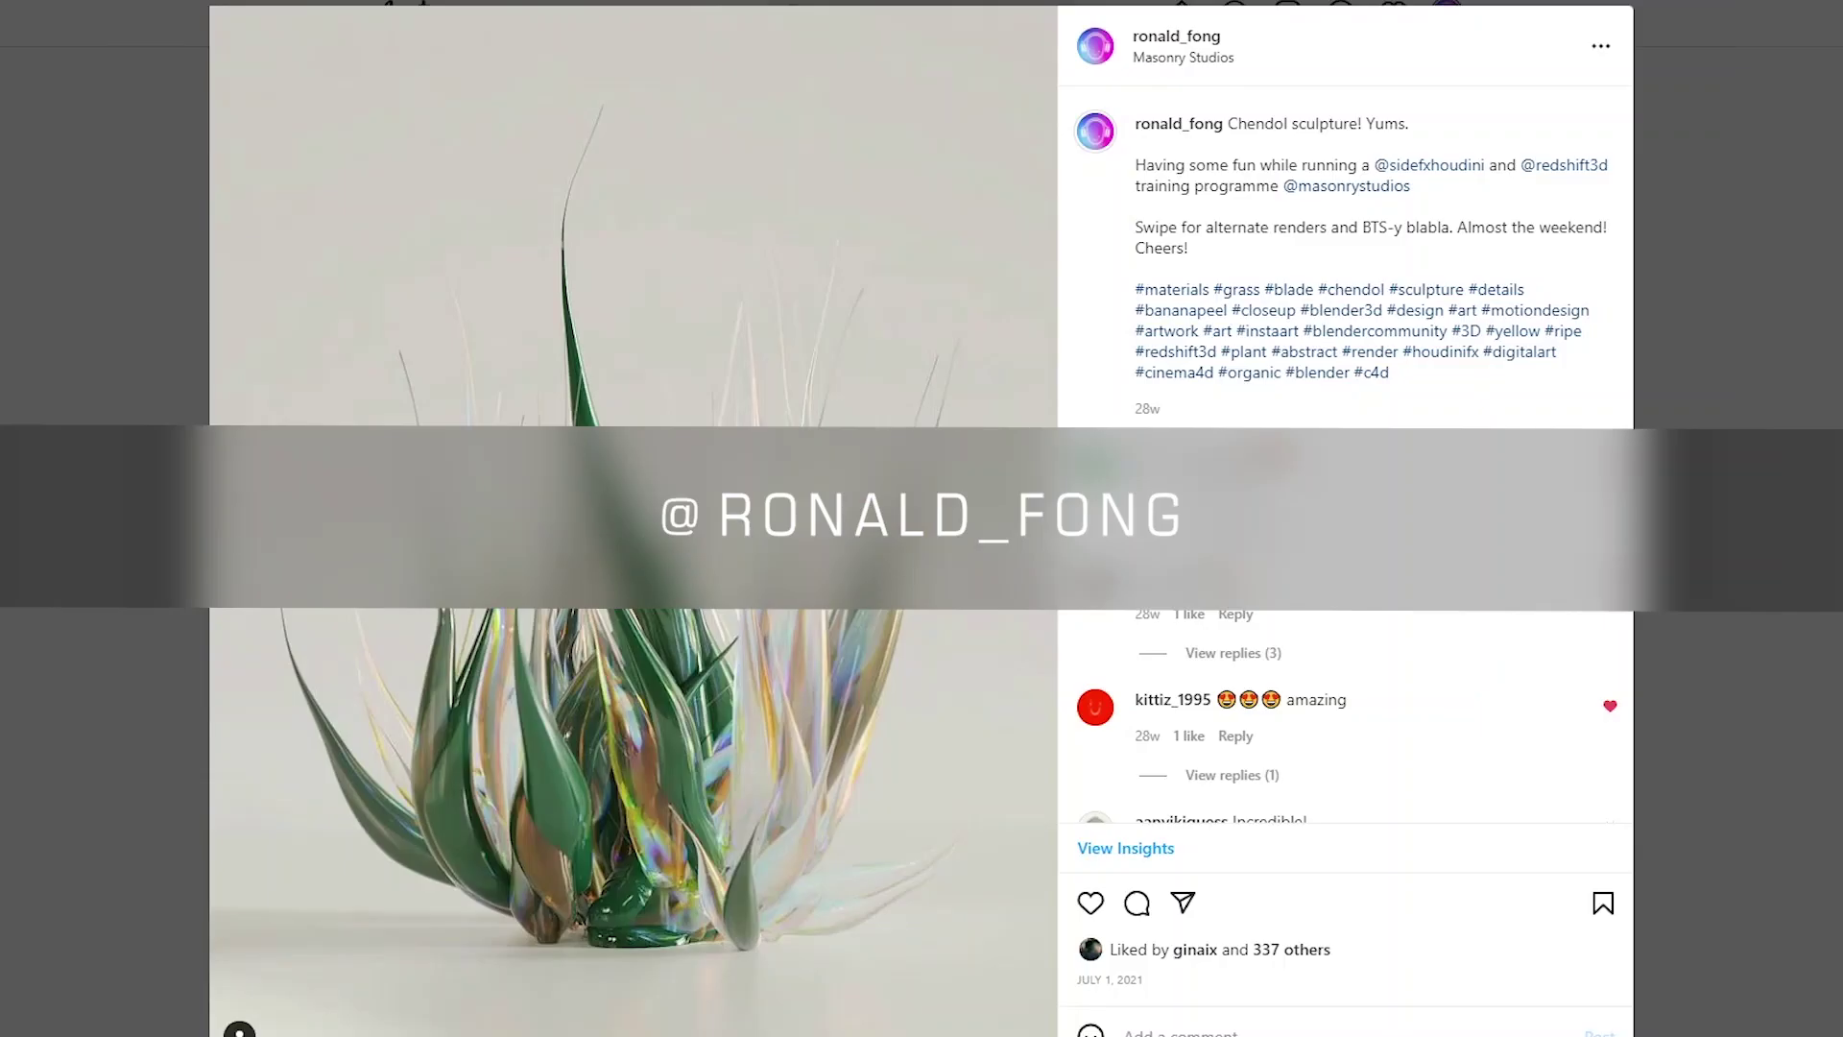